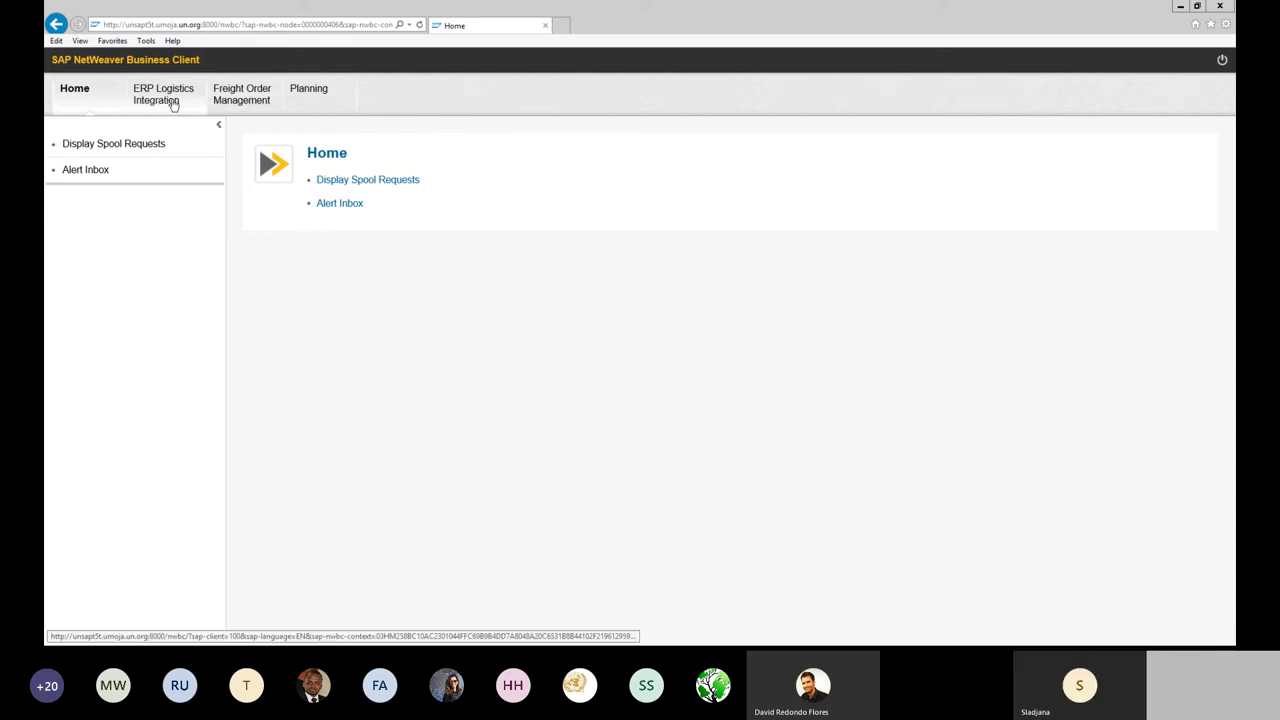
# Step: Look over the functions offered in the ERP Logistics Integration, Freight Order Management and Planning work areas
pyautogui.click(173, 104)
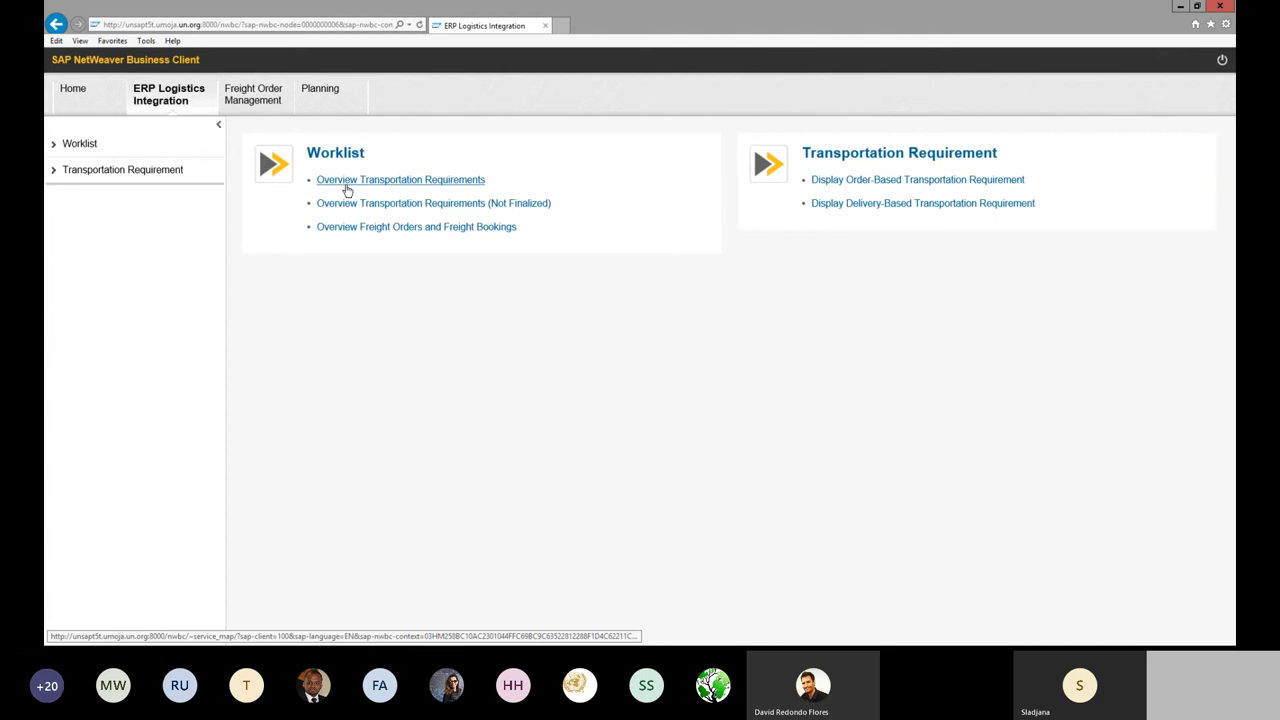
pyautogui.click(263, 108)
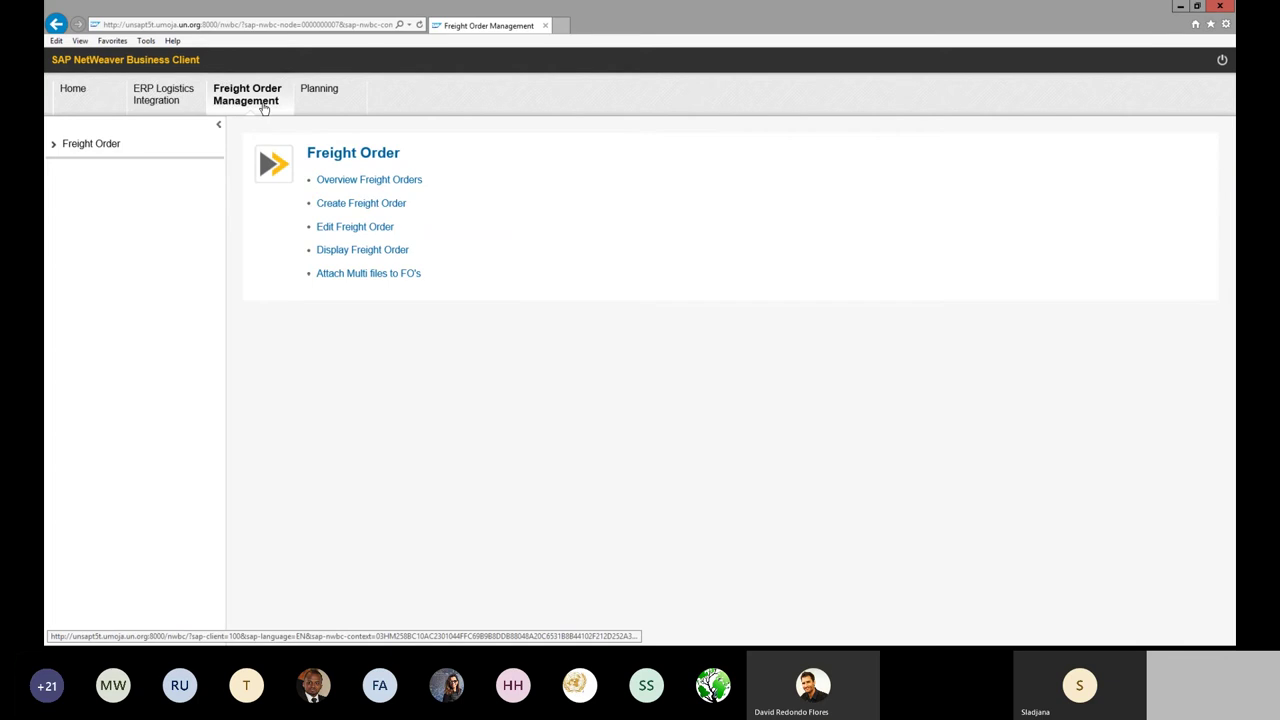
pyautogui.click(335, 92)
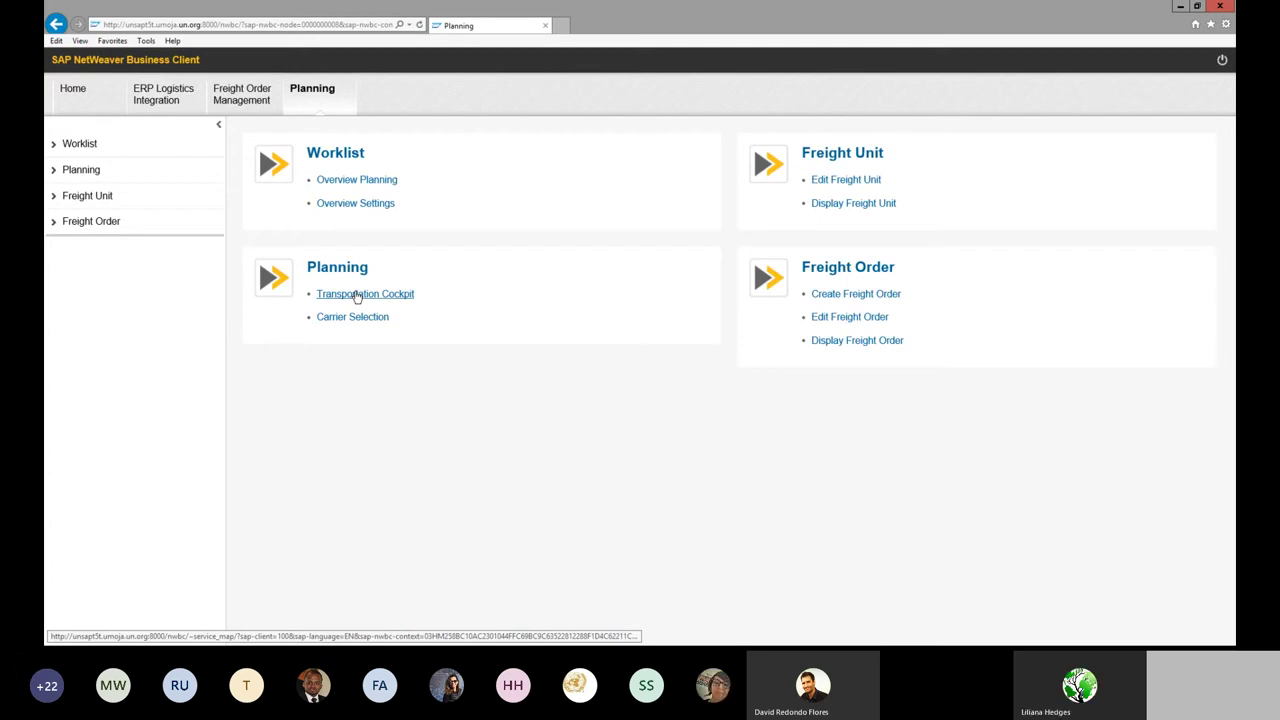
# Step: Open the Overview Transportation Requirements worklist from ERP Logistics Integration
pyautogui.click(174, 100)
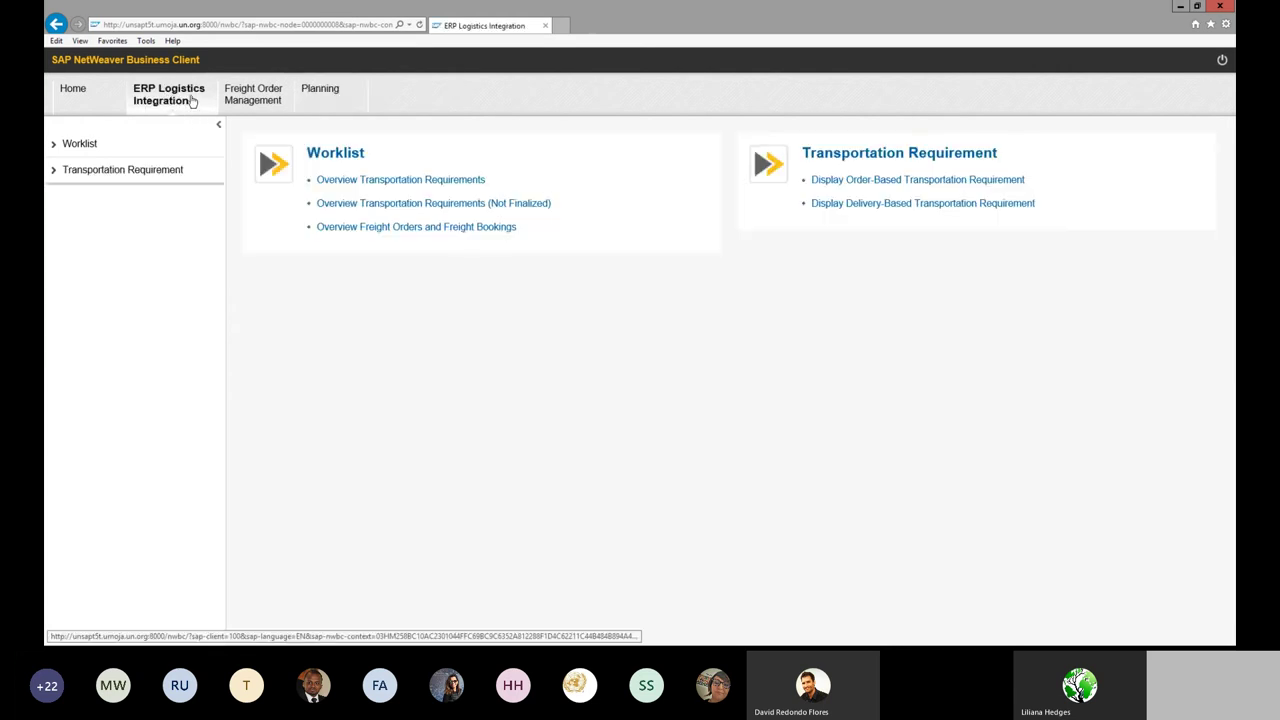
pyautogui.click(419, 182)
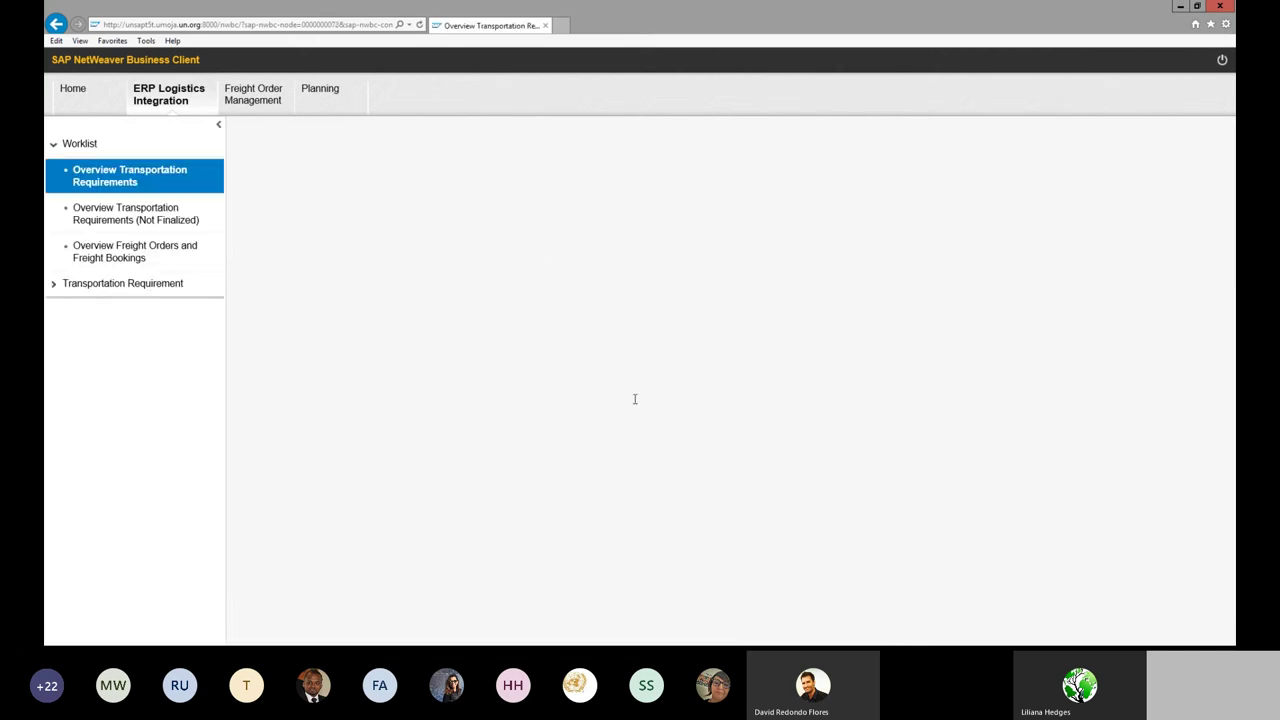
pyautogui.scroll(-1, 502, 357)
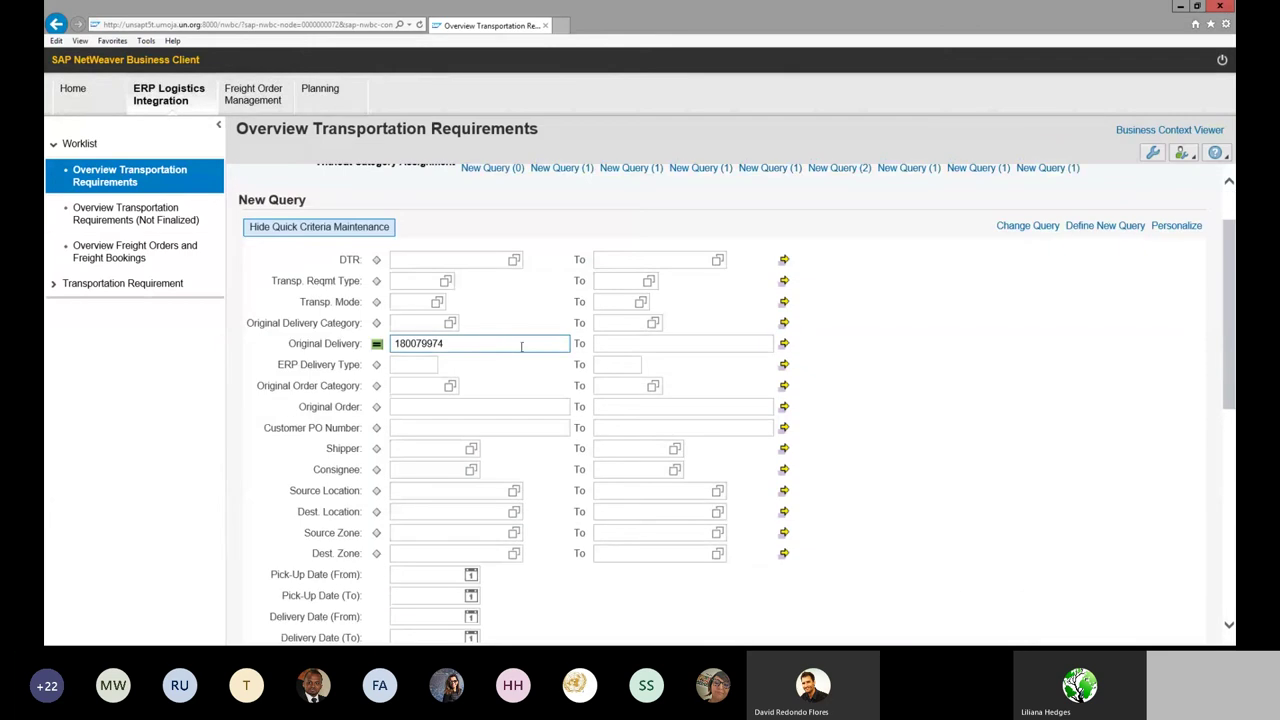
# Step: Review the query criteria and apply the query filtered by the original delivery number
pyautogui.click(476, 342)
pyautogui.moveTo(476, 342); pyautogui.dragTo(392, 343)
pyautogui.click(512, 341)
pyautogui.scroll(-1, 474, 362)
pyautogui.scroll(1, 474, 362)
pyautogui.moveTo(458, 343); pyautogui.dragTo(390, 343)
pyautogui.click(468, 336)
pyautogui.scroll(-3, 463, 372)
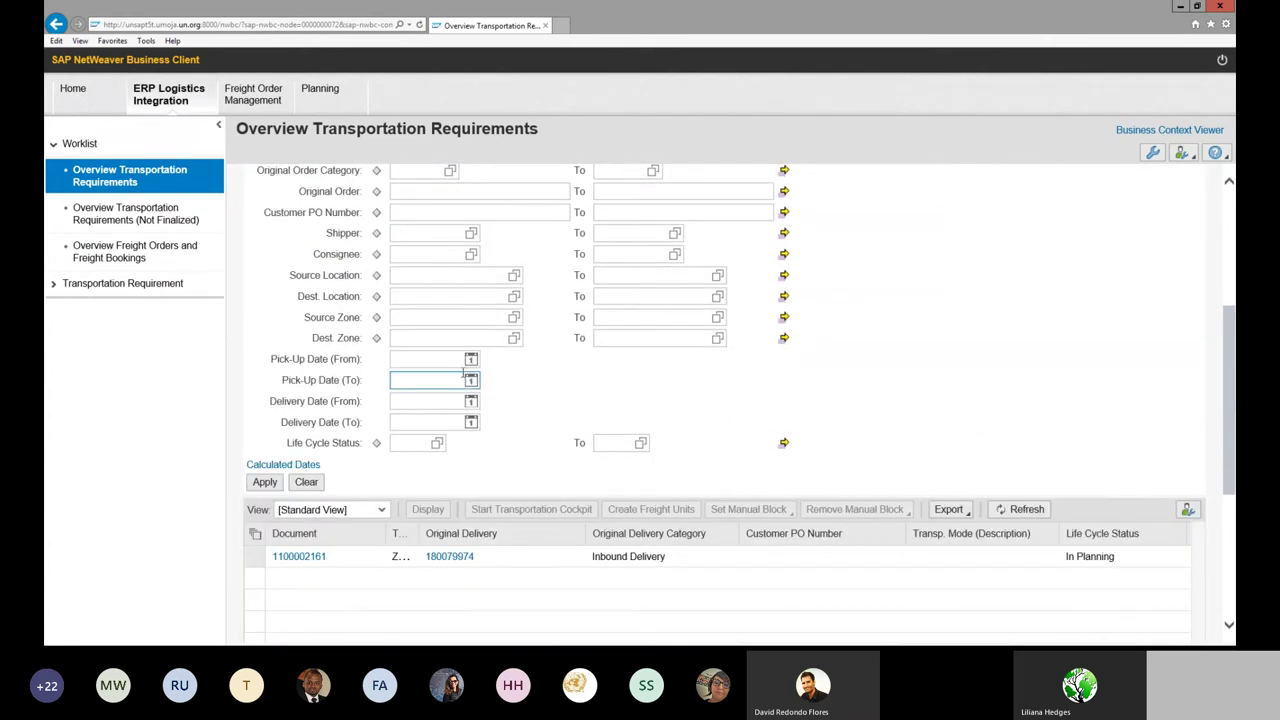
pyautogui.scroll(2, 463, 379)
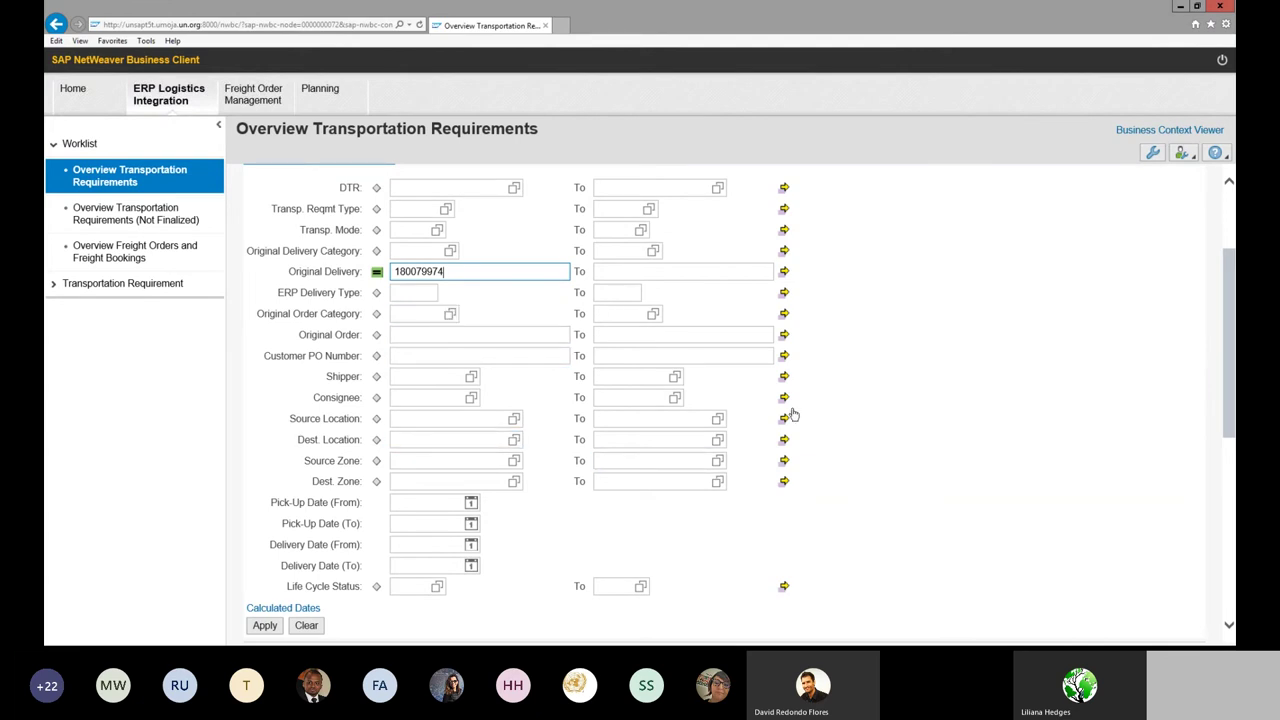
pyautogui.scroll(2, 815, 385)
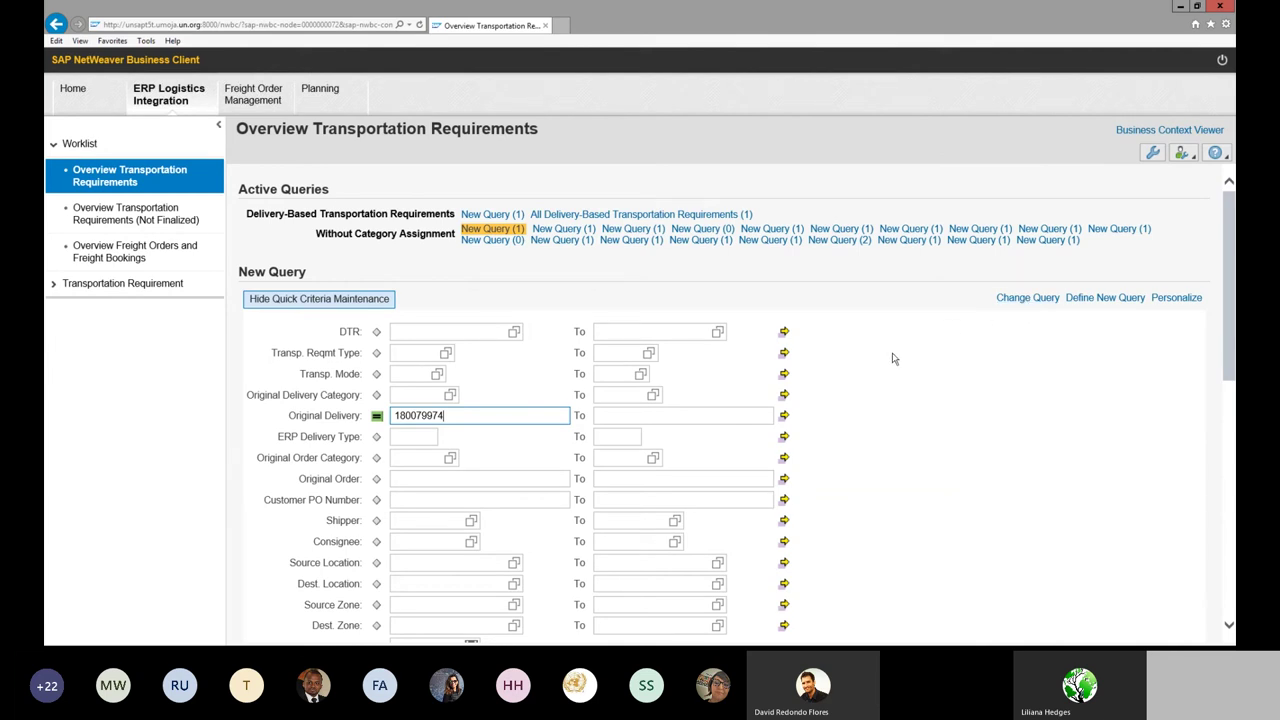
pyautogui.scroll(-4, 880, 360)
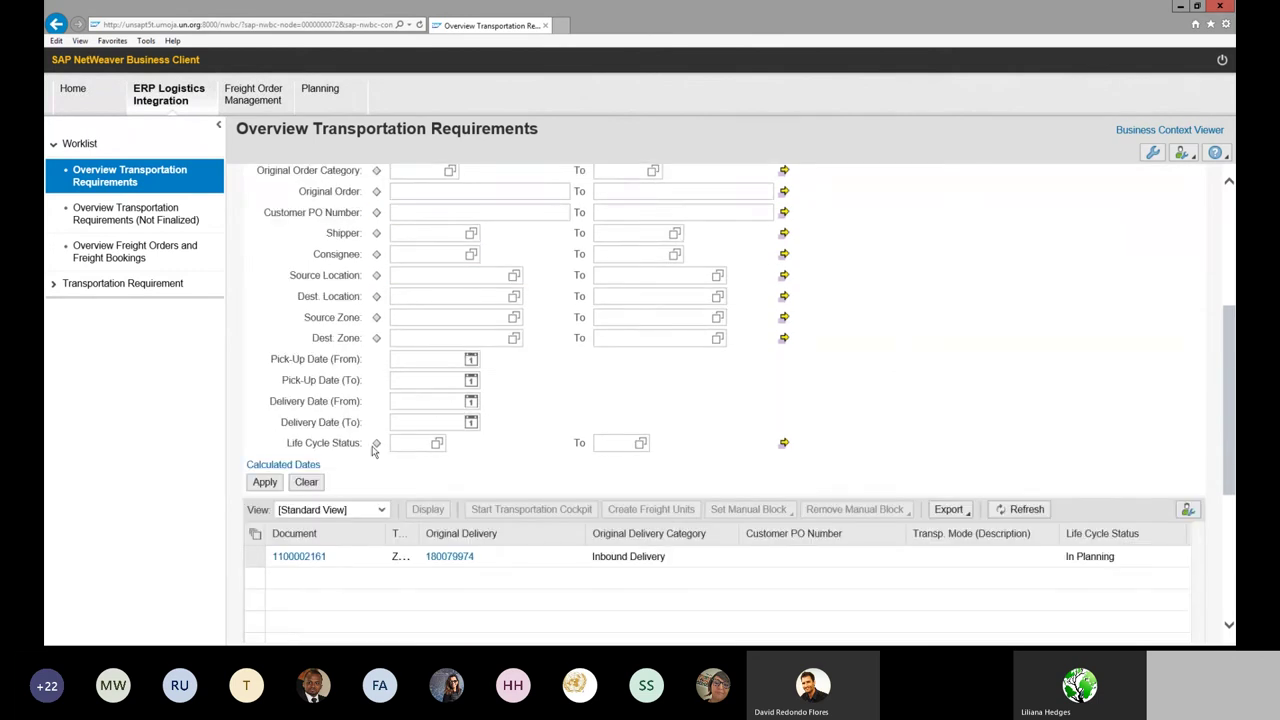
pyautogui.click(262, 482)
# Step: Examine the listed transportation requirement's delivery category, life cycle and execution status, locations, delivery date, original order and quantity
pyautogui.scroll(-3, 1118, 360)
pyautogui.scroll(-3, 1042, 300)
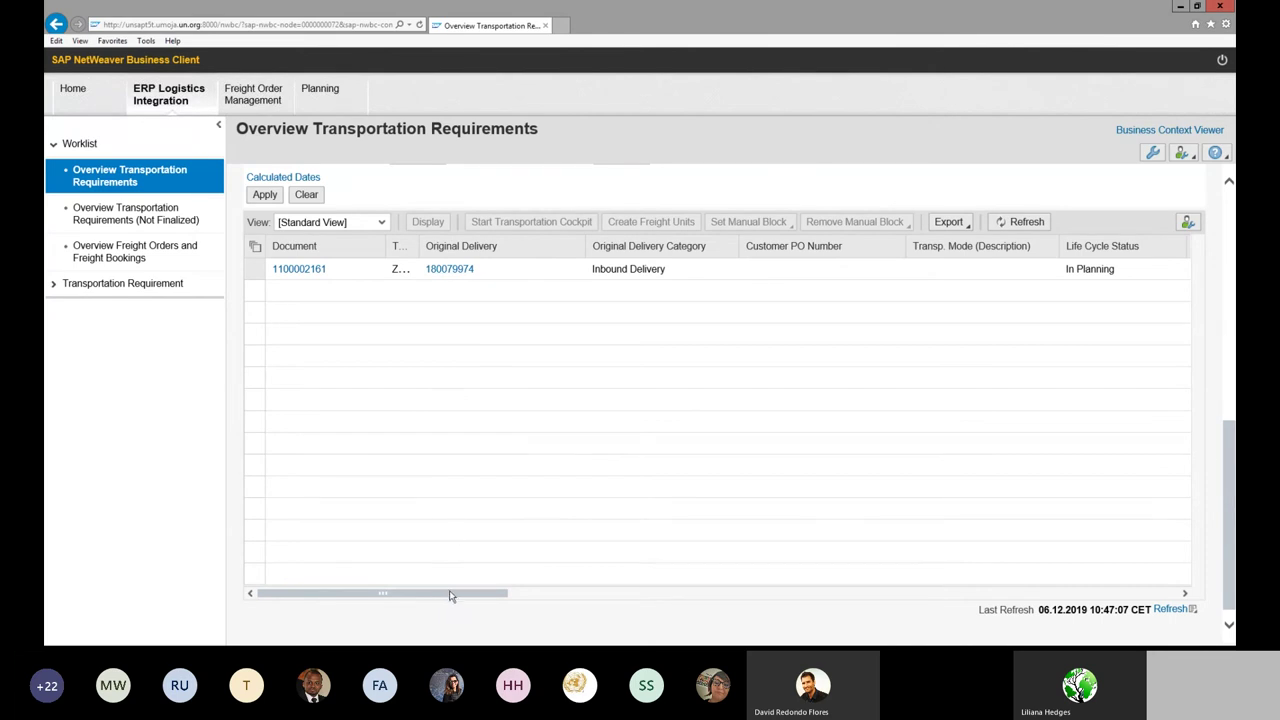
pyautogui.moveTo(458, 594); pyautogui.dragTo(662, 602)
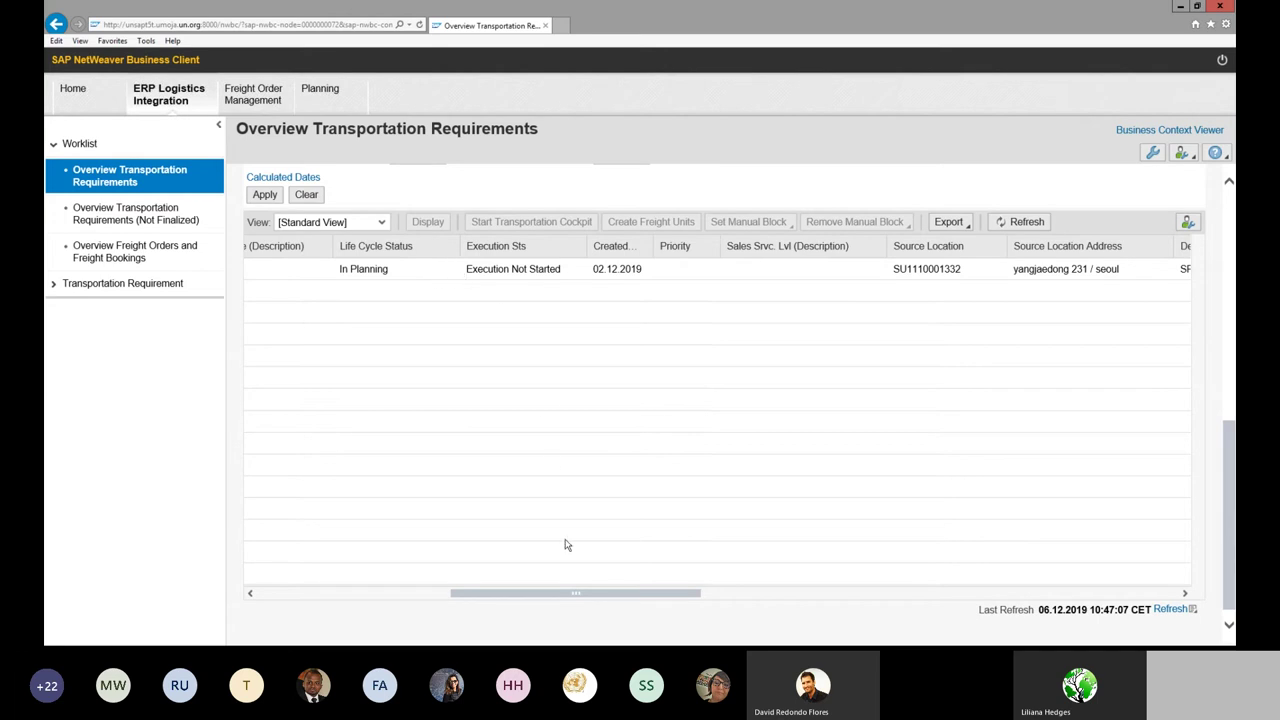
pyautogui.moveTo(572, 594); pyautogui.dragTo(694, 603)
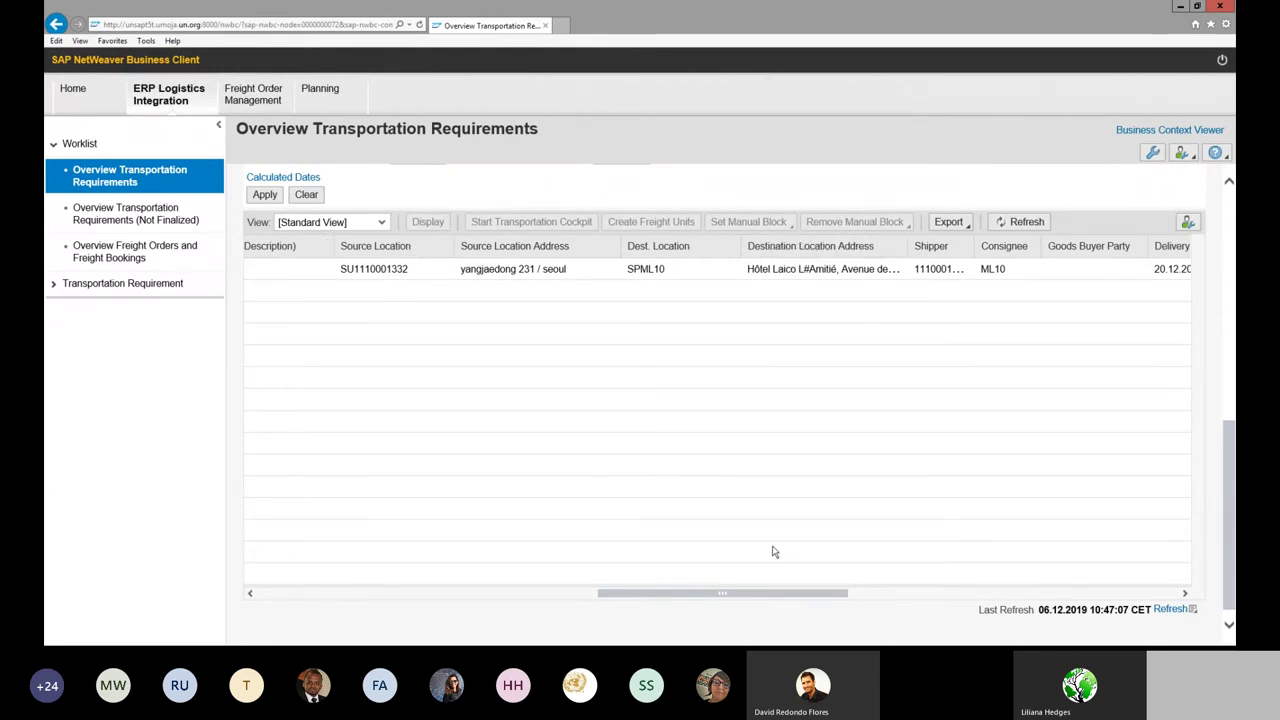
pyautogui.moveTo(783, 595); pyautogui.dragTo(846, 594)
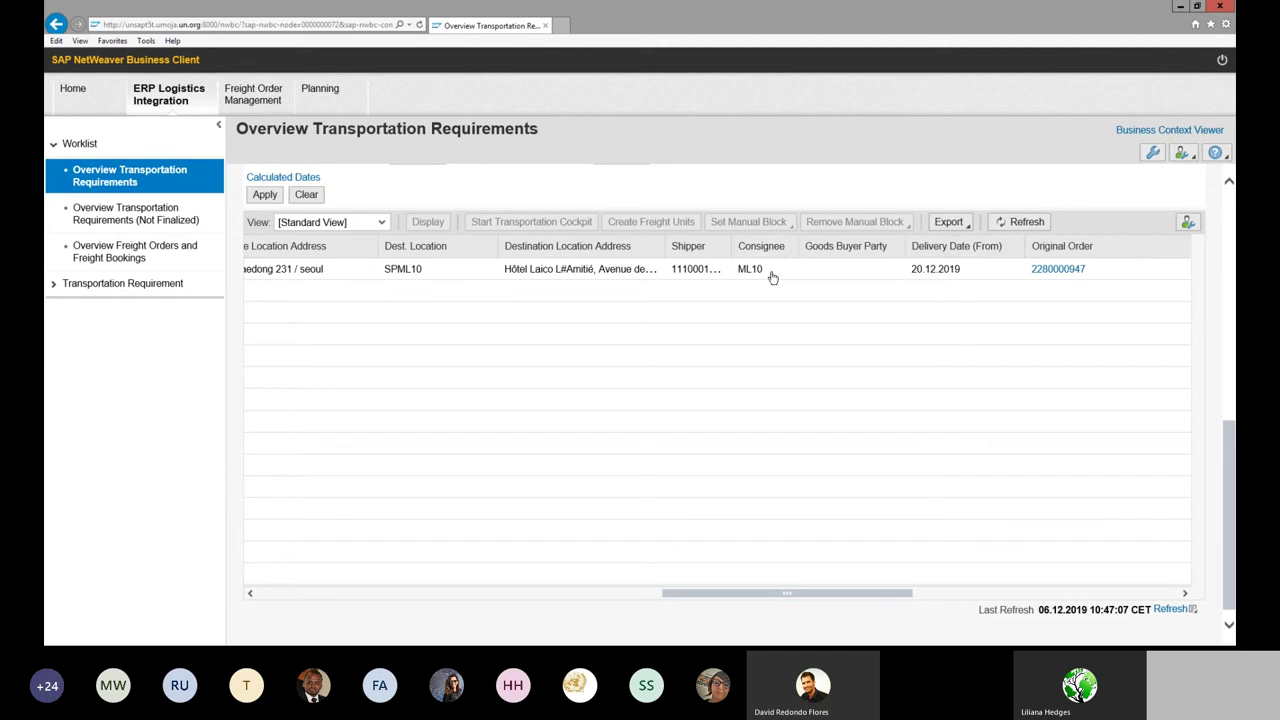
pyautogui.moveTo(849, 597); pyautogui.dragTo(1098, 587)
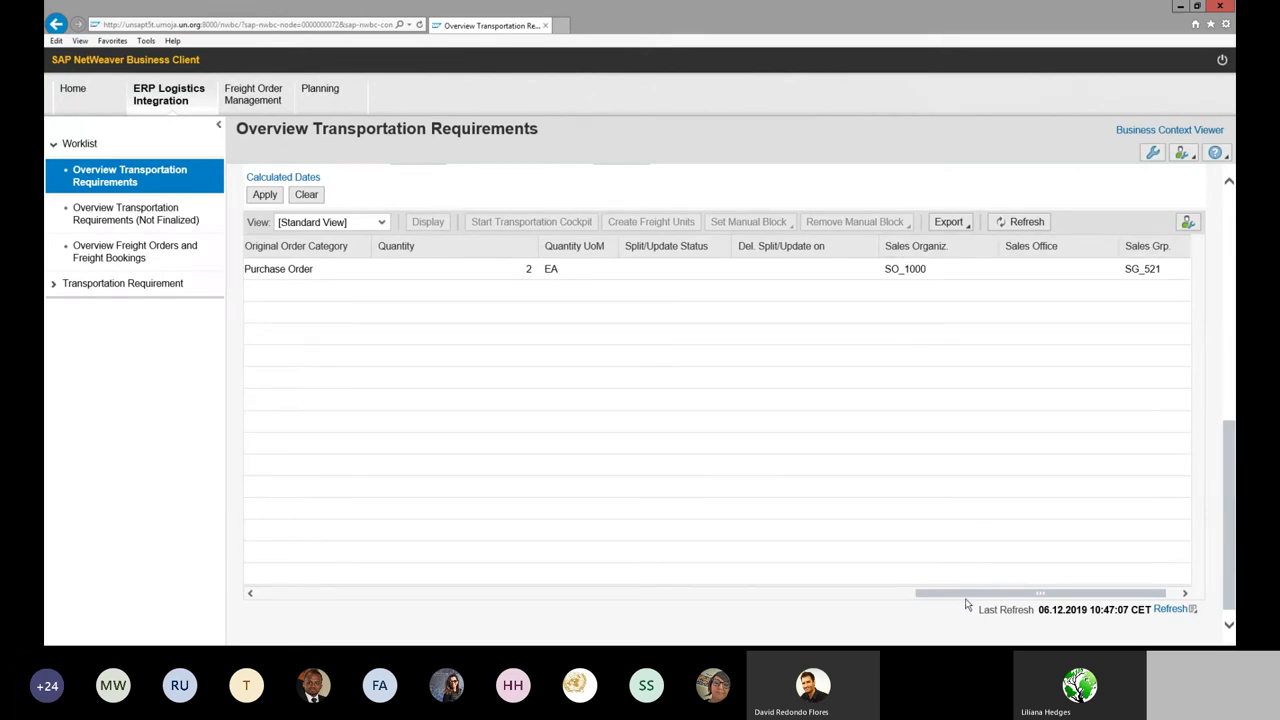
pyautogui.moveTo(978, 596); pyautogui.dragTo(989, 592)
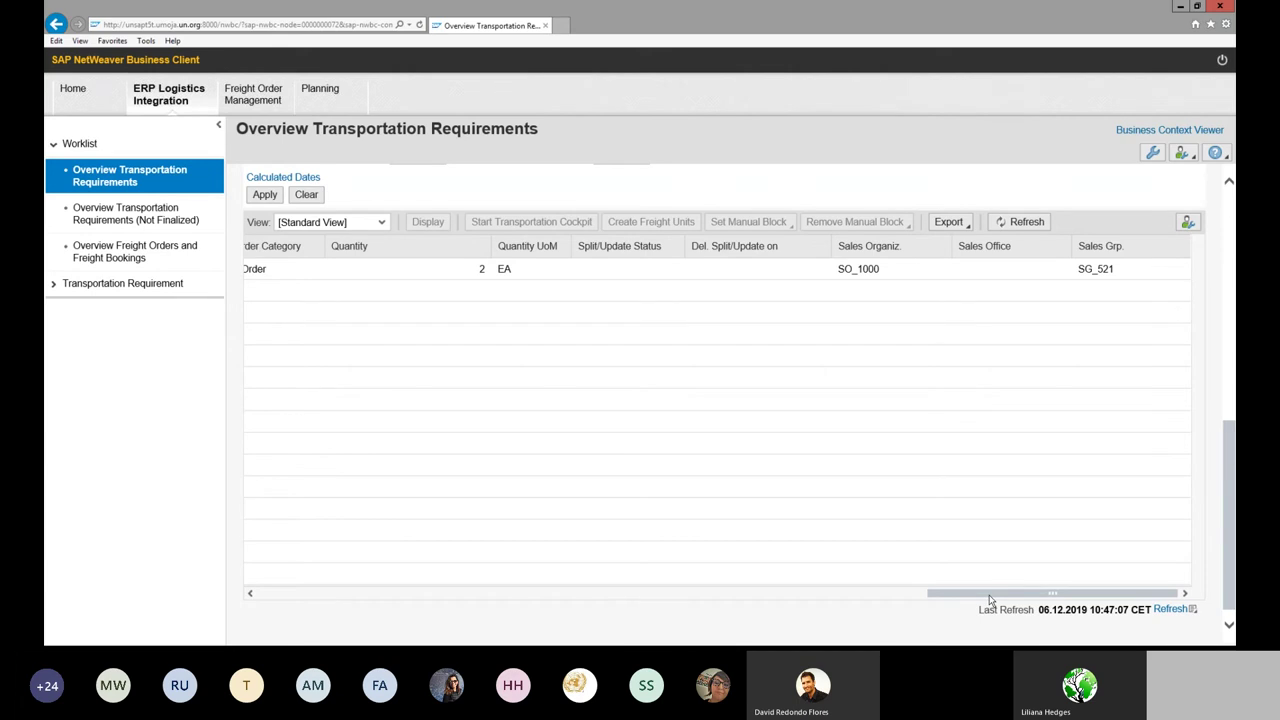
pyautogui.moveTo(990, 598); pyautogui.dragTo(270, 582)
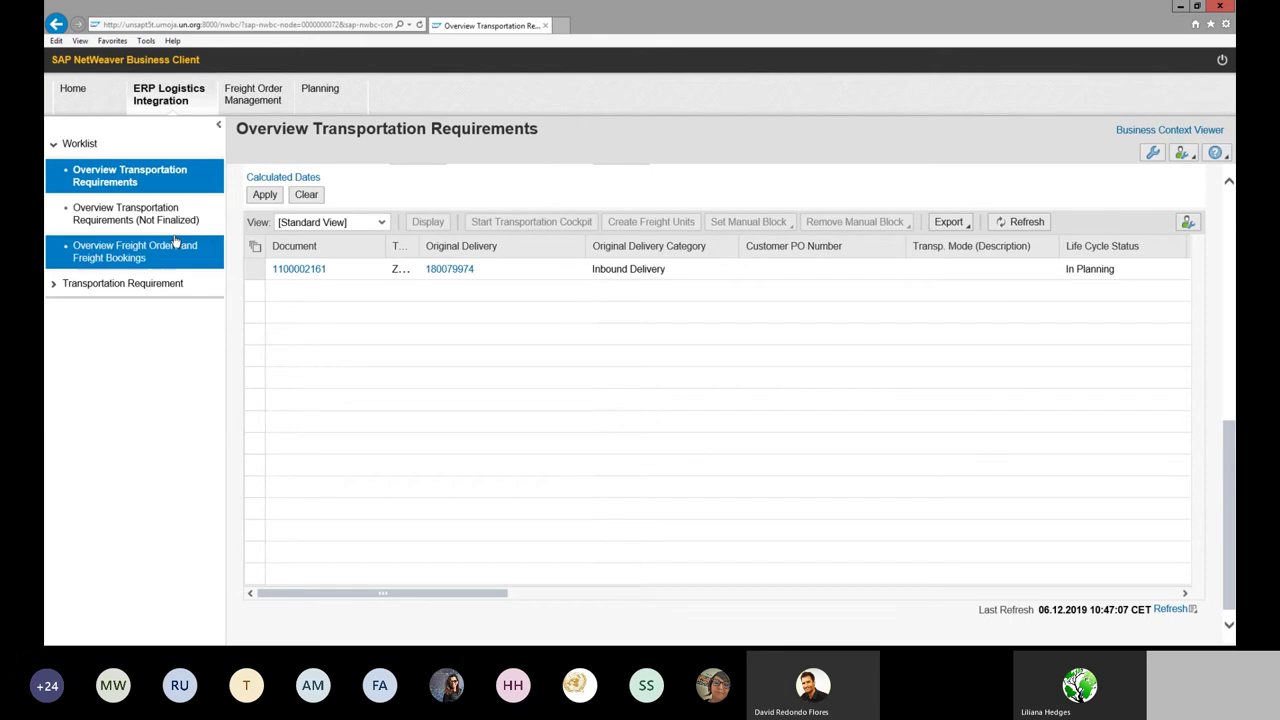
pyautogui.click(256, 276)
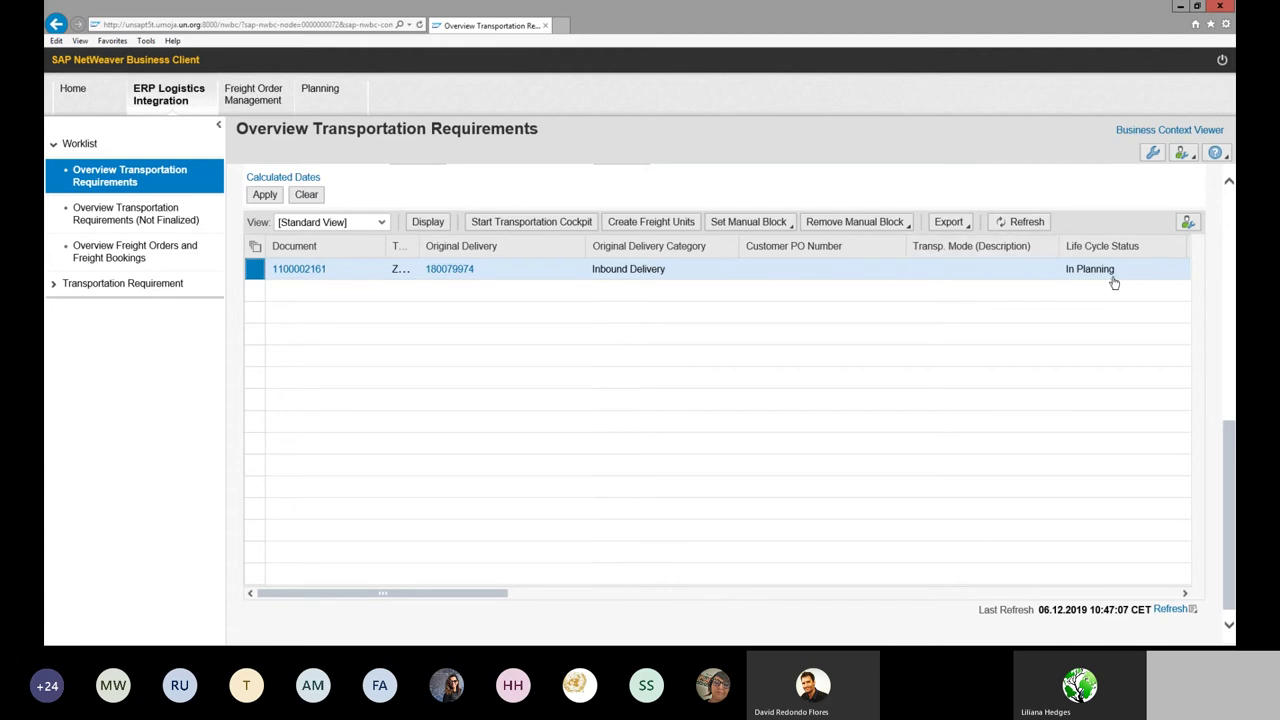
# Step: Open the Transportation Cockpit from the Planning area, dismiss the error message and view the profile and layout sets
pyautogui.click(340, 106)
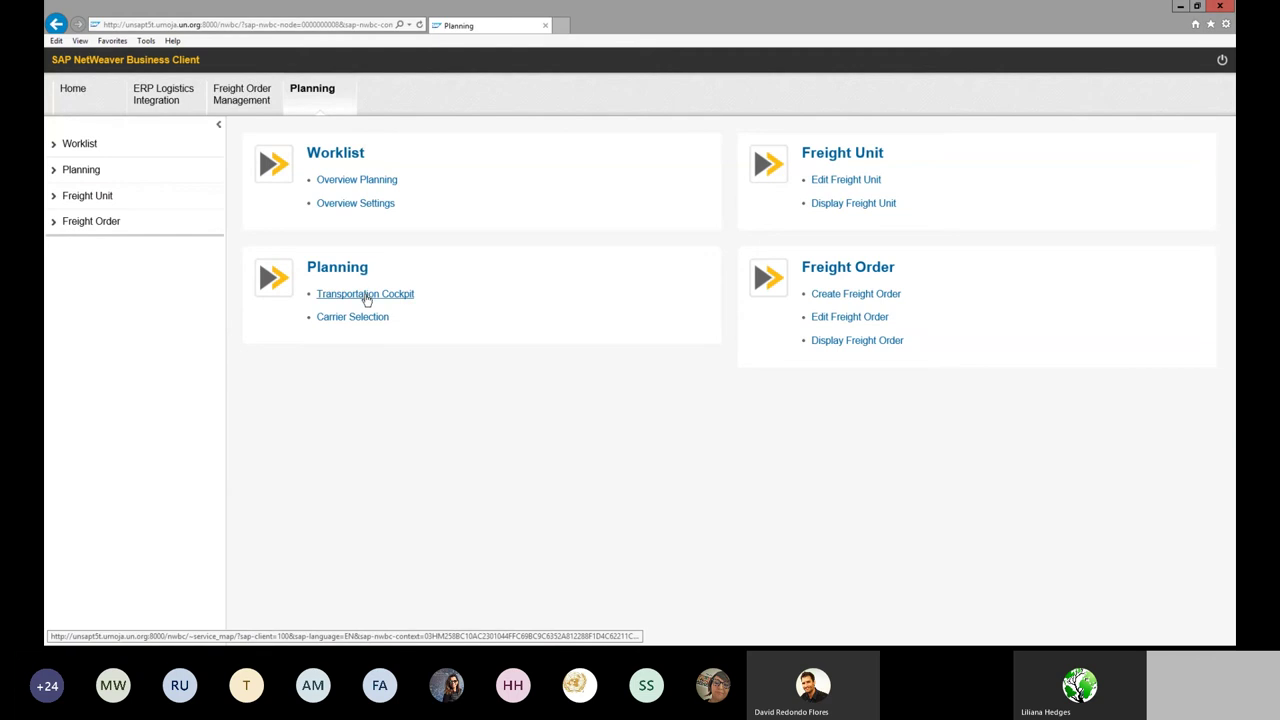
pyautogui.click(367, 297)
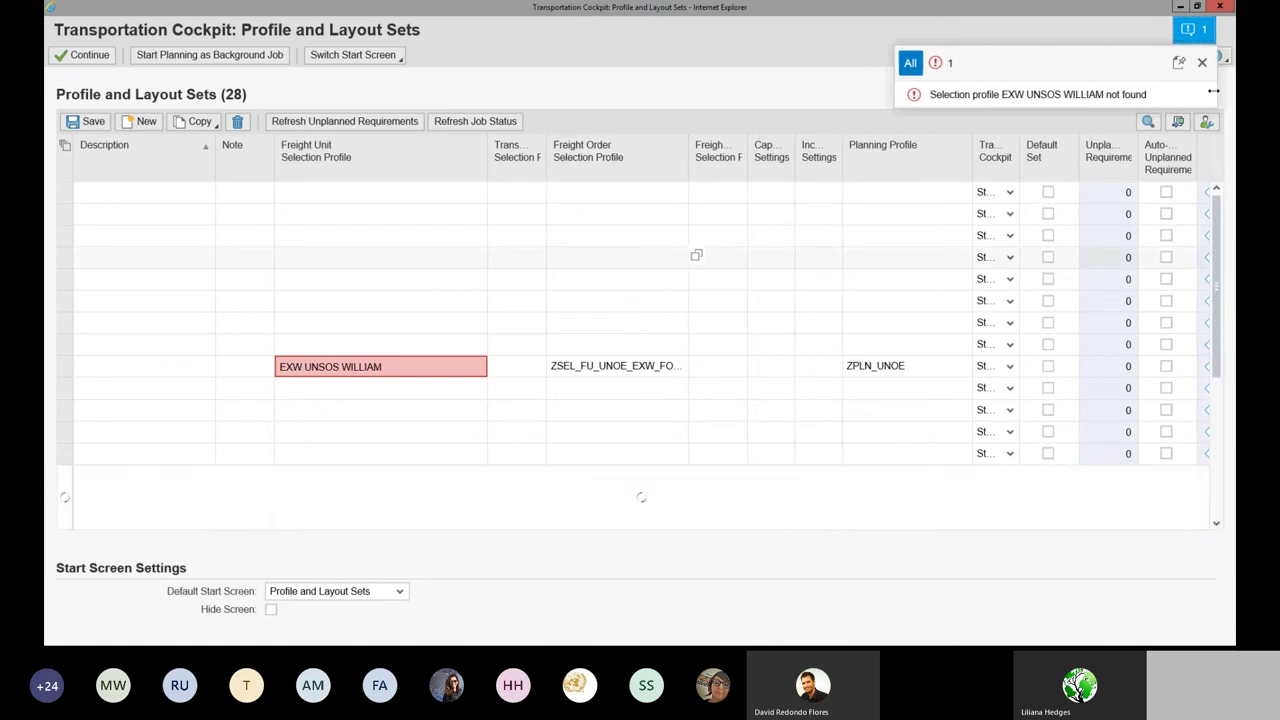
pyautogui.click(1201, 64)
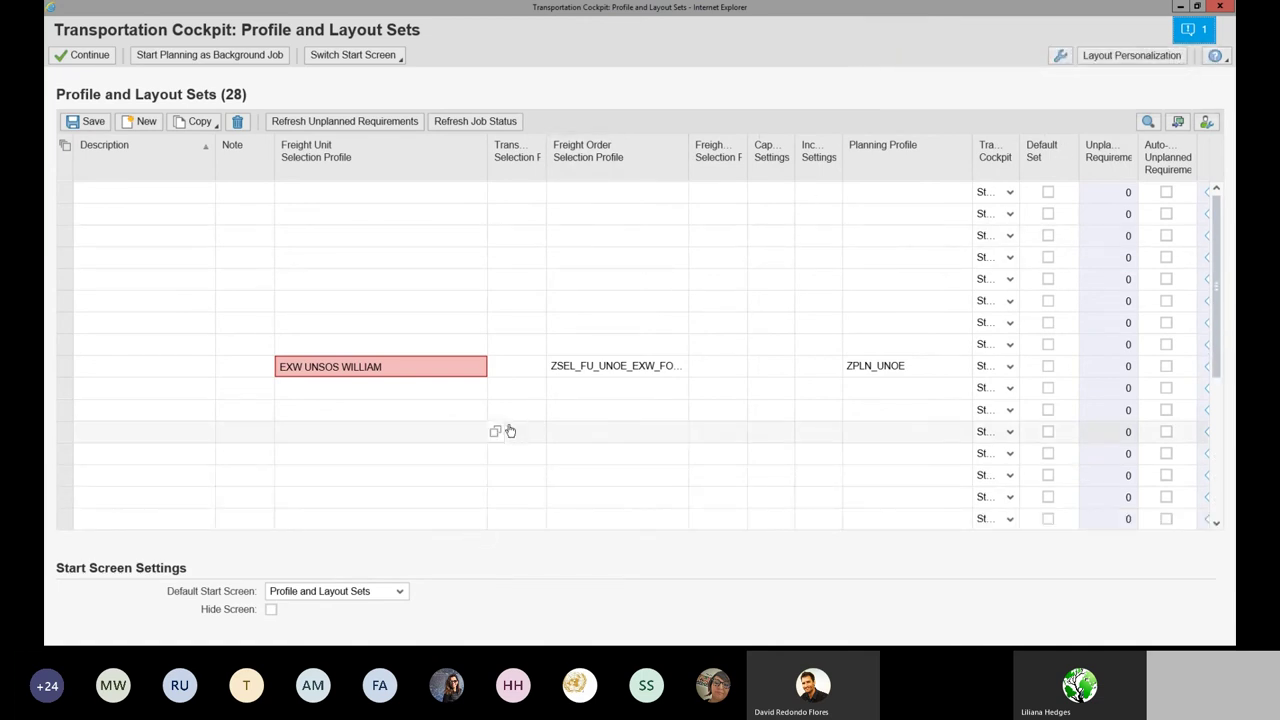
pyautogui.scroll(-1, 335, 370)
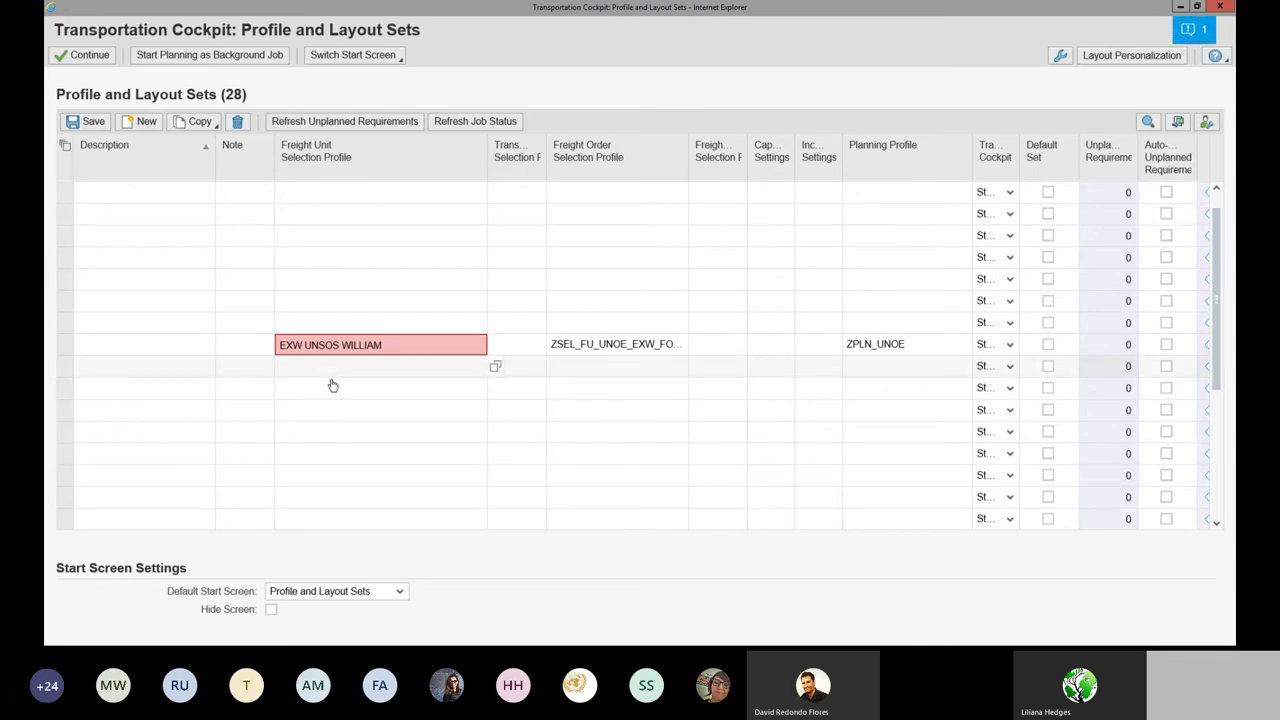
pyautogui.scroll(1, 289, 300)
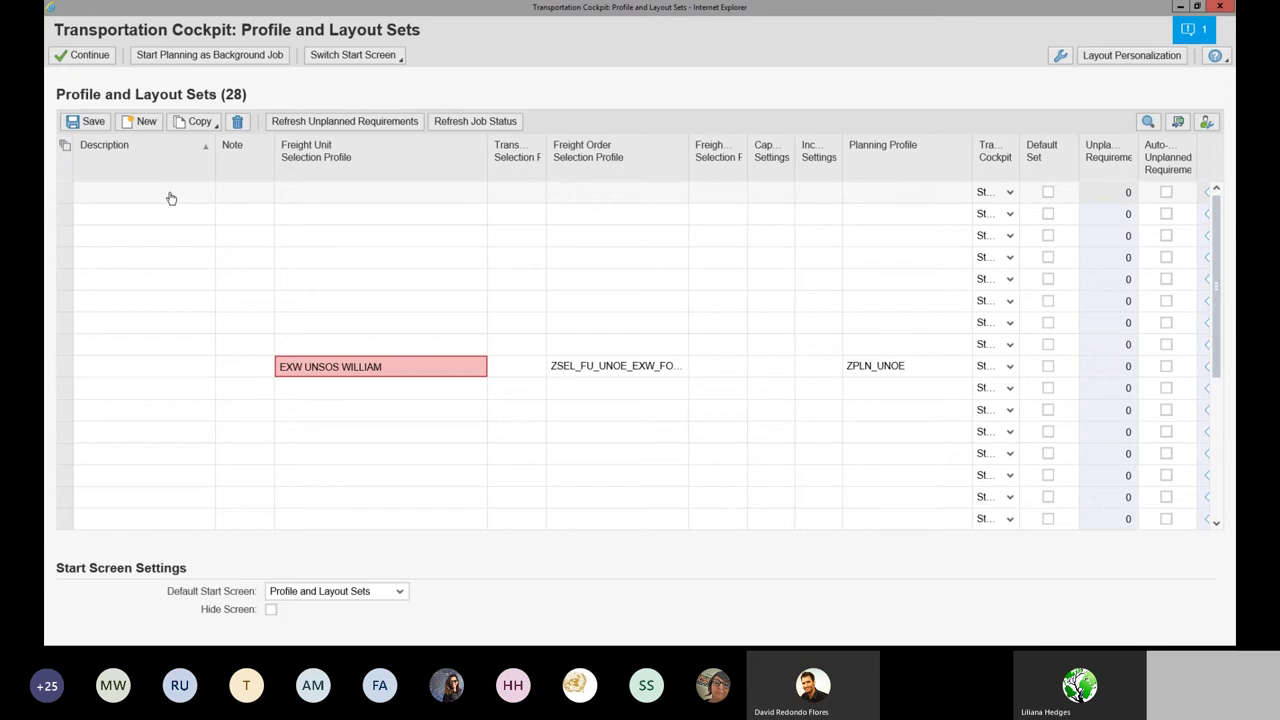
# Step: Add a profile and layout set with planning profile ZPLN_UNOE and freight unit selection profile ZSEL_FU_UNOE_EXW_FORWARDER_DELIVERED
pyautogui.click(145, 122)
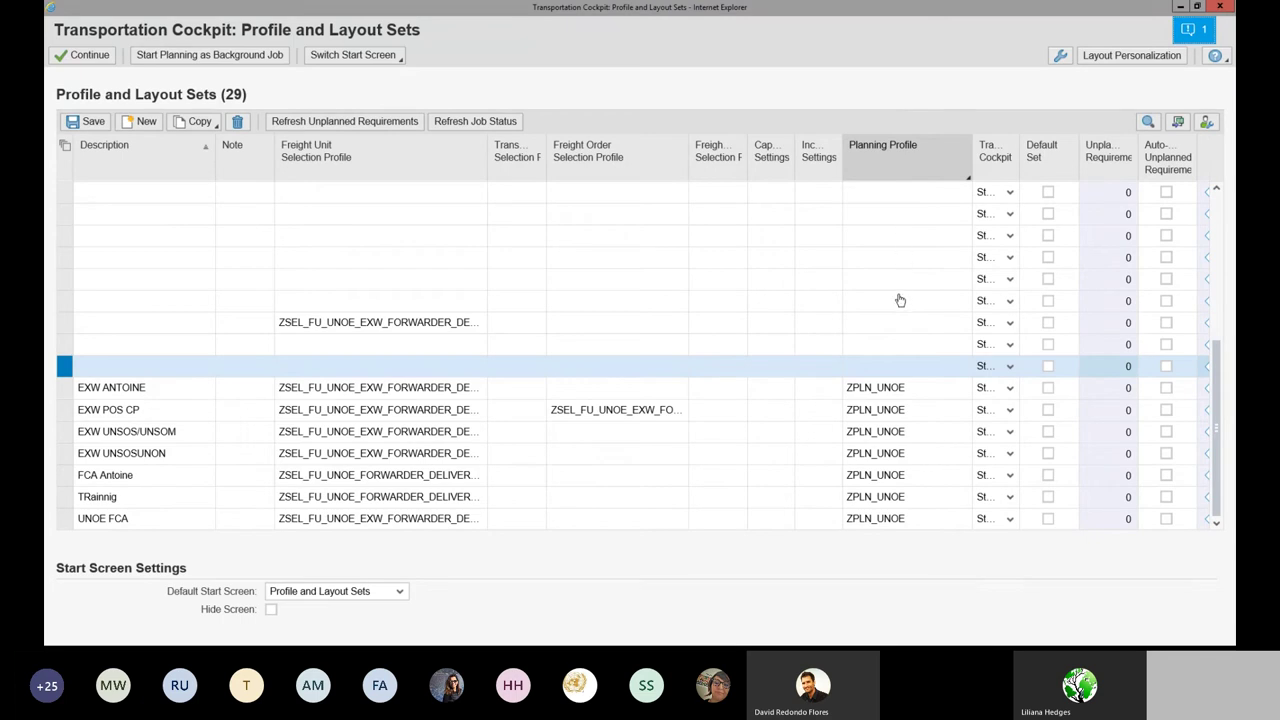
pyautogui.click(979, 371)
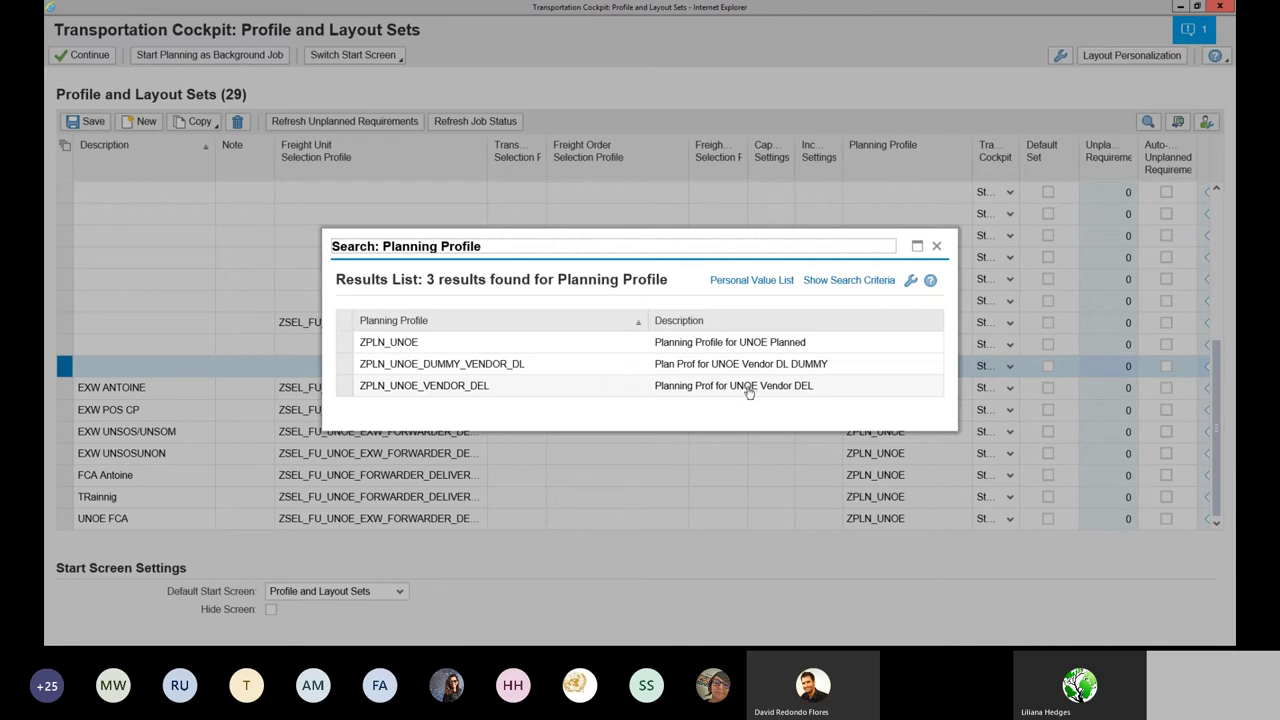
pyautogui.click(350, 347)
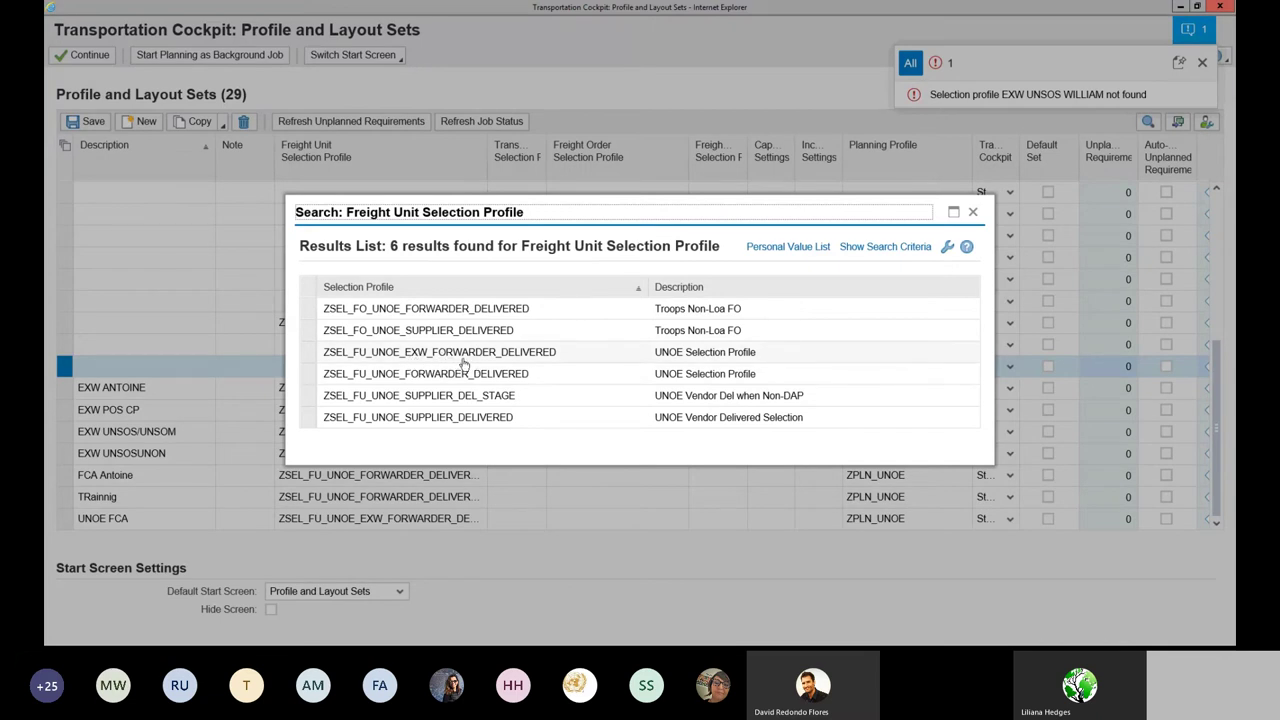
pyautogui.click(310, 352)
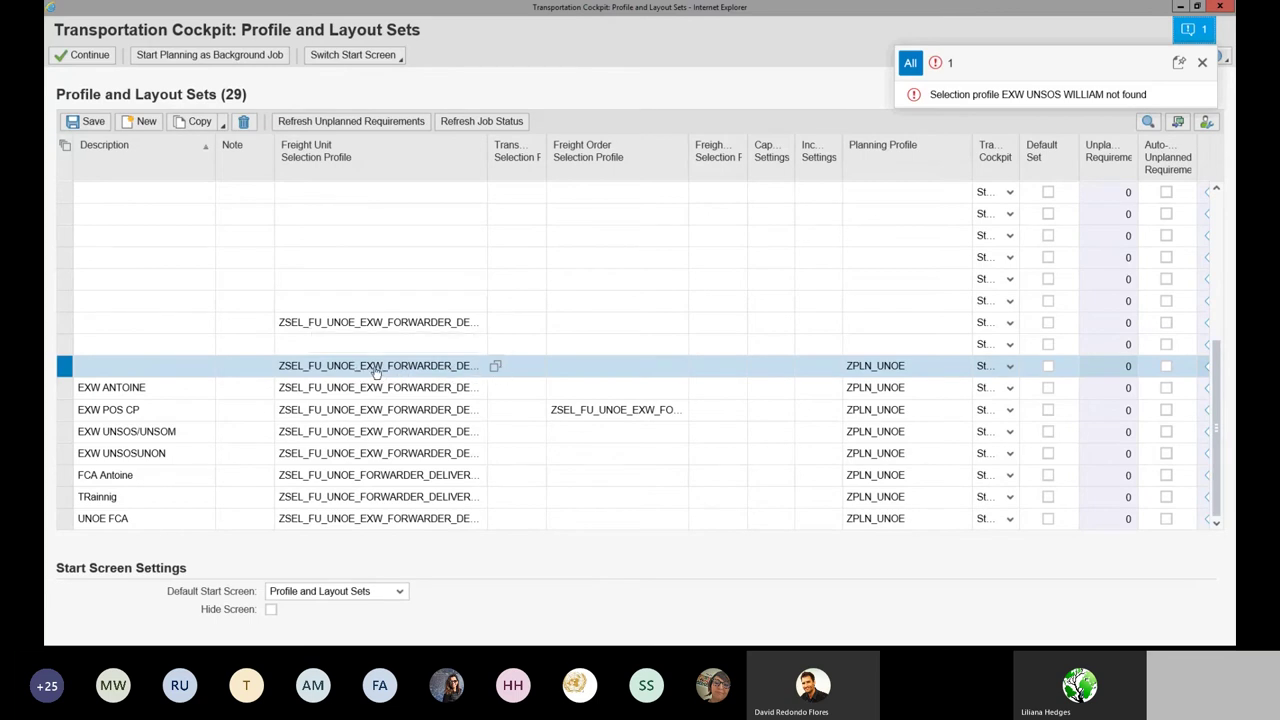
# Step: Describe the new set with the owner's first name followed by TEST EXW, and save the profile and layout sets
pyautogui.click(150, 365)
pyautogui.write('XW')
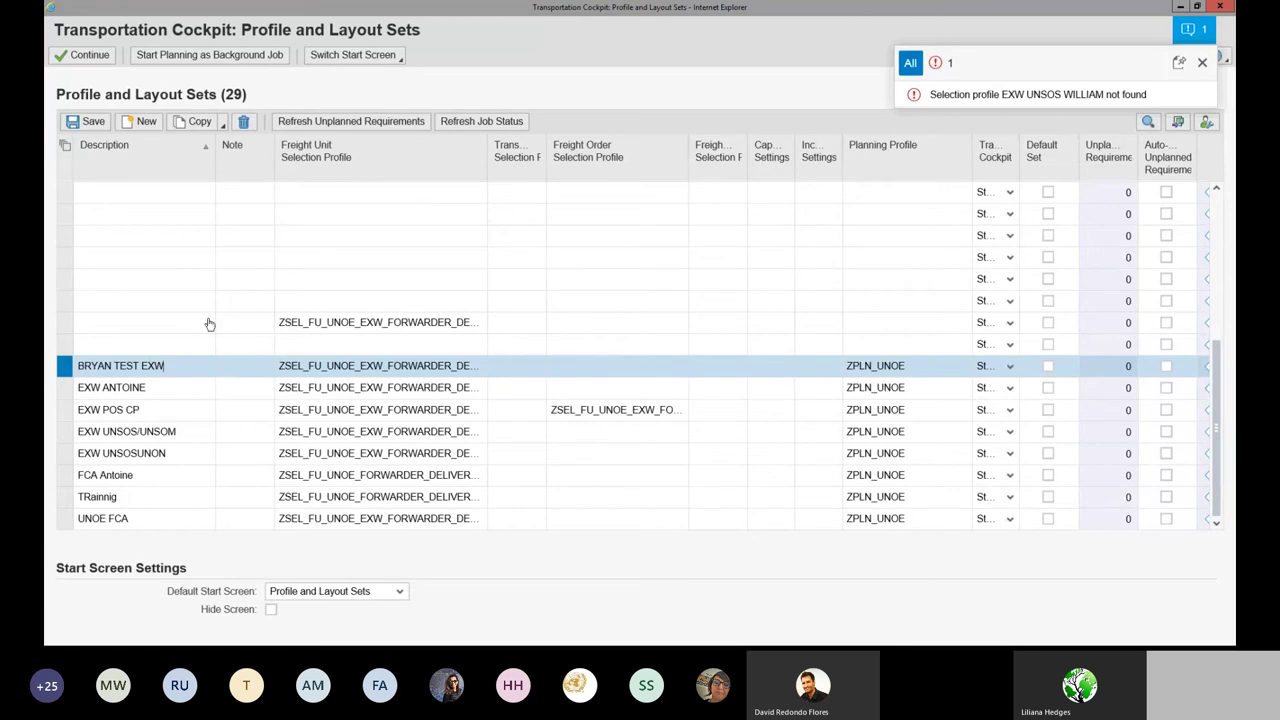
pyautogui.click(92, 124)
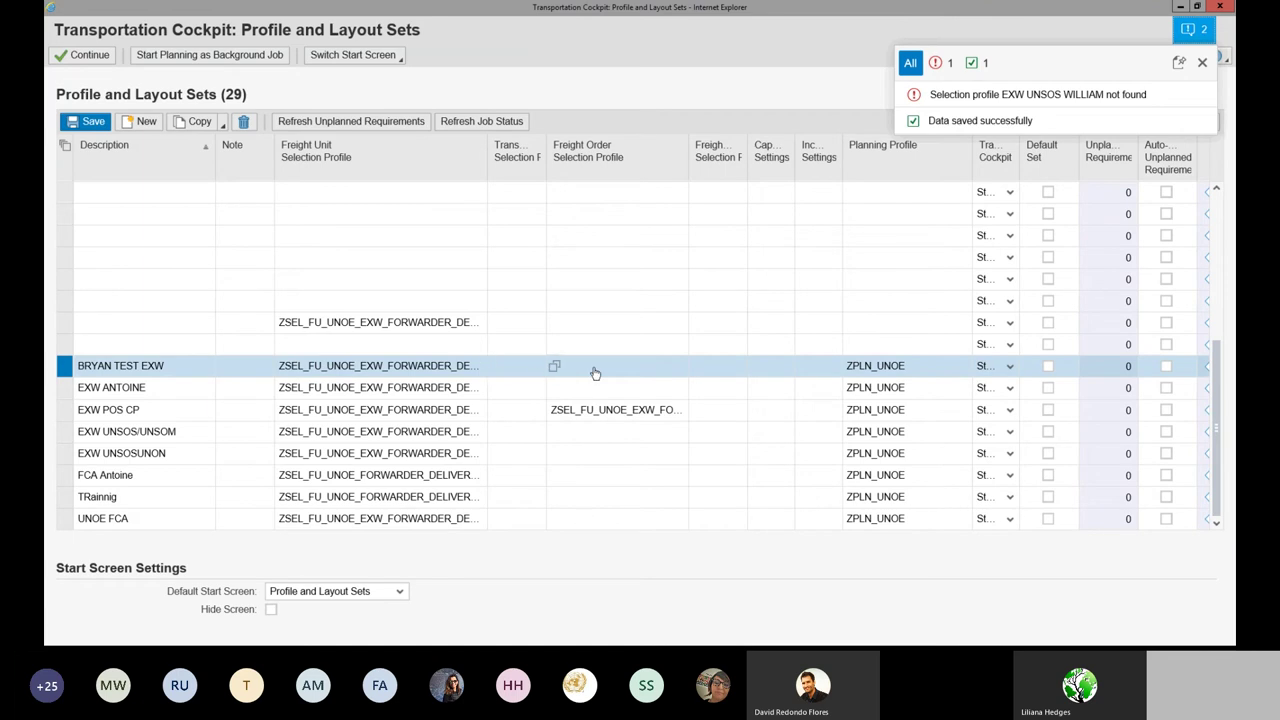
pyautogui.click(622, 162)
pyautogui.click(90, 58)
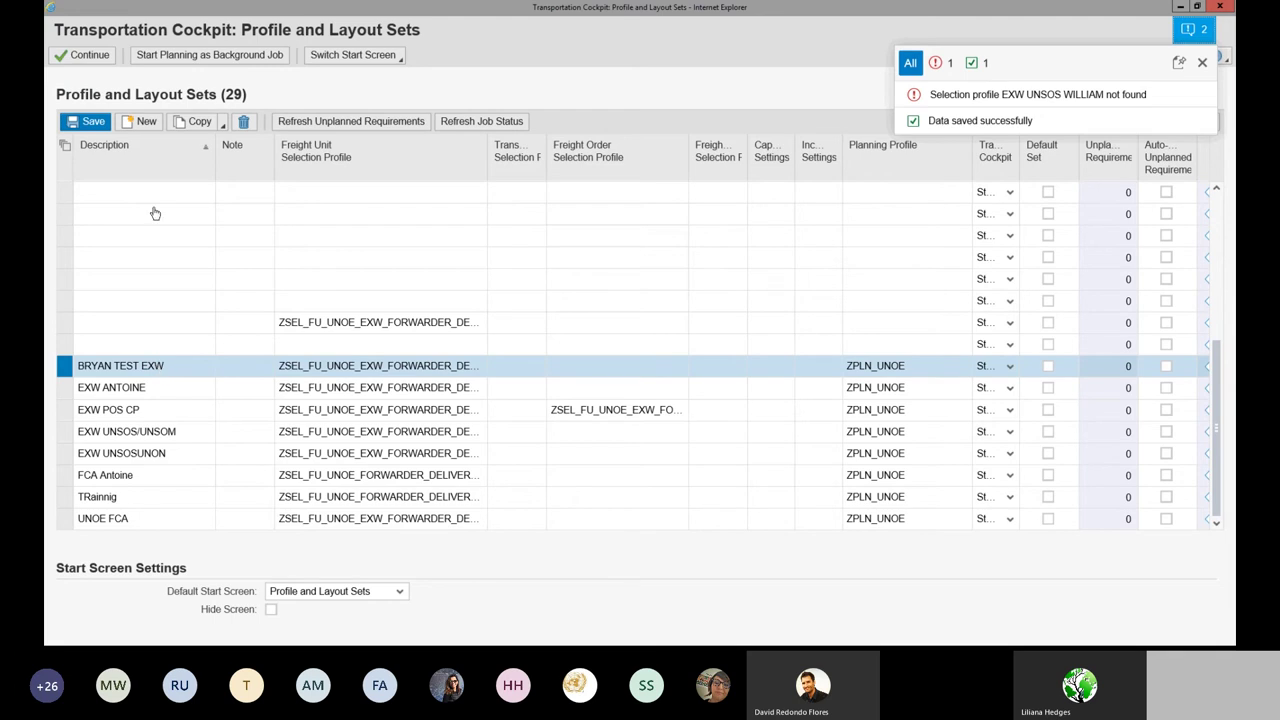
# Step: Add another profile and layout set with planning profile ZPLN_UNOE and freight unit selection profile ZSEL_FU_UNOE_FORWARDER_DELIVERED
pyautogui.click(146, 124)
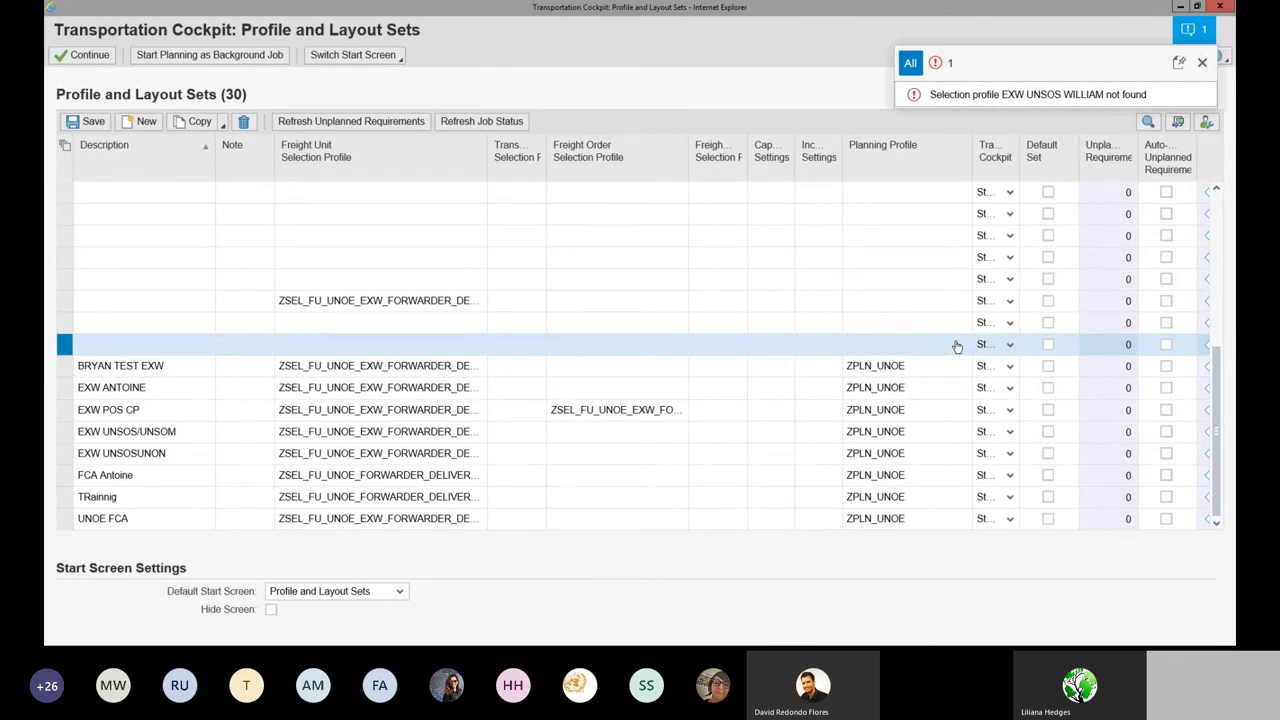
pyautogui.click(962, 345)
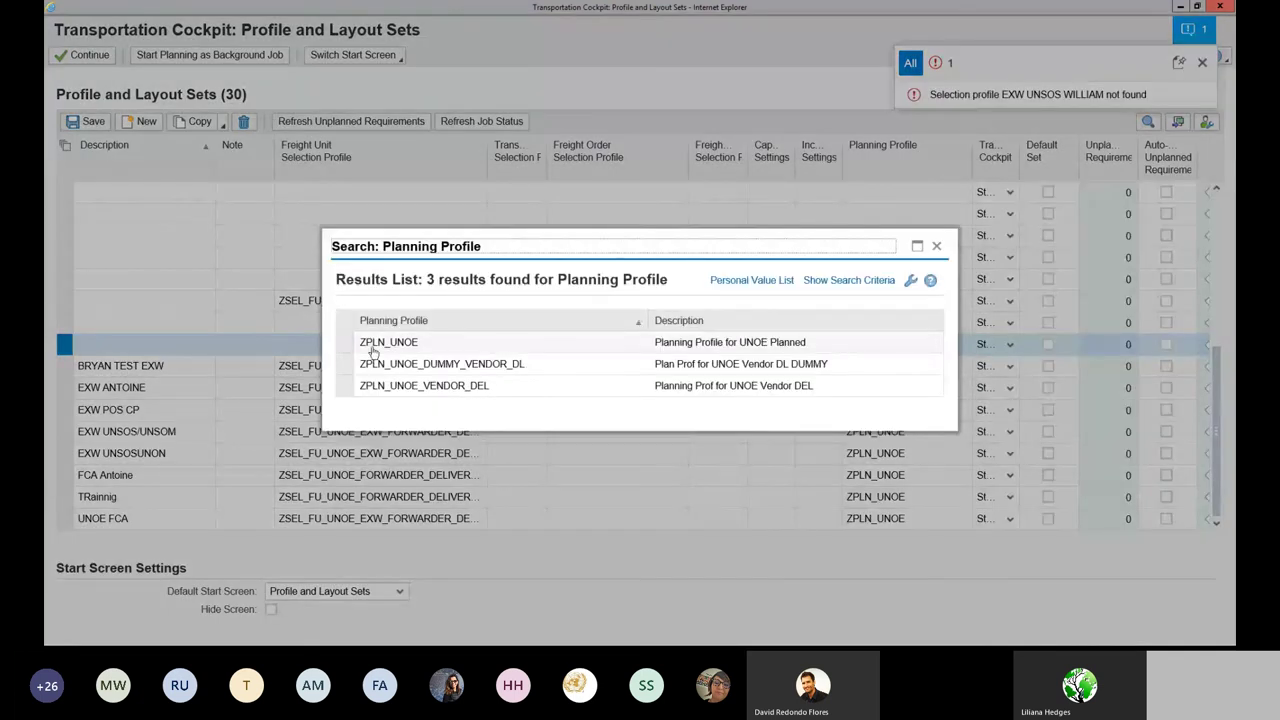
pyautogui.click(770, 343)
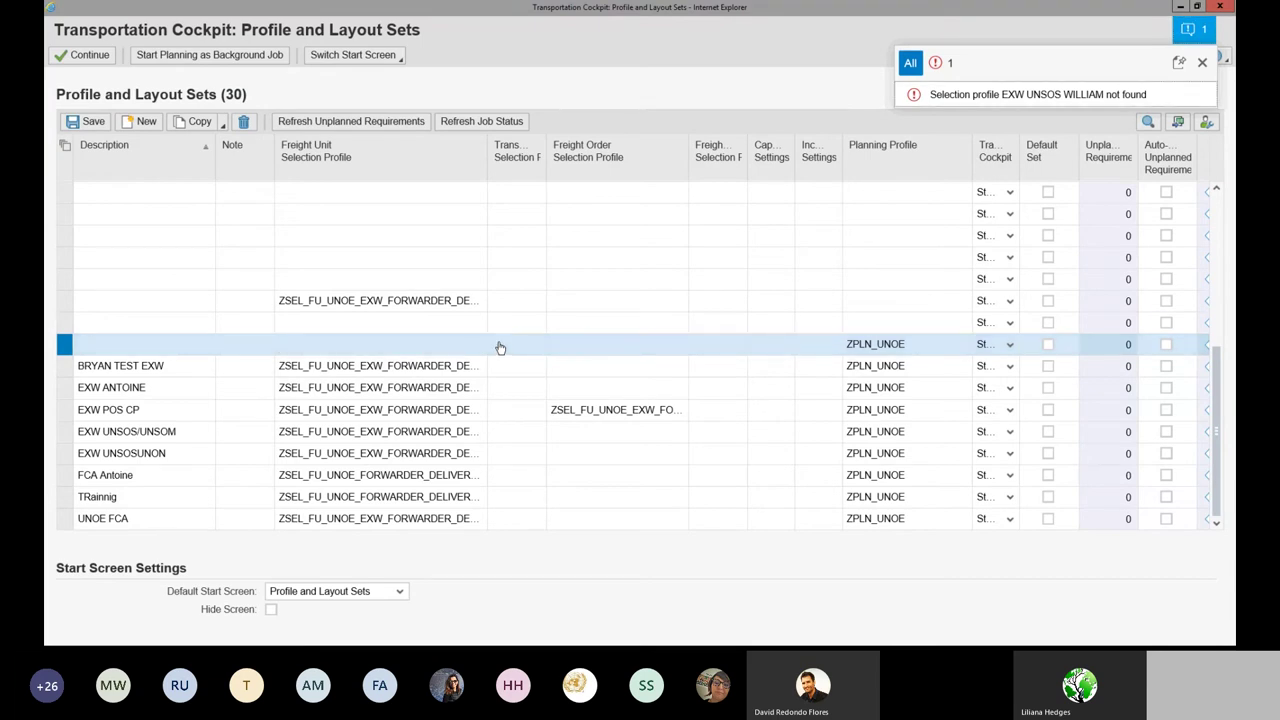
pyautogui.click(499, 345)
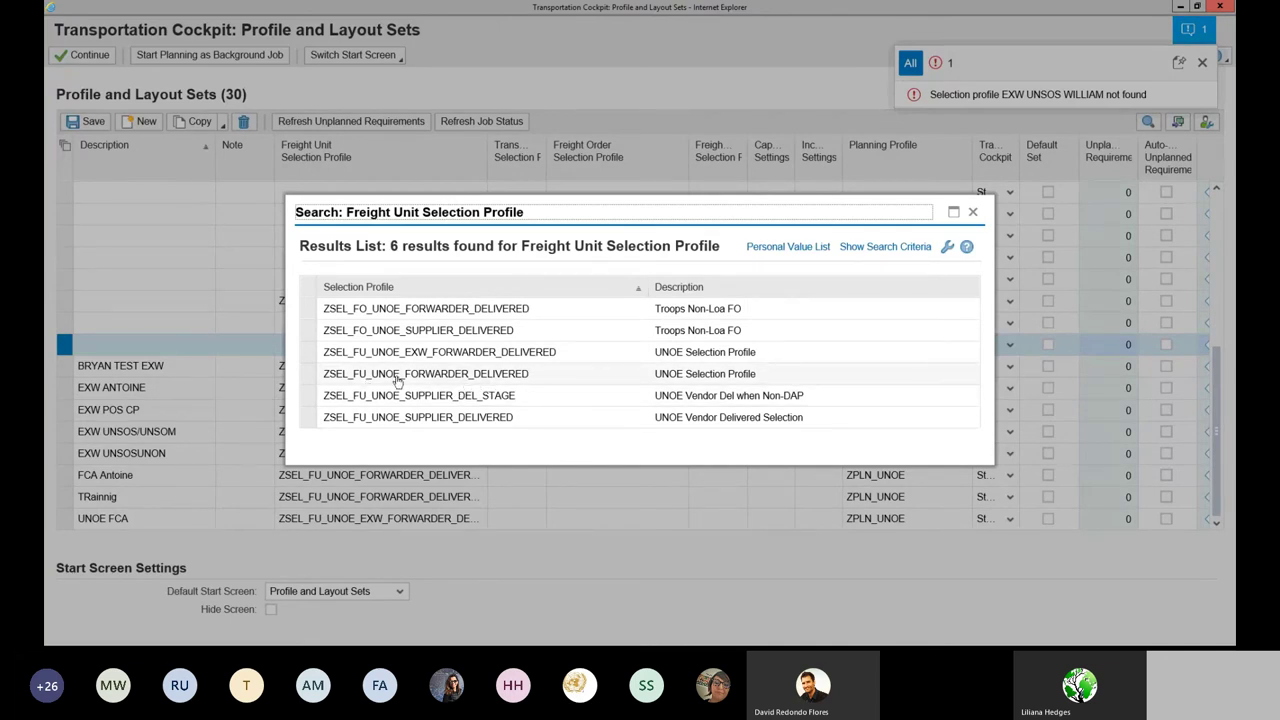
pyautogui.click(310, 375)
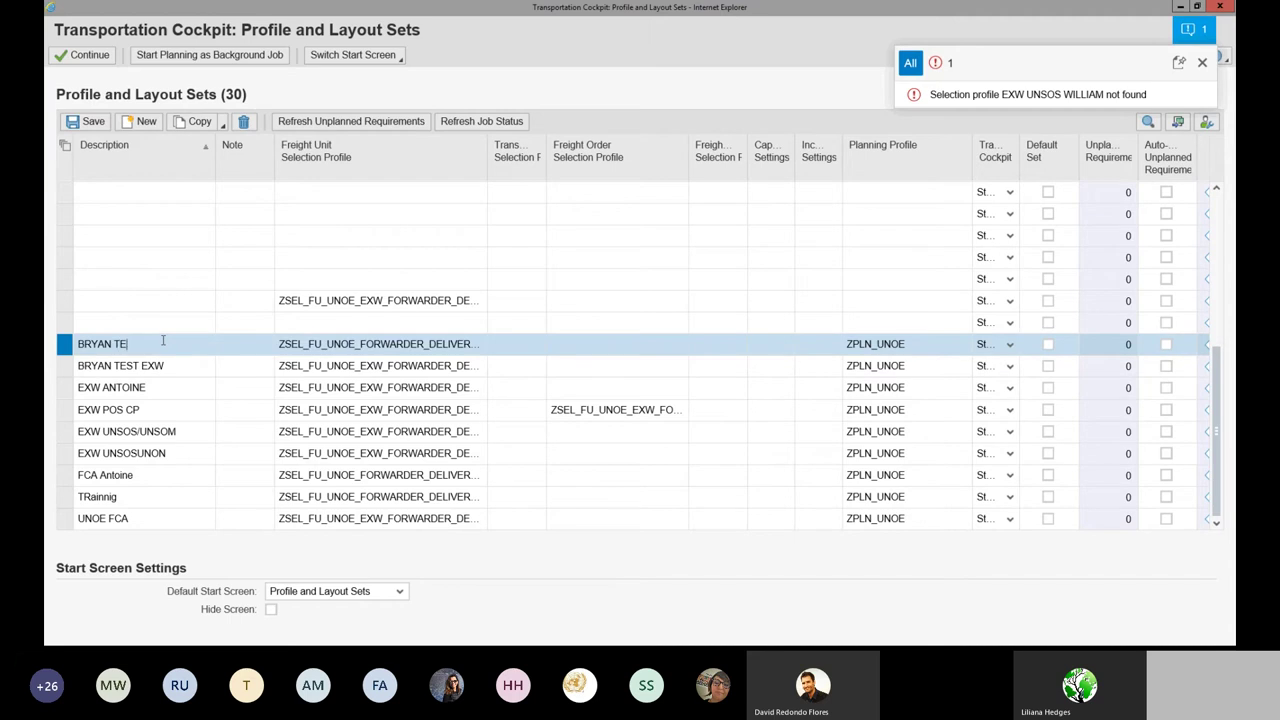
# Step: Describe the new set with the owner's first name followed by TEST FCA, DAT, FOB, then save and dismiss the messages
pyautogui.write('FCA, DAT, FOB')
pyautogui.click(87, 124)
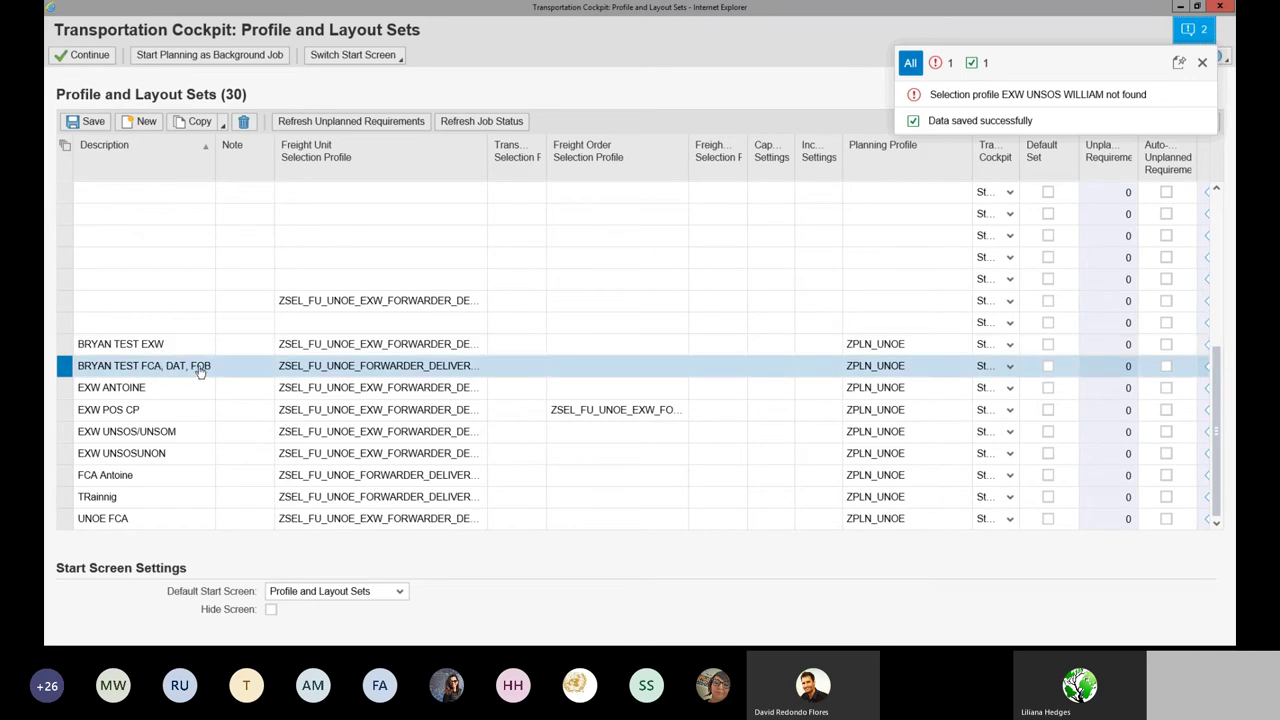
pyautogui.click(1201, 64)
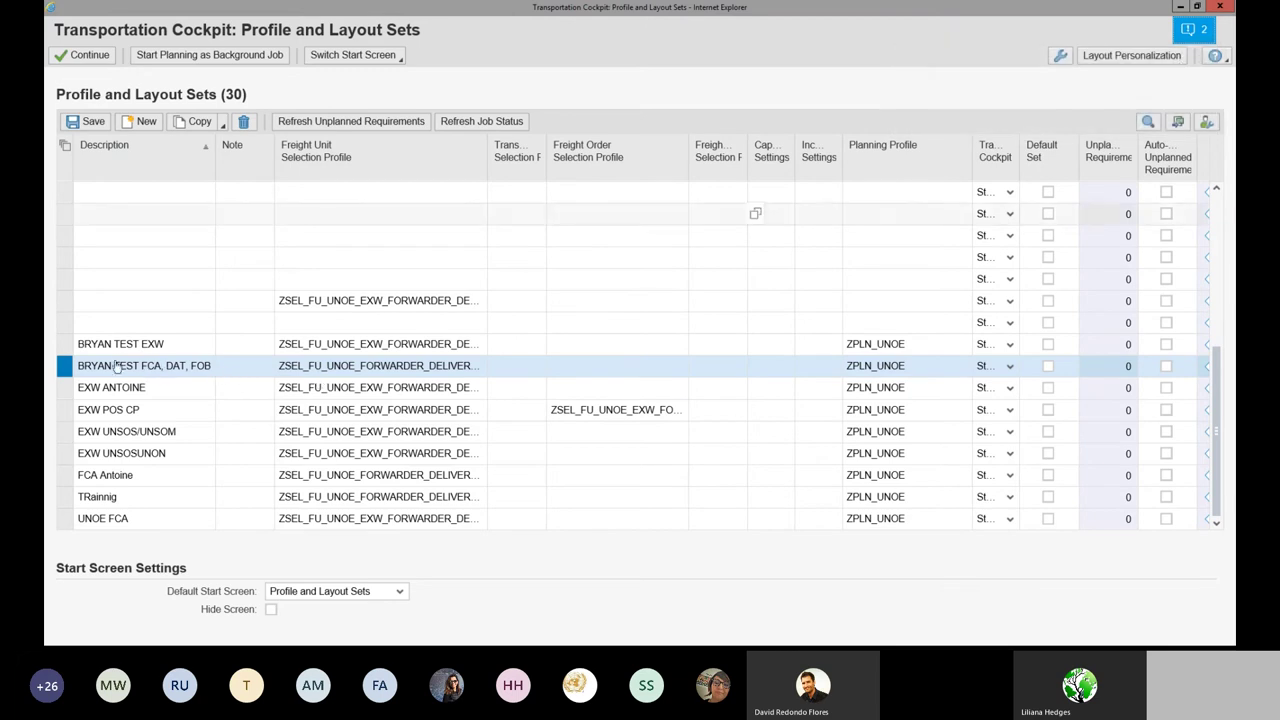
# Step: Mark the new TEST EXW profile and layout set as the default set and save
pyautogui.click(66, 345)
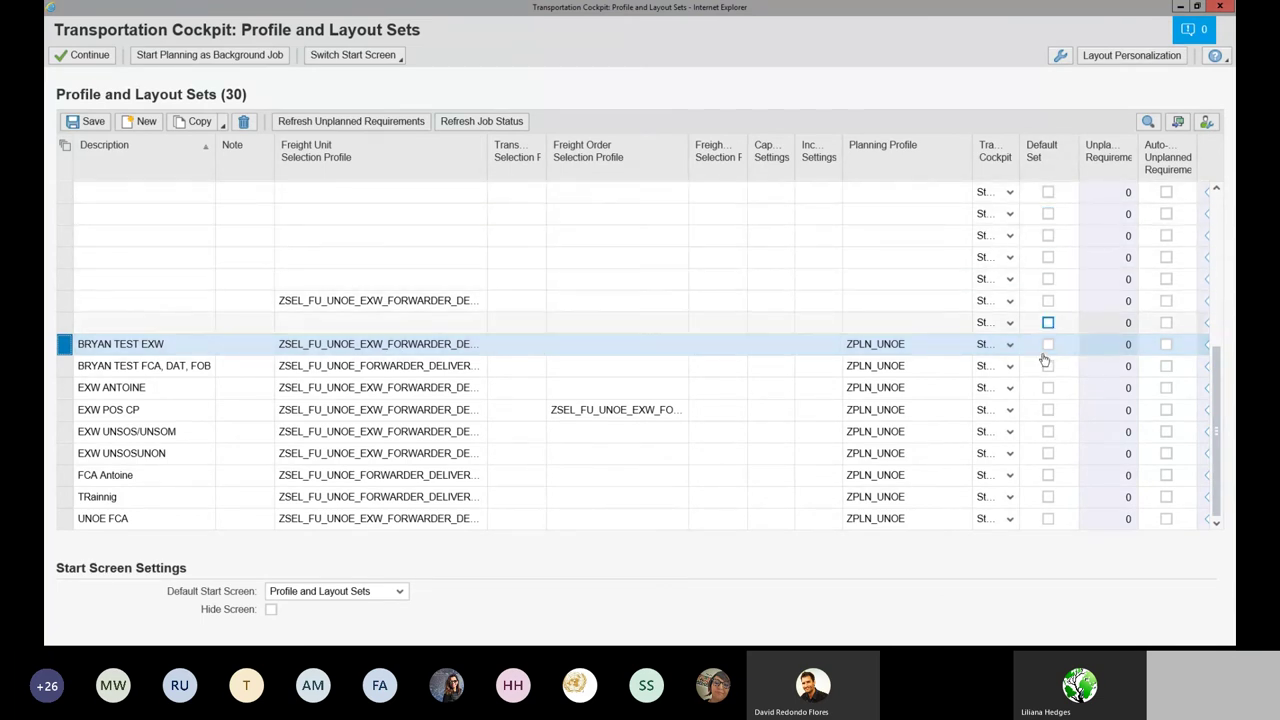
pyautogui.scroll(2, 1045, 381)
pyautogui.scroll(10, 1047, 381)
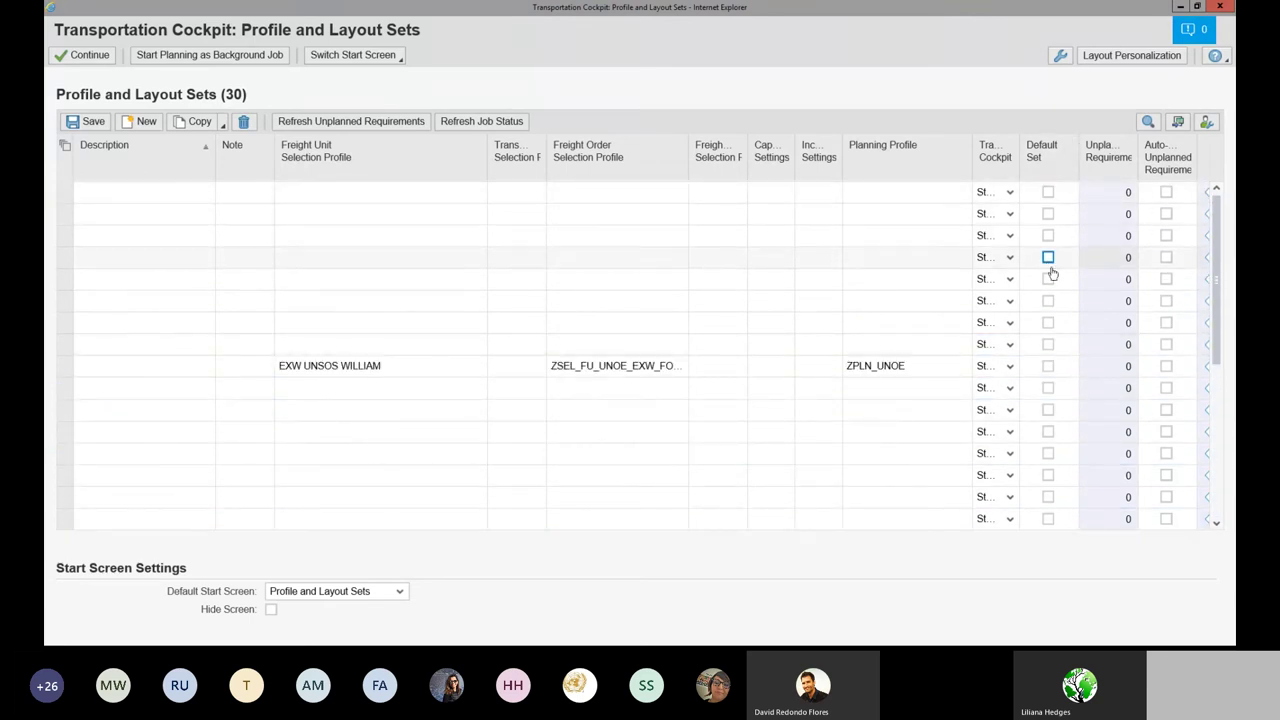
pyautogui.scroll(-7, 1050, 336)
pyautogui.scroll(-5, 1050, 337)
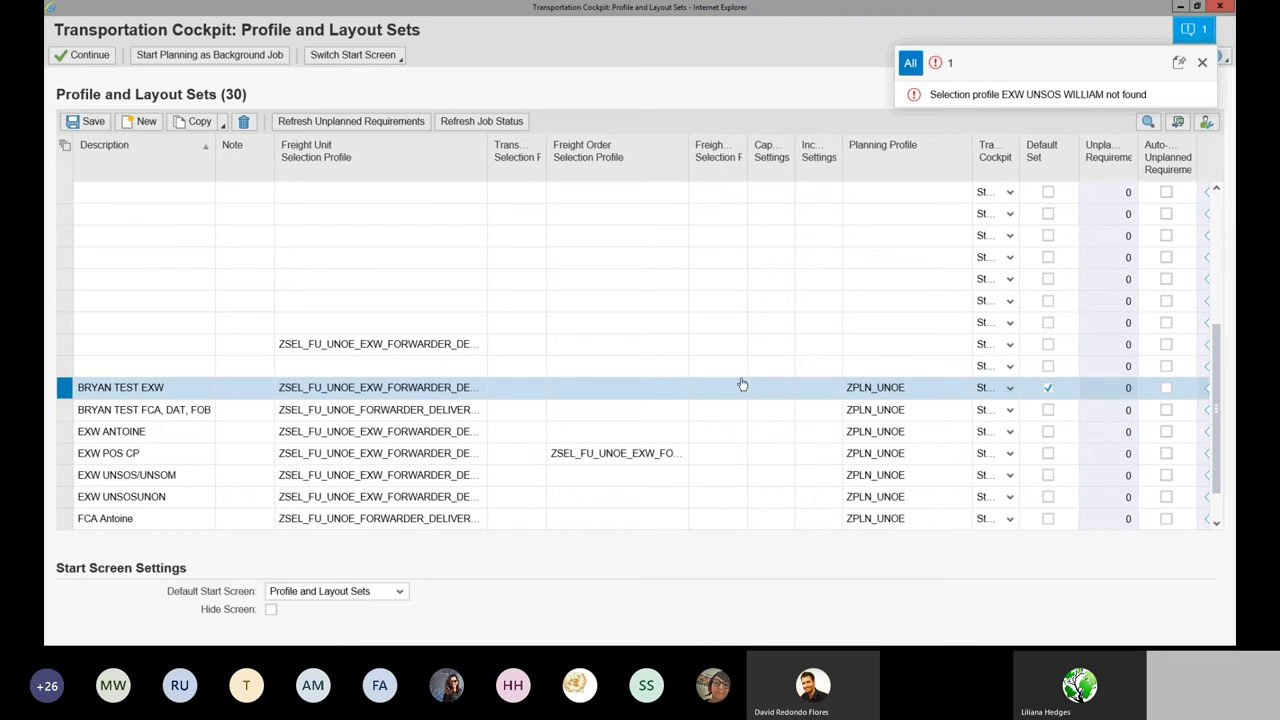
pyautogui.click(96, 122)
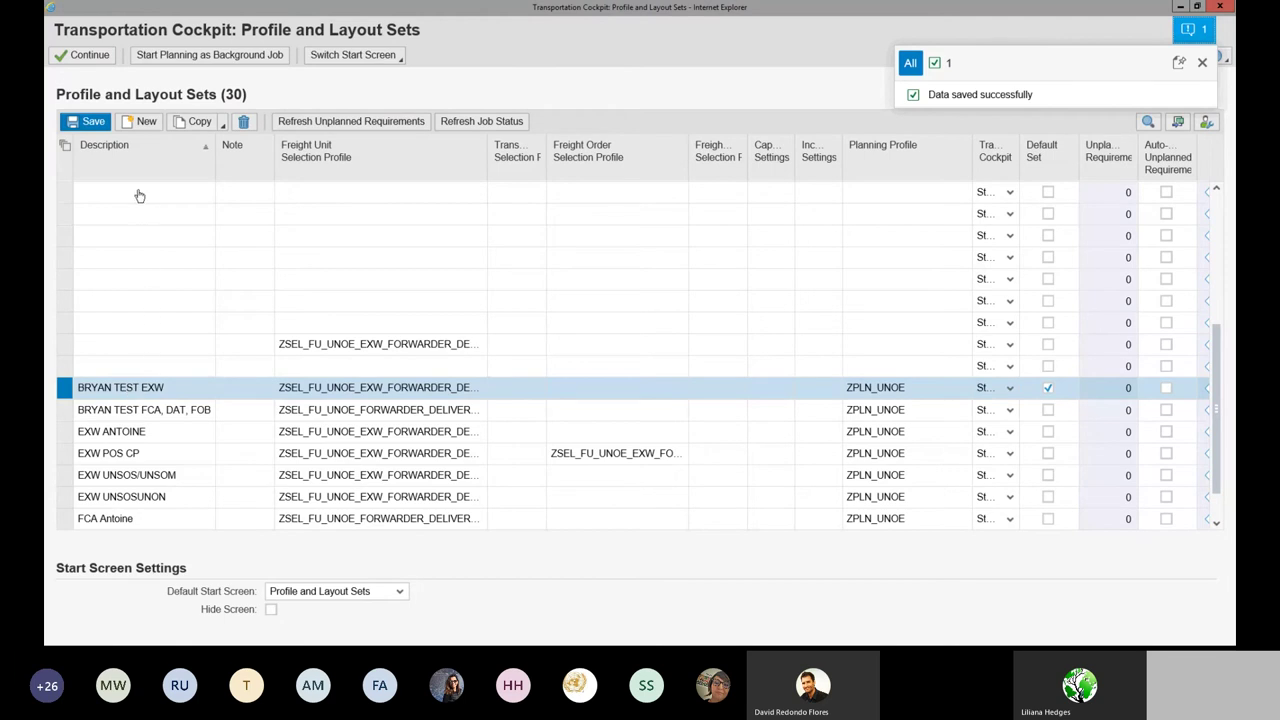
# Step: View the cockpit with the TEST EXW set, return to the profile selection screen and dismiss its message
pyautogui.click(94, 57)
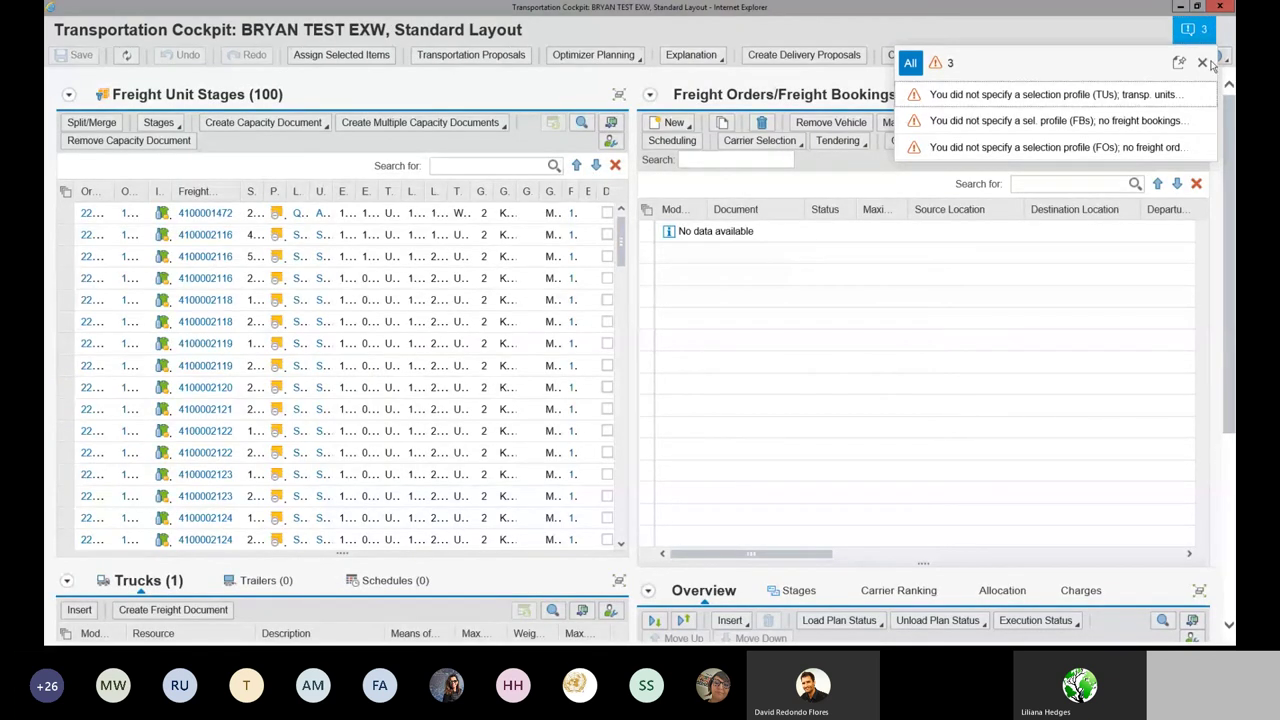
pyautogui.click(1203, 66)
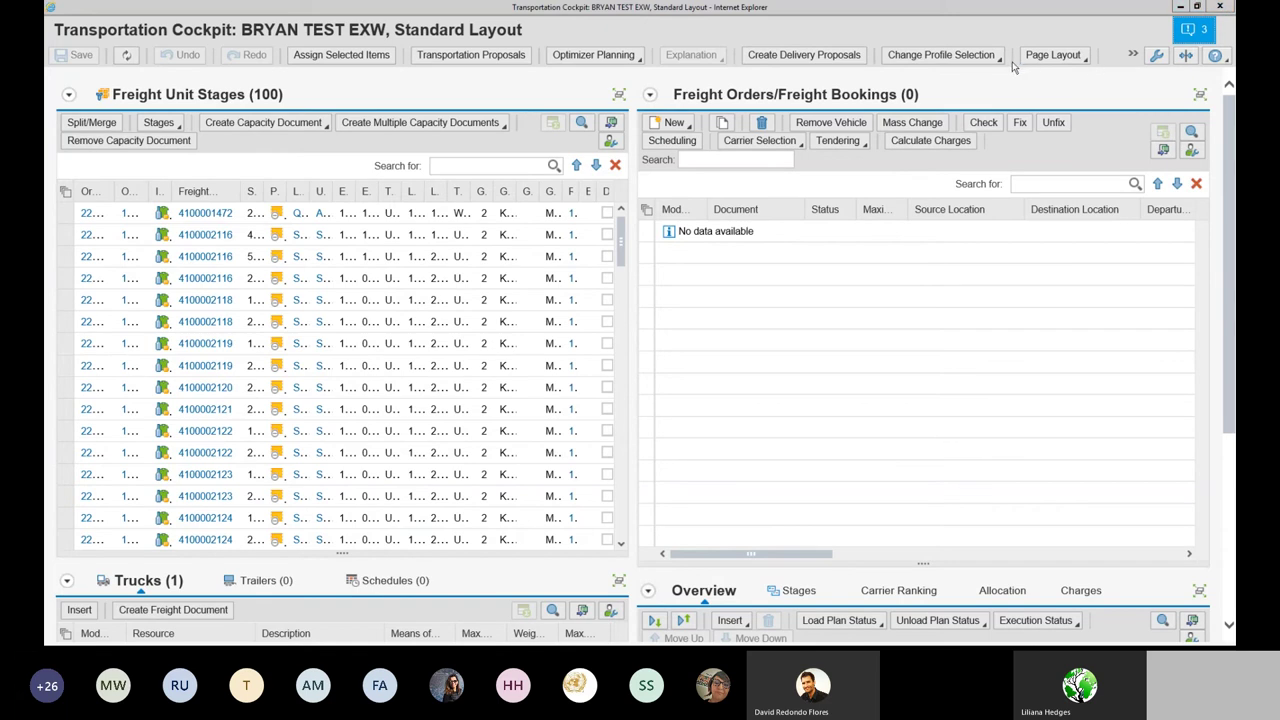
pyautogui.click(958, 62)
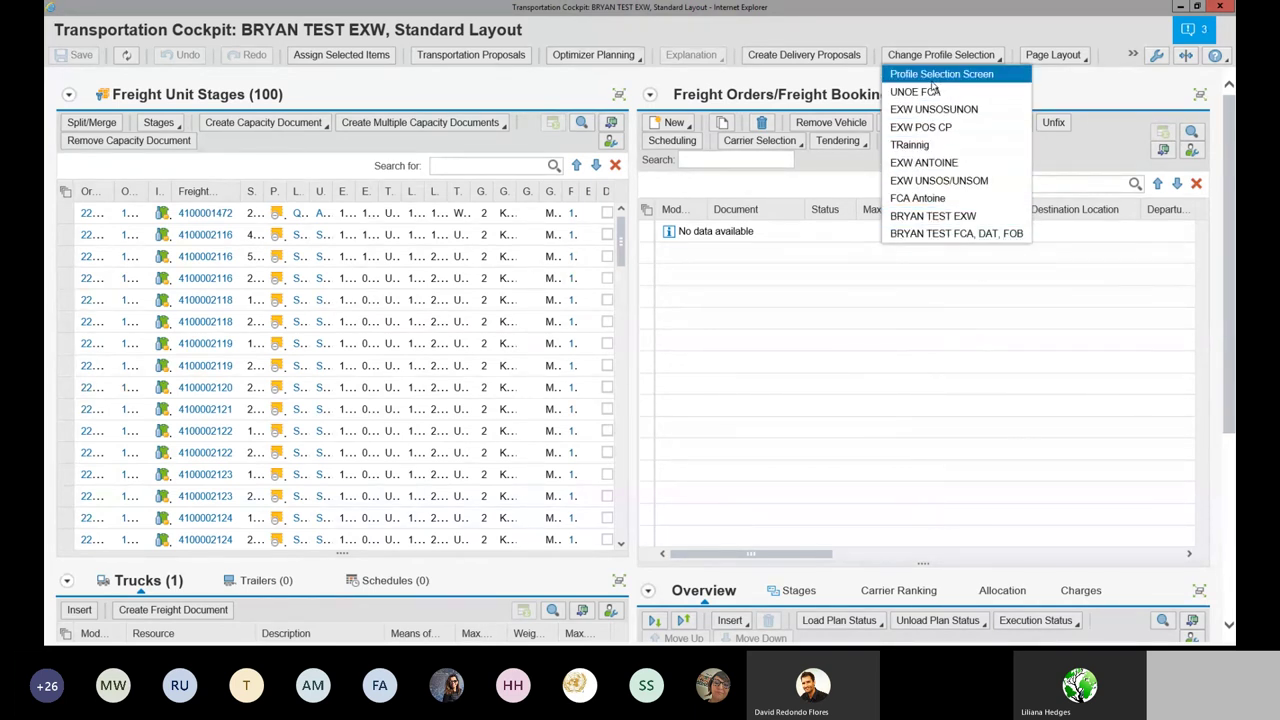
pyautogui.click(981, 80)
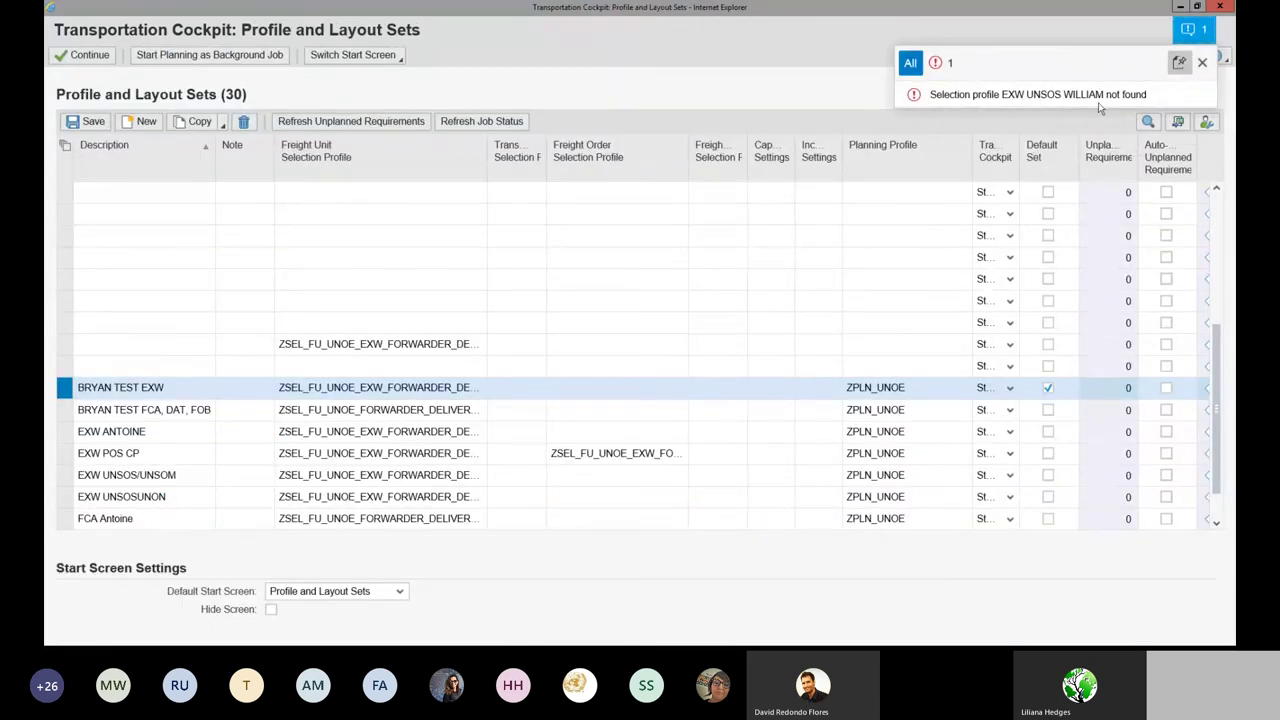
pyautogui.click(1201, 64)
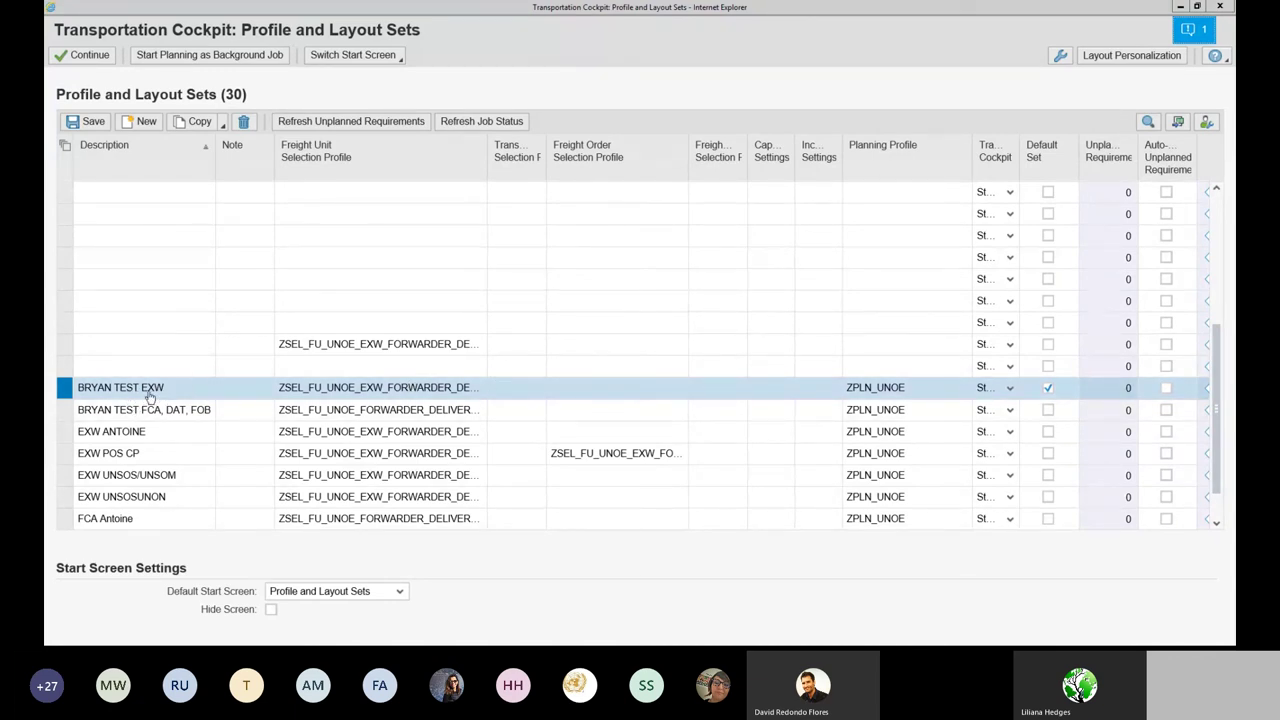
# Step: Reopen the cockpit with the TEST EXW set and add Carrier (Description) to the displayed columns of Freight Unit Stages
pyautogui.click(86, 58)
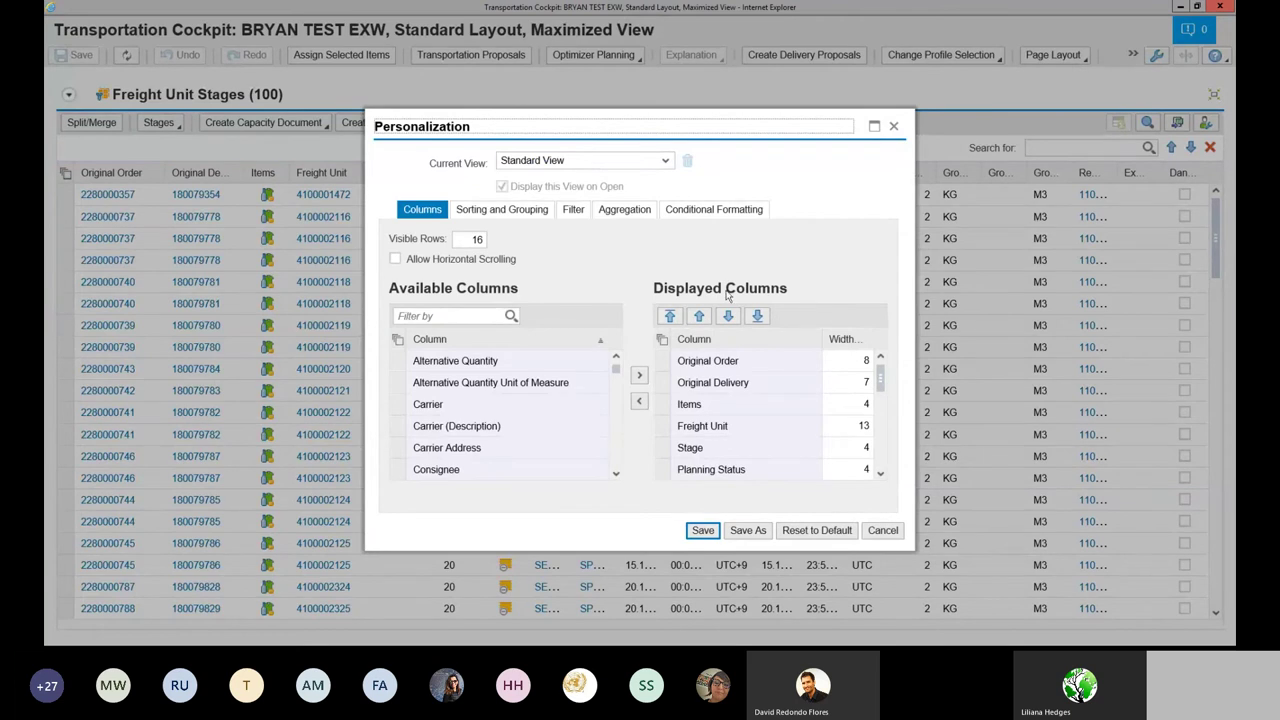
pyautogui.click(456, 316)
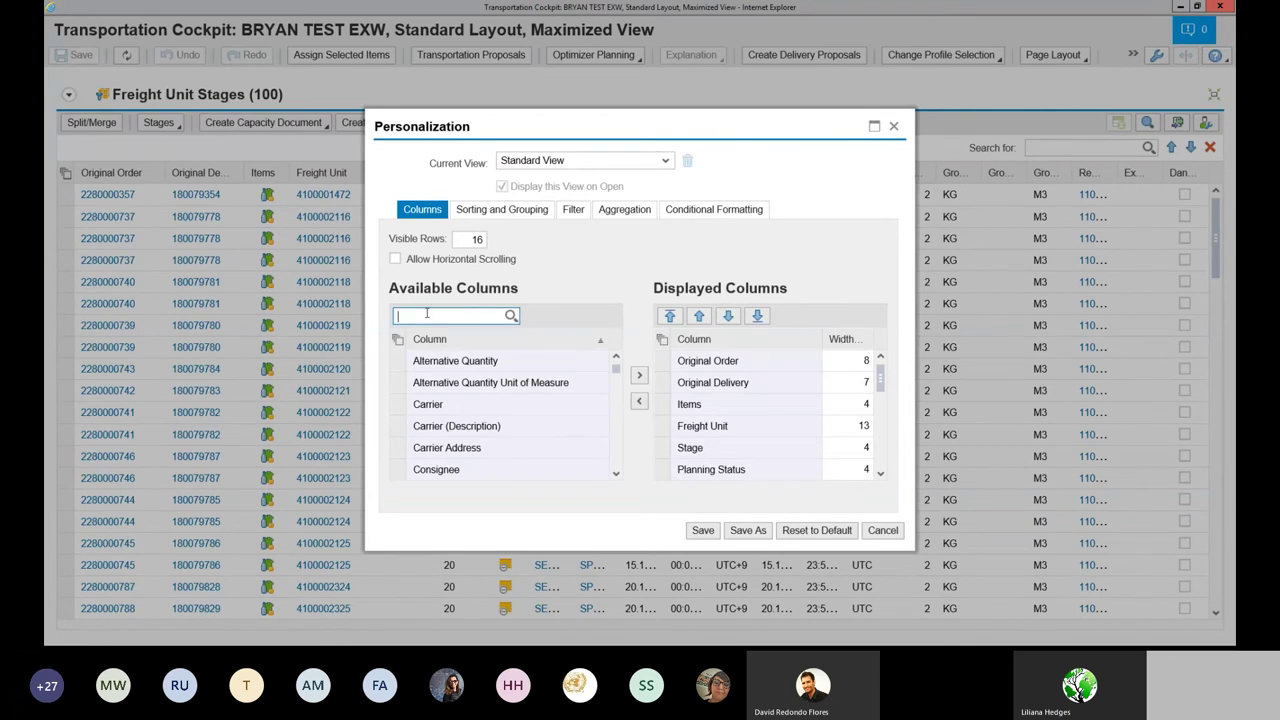
pyautogui.write('carrier')
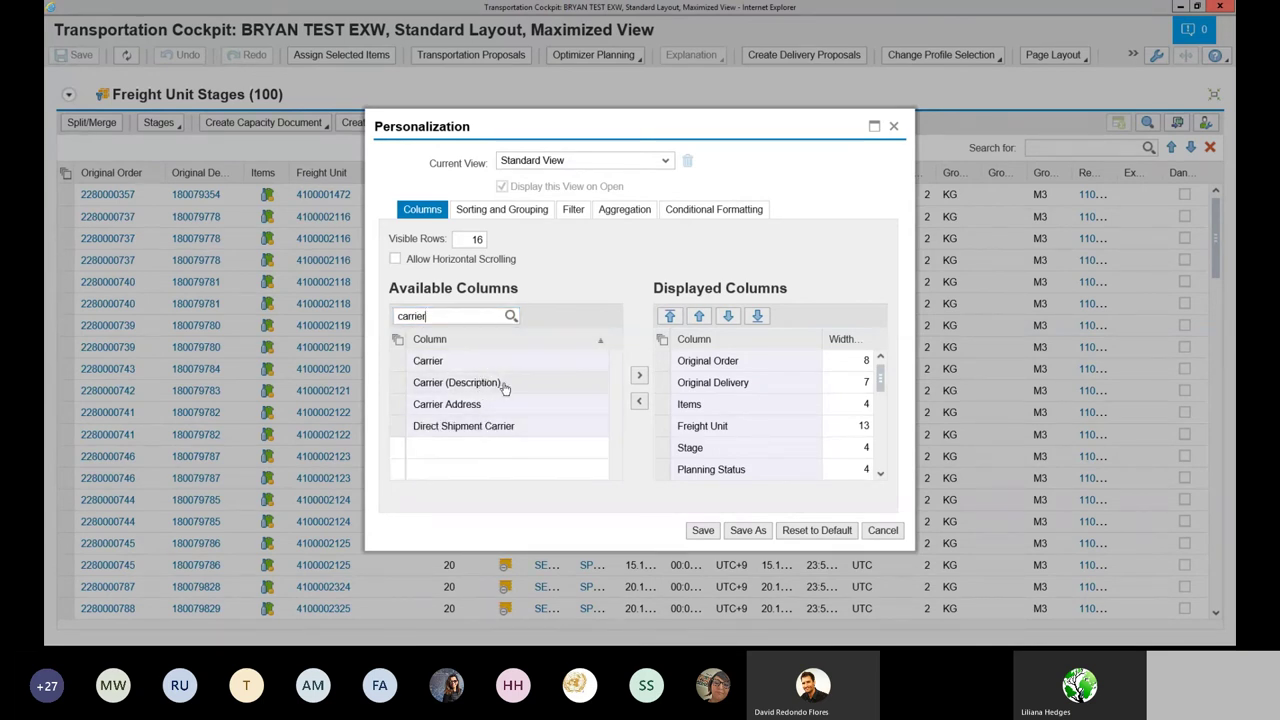
pyautogui.click(405, 386)
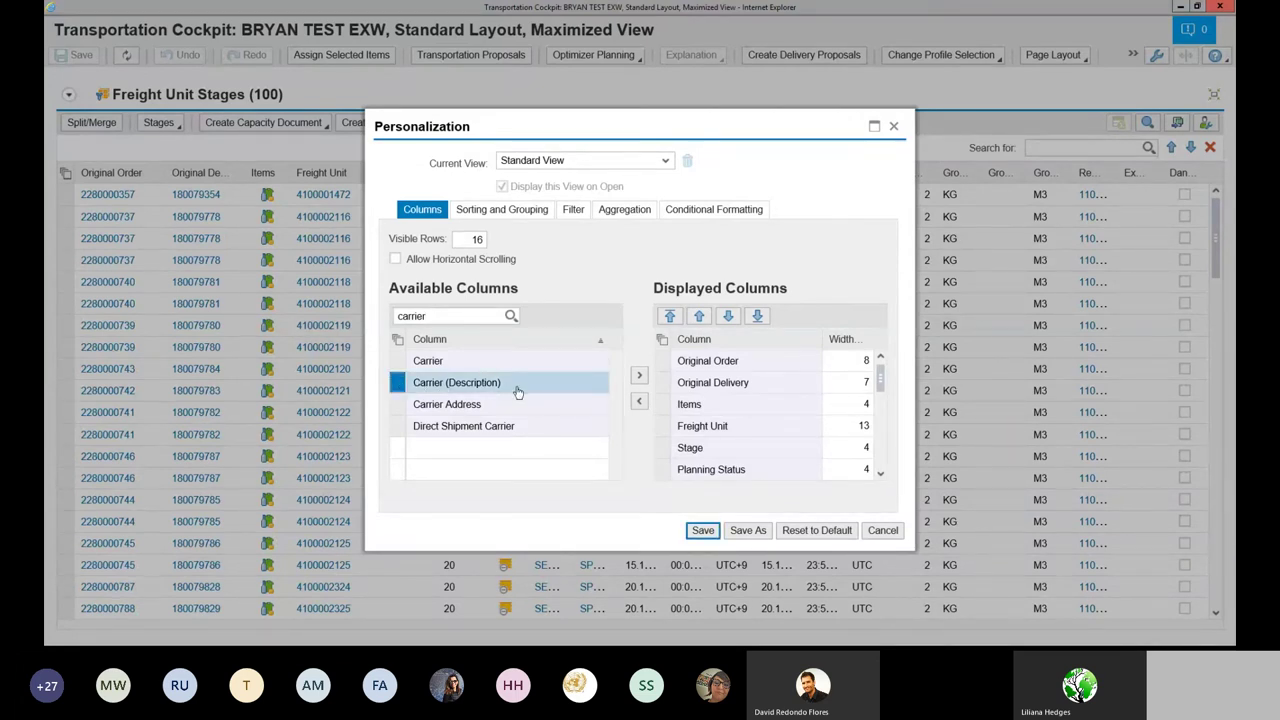
pyautogui.click(639, 380)
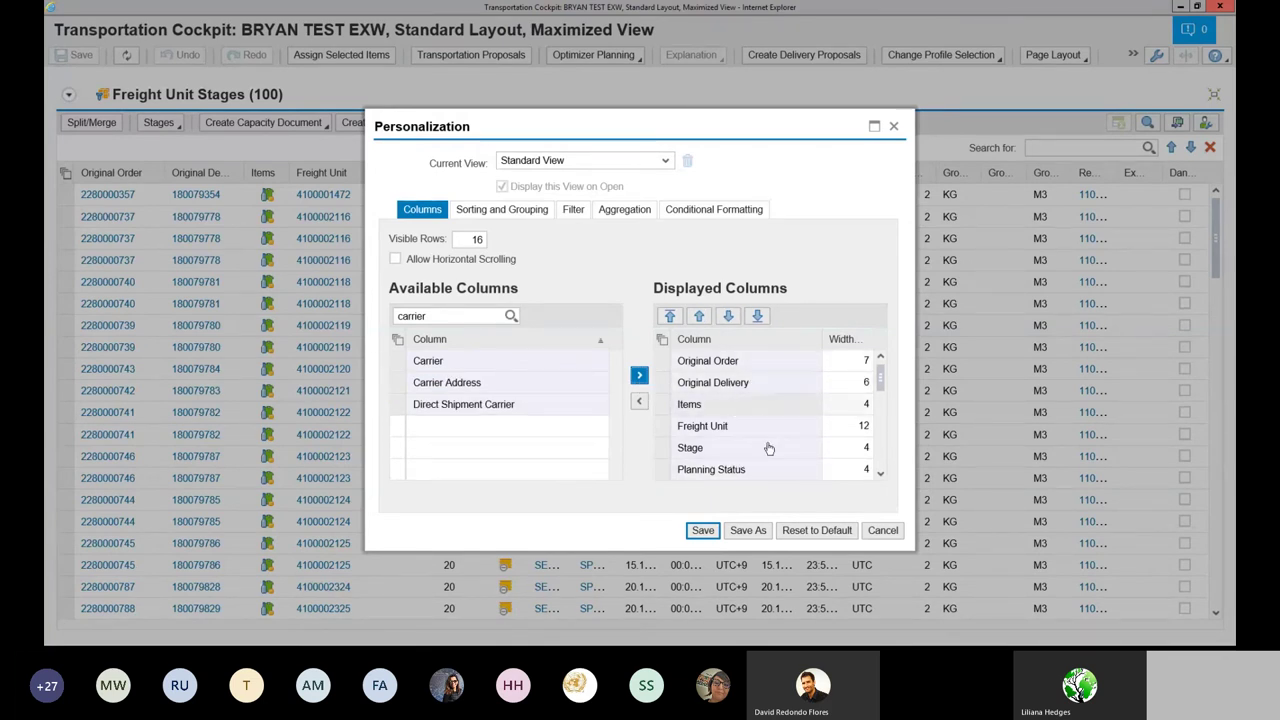
# Step: Move Carrier (Description) to the first place of the displayed columns and save the personalized view
pyautogui.moveTo(881, 380); pyautogui.dragTo(881, 468)
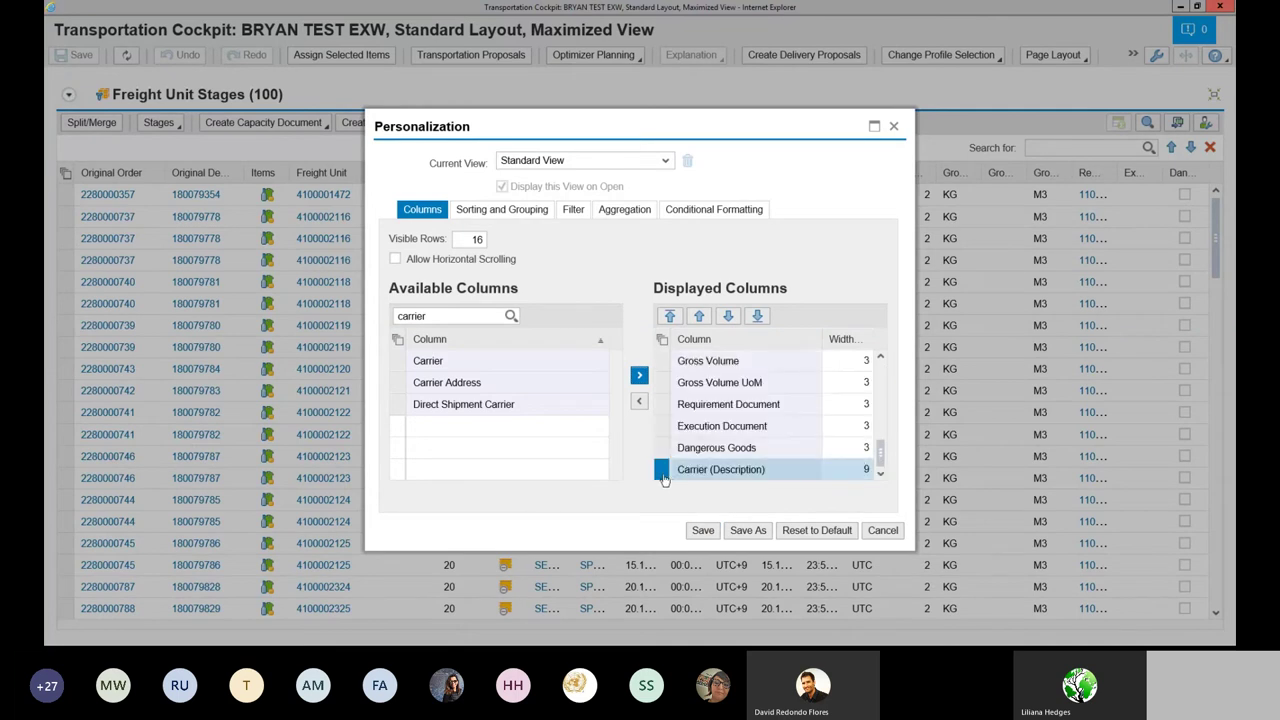
pyautogui.click(700, 316)
pyautogui.click(700, 316)
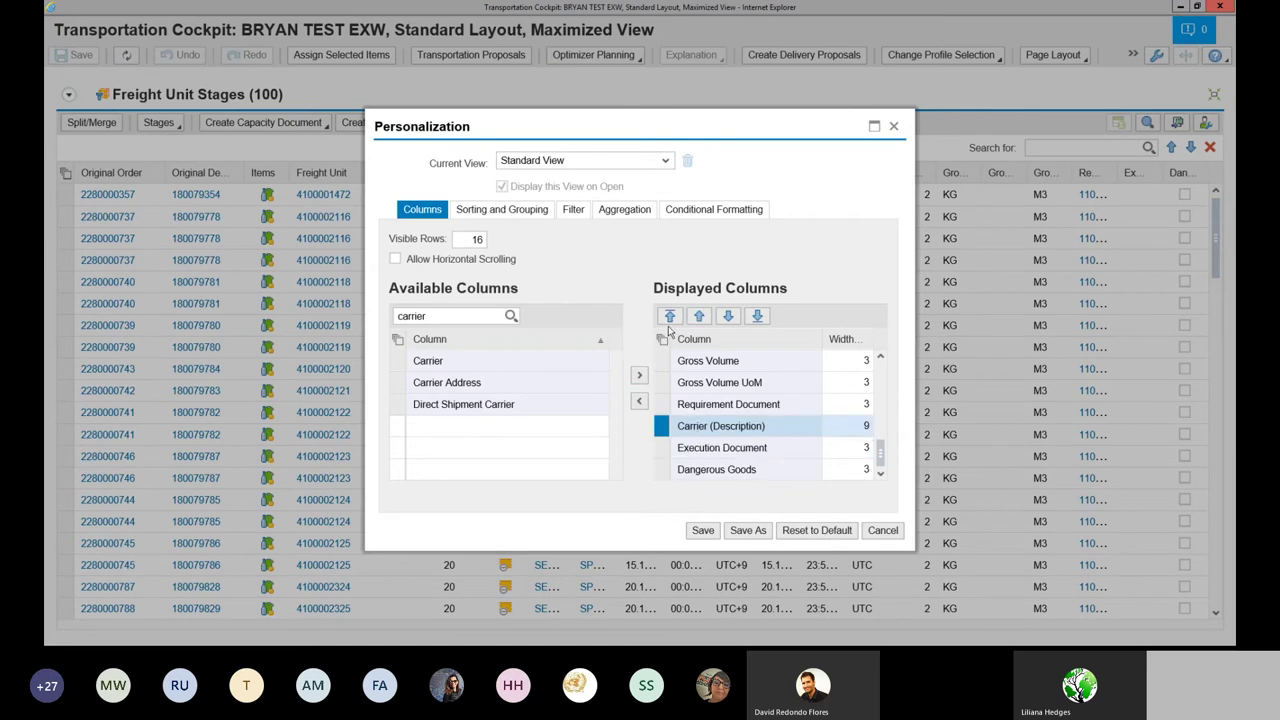
pyautogui.click(669, 316)
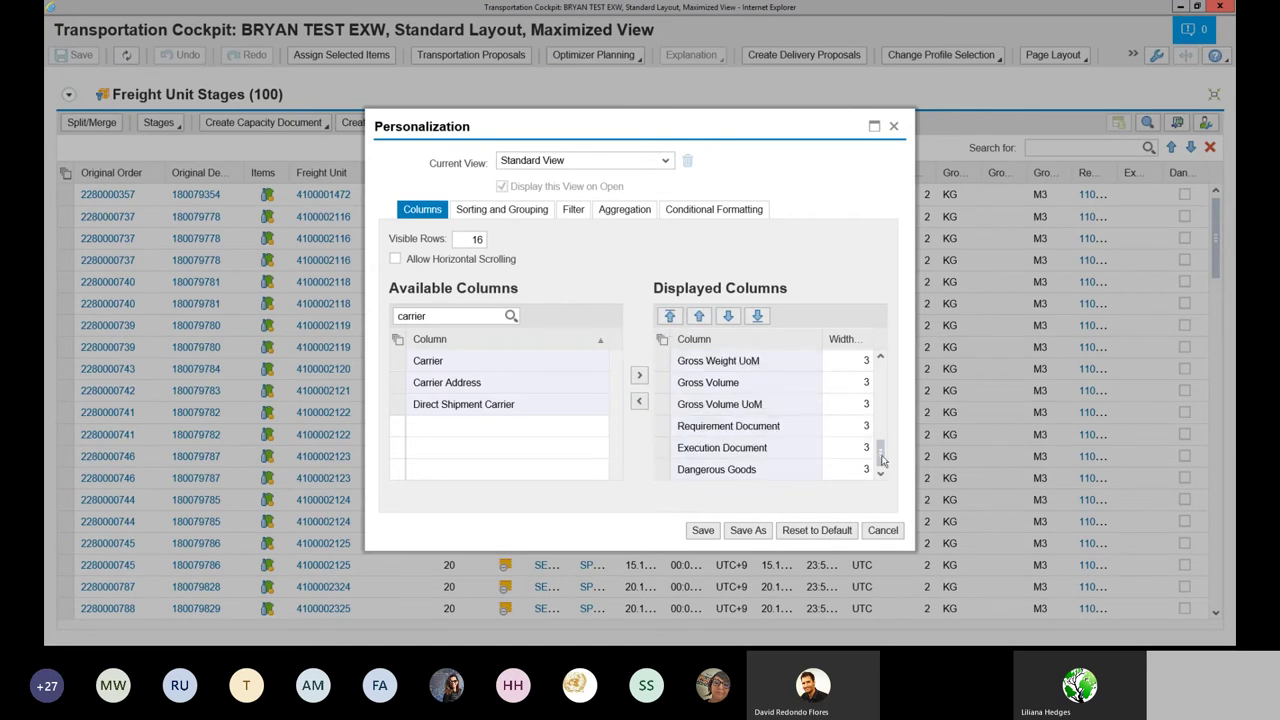
pyautogui.moveTo(882, 460); pyautogui.dragTo(880, 368)
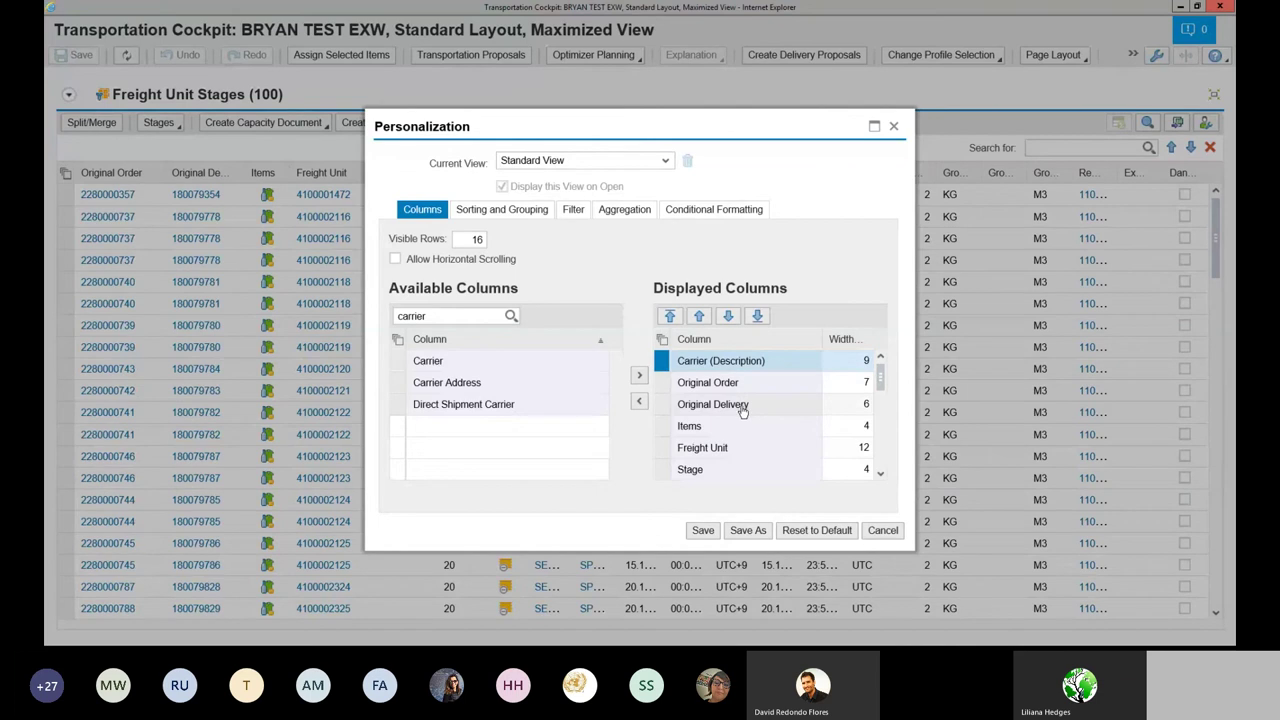
pyautogui.click(702, 530)
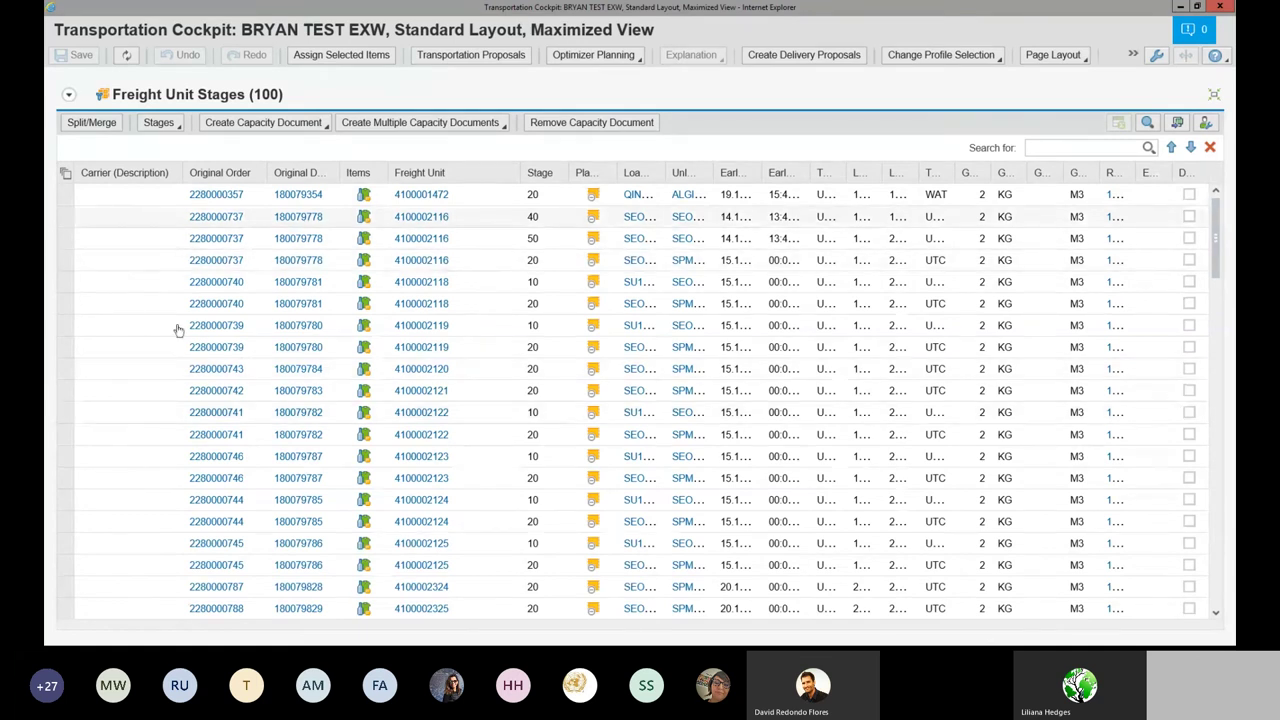
# Step: Search the Freight Unit Stages list for the delivery's number and locate its stages
pyautogui.scroll(-1, 134, 305)
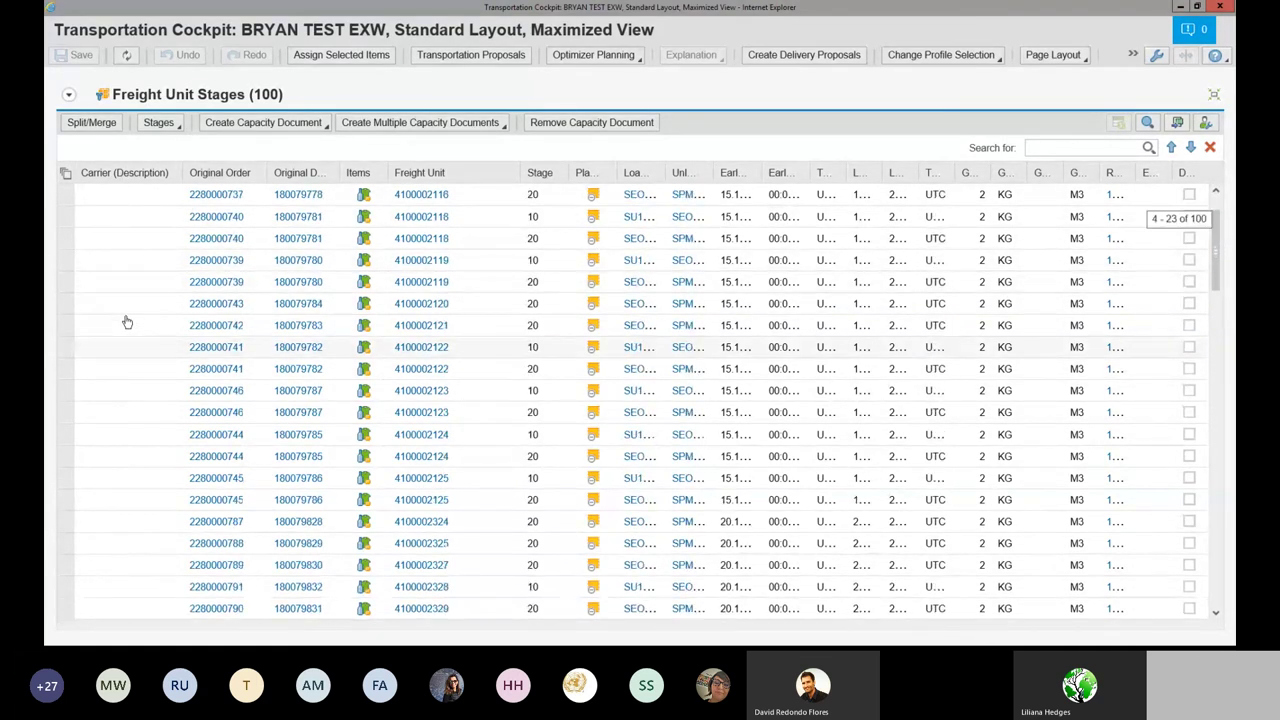
pyautogui.scroll(1, 120, 300)
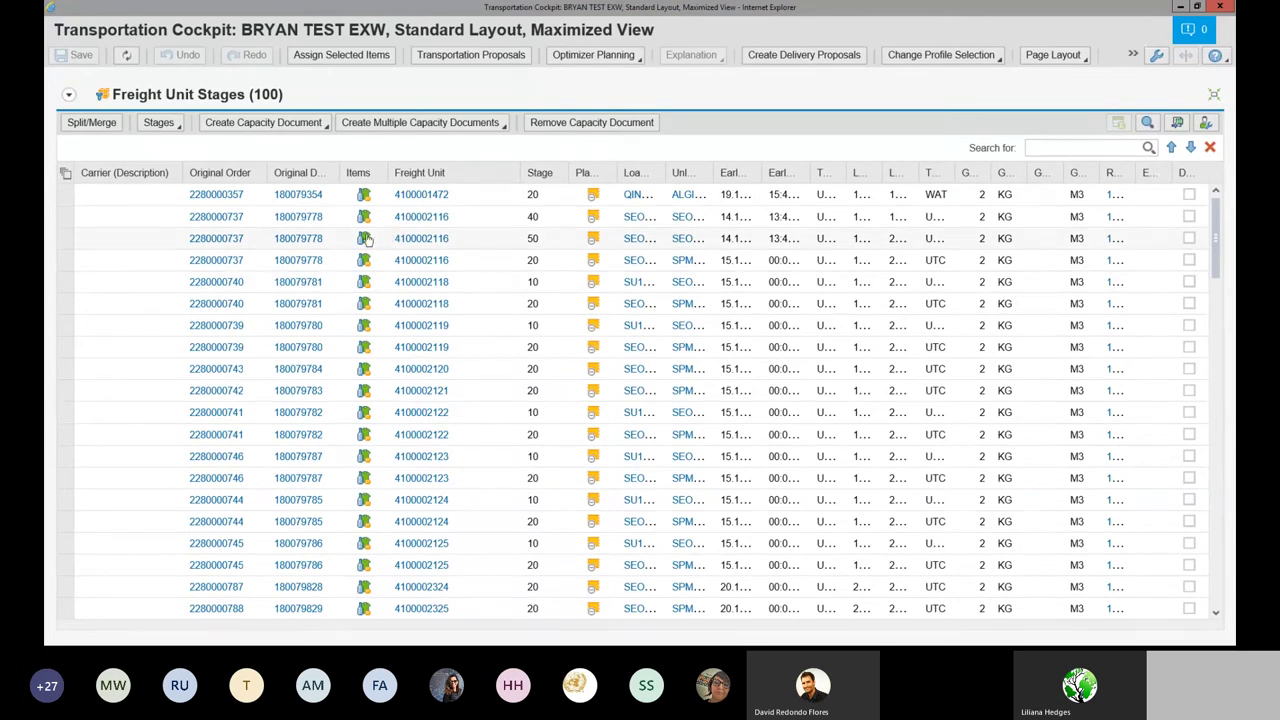
pyautogui.moveTo(366, 240)
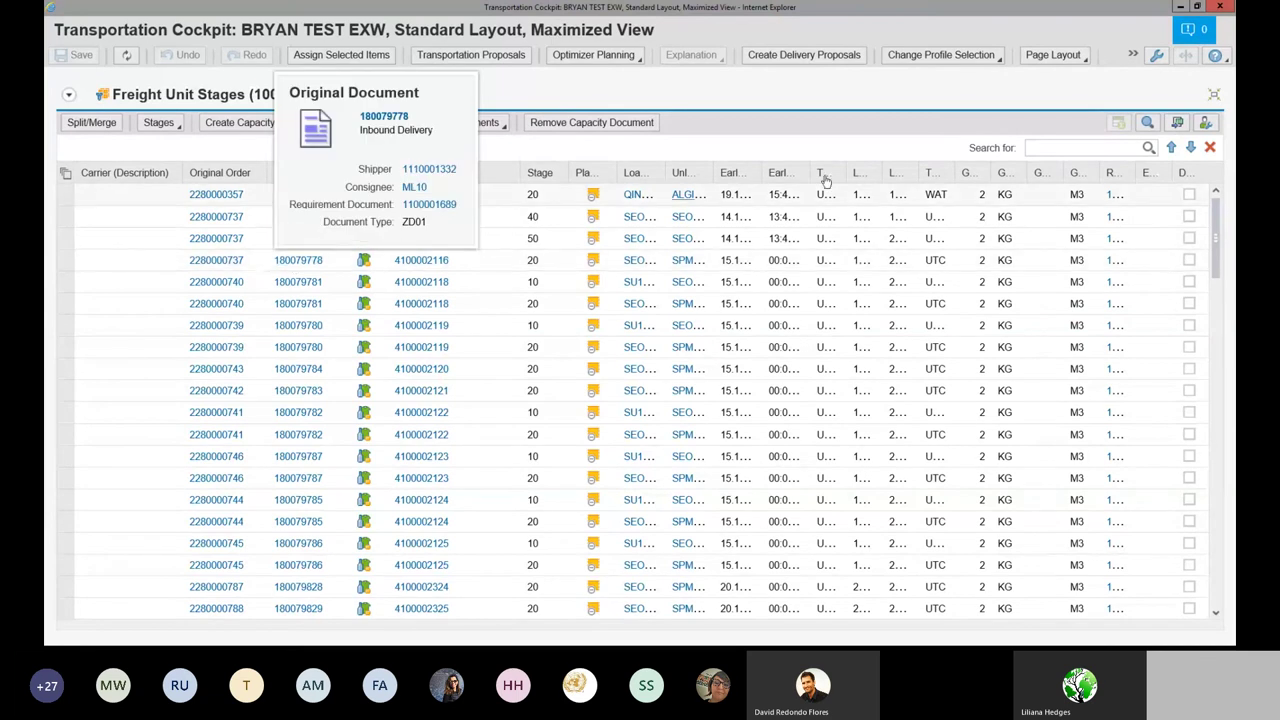
pyautogui.click(1052, 149)
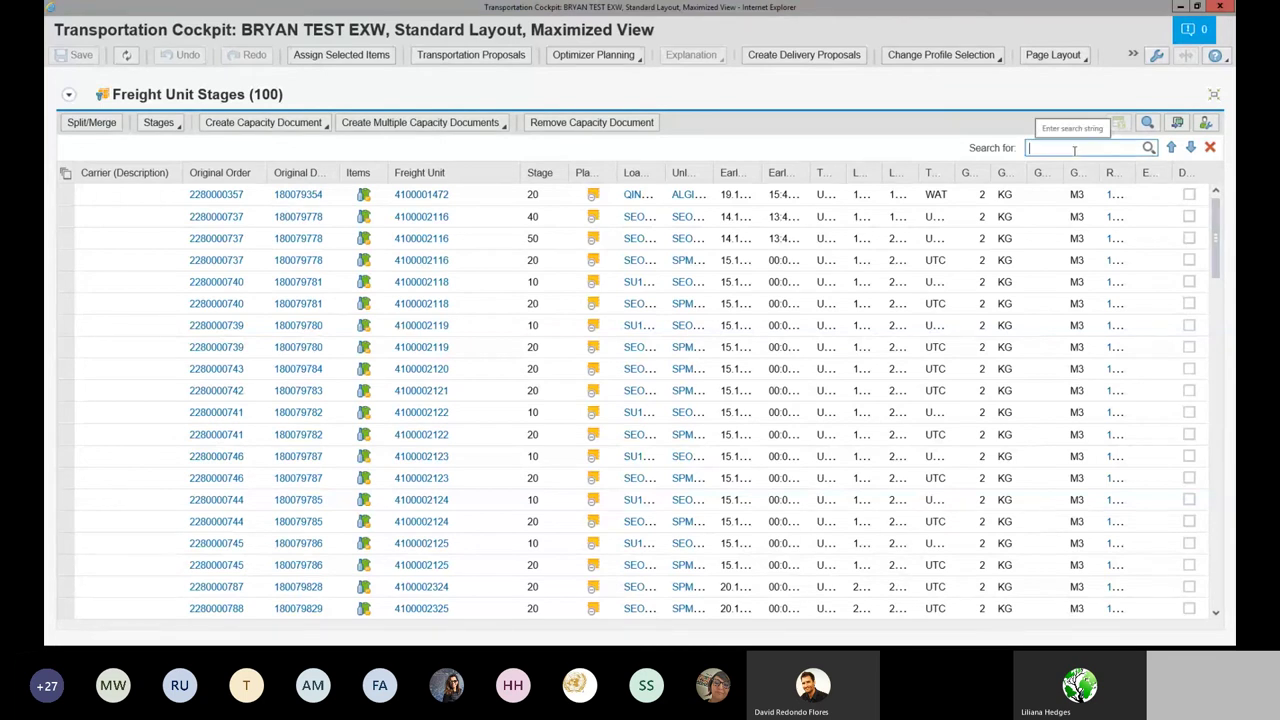
pyautogui.click(310, 177)
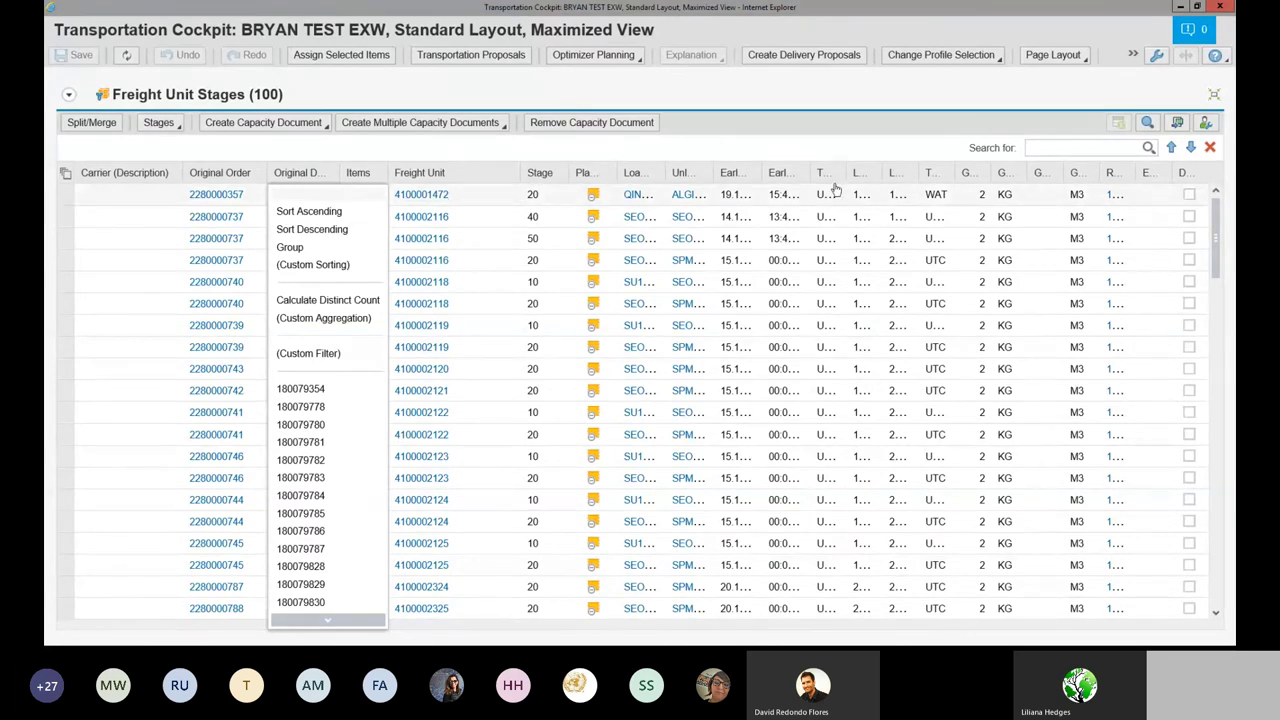
pyautogui.click(1073, 147)
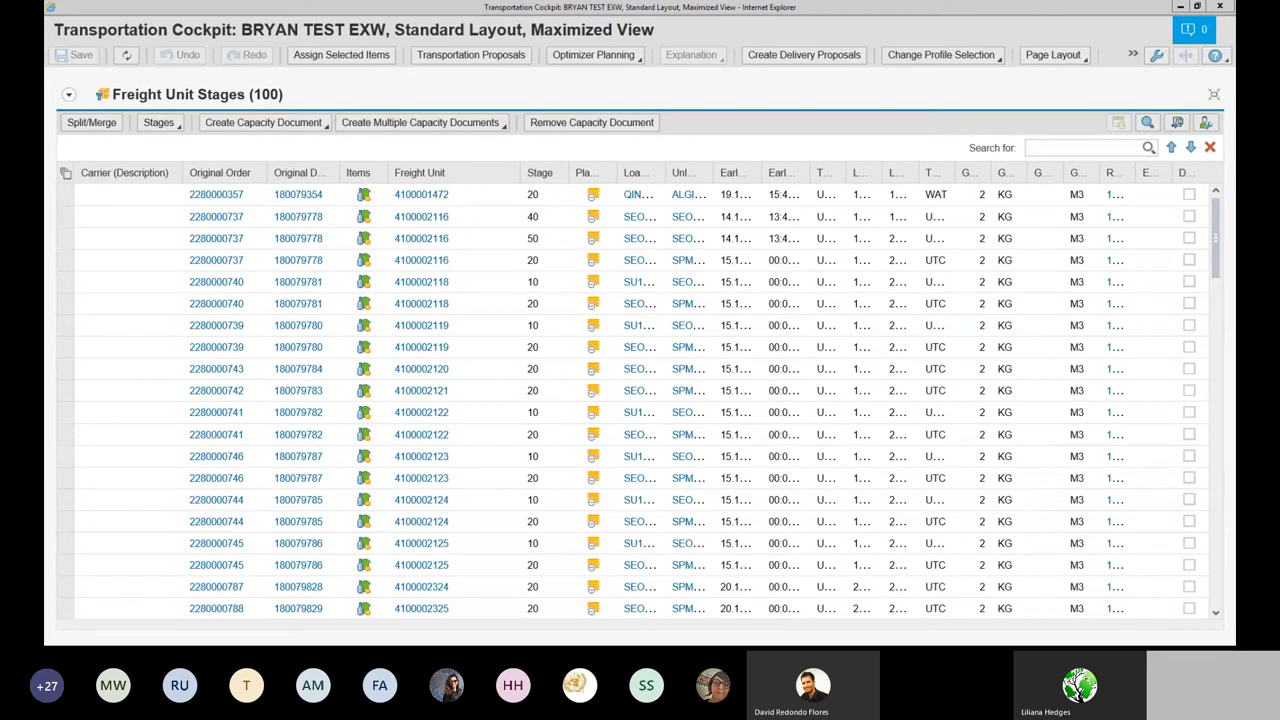
pyautogui.click(1042, 147)
pyautogui.write('180079974')
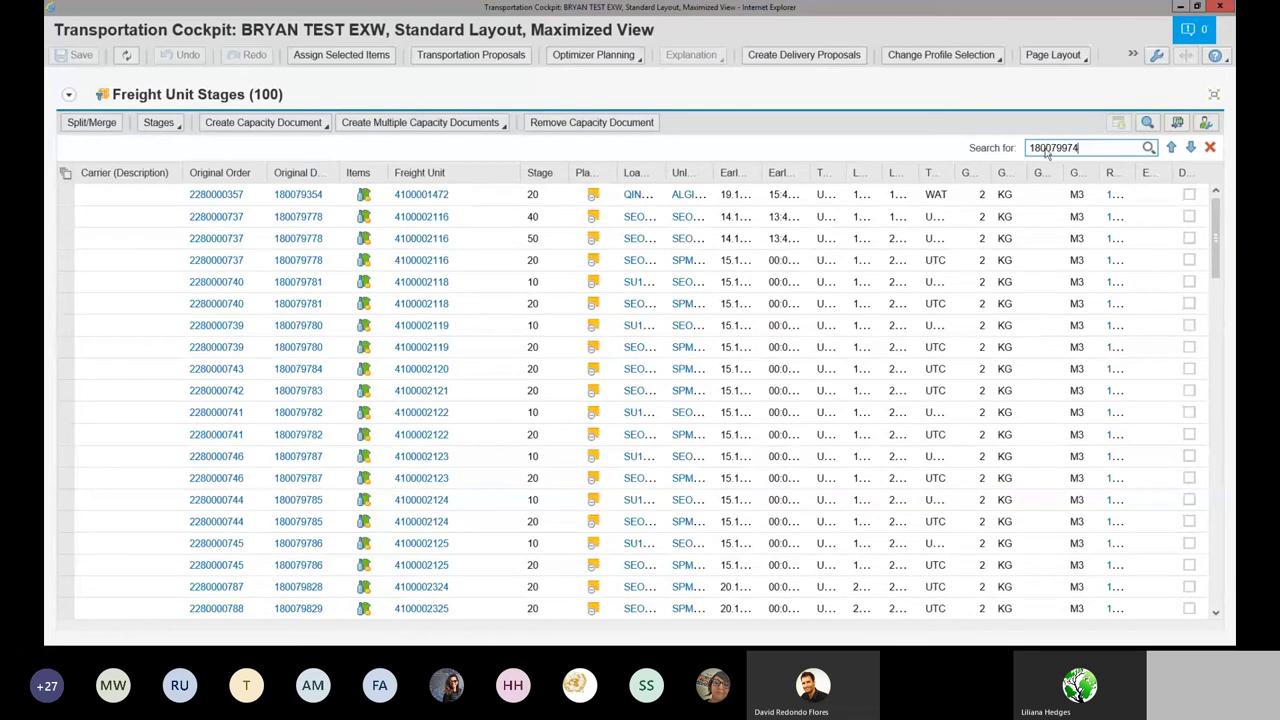
pyautogui.press('Return')
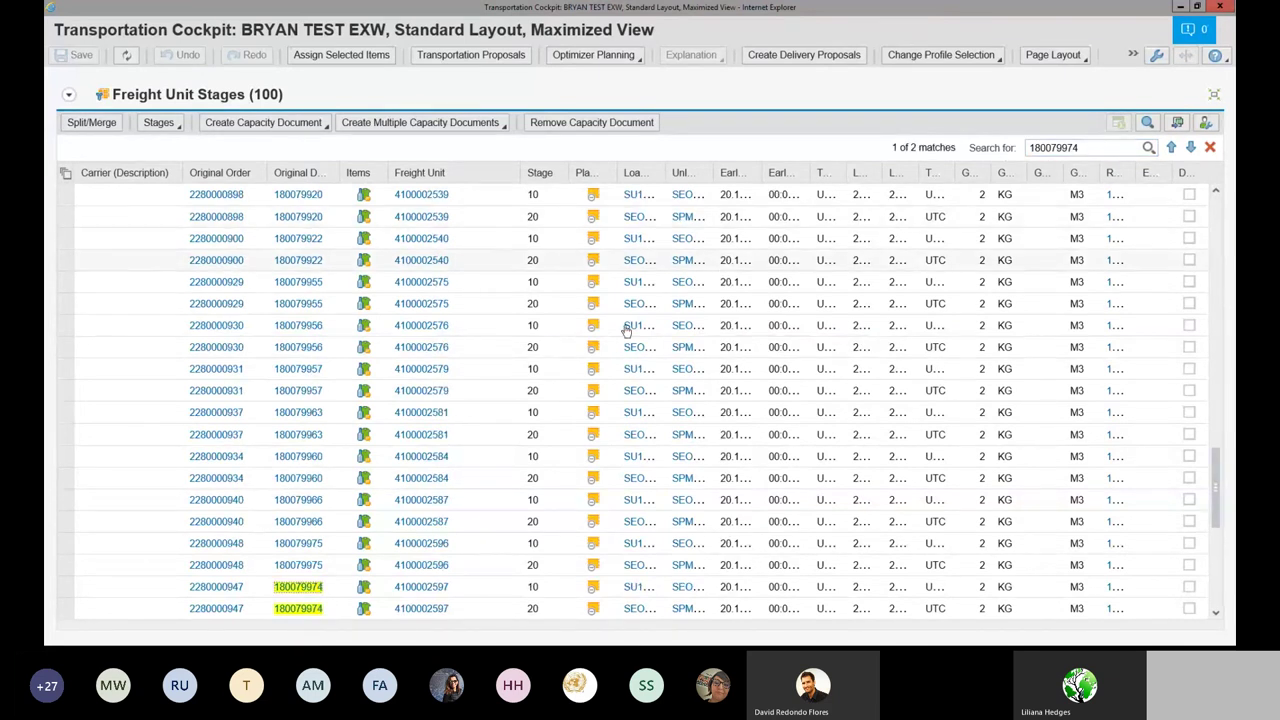
pyautogui.scroll(-1, 543, 372)
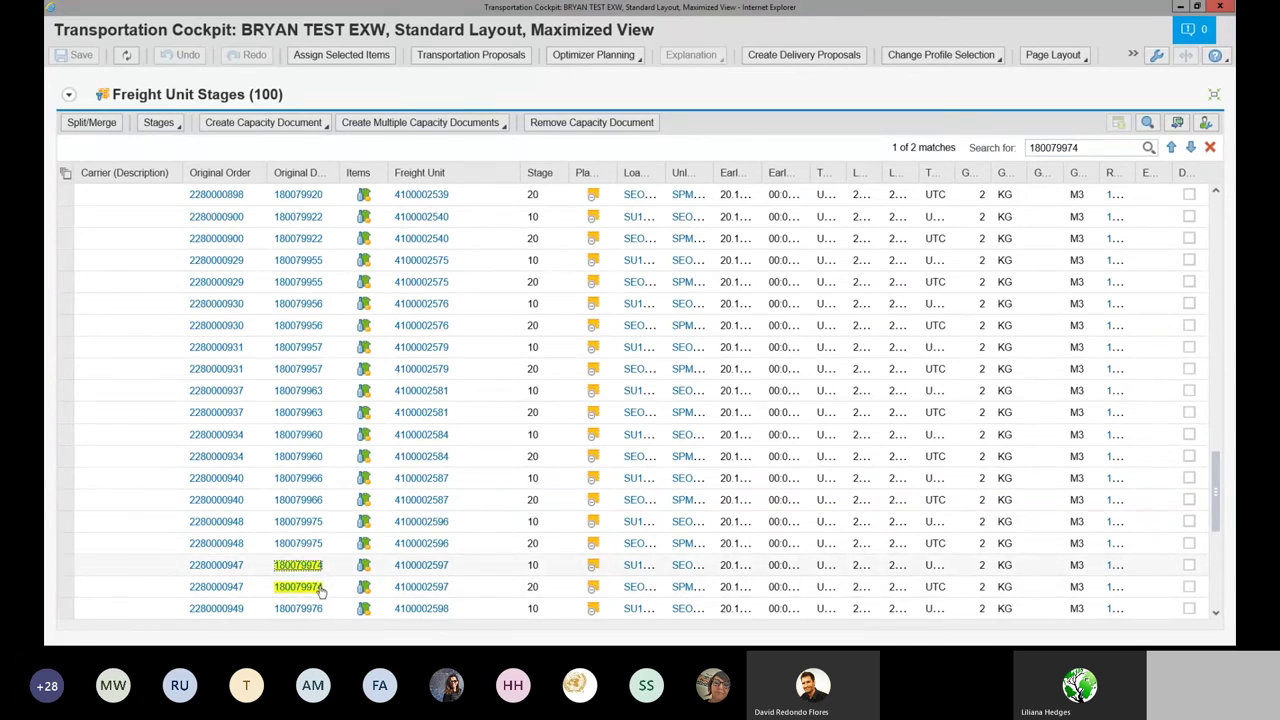
pyautogui.moveTo(316, 587)
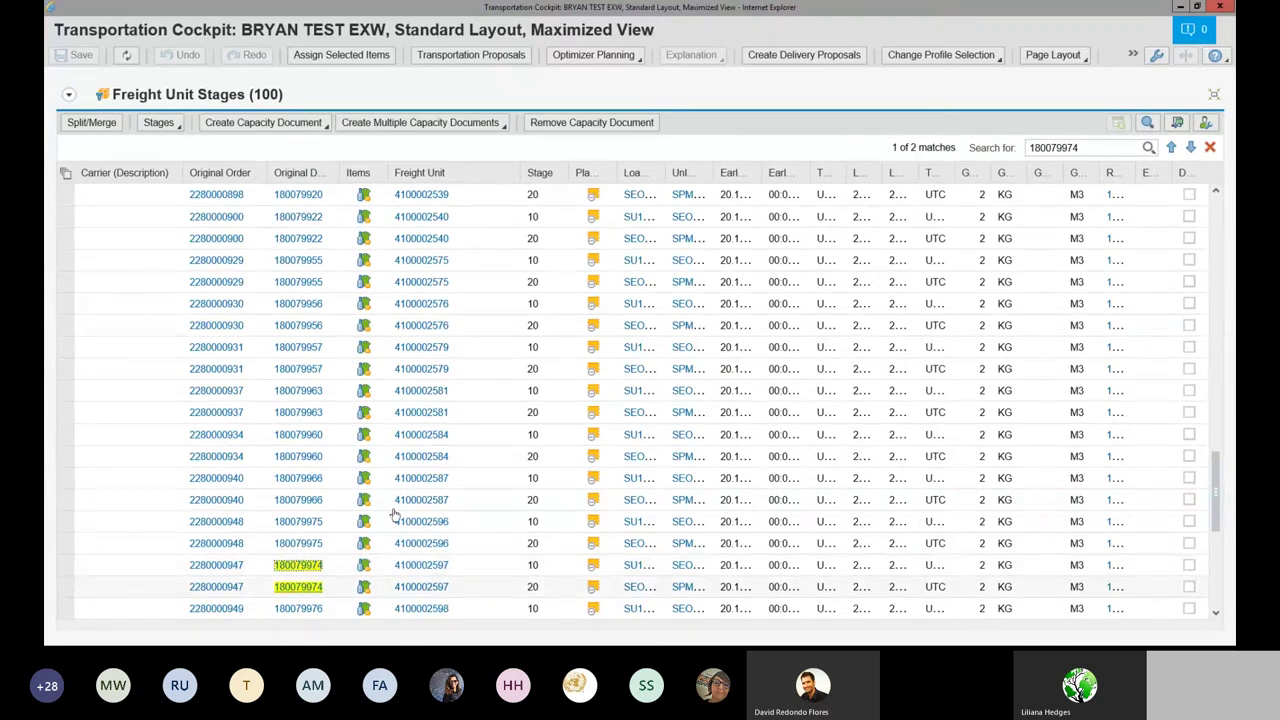
# Step: Filter the Original Delivery column with an "is" condition, using the delivery number copied from the search field
pyautogui.moveTo(1081, 151); pyautogui.dragTo(1027, 148)
pyautogui.hotkey('ctrl', 'c')
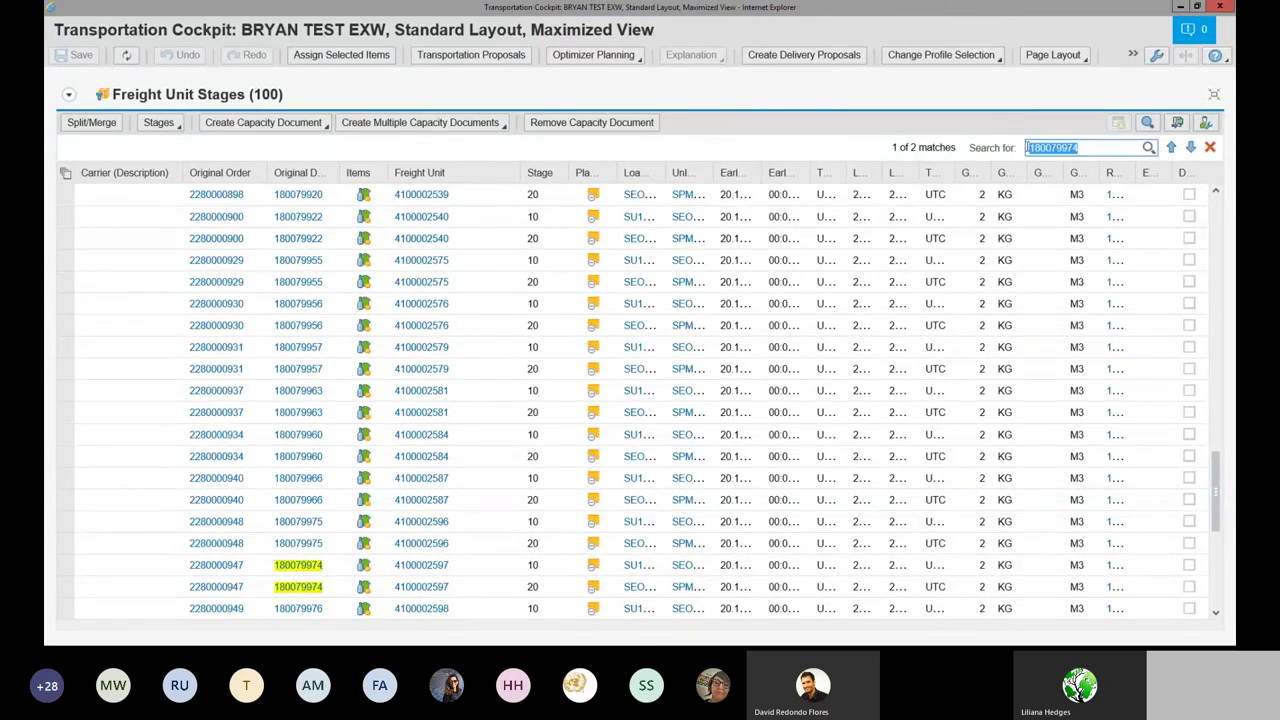
pyautogui.press('BackSpace')
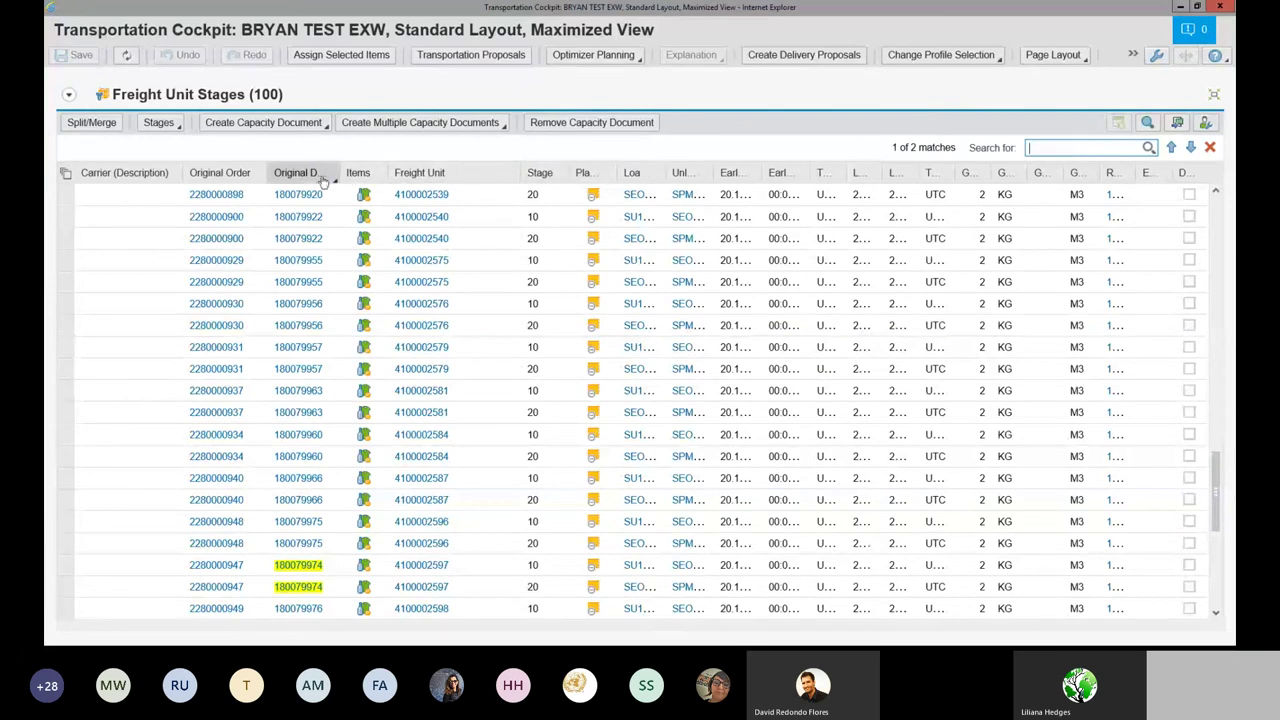
pyautogui.click(300, 176)
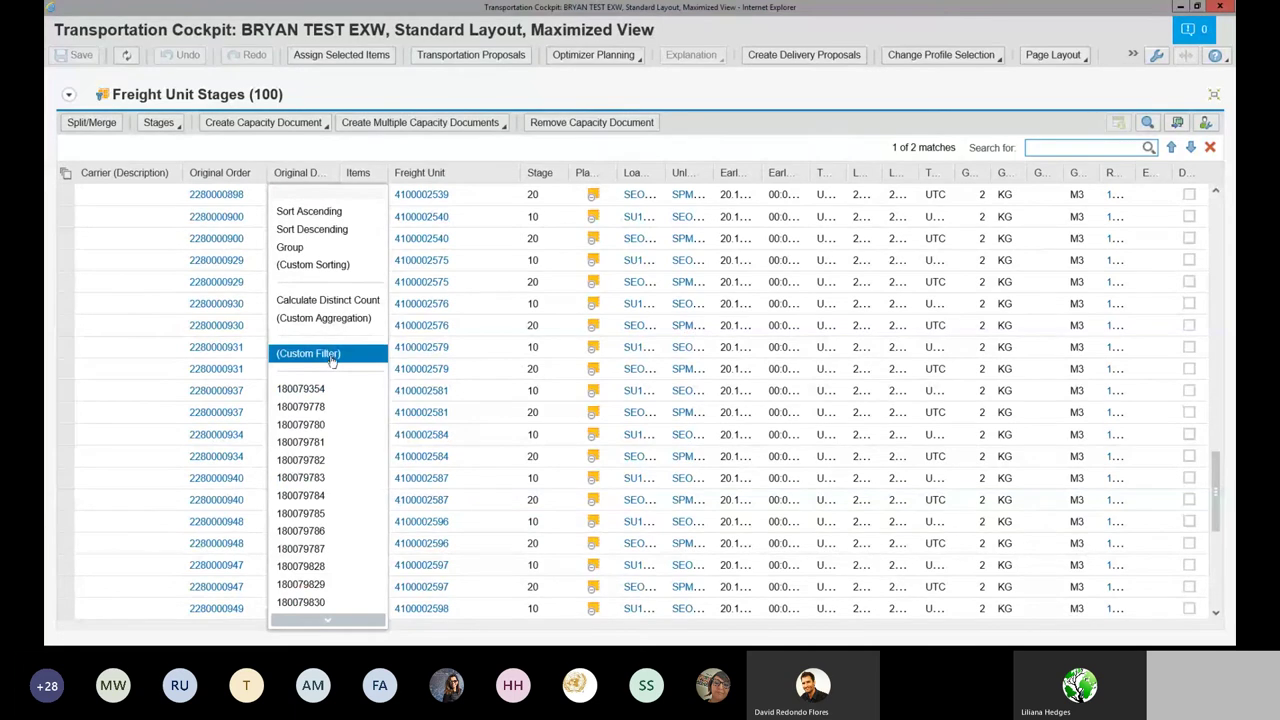
pyautogui.click(331, 356)
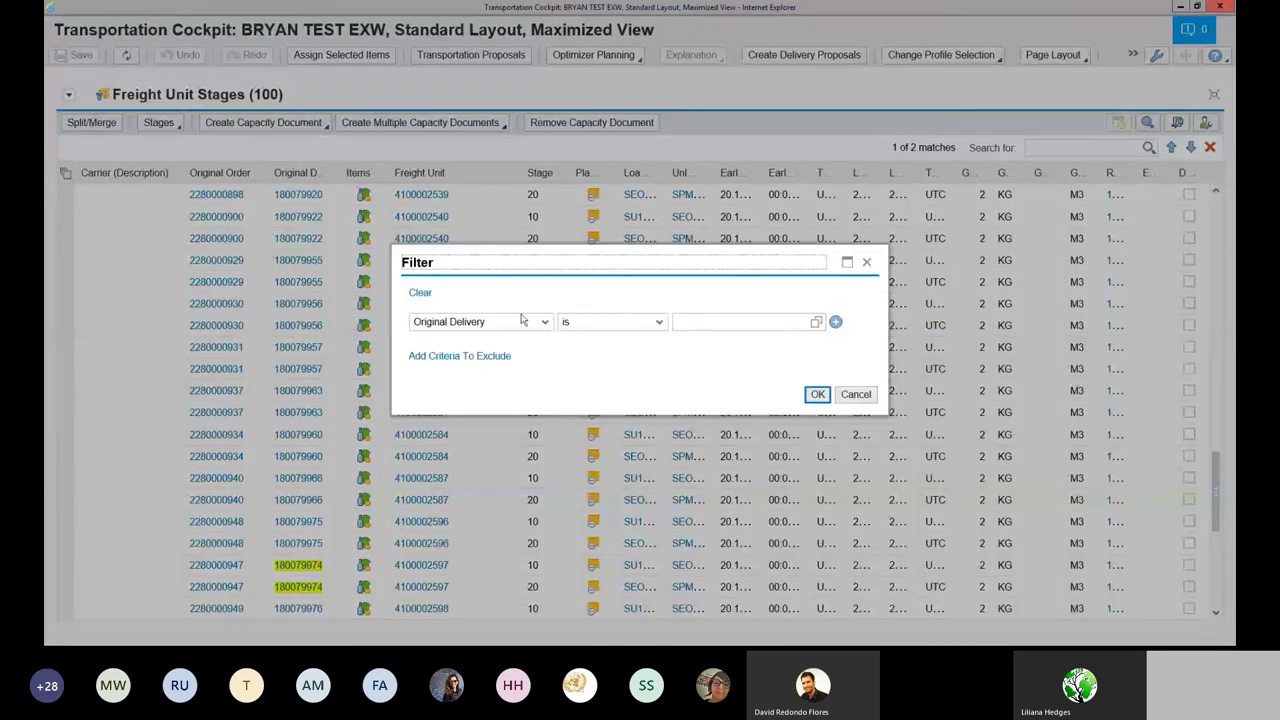
pyautogui.click(690, 321)
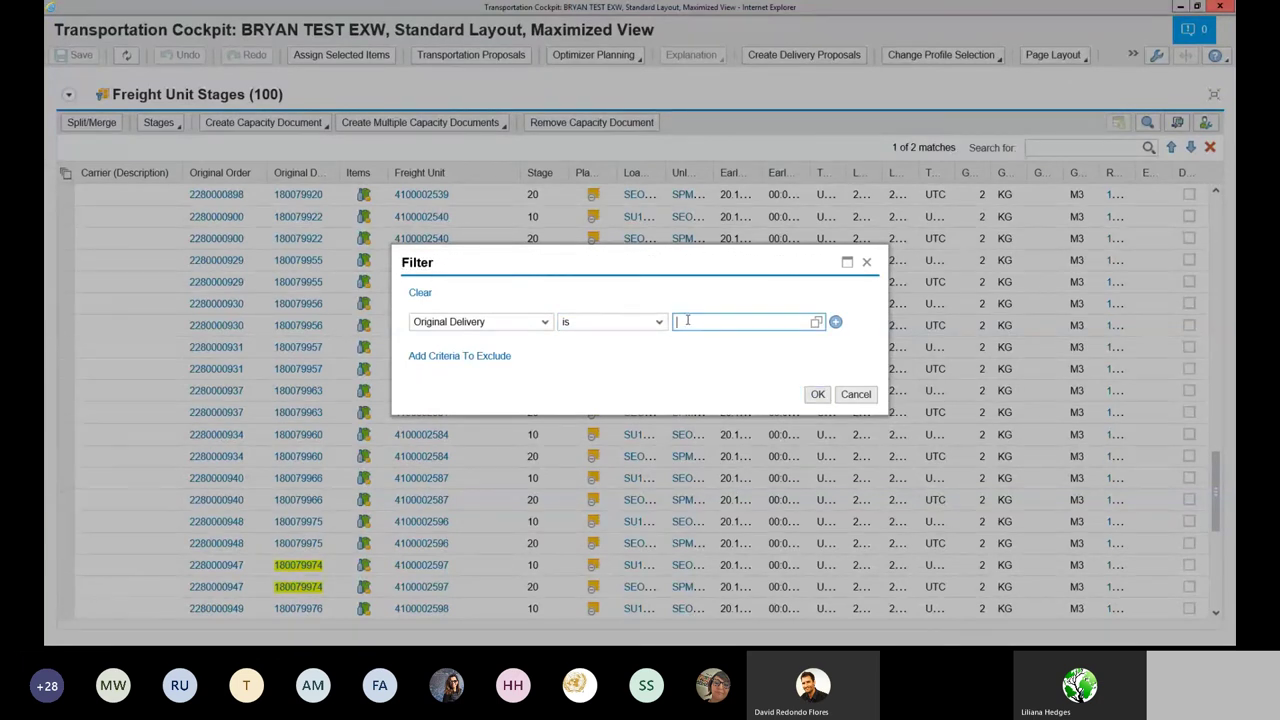
pyautogui.hotkey('ctrl', 'v')
pyautogui.click(817, 394)
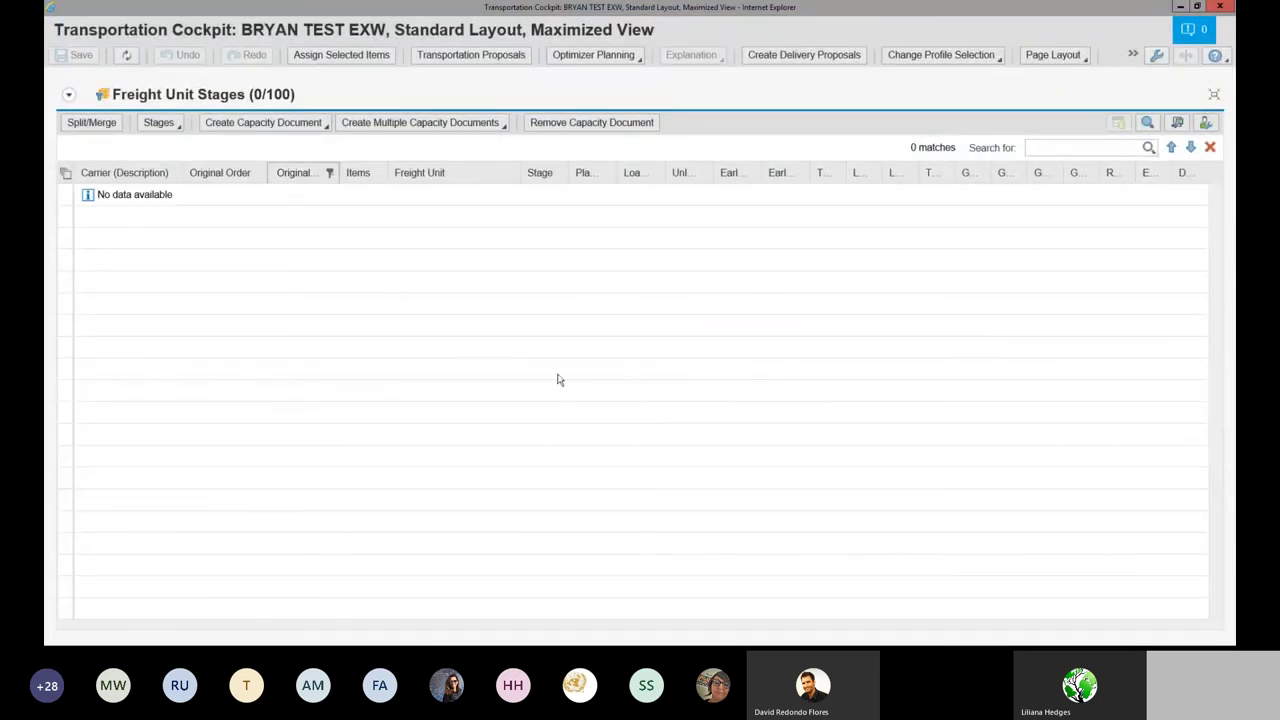
# Step: Change the Original Delivery filter condition to "contains", keeping the same delivery number, and apply it
pyautogui.click(330, 175)
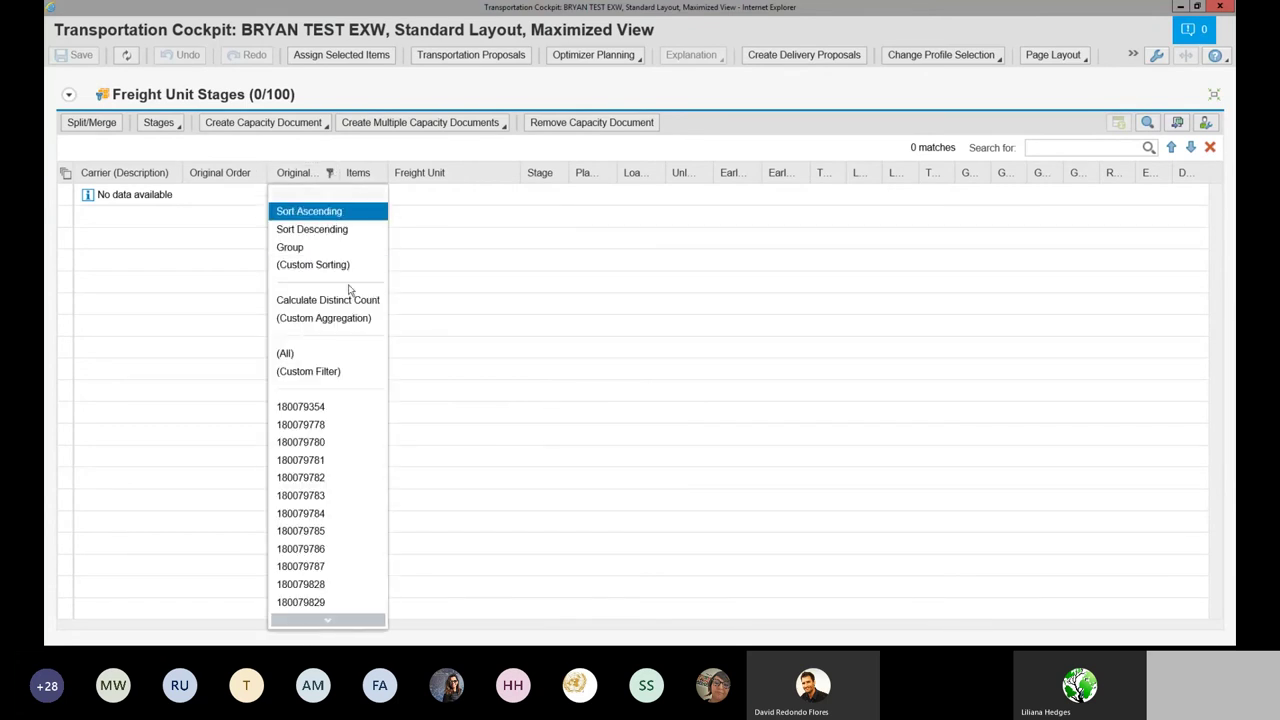
pyautogui.click(409, 334)
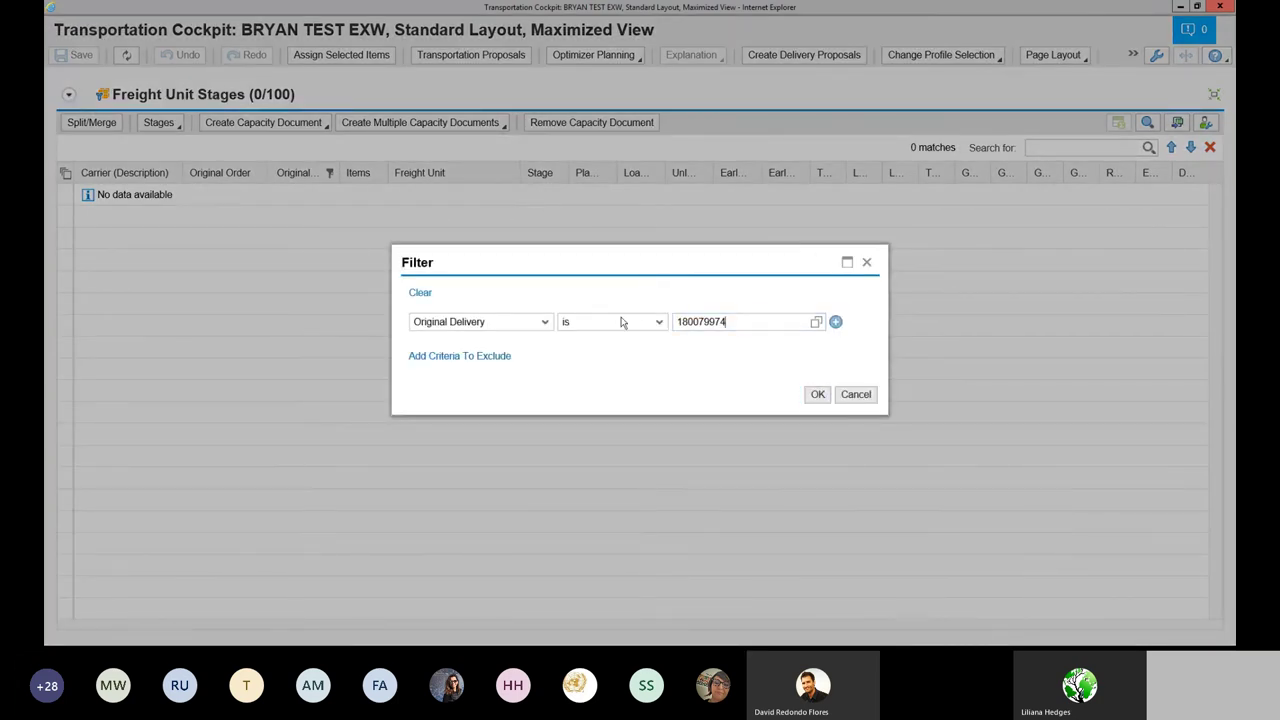
pyautogui.click(653, 334)
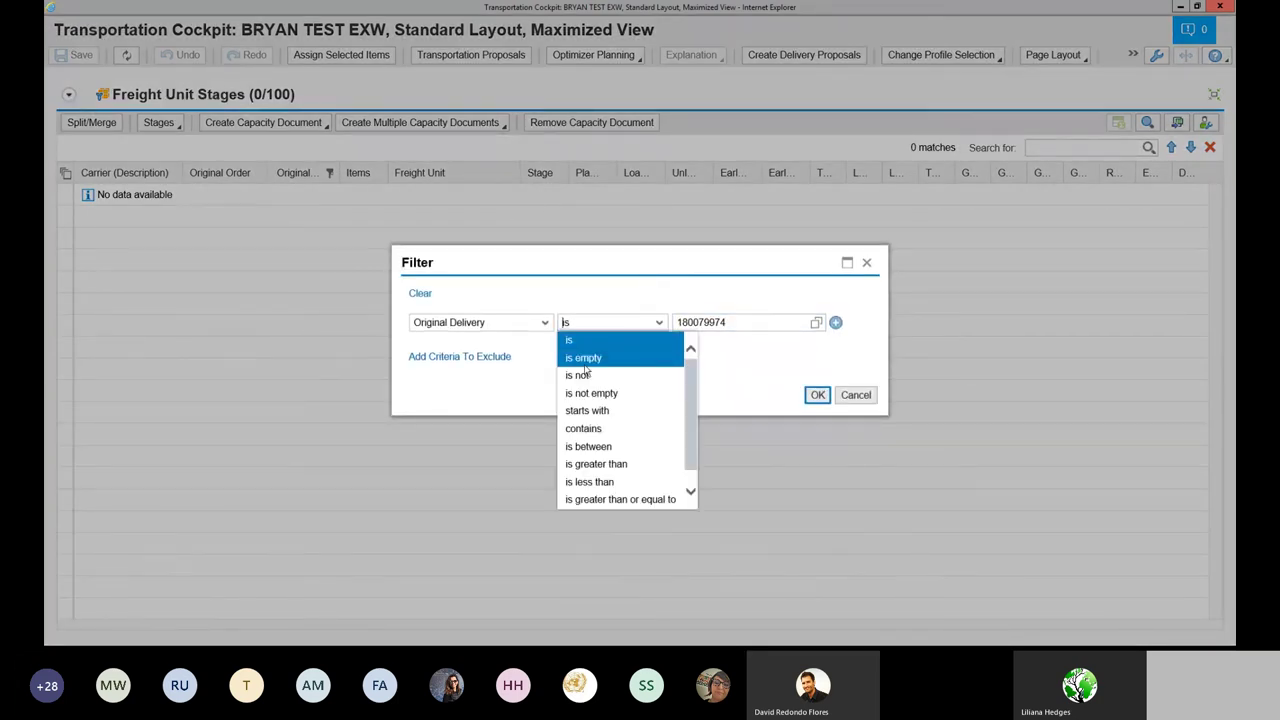
pyautogui.click(590, 436)
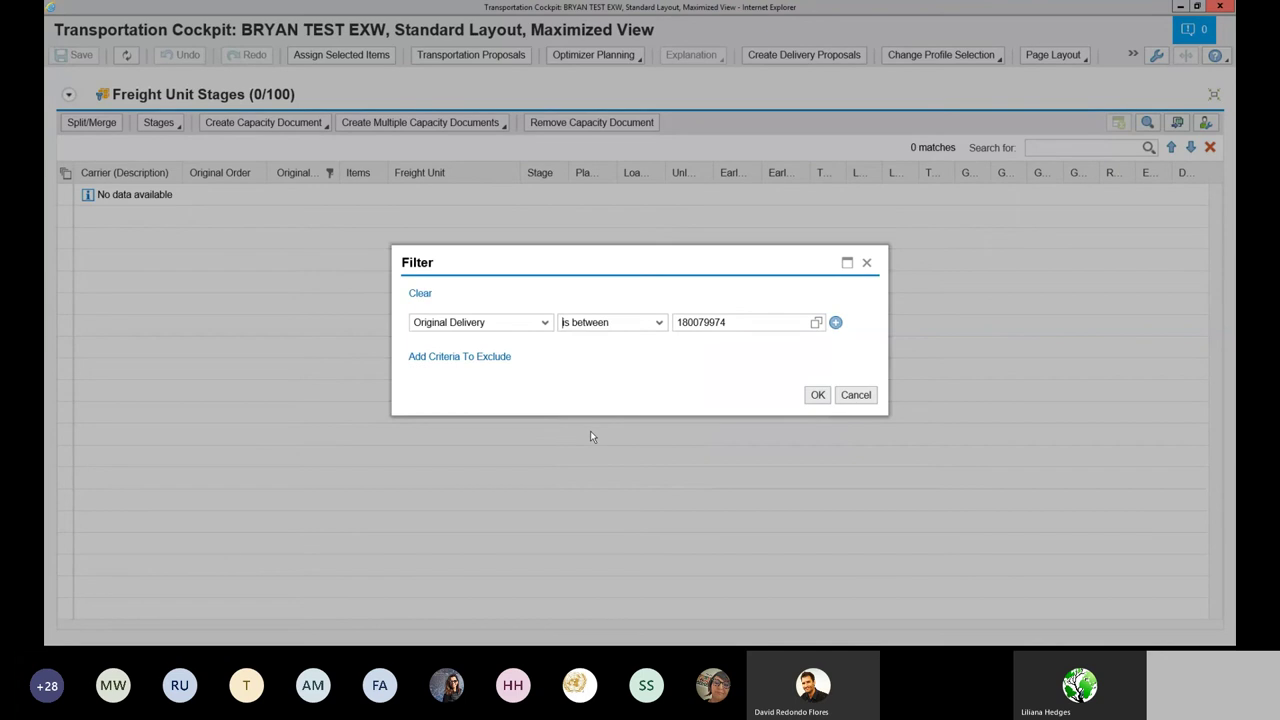
pyautogui.click(582, 322)
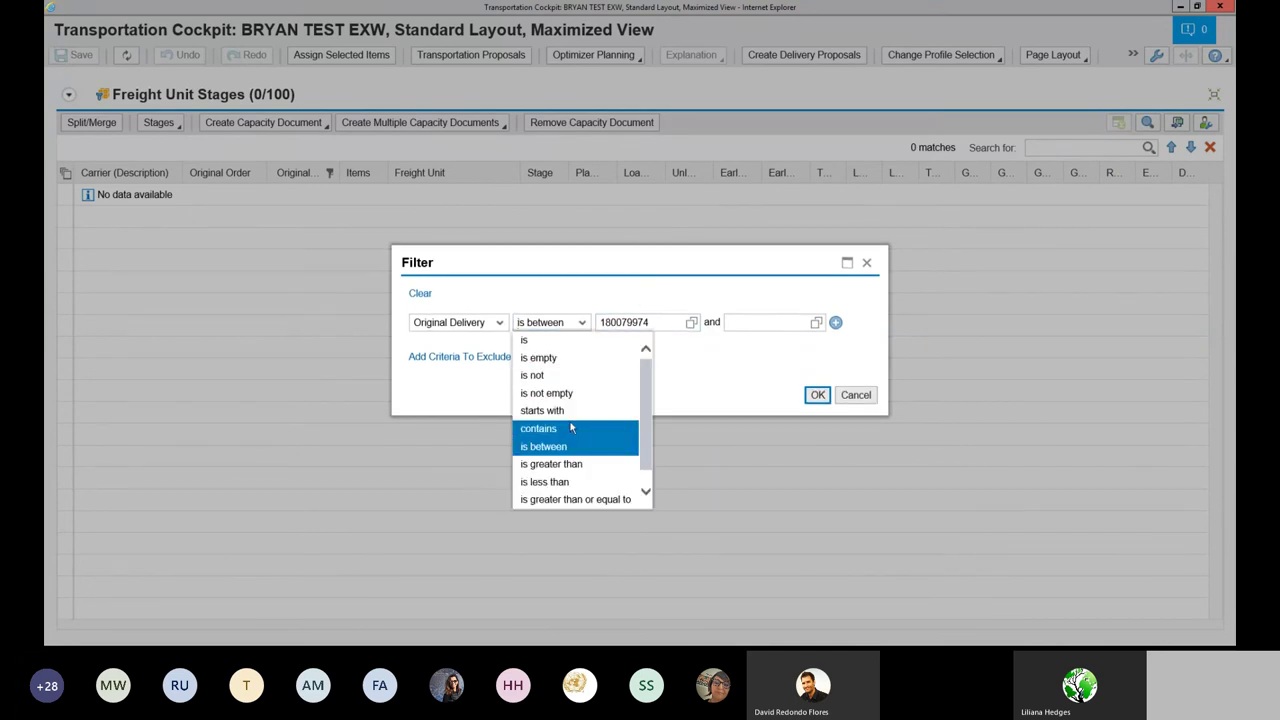
pyautogui.click(569, 426)
pyautogui.click(818, 395)
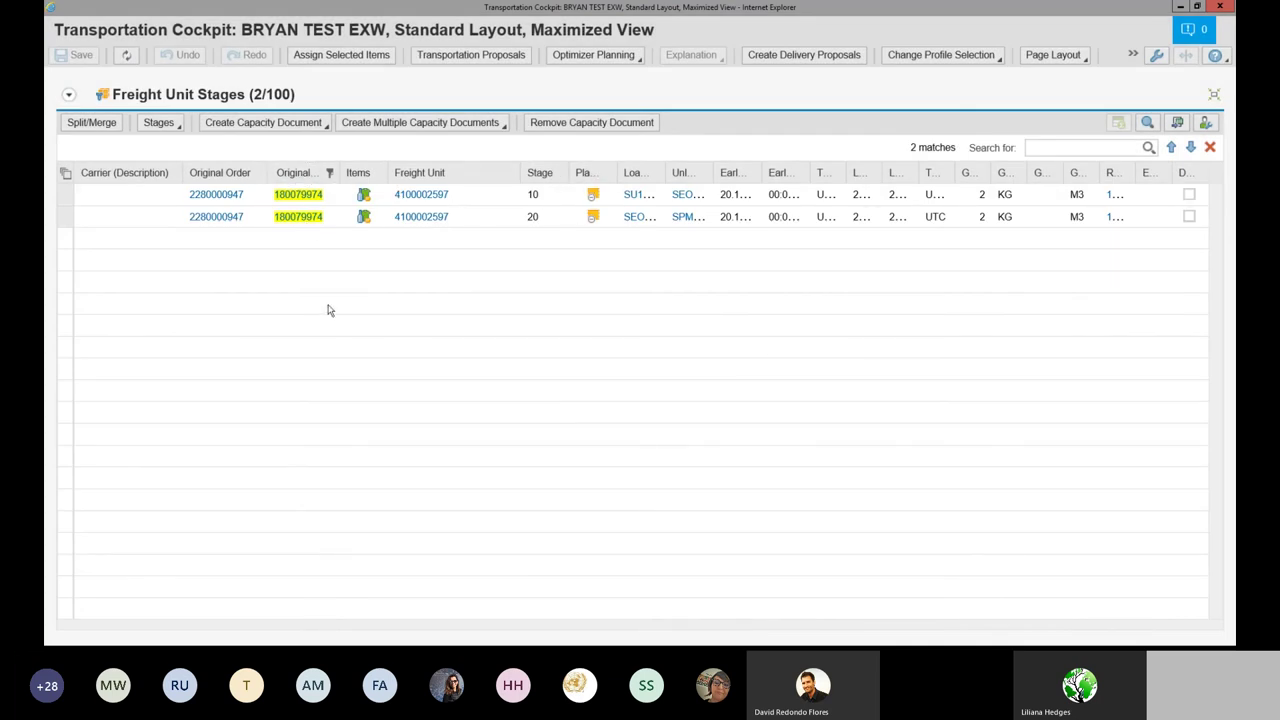
# Step: Reopen the Original Delivery filter to review its "contains" condition and apply it again
pyautogui.click(300, 172)
pyautogui.click(336, 370)
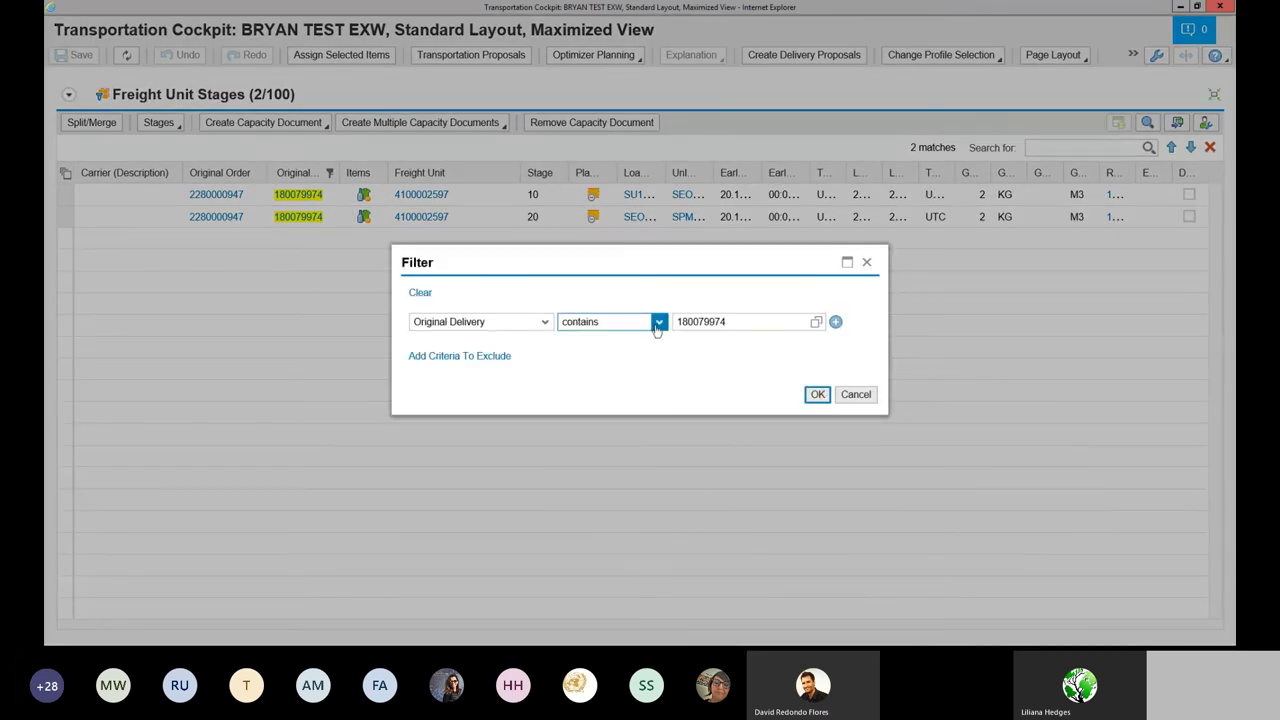
pyautogui.click(658, 322)
pyautogui.click(600, 428)
pyautogui.click(745, 323)
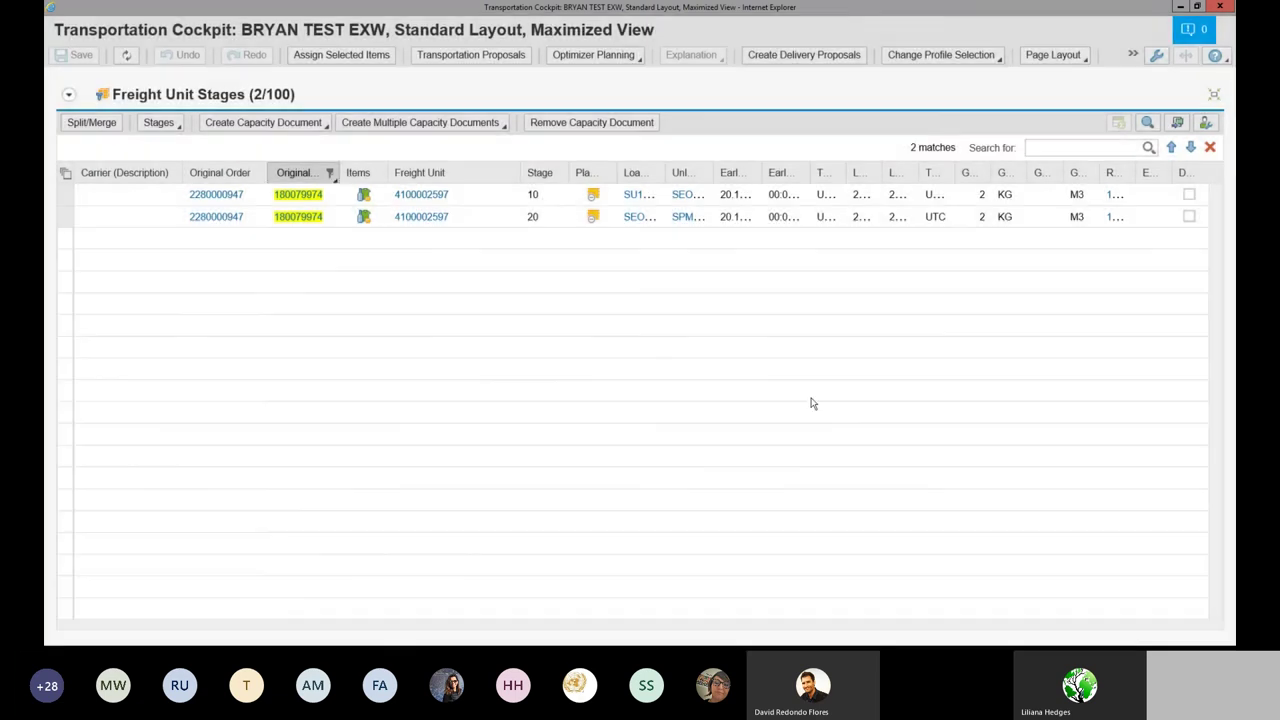
pyautogui.click(816, 396)
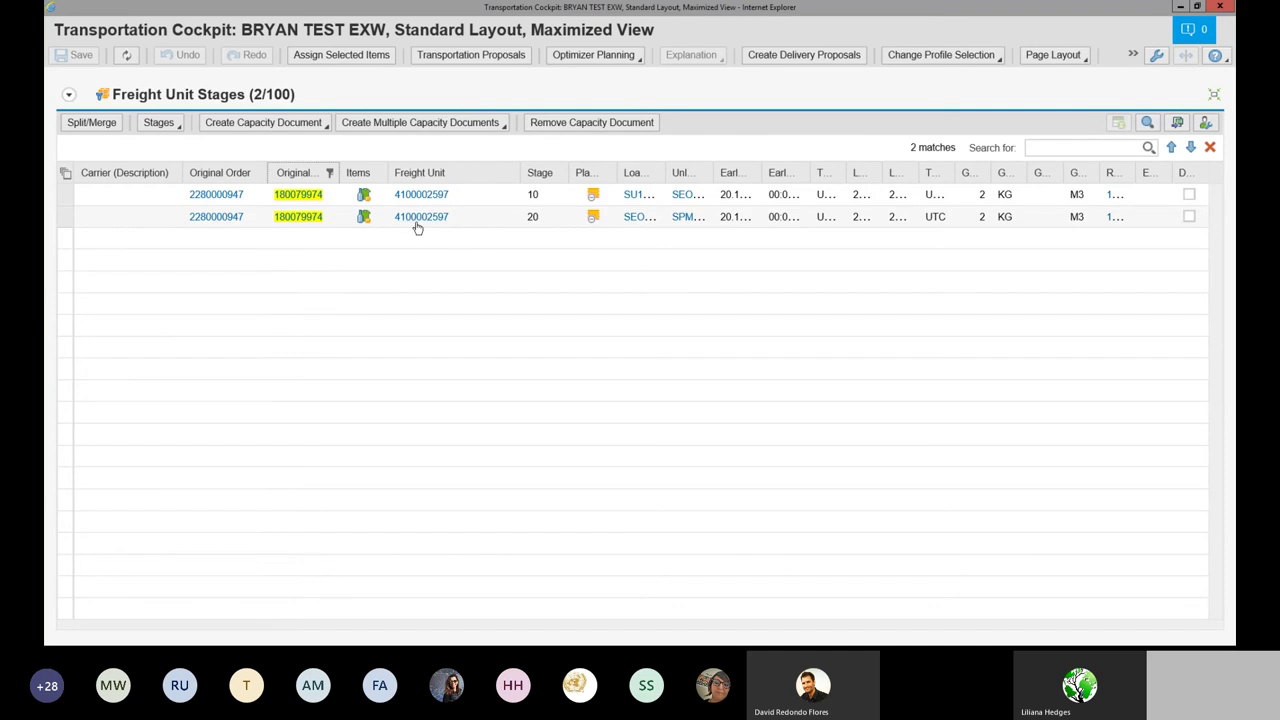
# Step: Narrow the Freight Unit column, widen Loading Location and Unloading Location, and examine the locations of stages 10 and 20
pyautogui.moveTo(519, 178); pyautogui.dragTo(478, 179)
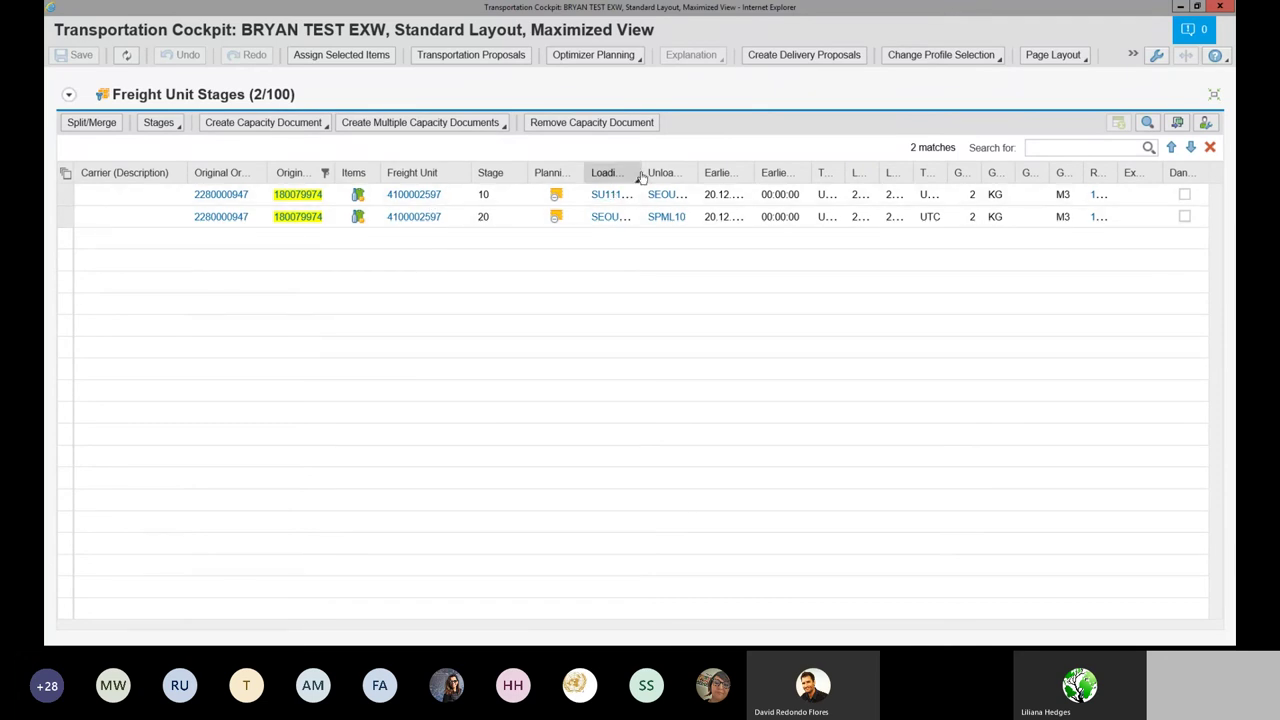
pyautogui.moveTo(644, 176); pyautogui.dragTo(700, 176)
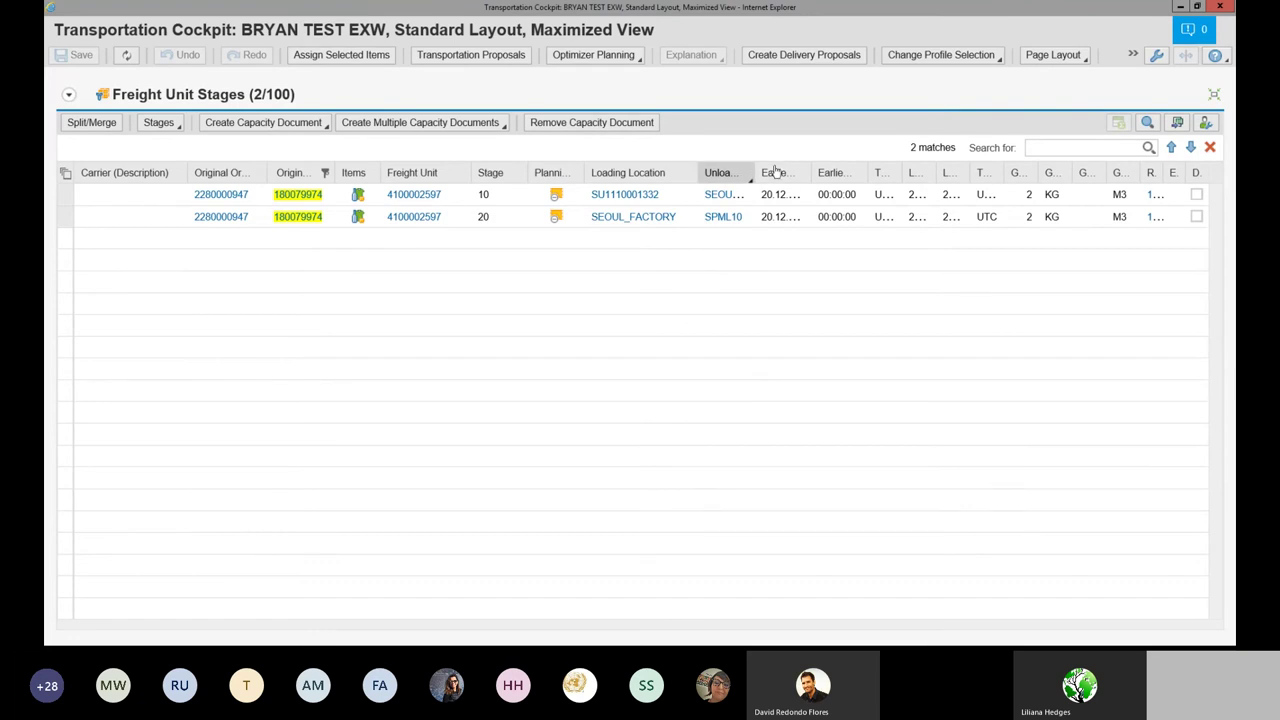
pyautogui.moveTo(795, 168); pyautogui.dragTo(804, 174)
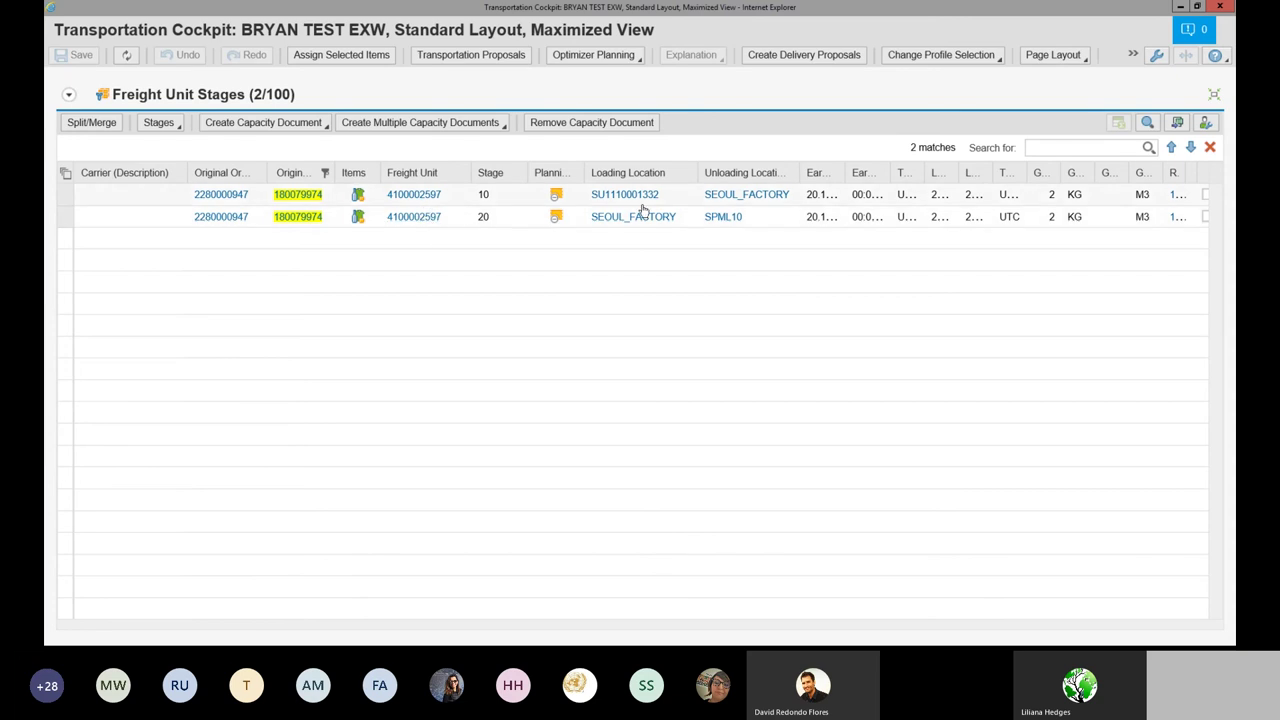
pyautogui.moveTo(645, 197)
pyautogui.moveTo(755, 197)
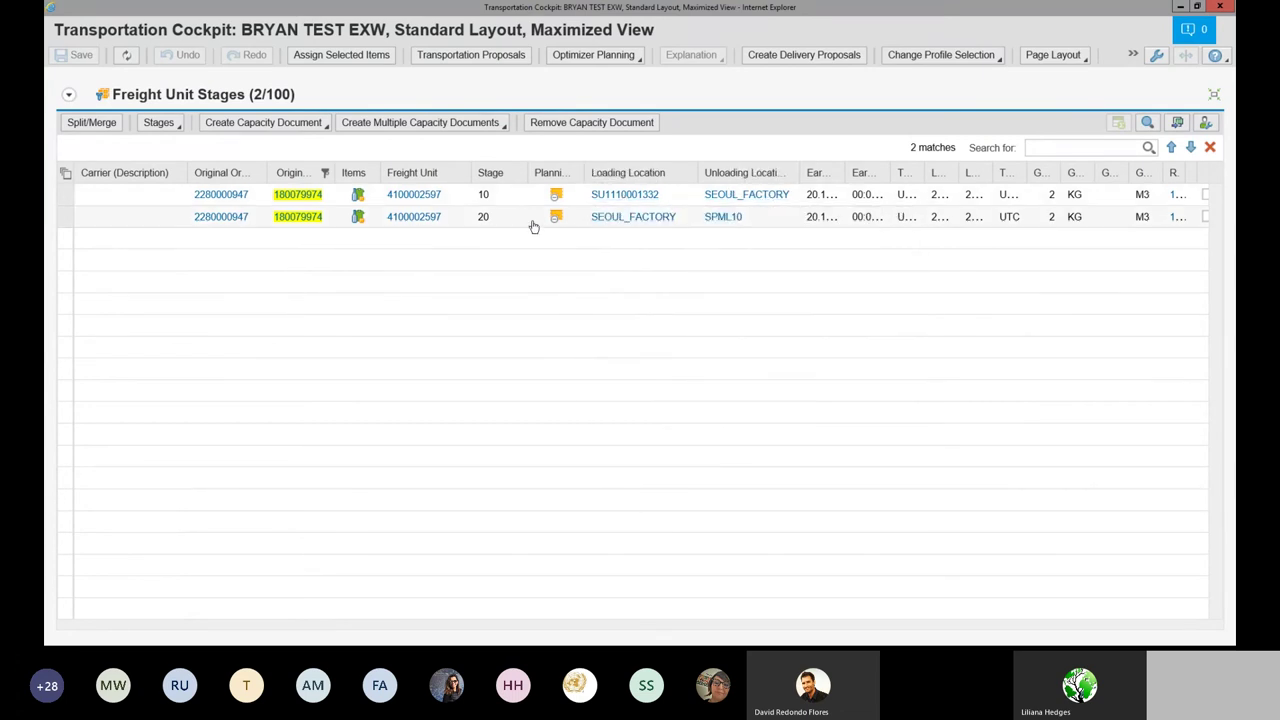
pyautogui.moveTo(646, 230)
pyautogui.moveTo(729, 222)
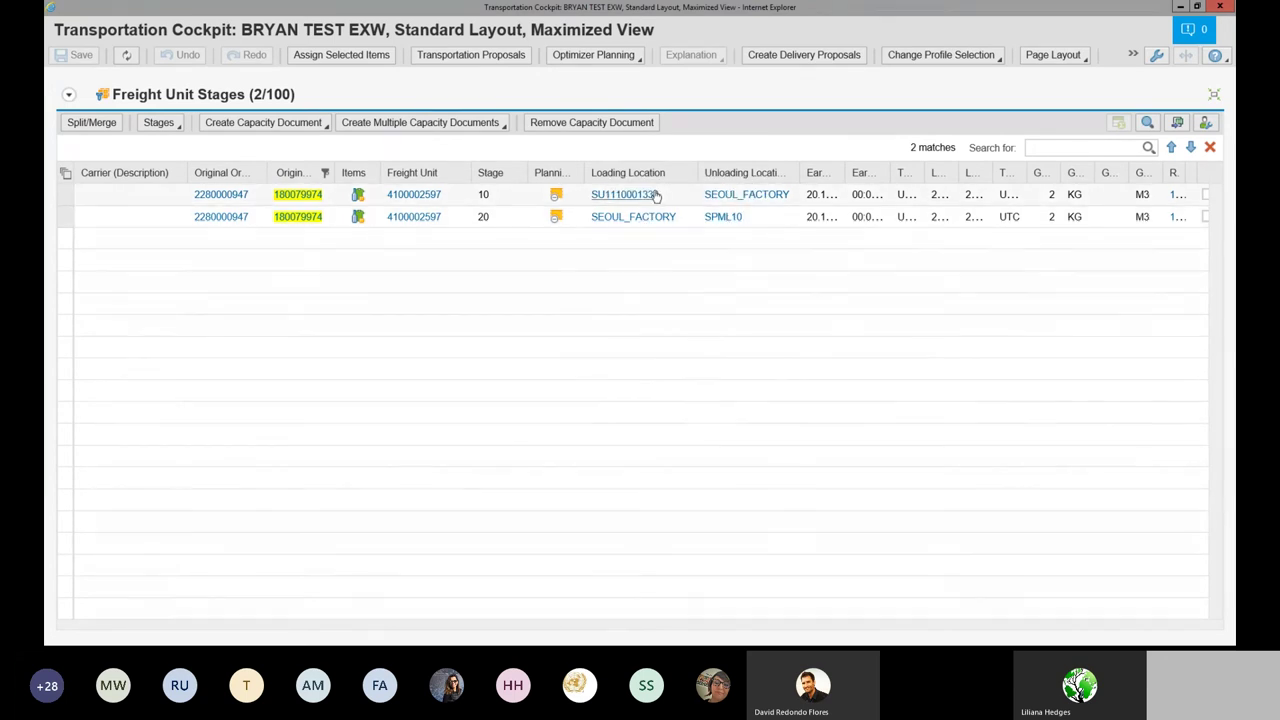
pyautogui.moveTo(656, 197)
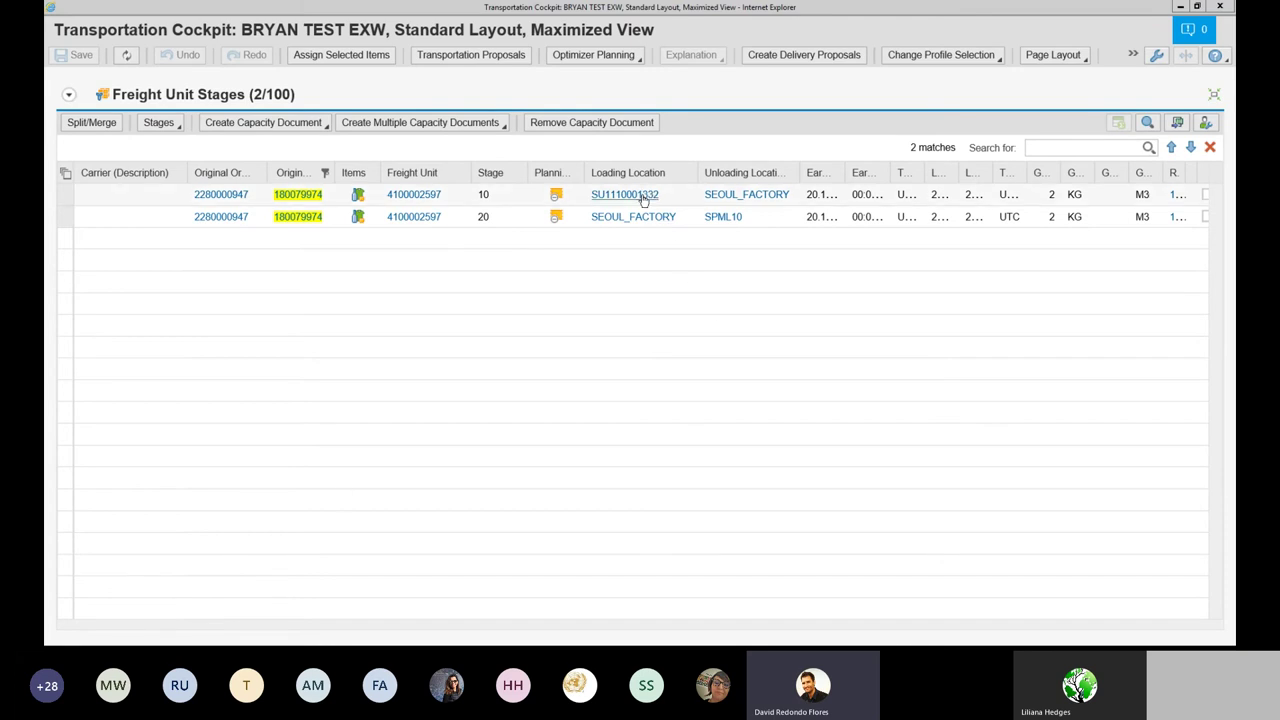
pyautogui.moveTo(643, 200)
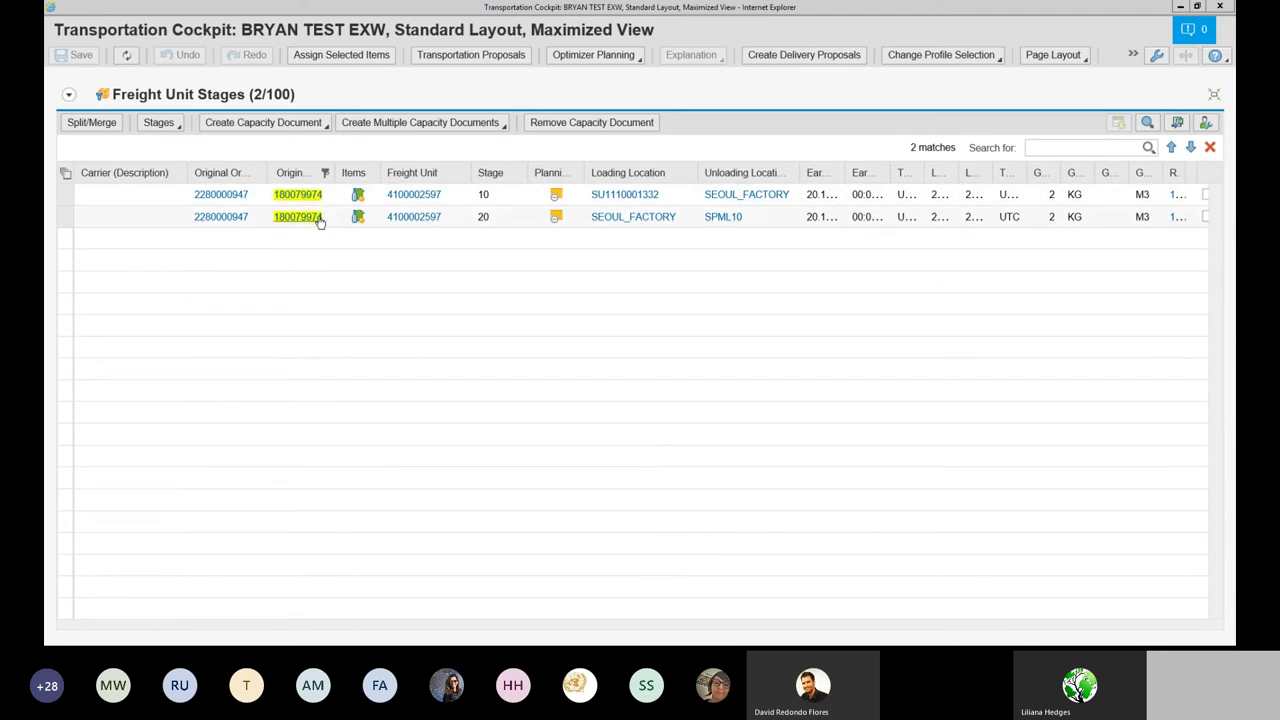
# Step: Restore the Freight Unit Stages list from its maximized view and select both stages of the filtered delivery
pyautogui.click(1215, 98)
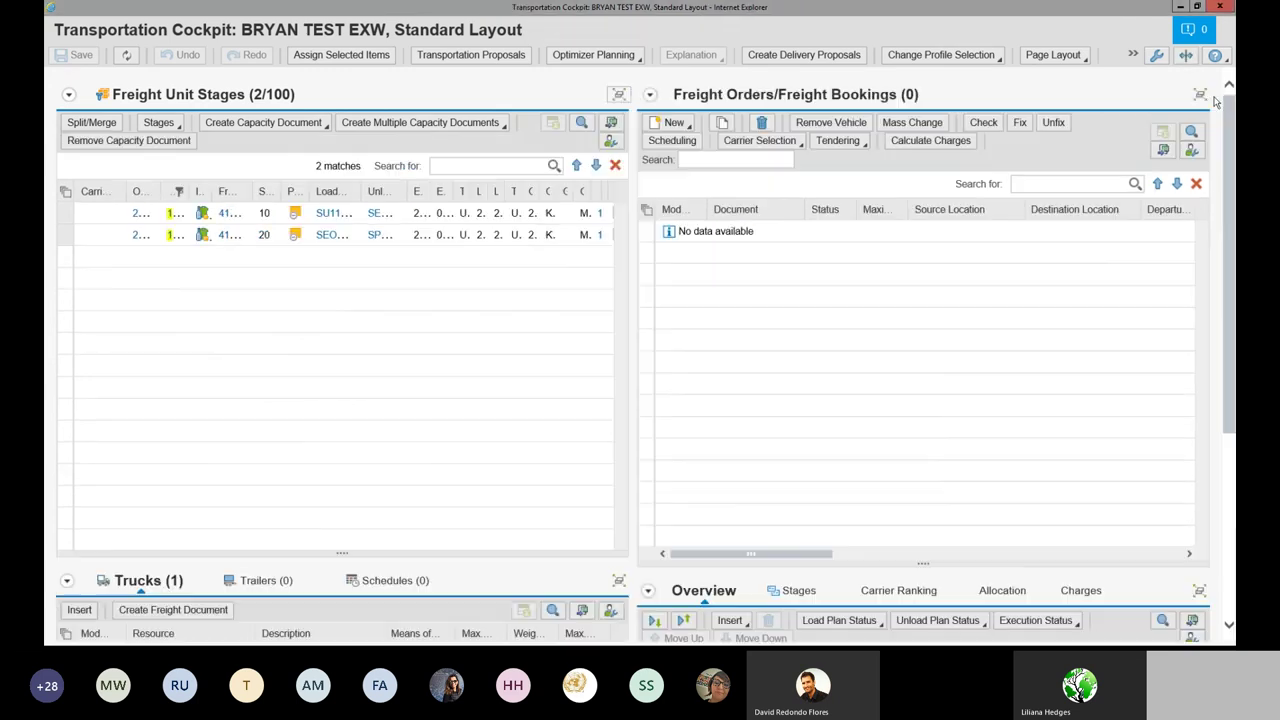
pyautogui.scroll(-3, 710, 287)
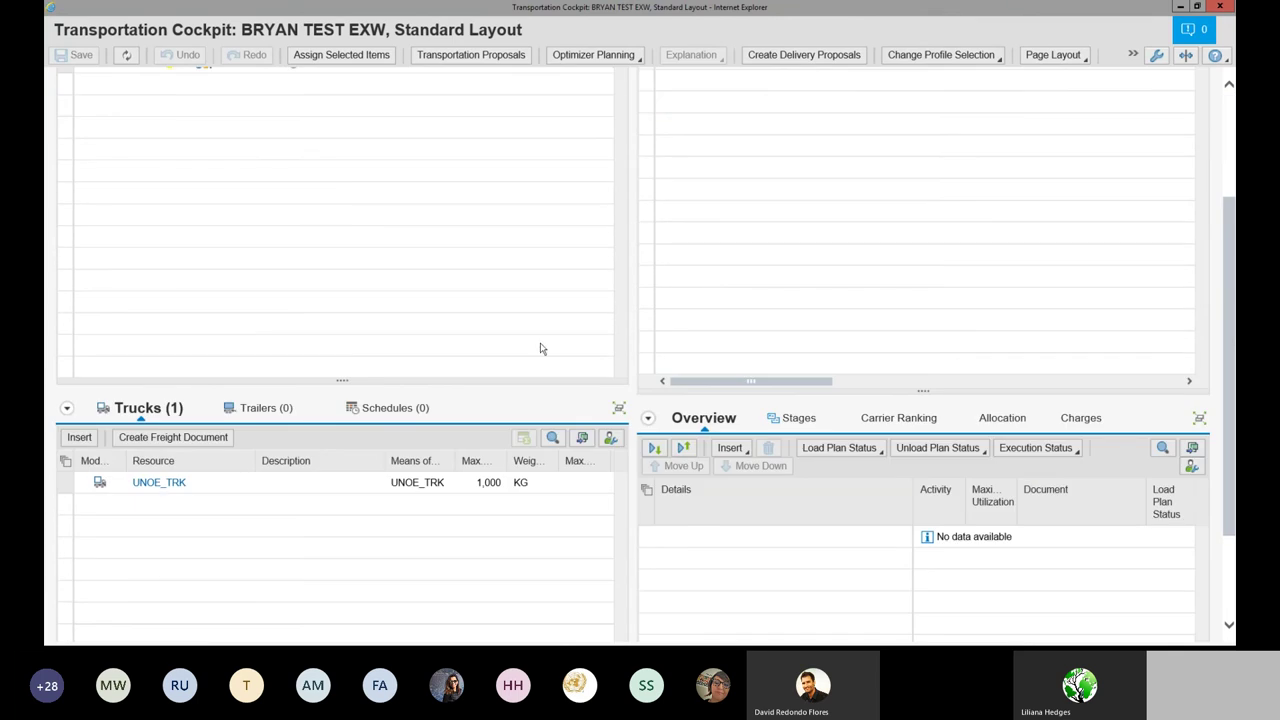
pyautogui.scroll(3, 612, 382)
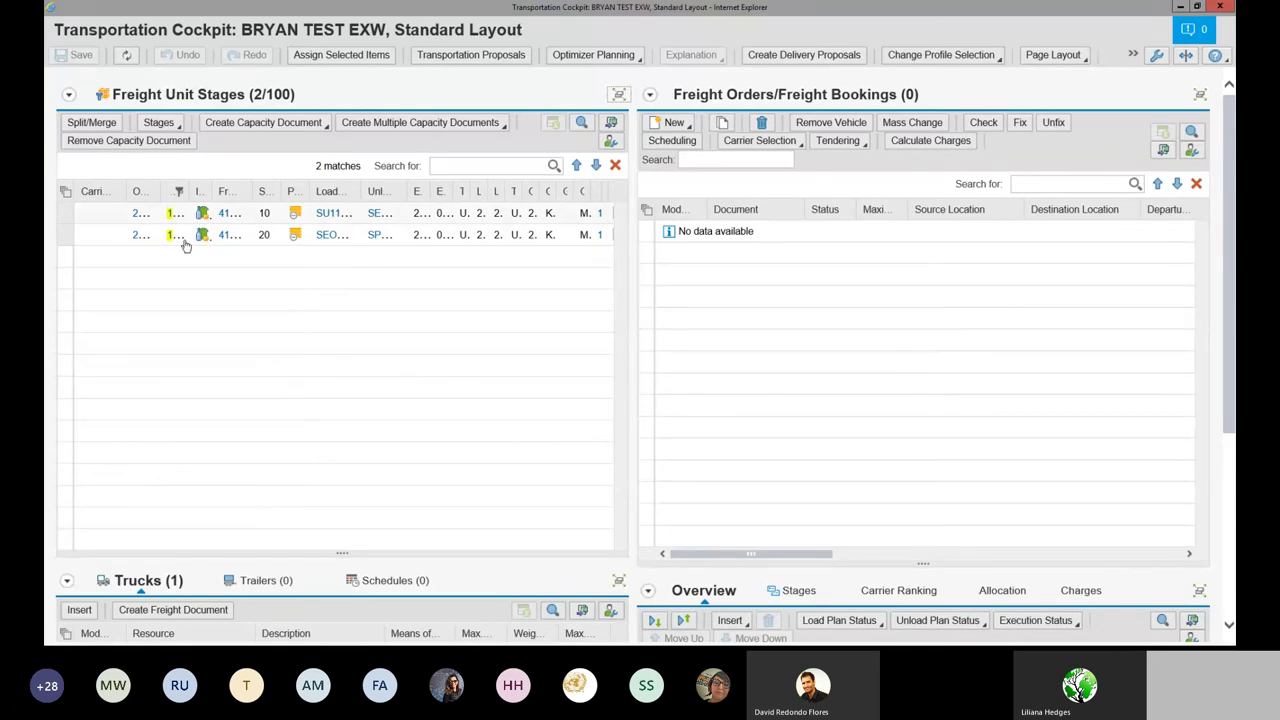
pyautogui.click(65, 215)
pyautogui.keyDown('shift'); pyautogui.click(66, 236); pyautogui.keyUp('shift')
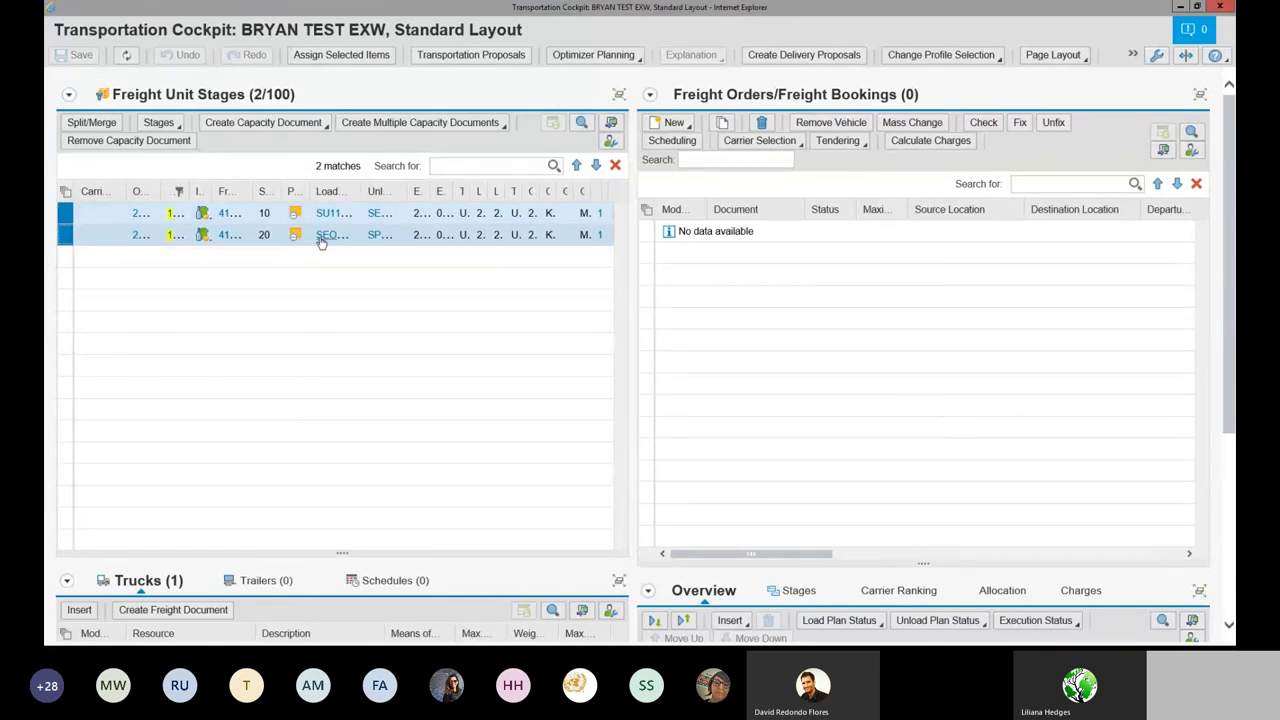
pyautogui.moveTo(321, 243)
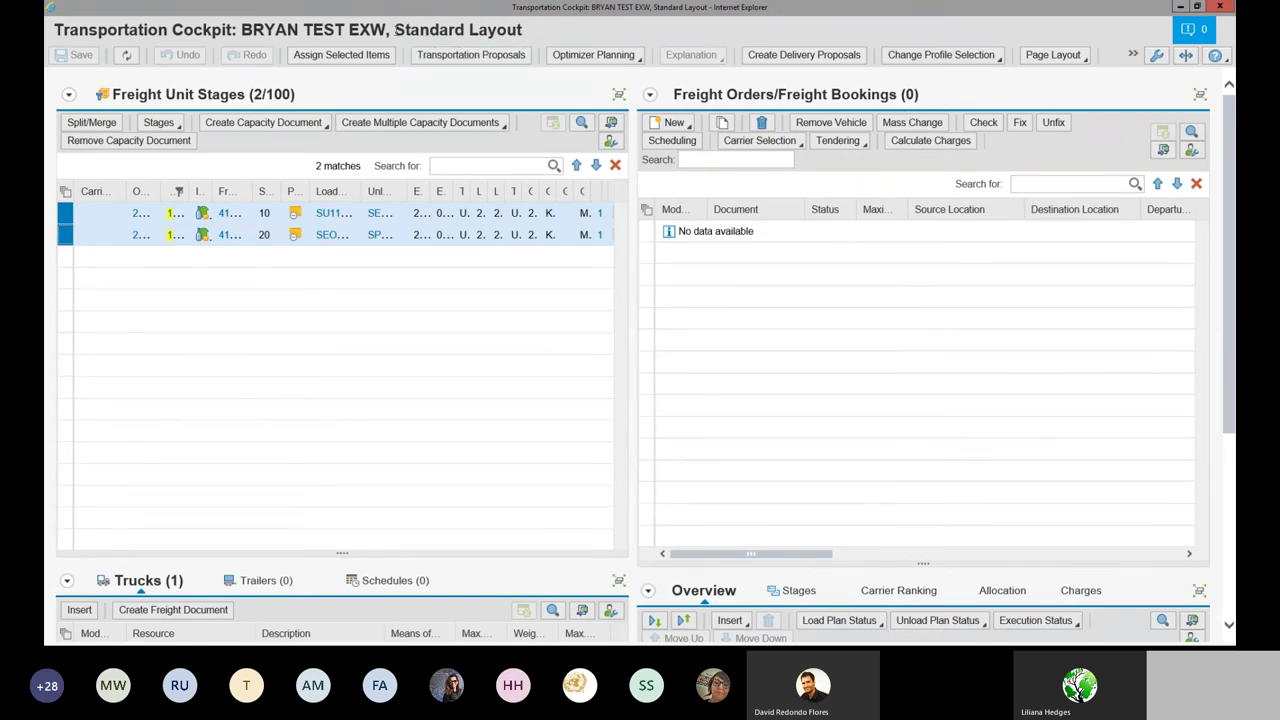
# Step: Switch the page layout to UN Map Layout and show the Map in place of the freight document Overview
pyautogui.click(1076, 60)
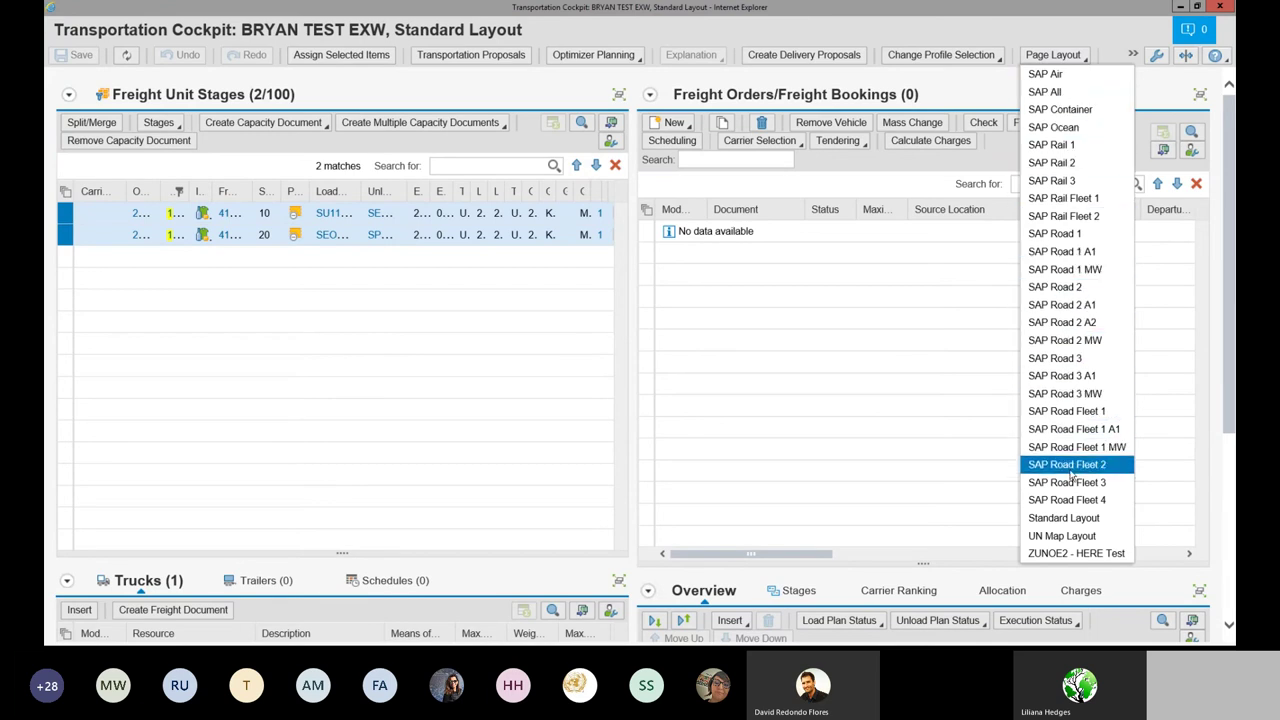
pyautogui.click(1069, 540)
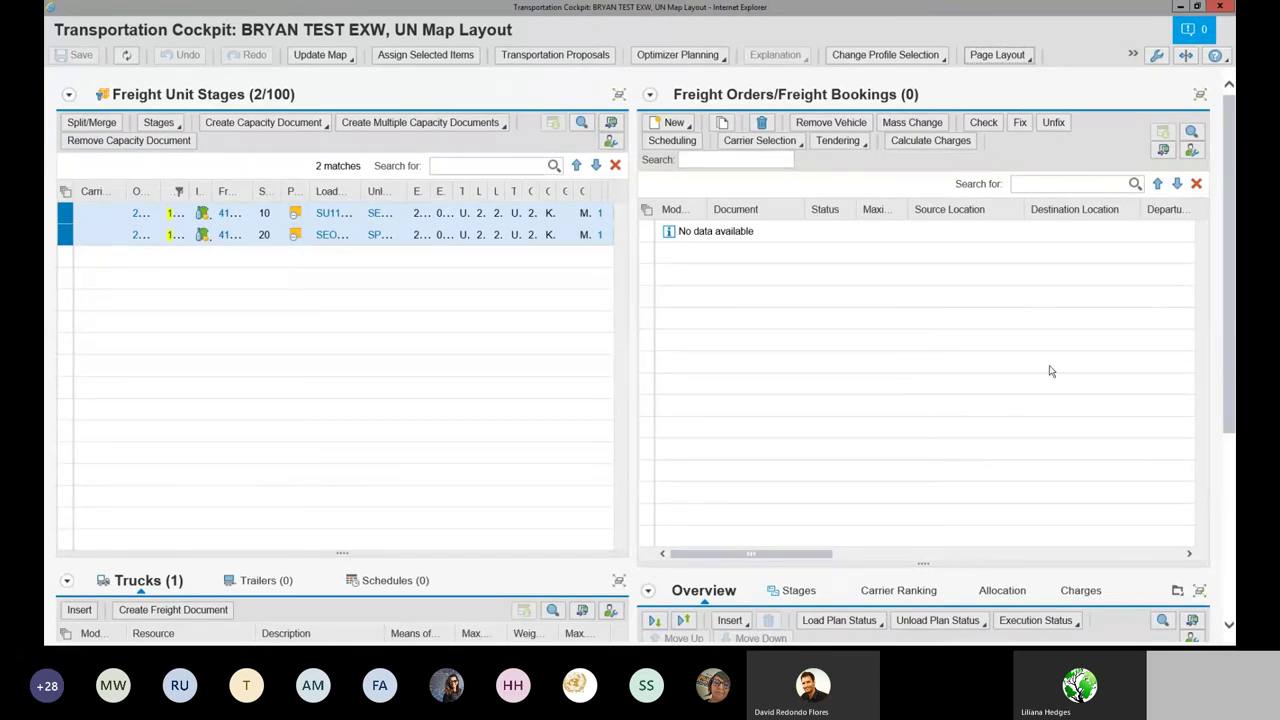
pyautogui.scroll(-1, 1050, 375)
pyautogui.scroll(-3, 1050, 375)
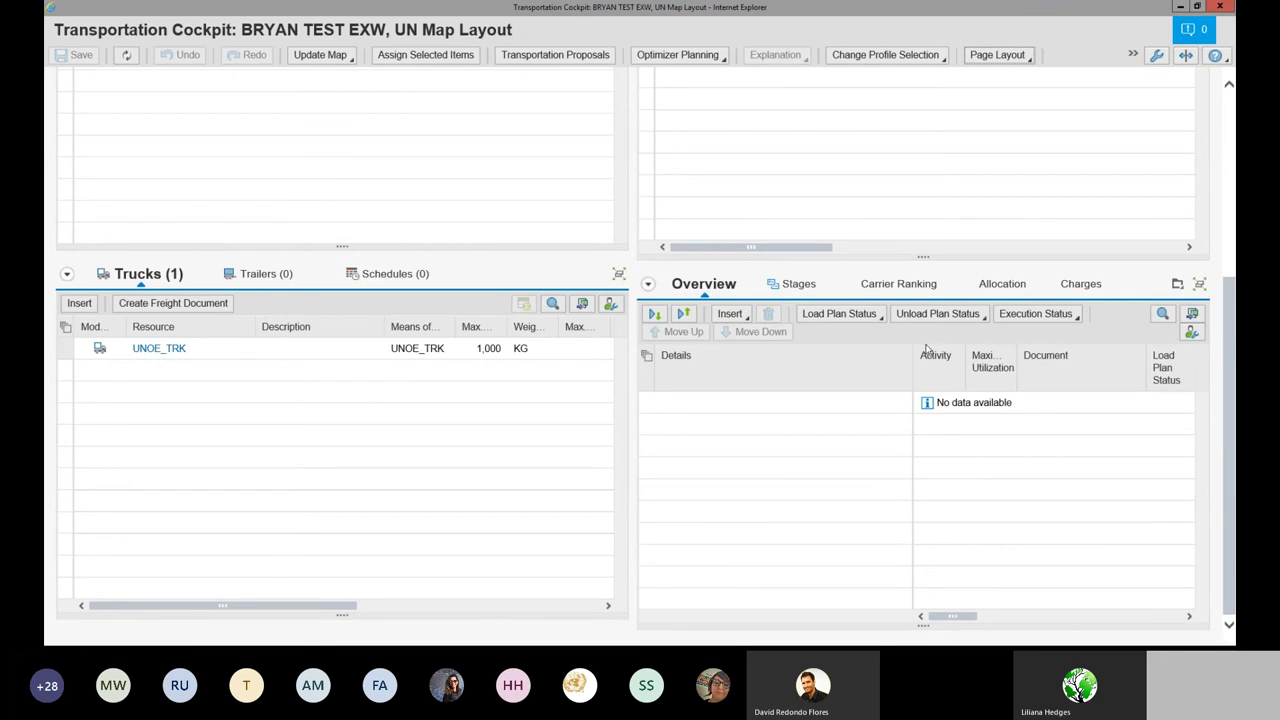
pyautogui.click(1177, 286)
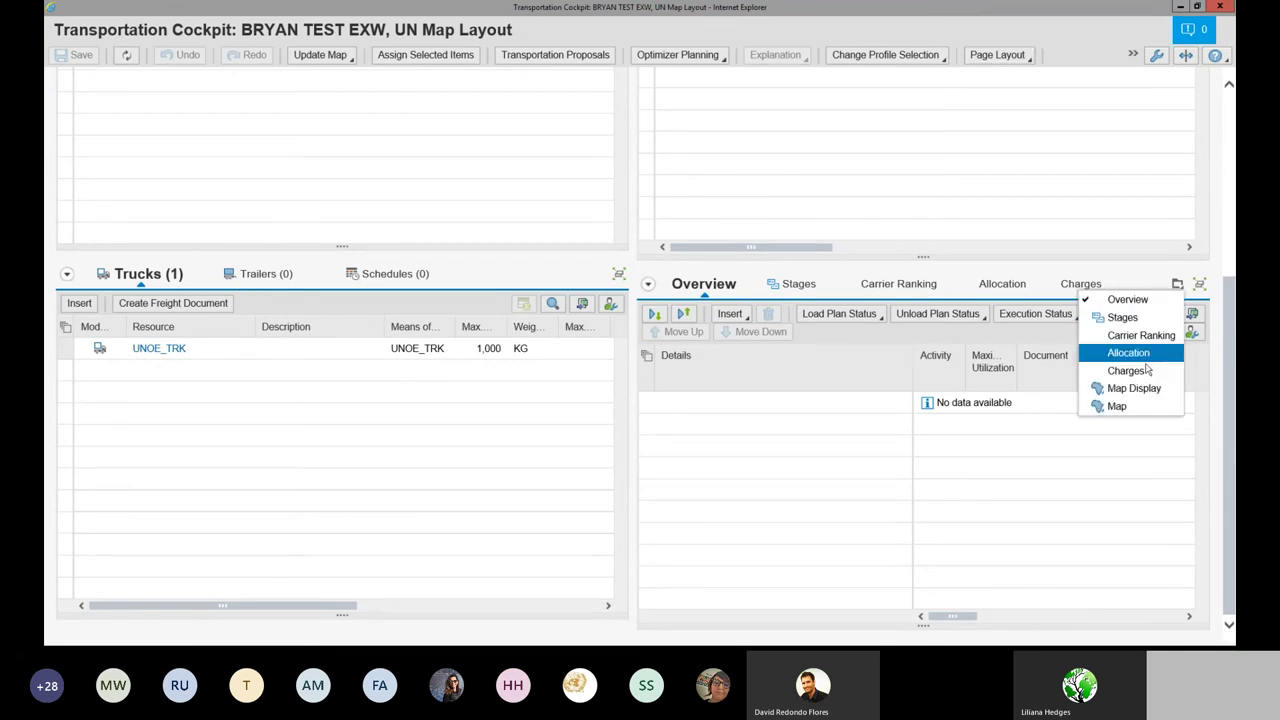
pyautogui.click(1141, 407)
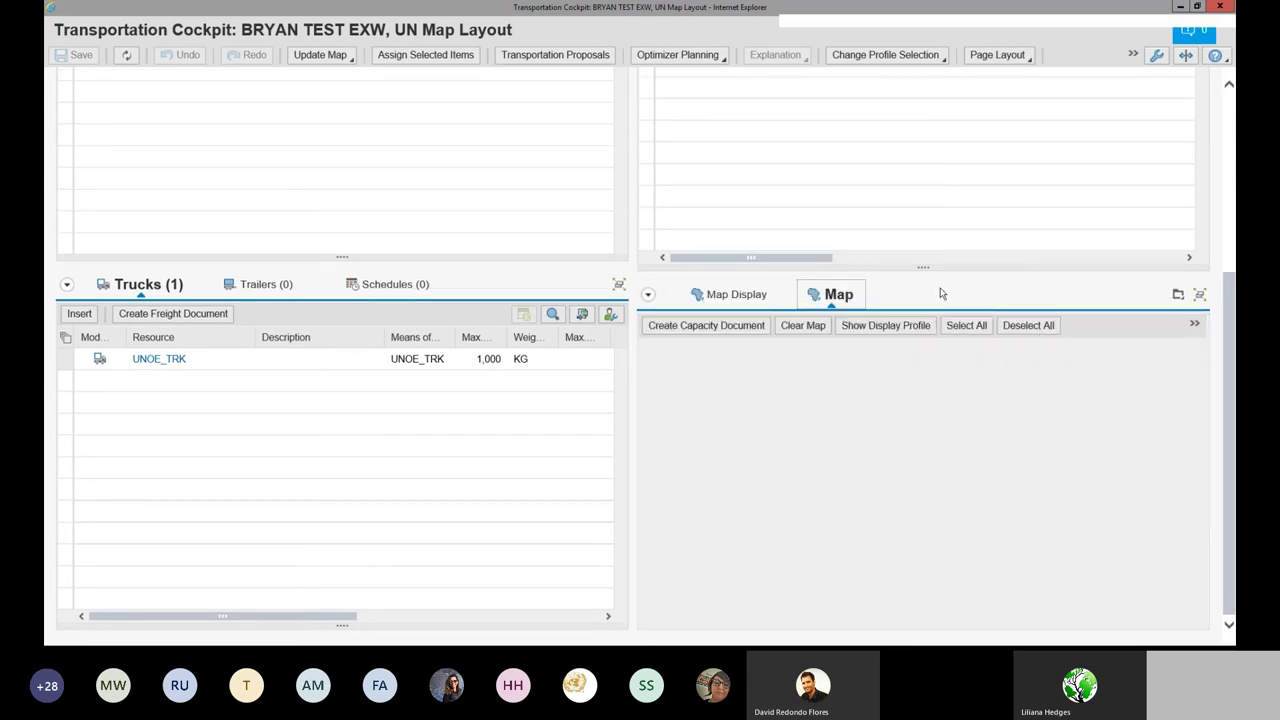
pyautogui.scroll(1, 940, 293)
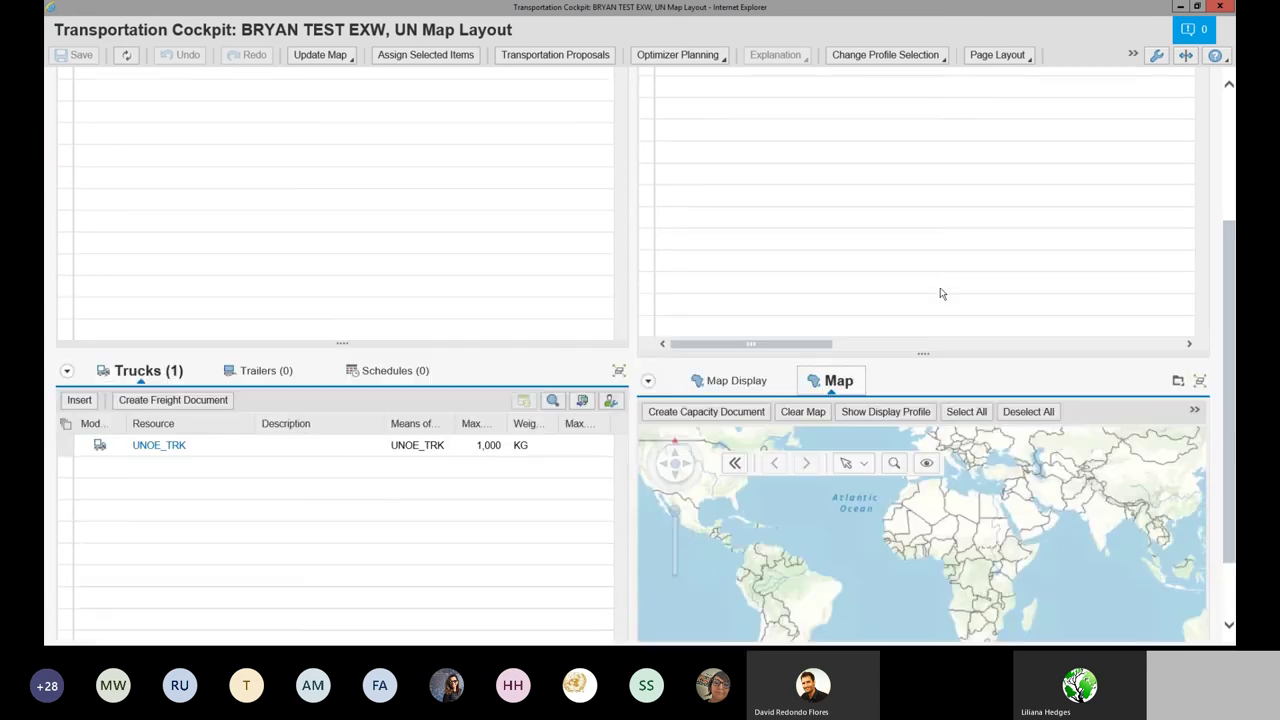
pyautogui.scroll(2, 940, 293)
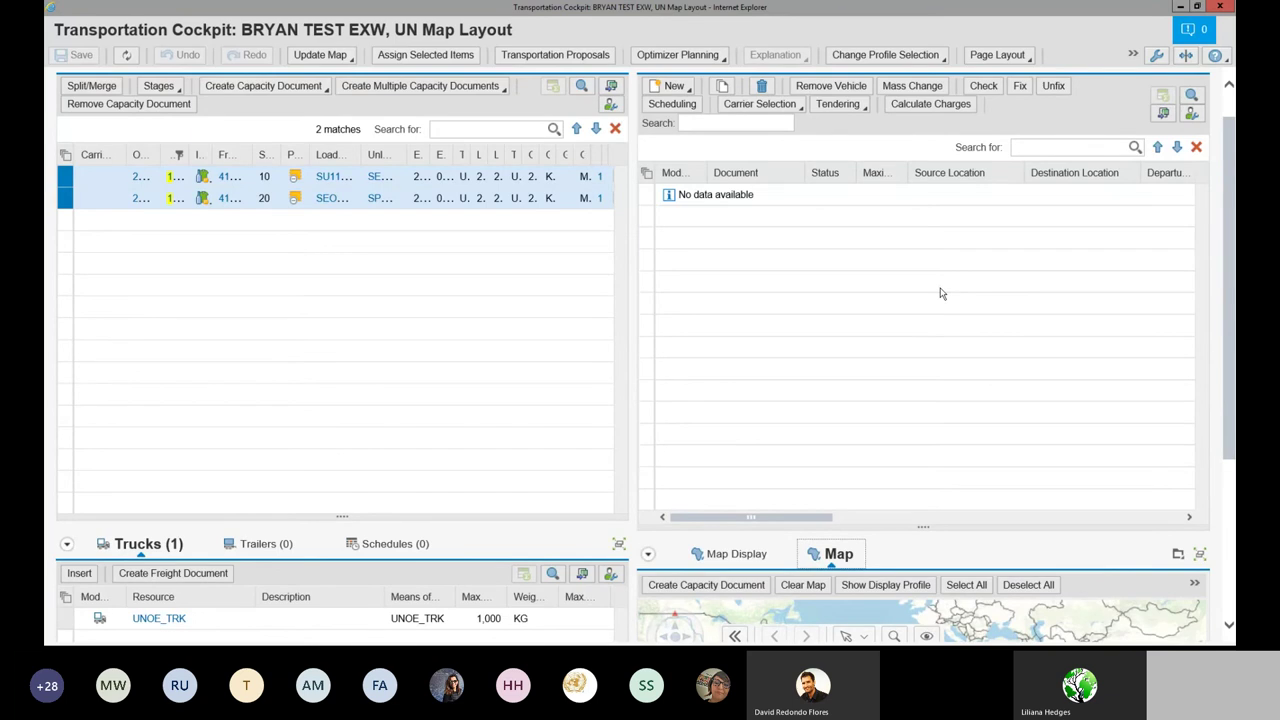
pyautogui.scroll(1, 927, 315)
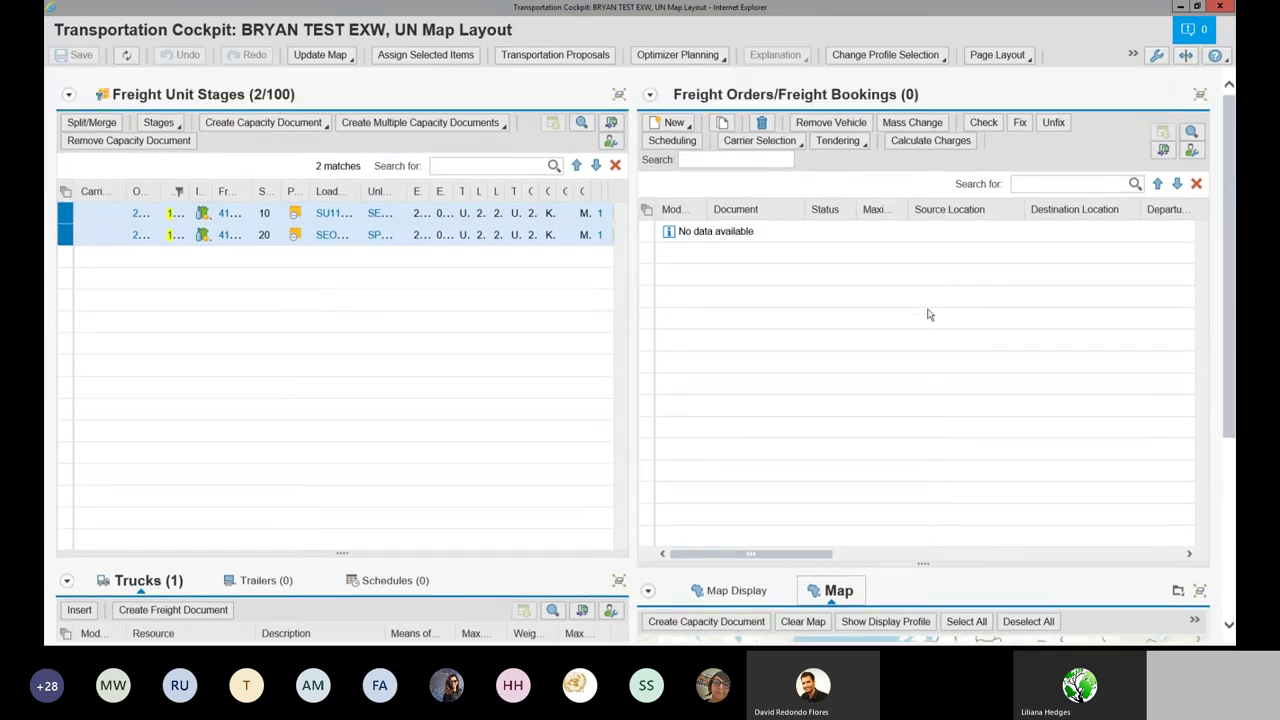
# Step: Clear the map and add the two selected freight unit stages to it
pyautogui.moveTo(1232, 317); pyautogui.dragTo(1233, 450)
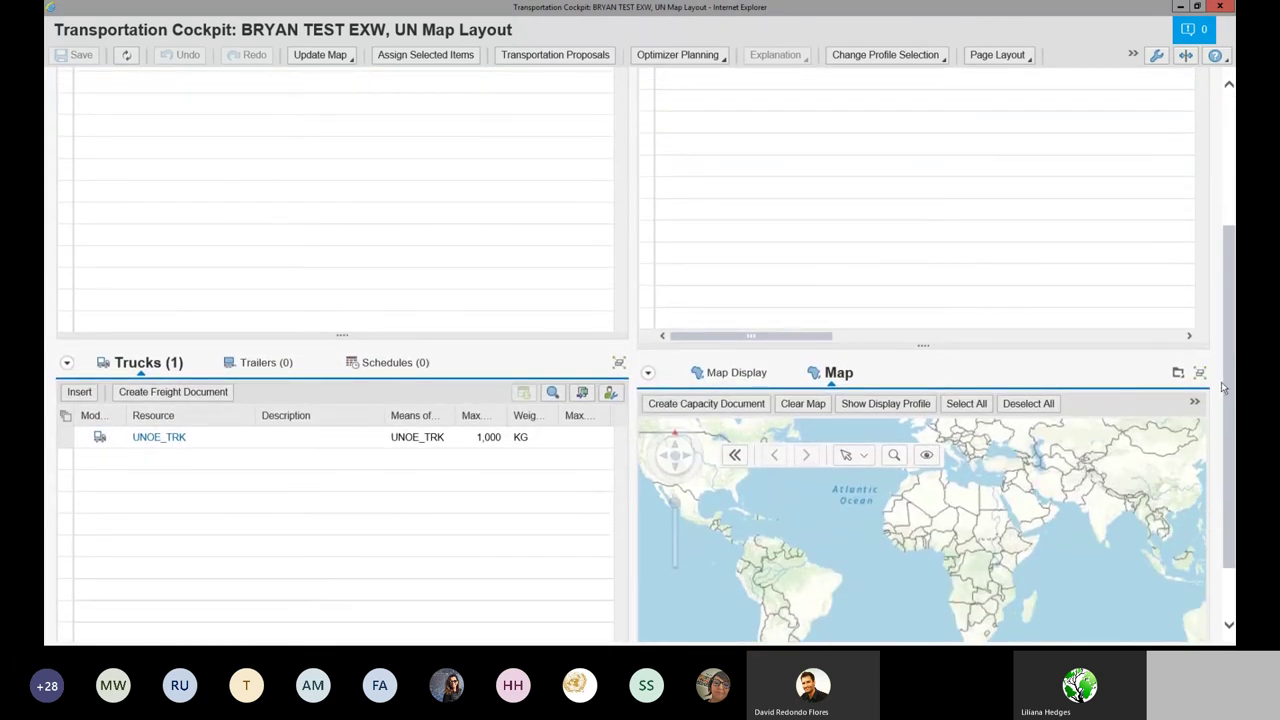
pyautogui.moveTo(1228, 395); pyautogui.dragTo(1234, 217)
pyautogui.click(326, 58)
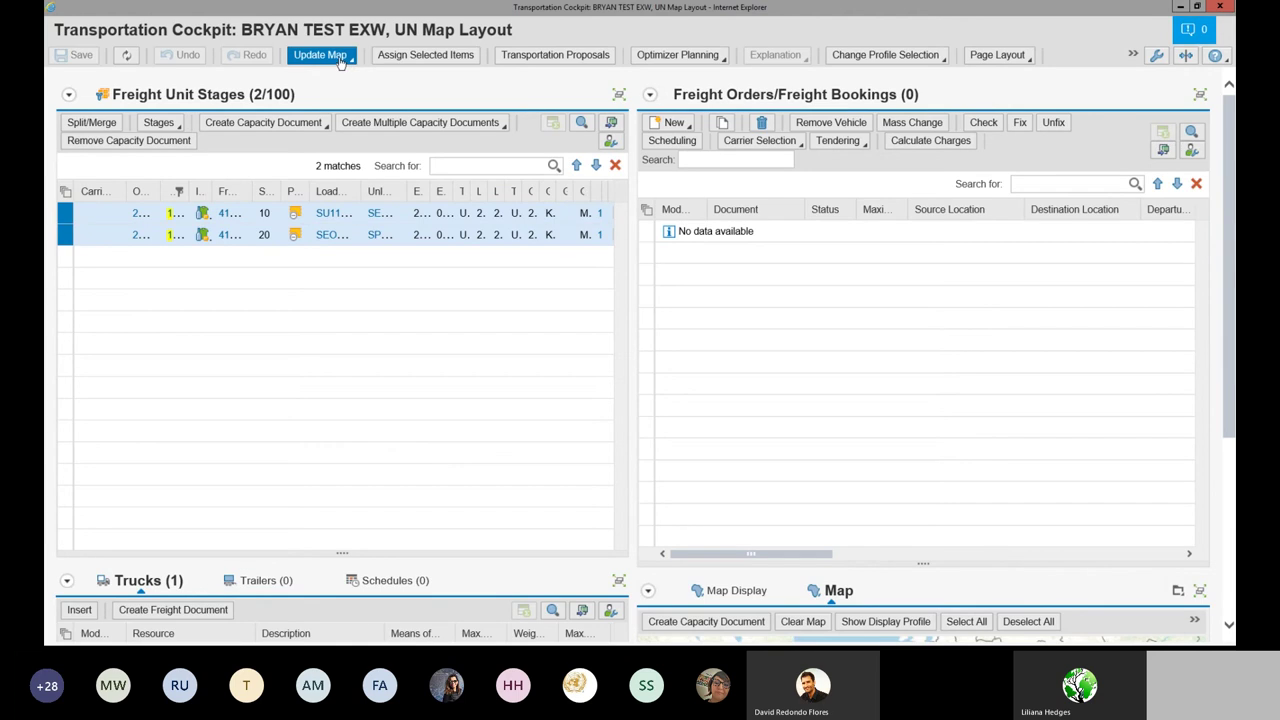
pyautogui.moveTo(398, 30); pyautogui.dragTo(514, 32)
pyautogui.click(349, 57)
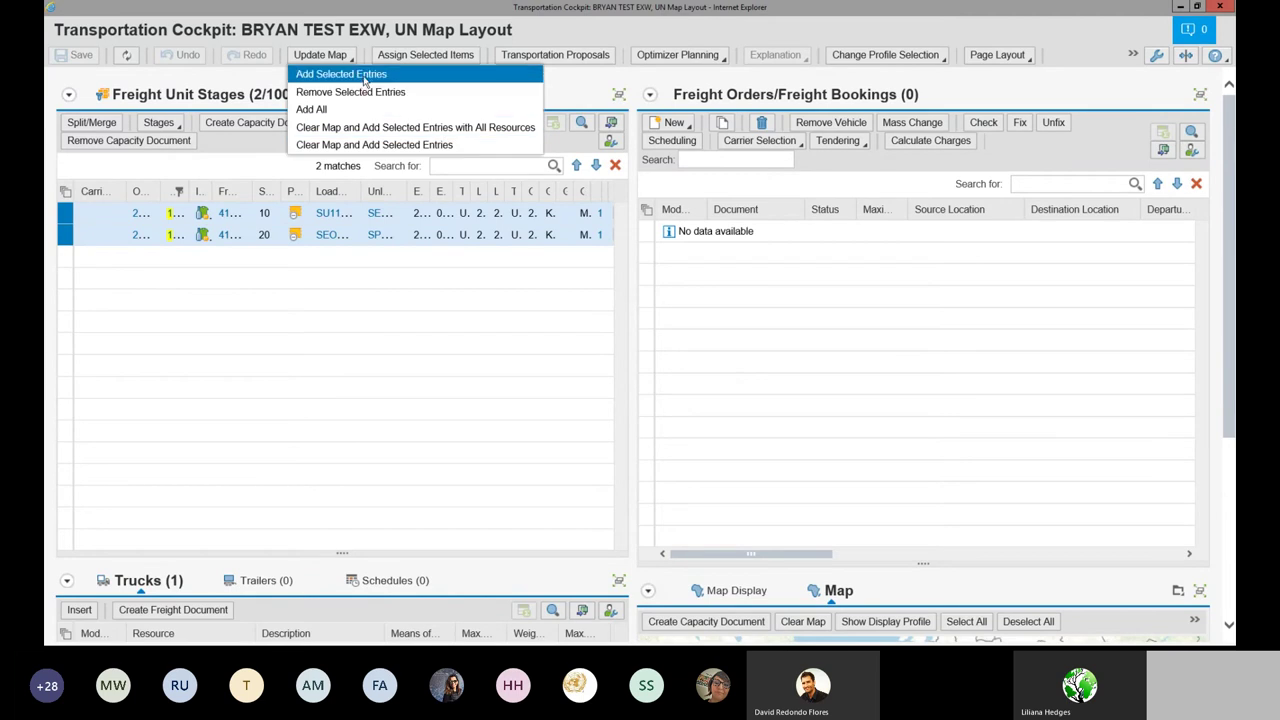
pyautogui.click(384, 146)
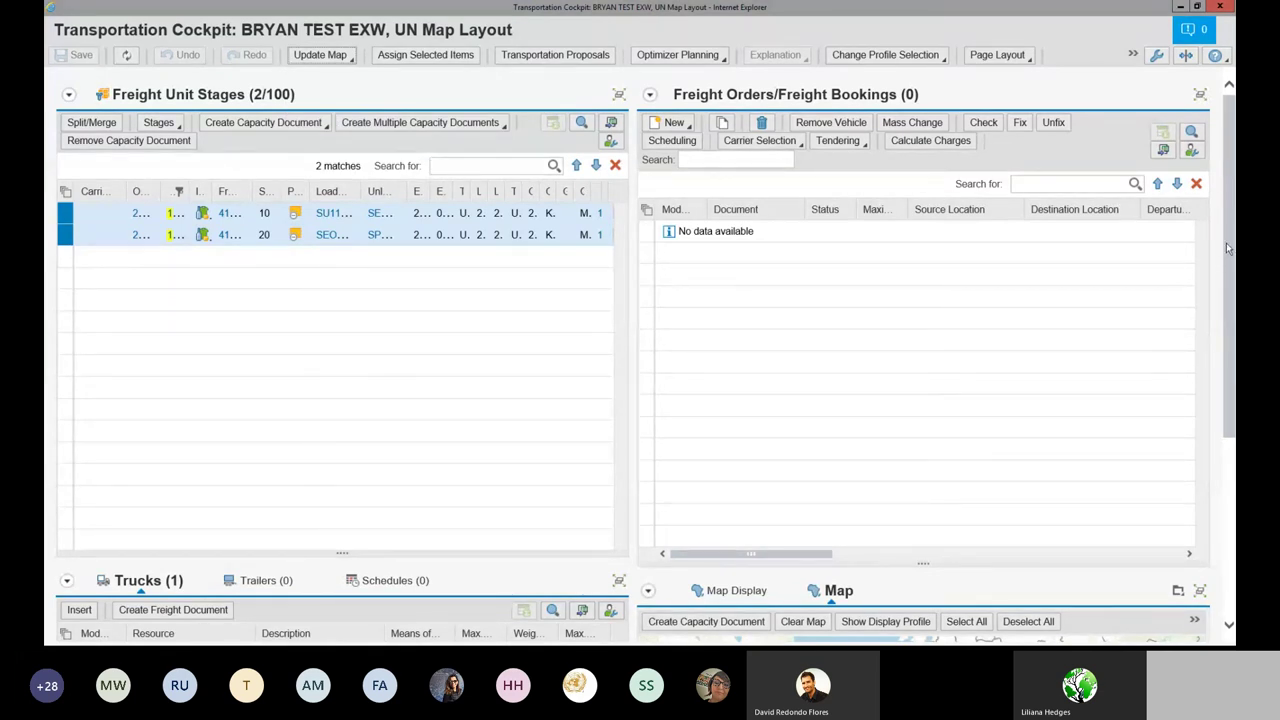
pyautogui.scroll(-2, 1220, 304)
pyautogui.moveTo(1220, 304); pyautogui.dragTo(1225, 455)
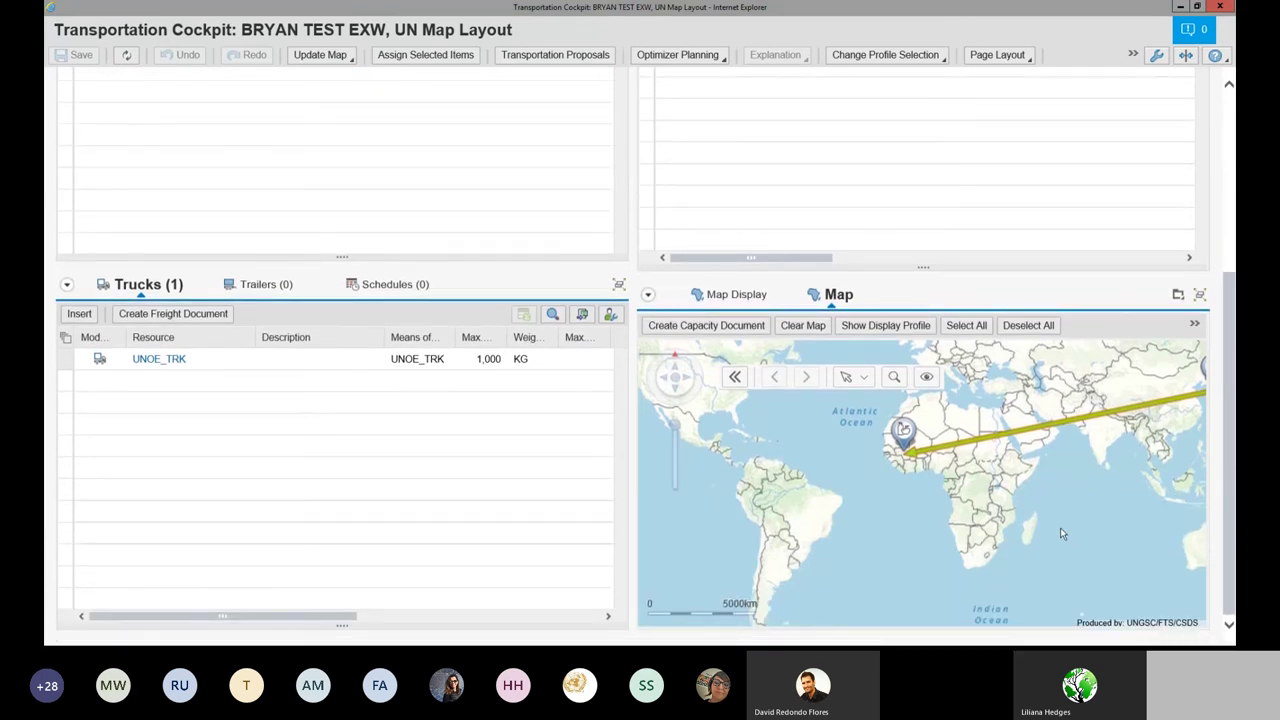
# Step: Examine the route on the map from end to end, and inspect the closely spaced location markers around Seoul
pyautogui.moveTo(1067, 531); pyautogui.dragTo(1006, 522)
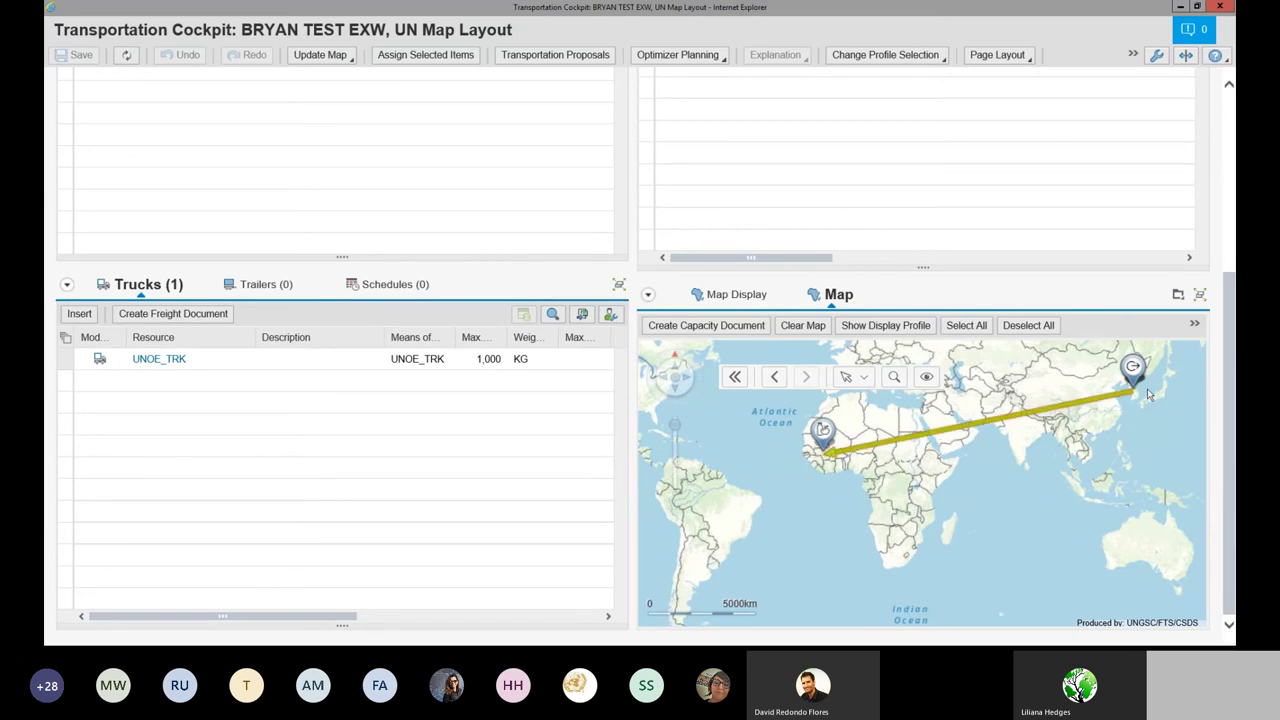
pyautogui.moveTo(1134, 397)
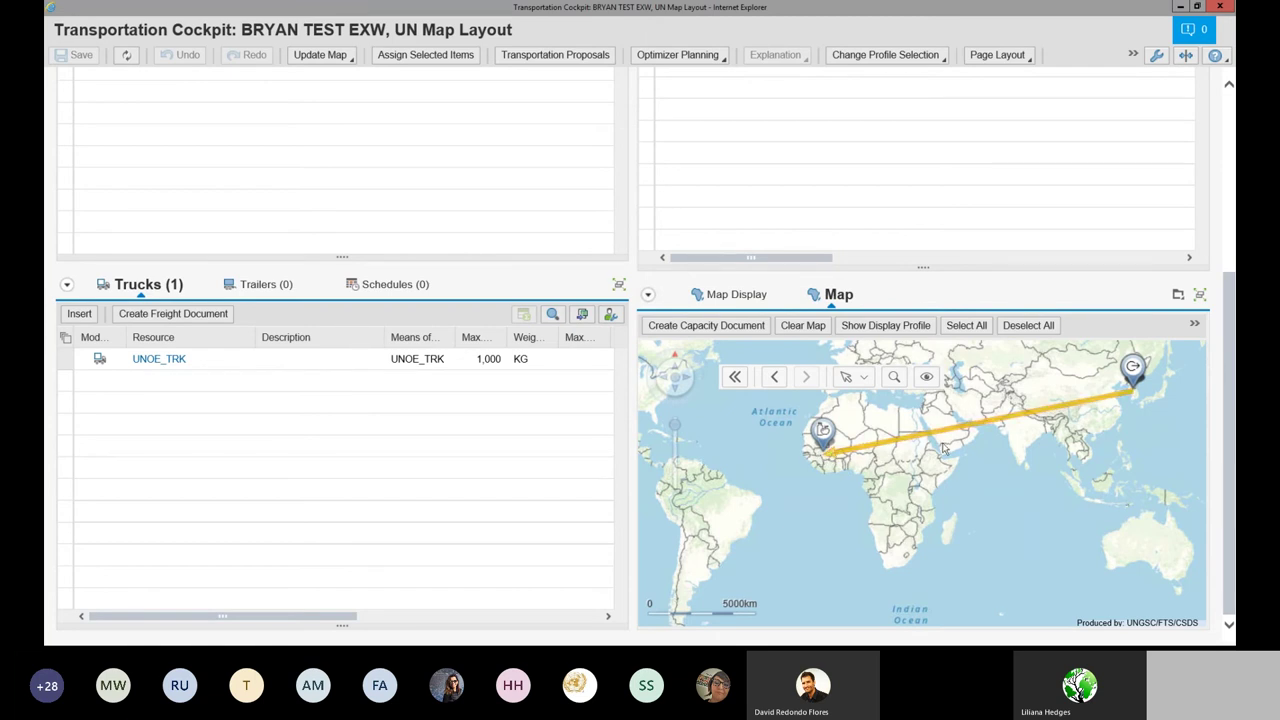
pyautogui.click(930, 382)
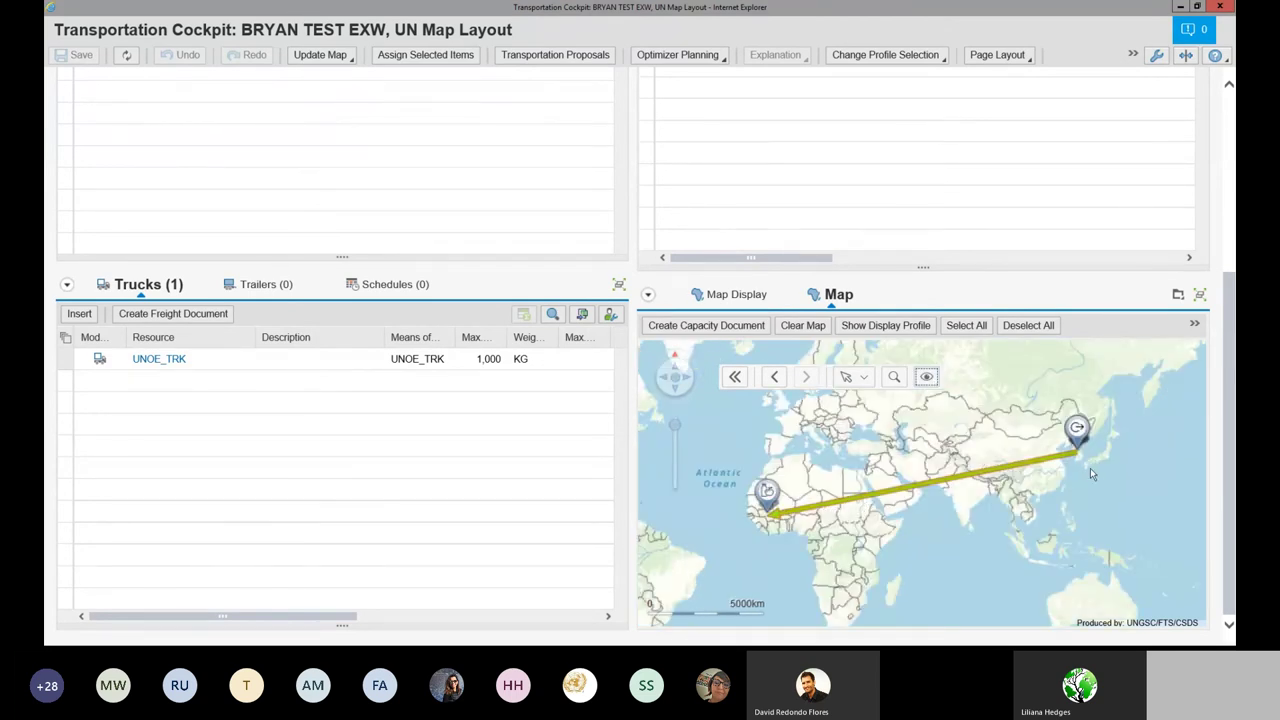
pyautogui.scroll(3, 1091, 471)
pyautogui.scroll(3, 1091, 471)
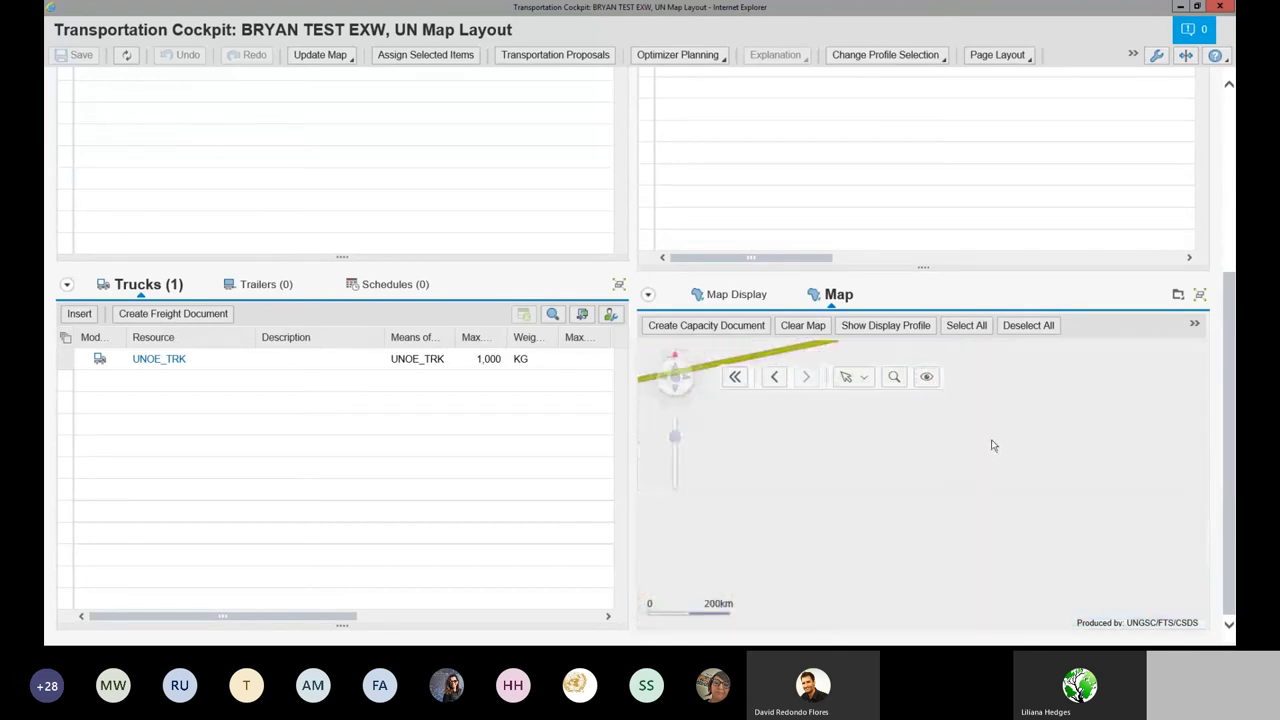
pyautogui.moveTo(995, 441); pyautogui.dragTo(937, 468)
pyautogui.scroll(2, 940, 465)
pyautogui.moveTo(836, 484); pyautogui.dragTo(944, 486)
pyautogui.scroll(2, 926, 548)
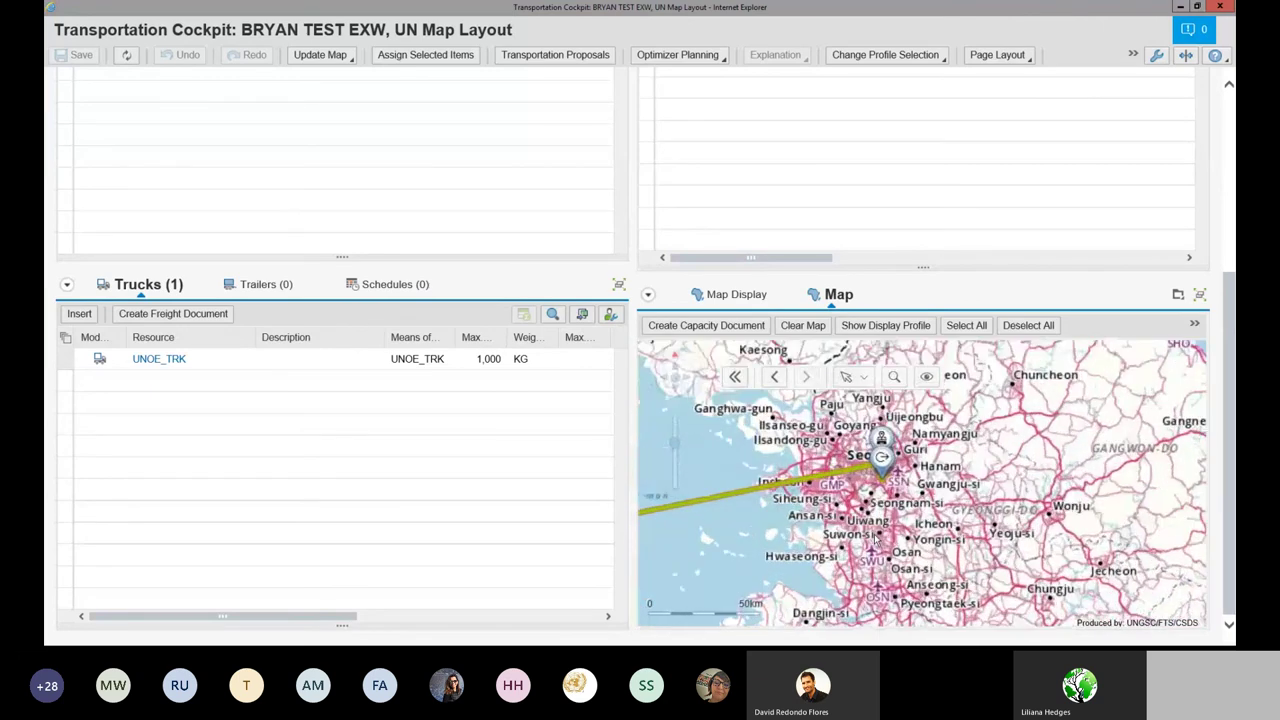
pyautogui.moveTo(926, 548); pyautogui.dragTo(1007, 543)
pyautogui.moveTo(1026, 470)
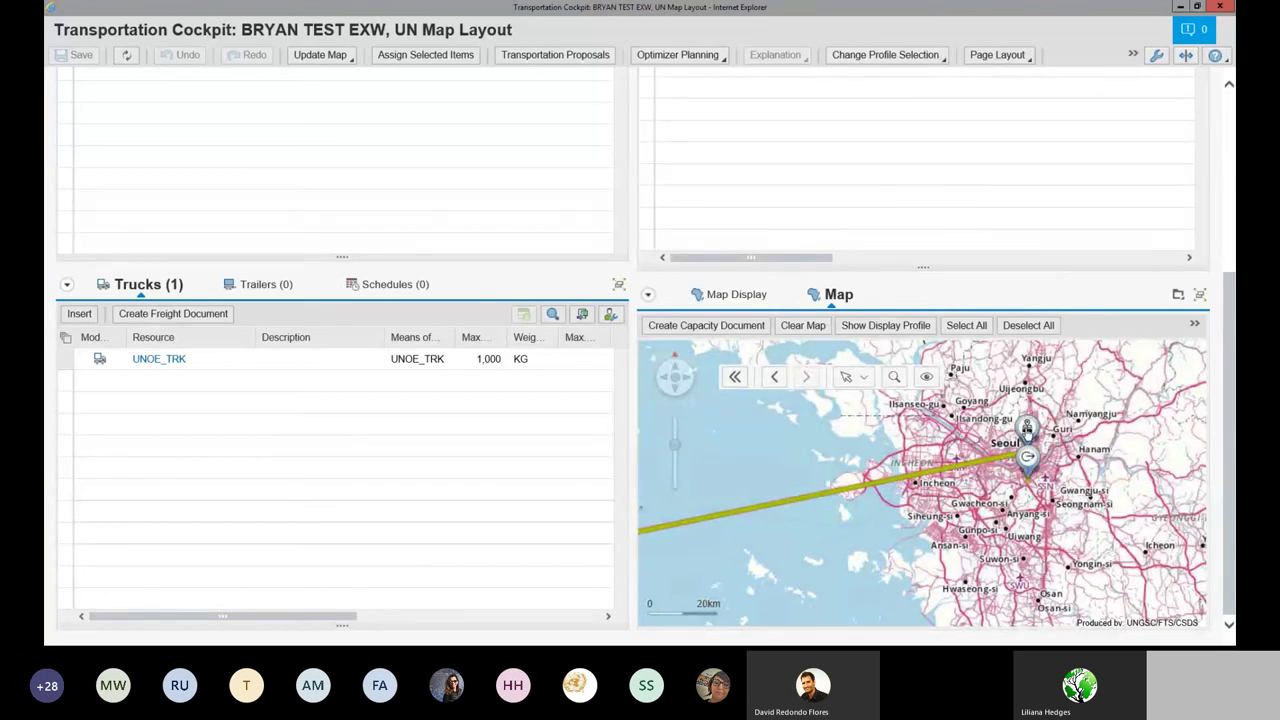
# Step: Follow the route on the map westward from Seoul across Asia to its destination in West Africa
pyautogui.scroll(-1, 963, 507)
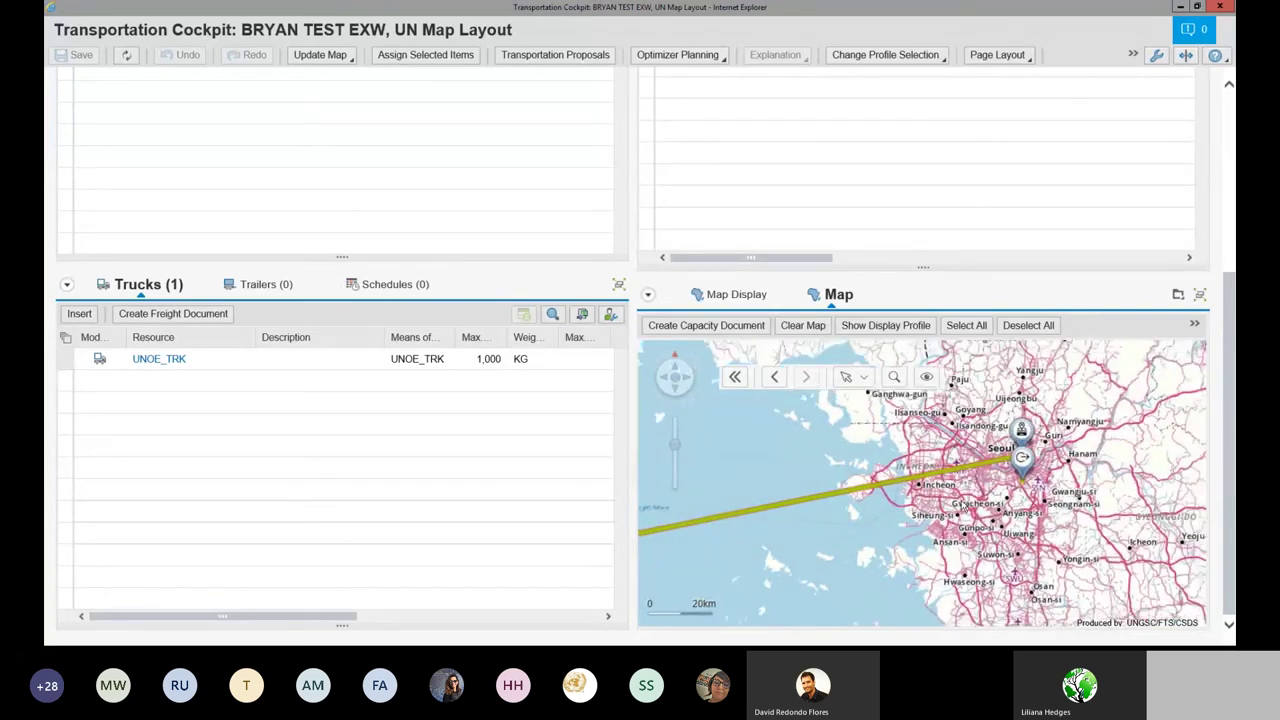
pyautogui.scroll(-2, 963, 506)
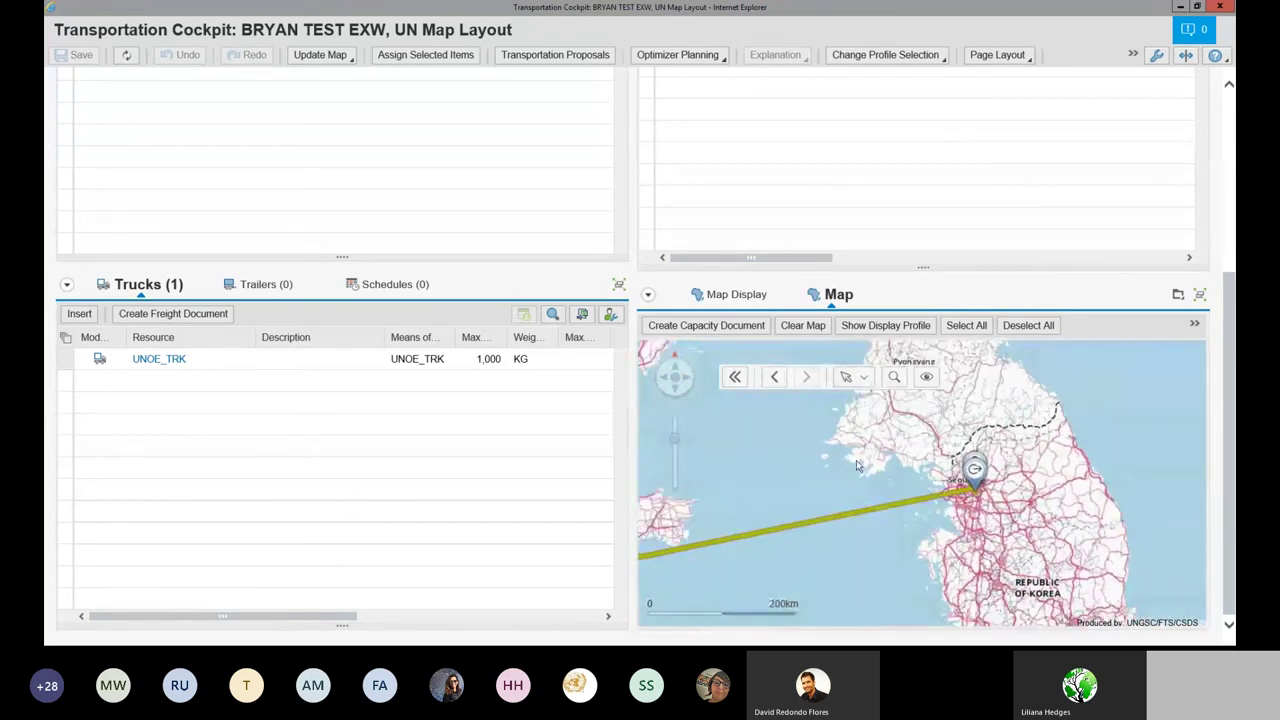
pyautogui.moveTo(929, 425); pyautogui.dragTo(1005, 389)
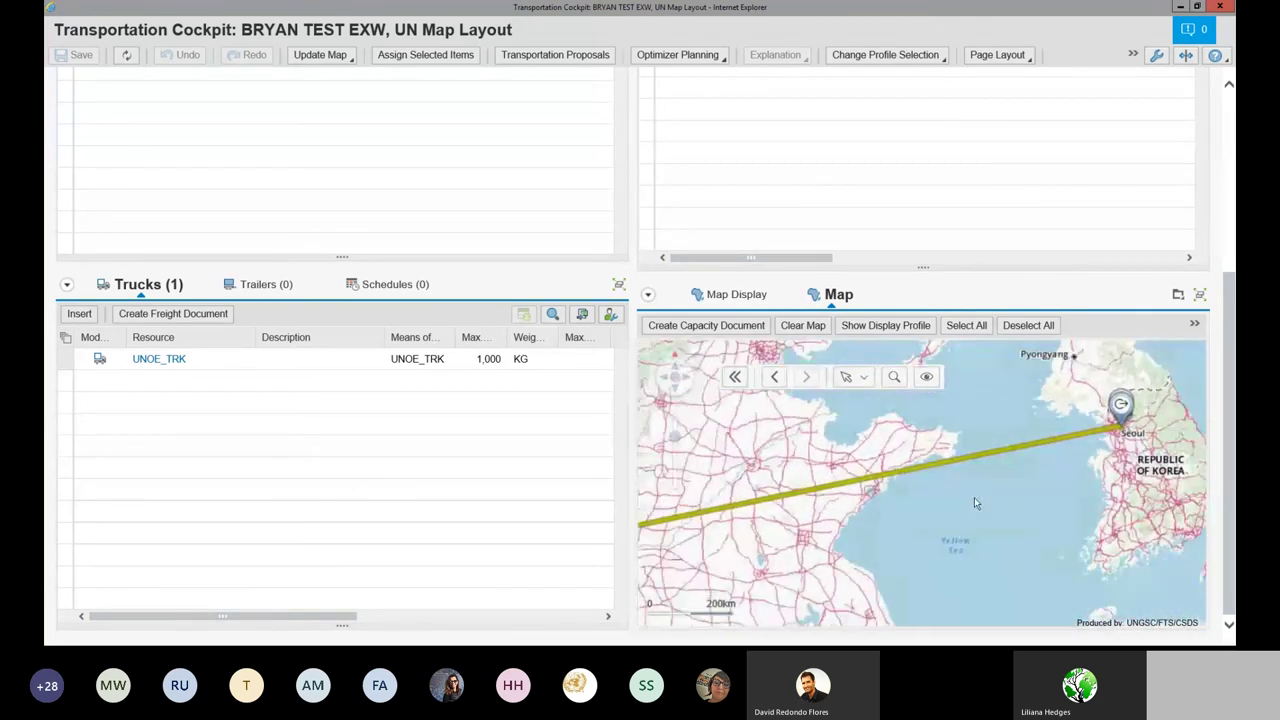
pyautogui.scroll(-3, 974, 500)
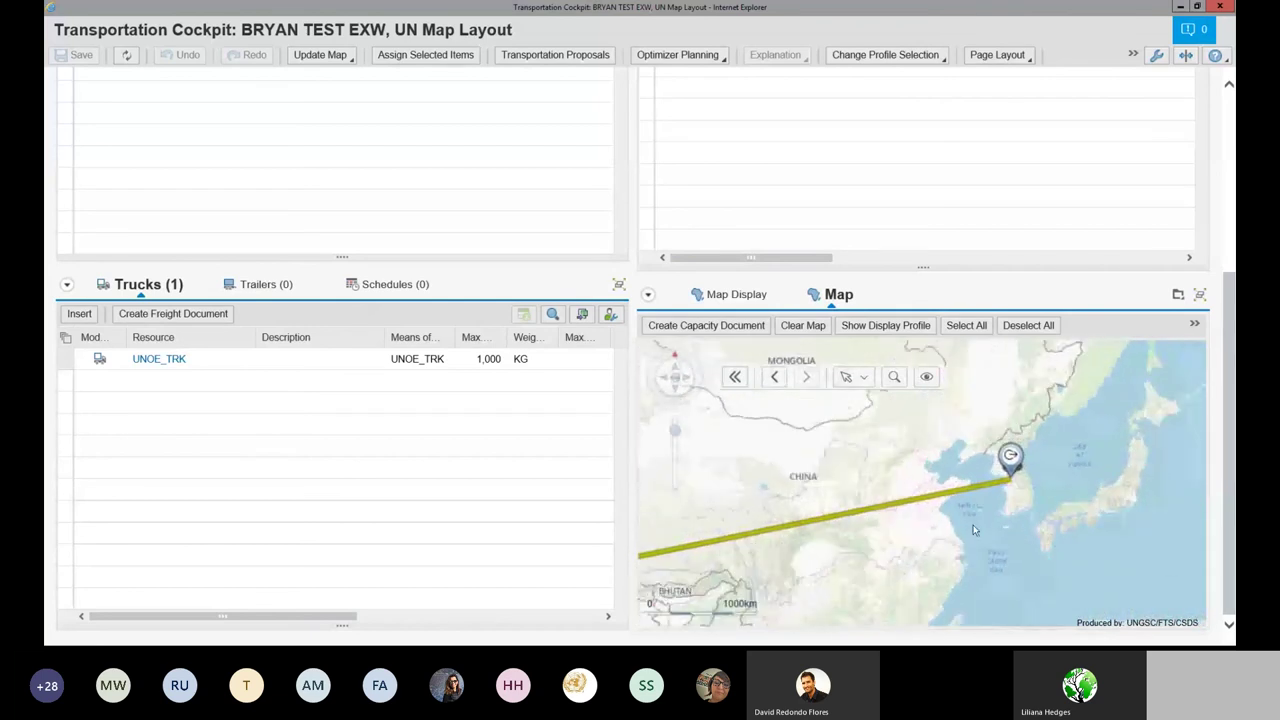
pyautogui.moveTo(1002, 493); pyautogui.dragTo(1096, 460)
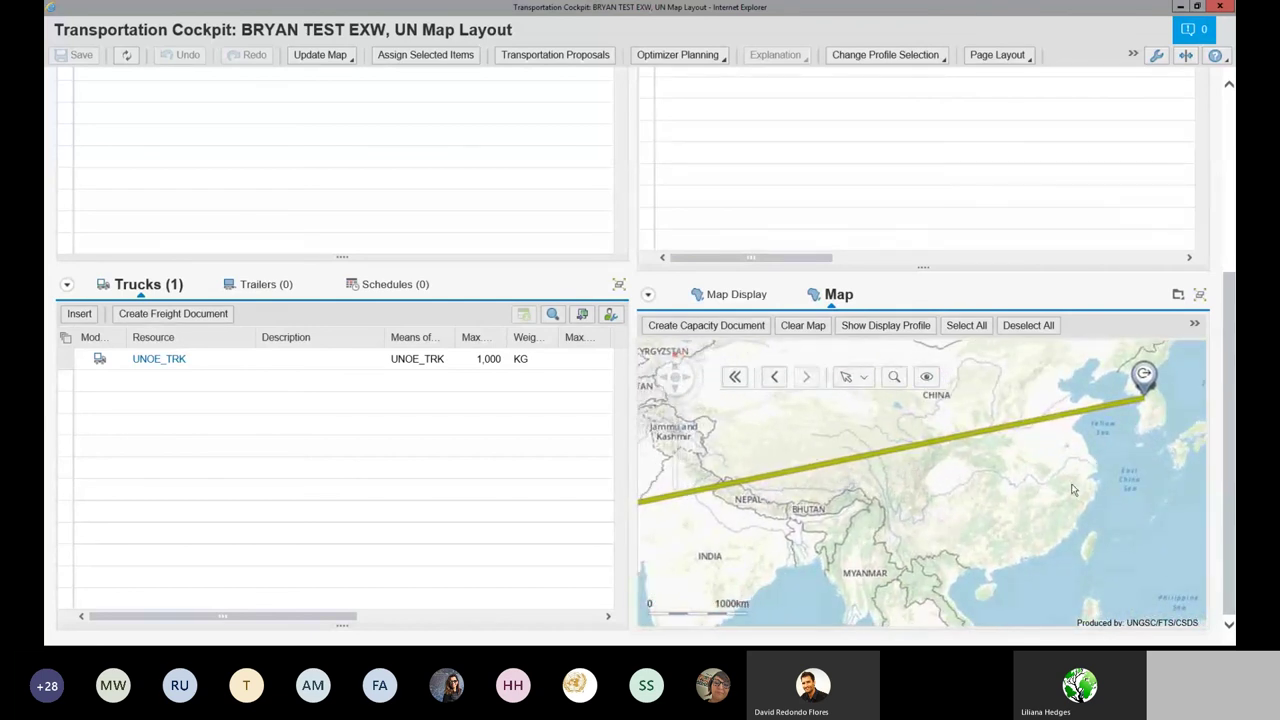
pyautogui.scroll(-3, 1059, 497)
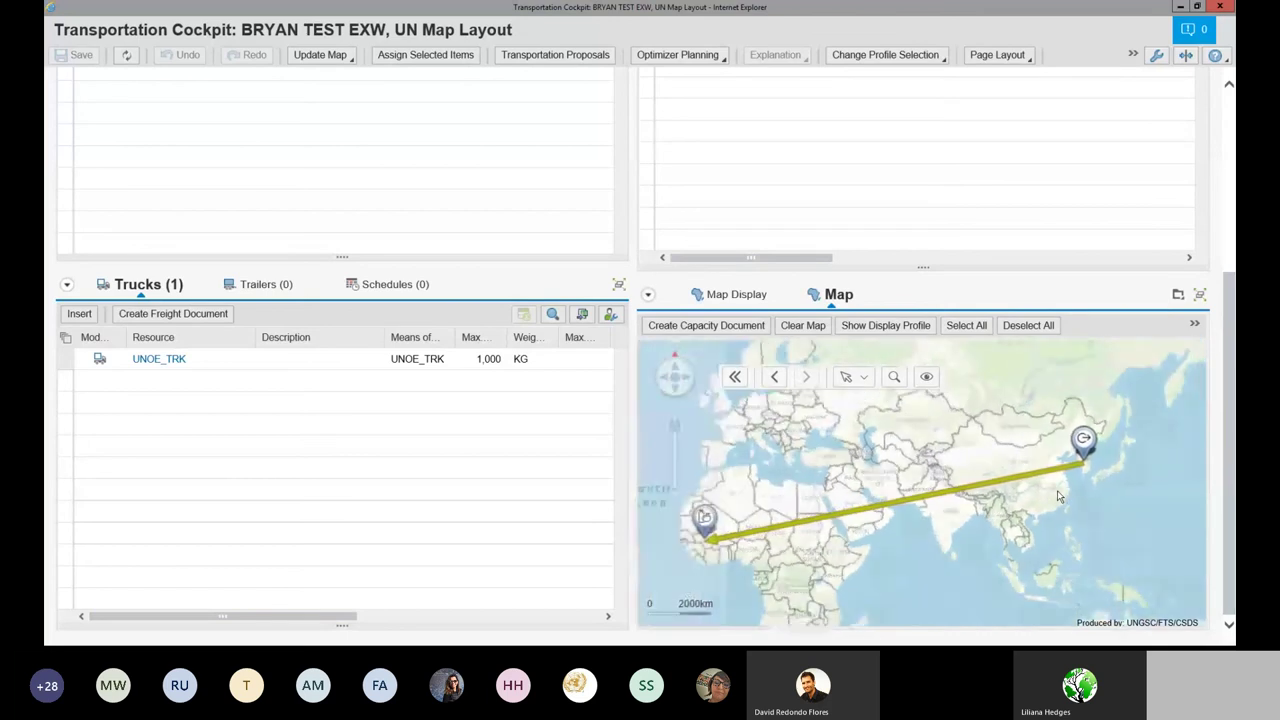
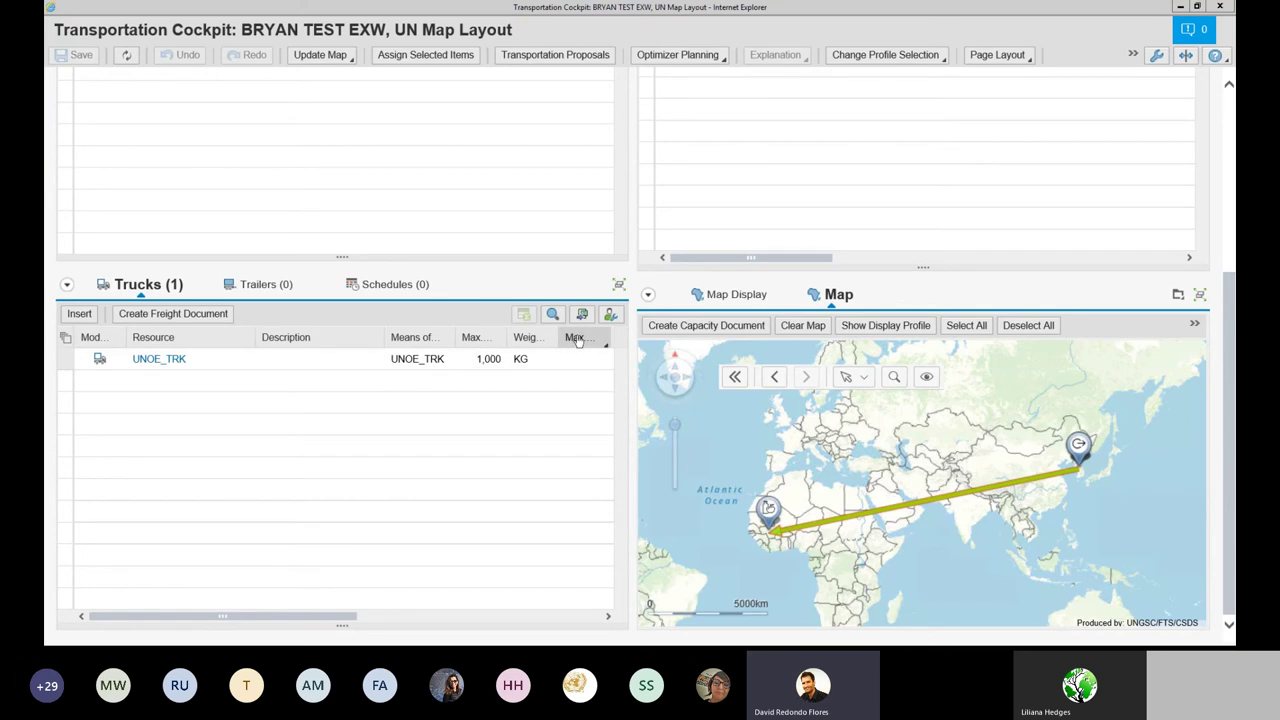
# Step: Generate transportation proposals for the two selected freight unit stages and dismiss the message log
pyautogui.click(1229, 239)
pyautogui.click(1229, 197)
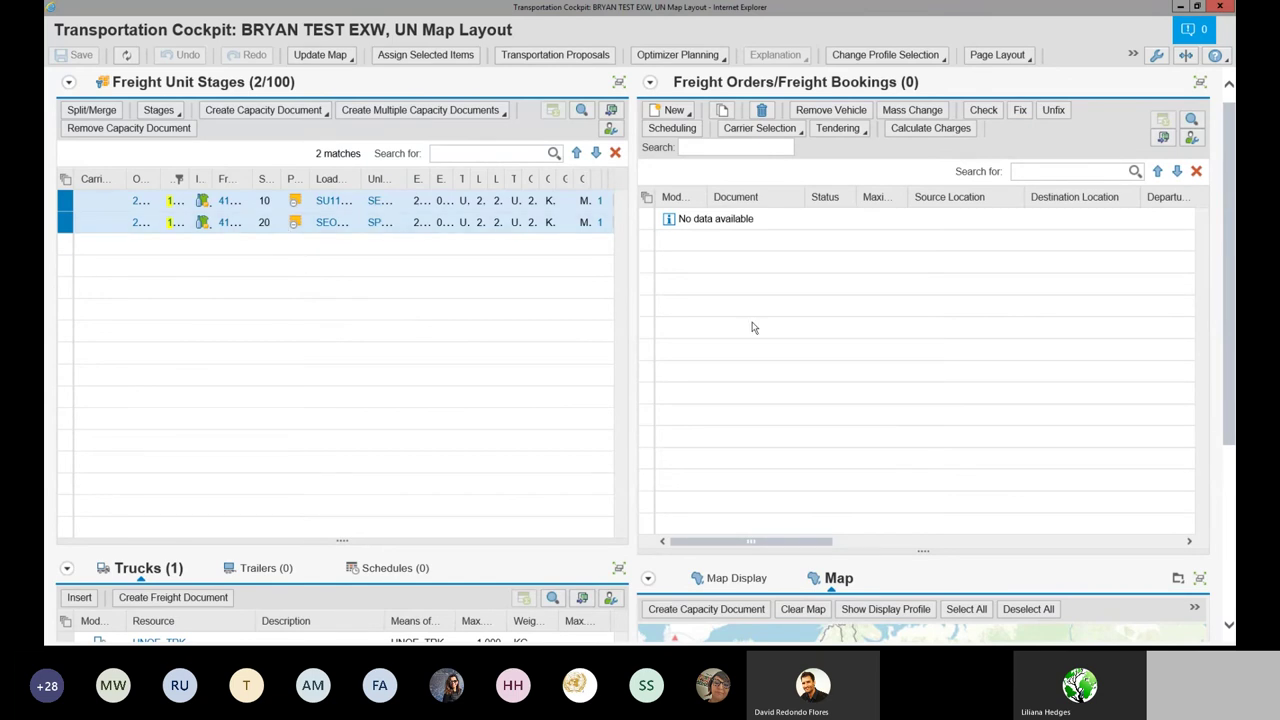
pyautogui.scroll(-3, 820, 431)
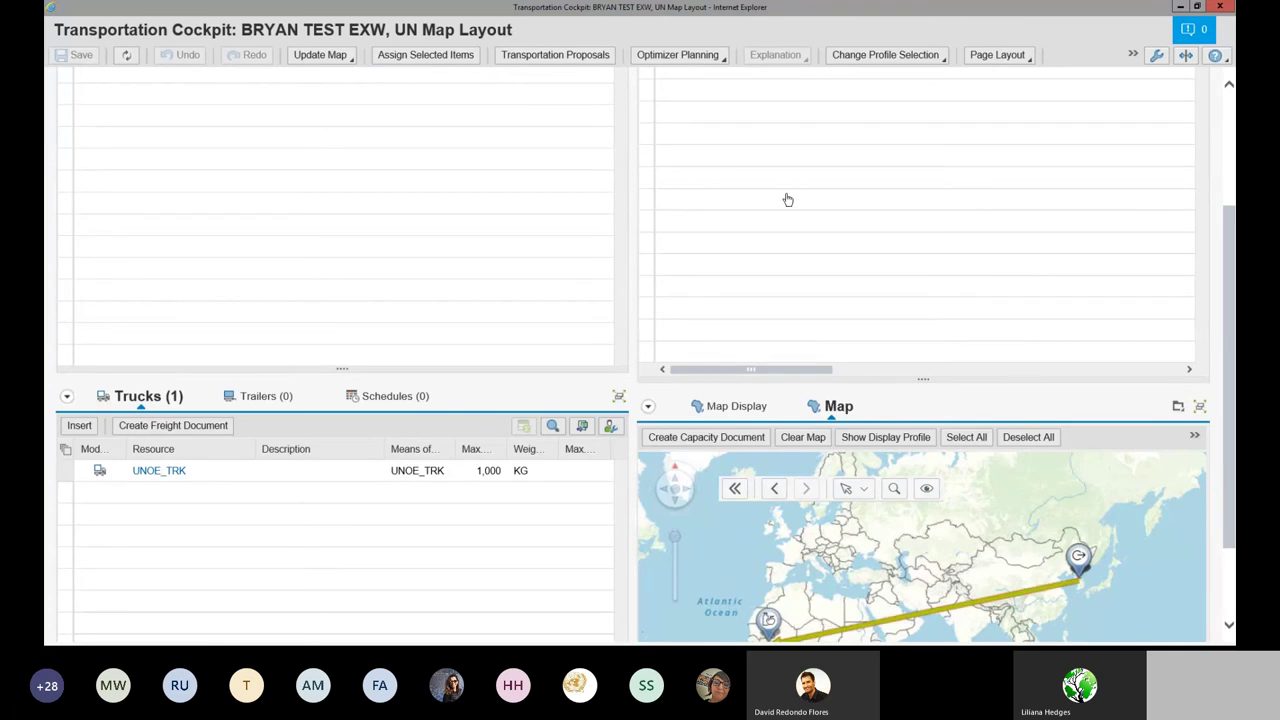
pyautogui.scroll(3, 786, 200)
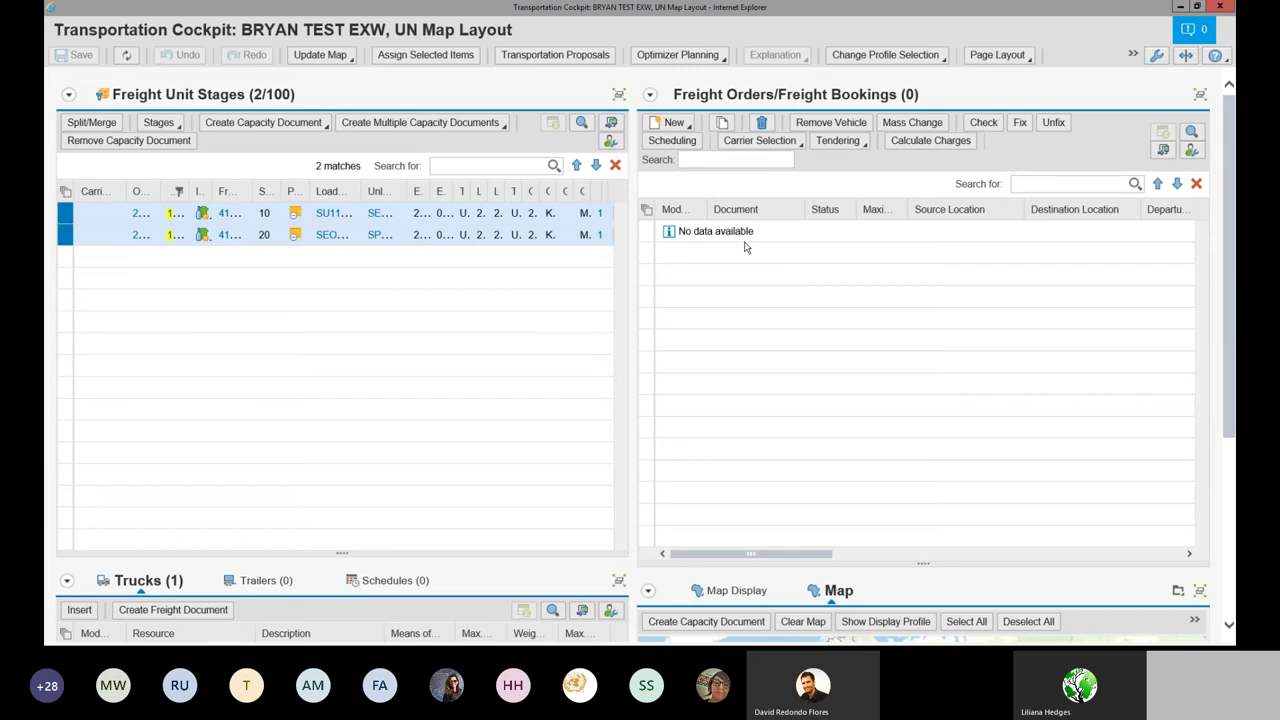
pyautogui.click(553, 60)
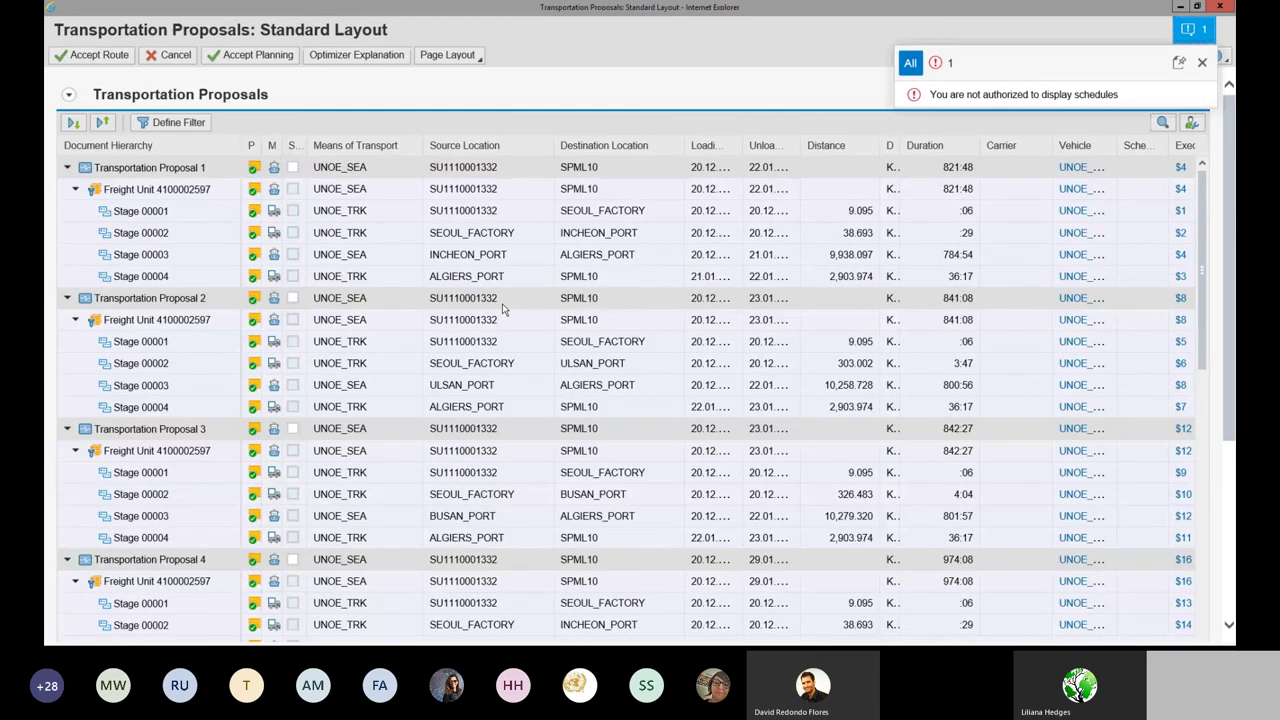
pyautogui.click(1205, 63)
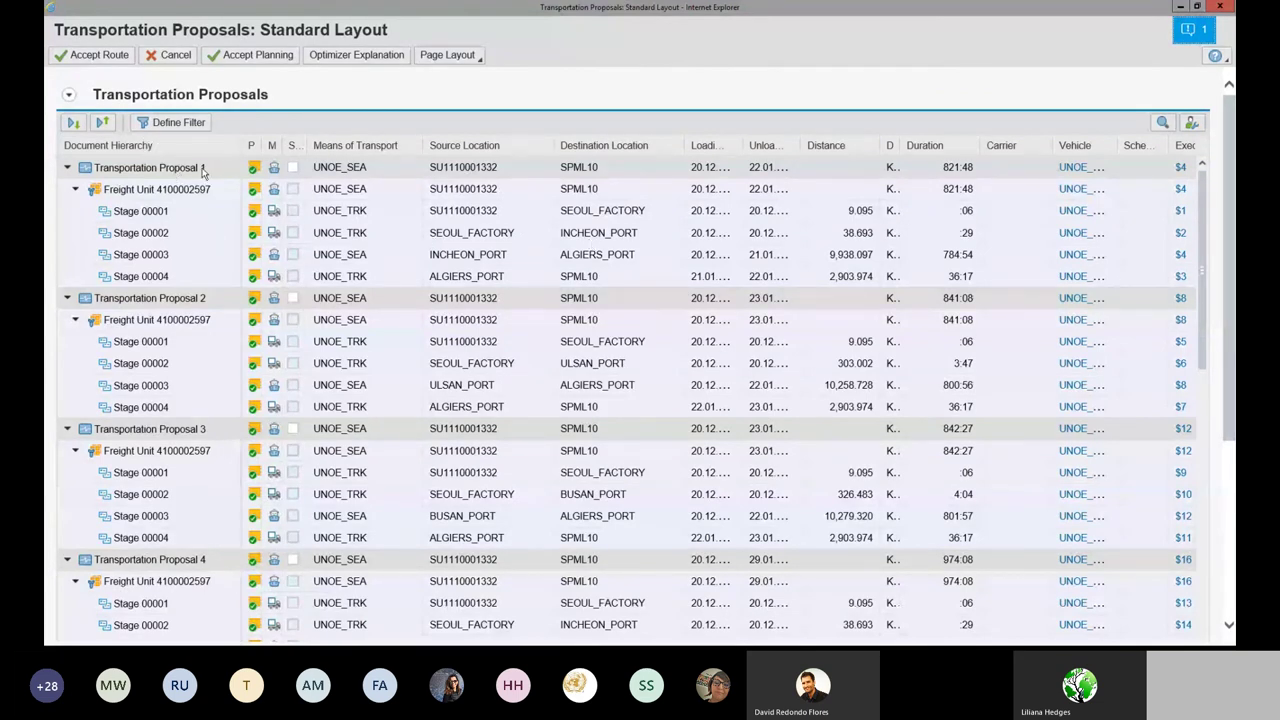
# Step: Review Transportation Proposals 1 to 20, comparing the ports, means of transport, distances and durations of their stages
pyautogui.scroll(-5, 222, 262)
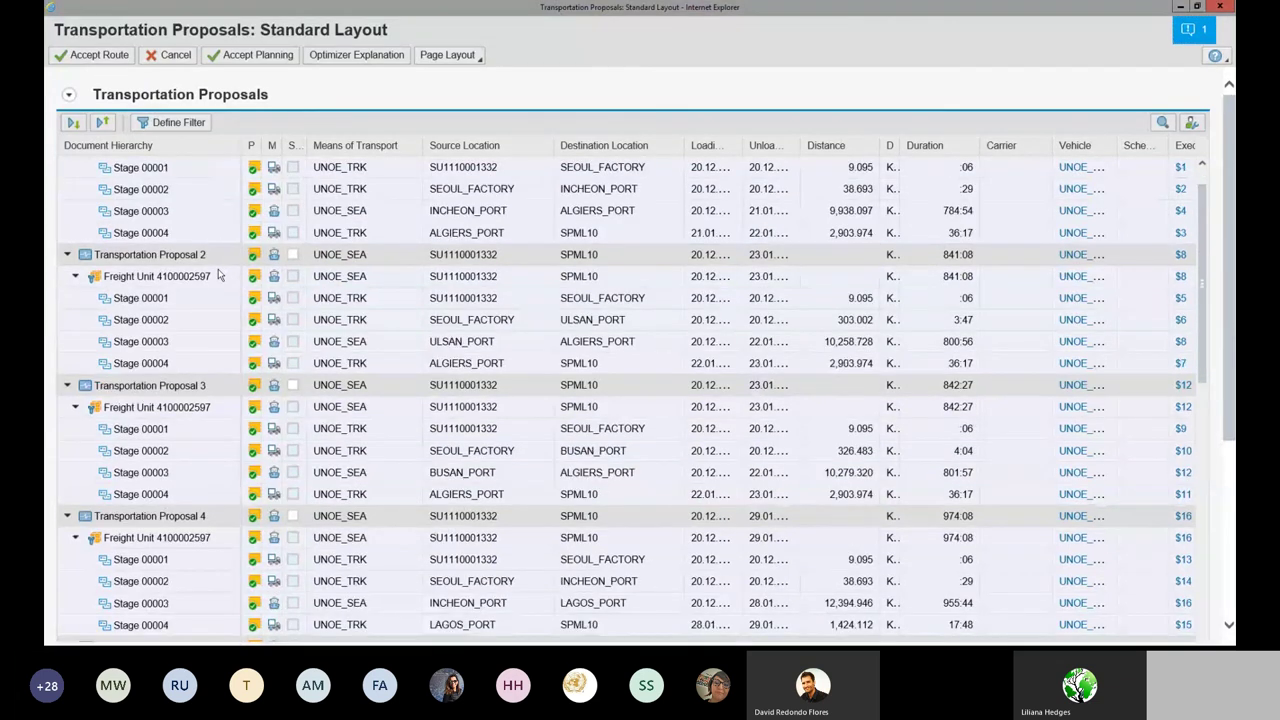
pyautogui.scroll(-5, 213, 297)
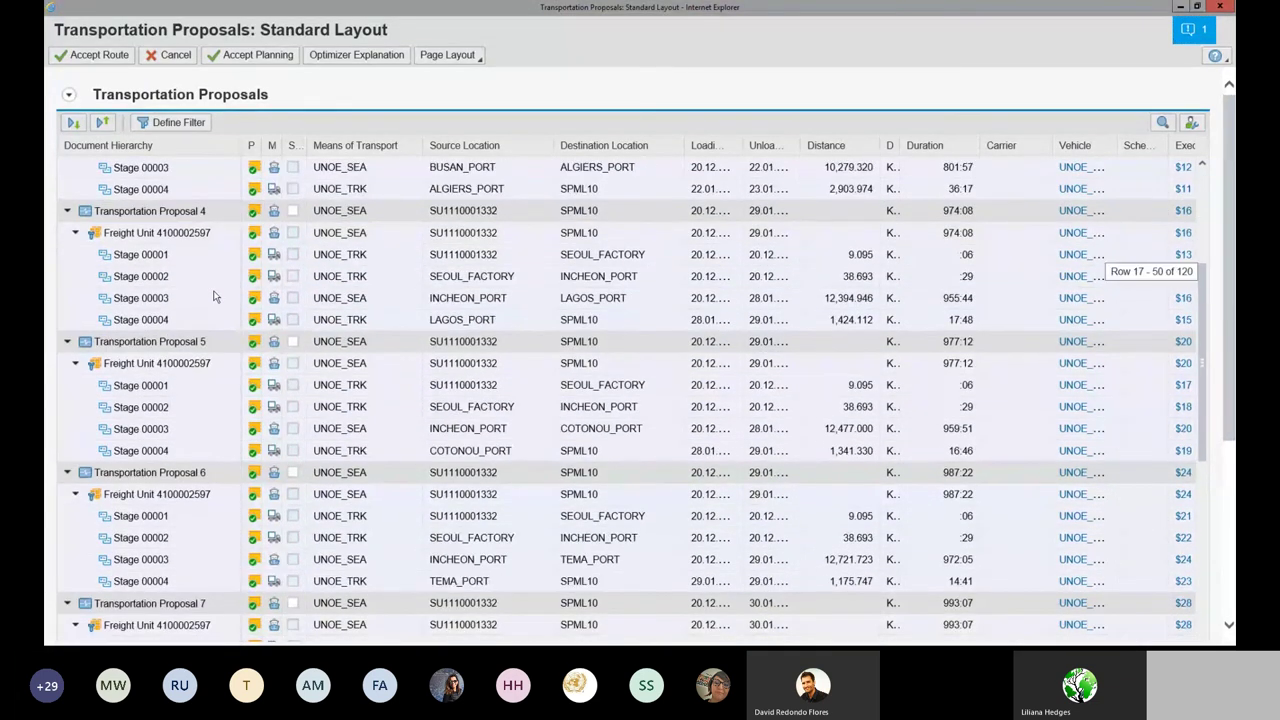
pyautogui.scroll(-6, 213, 297)
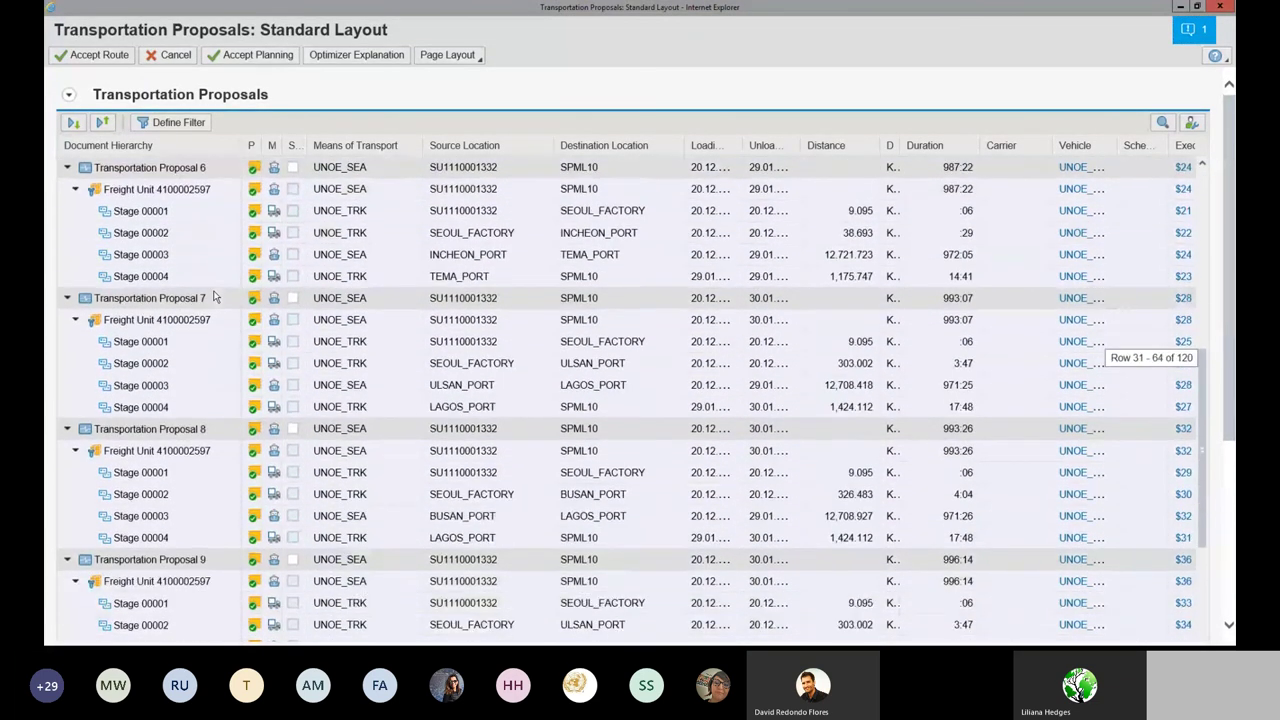
pyautogui.scroll(-12, 213, 297)
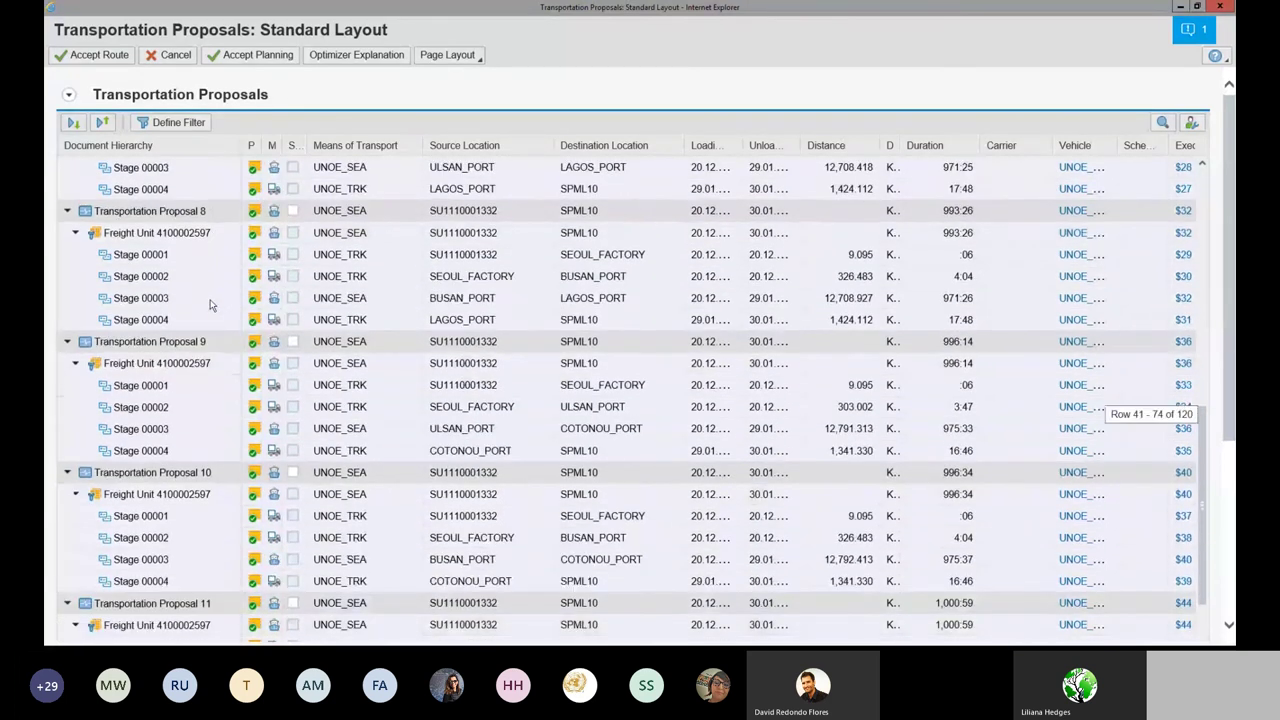
pyautogui.scroll(-3, 200, 320)
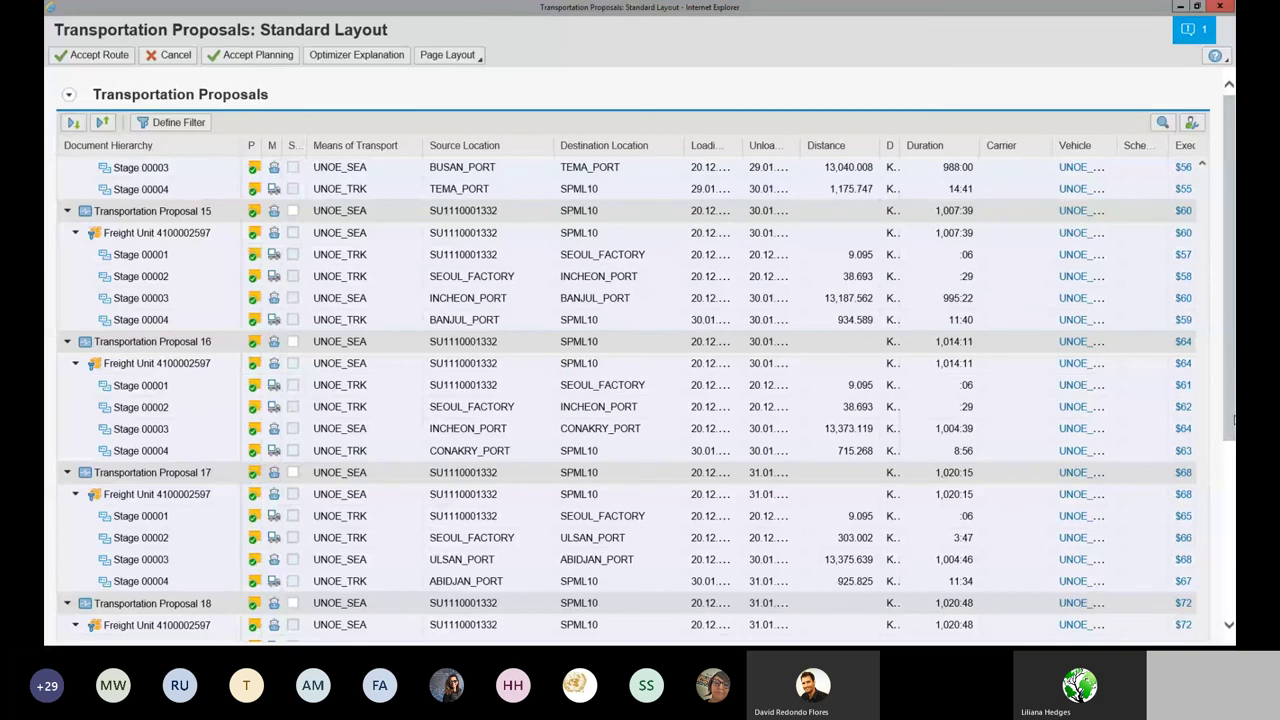
pyautogui.scroll(-3, 1234, 500)
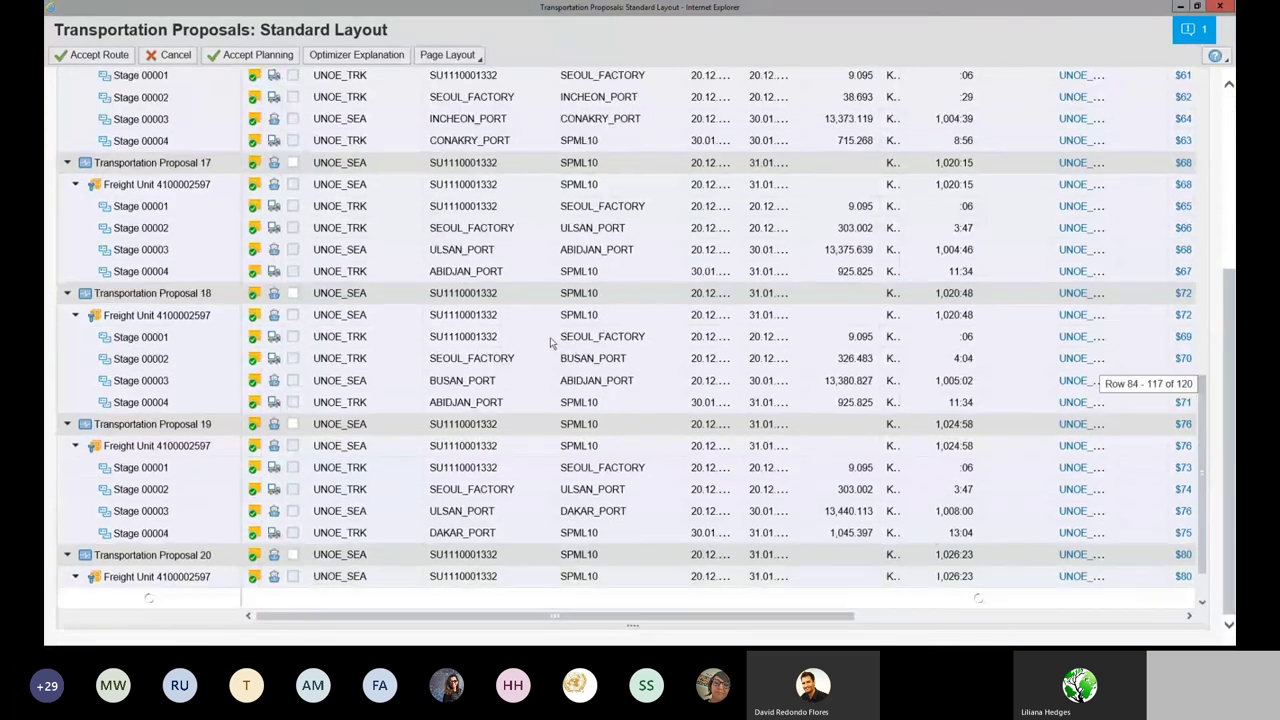
pyautogui.scroll(-1, 550, 343)
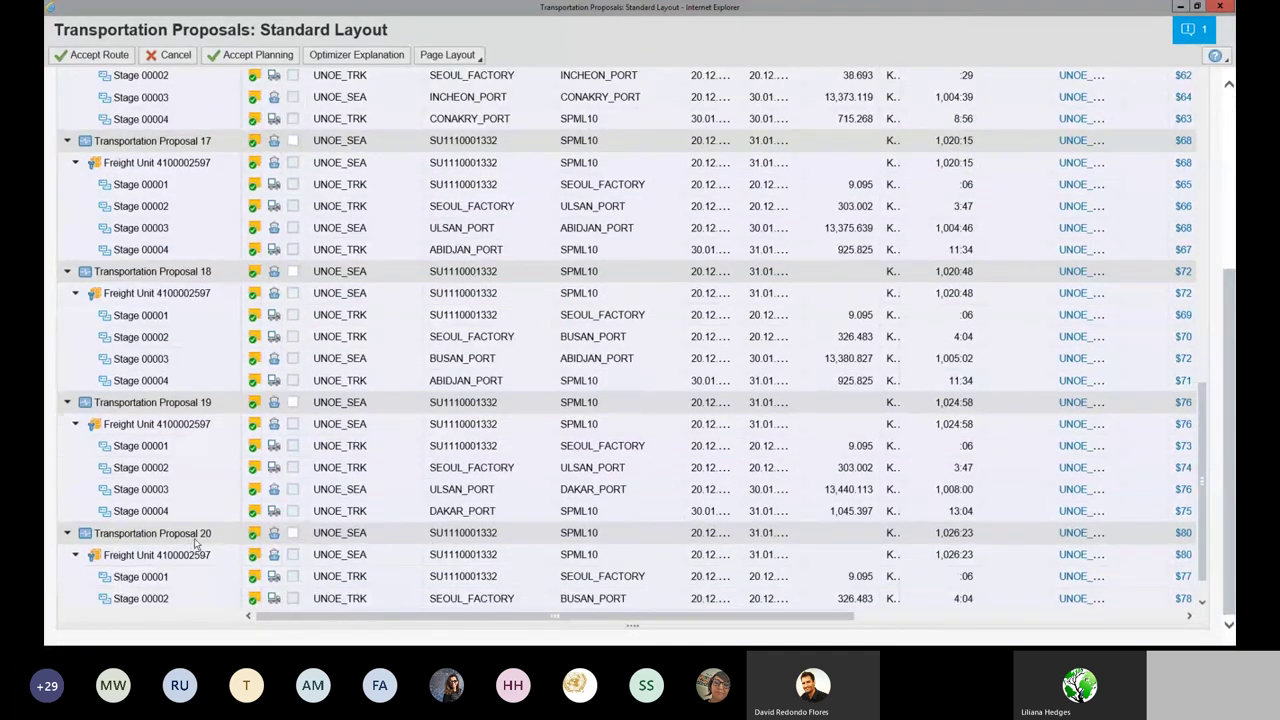
pyautogui.scroll(-1, 296, 518)
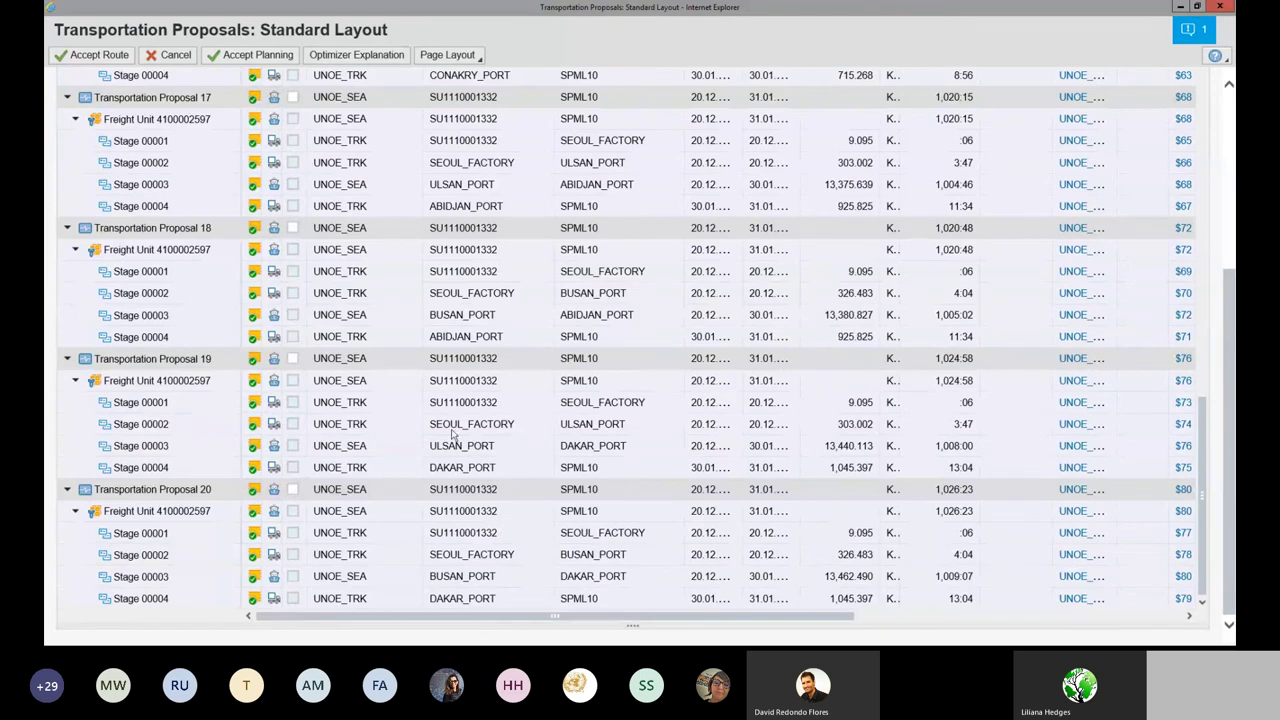
pyautogui.scroll(5, 460, 420)
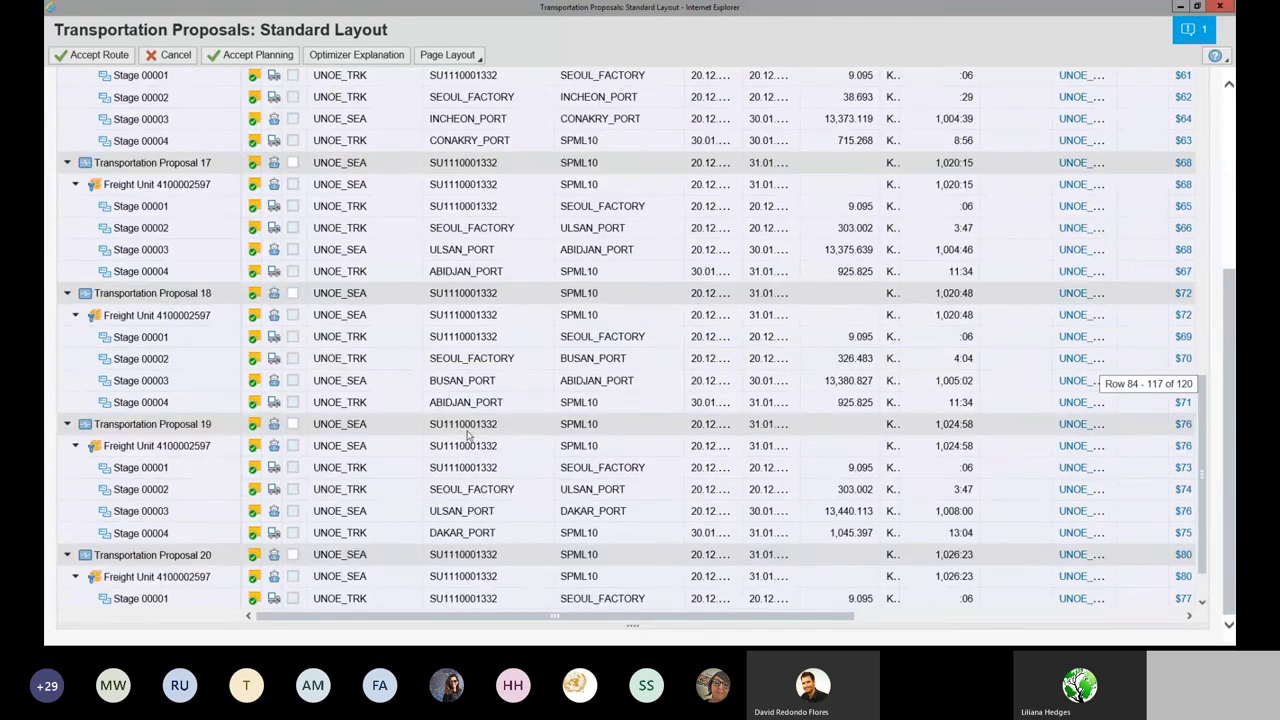
pyautogui.scroll(10, 531, 402)
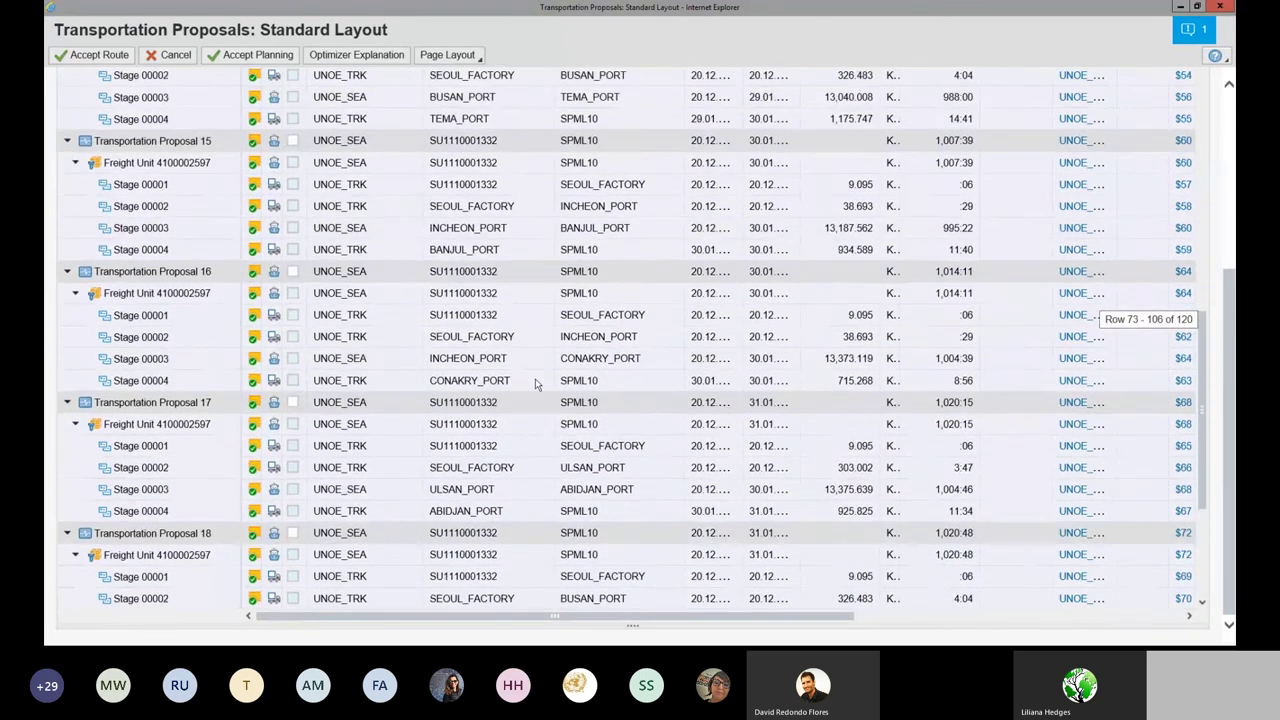
pyautogui.scroll(5, 533, 378)
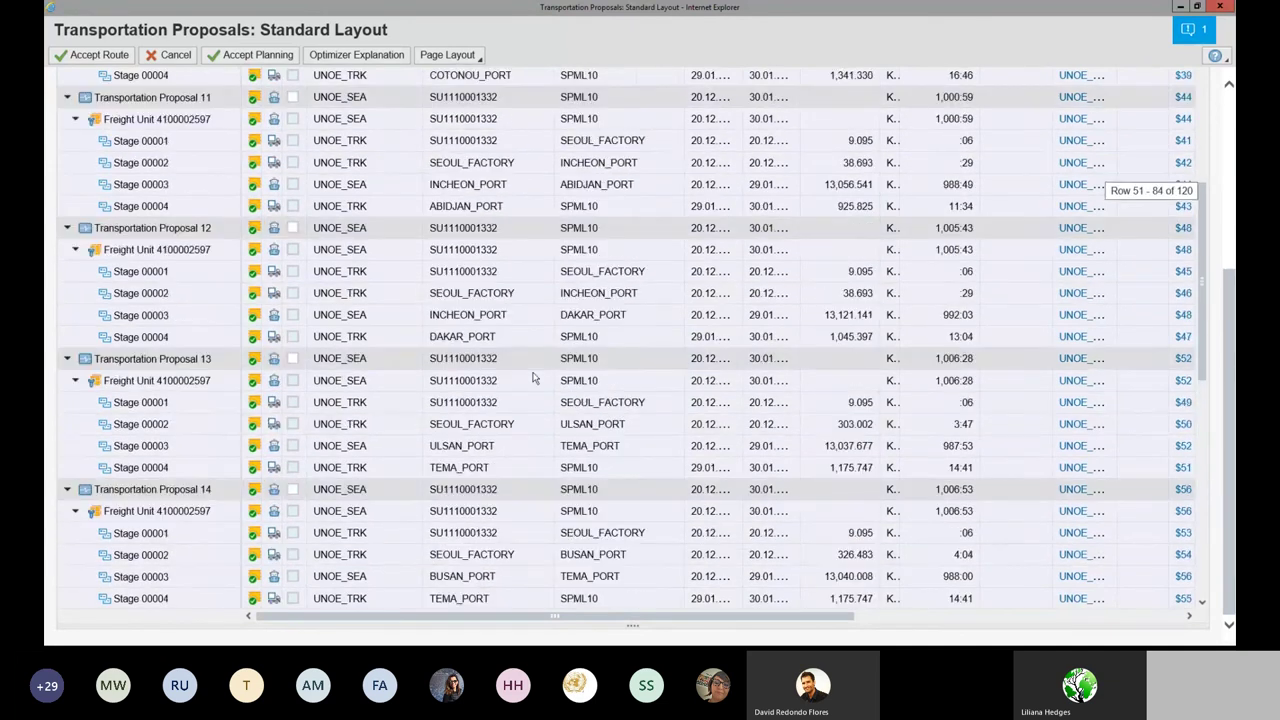
pyautogui.scroll(2, 533, 380)
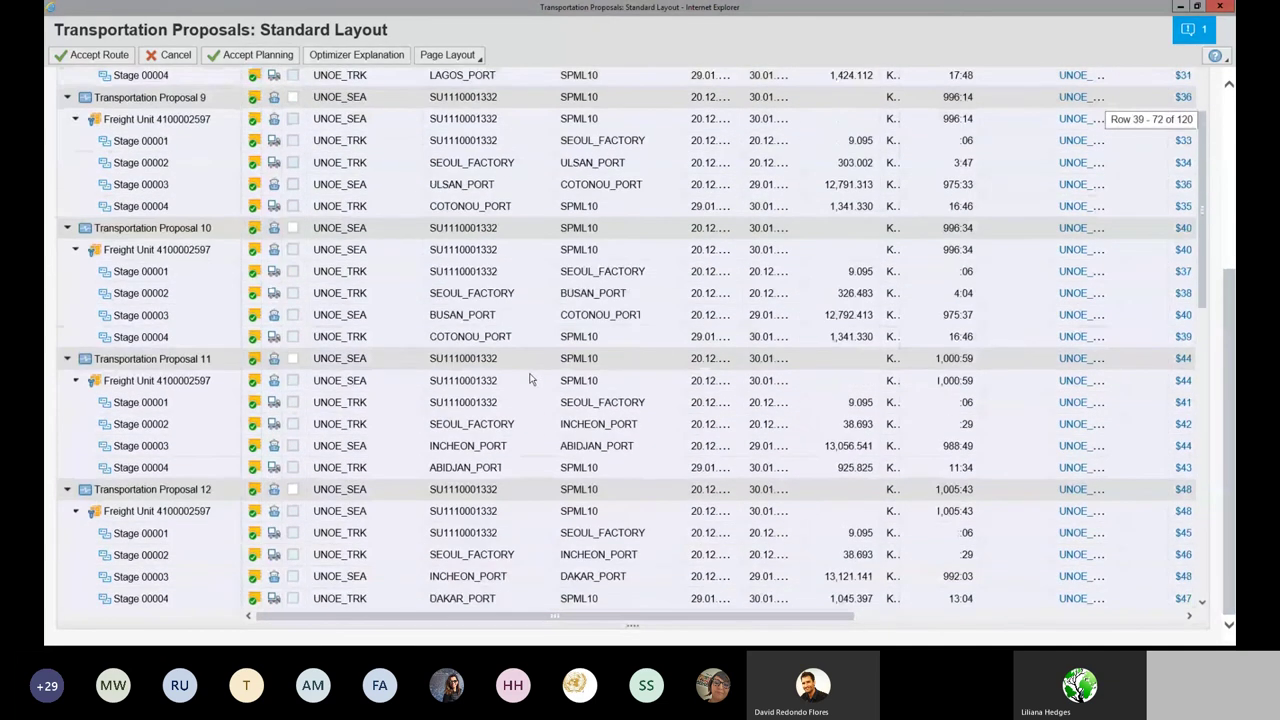
# Step: Widen the mode of transport, loading start date and unloading end date columns of the transportation proposals
pyautogui.scroll(5, 530, 379)
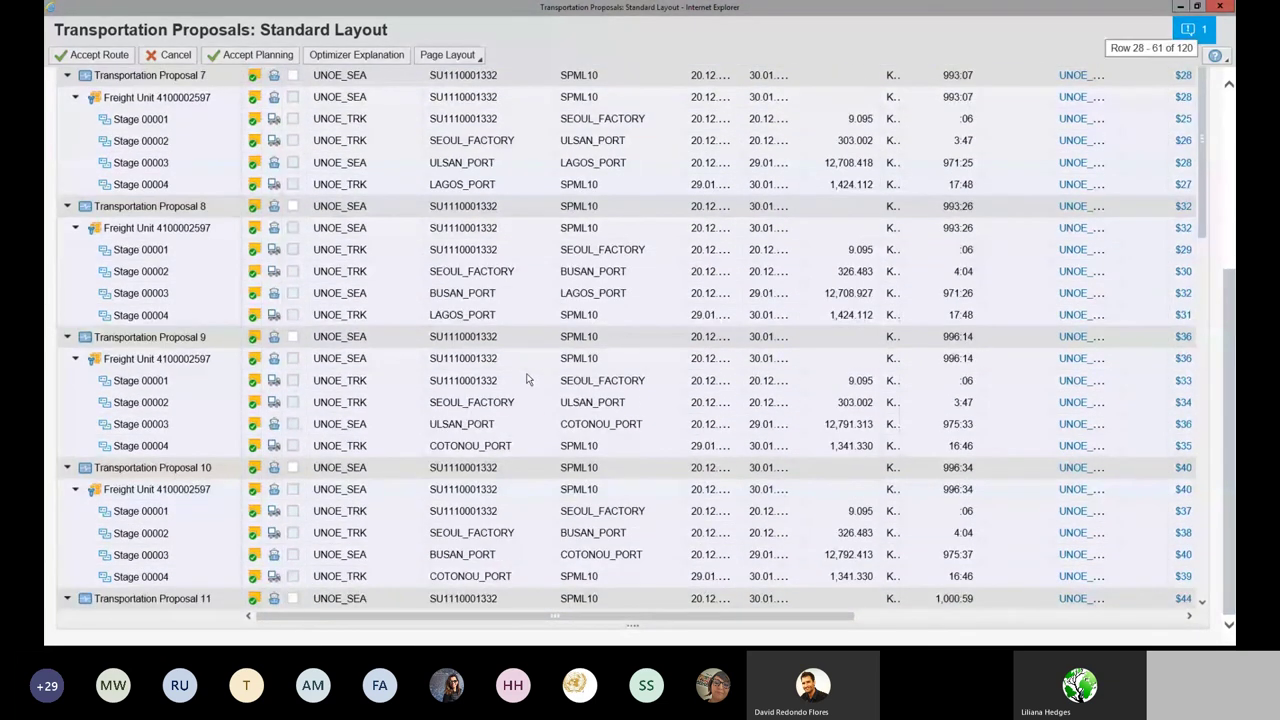
pyautogui.scroll(7, 1219, 331)
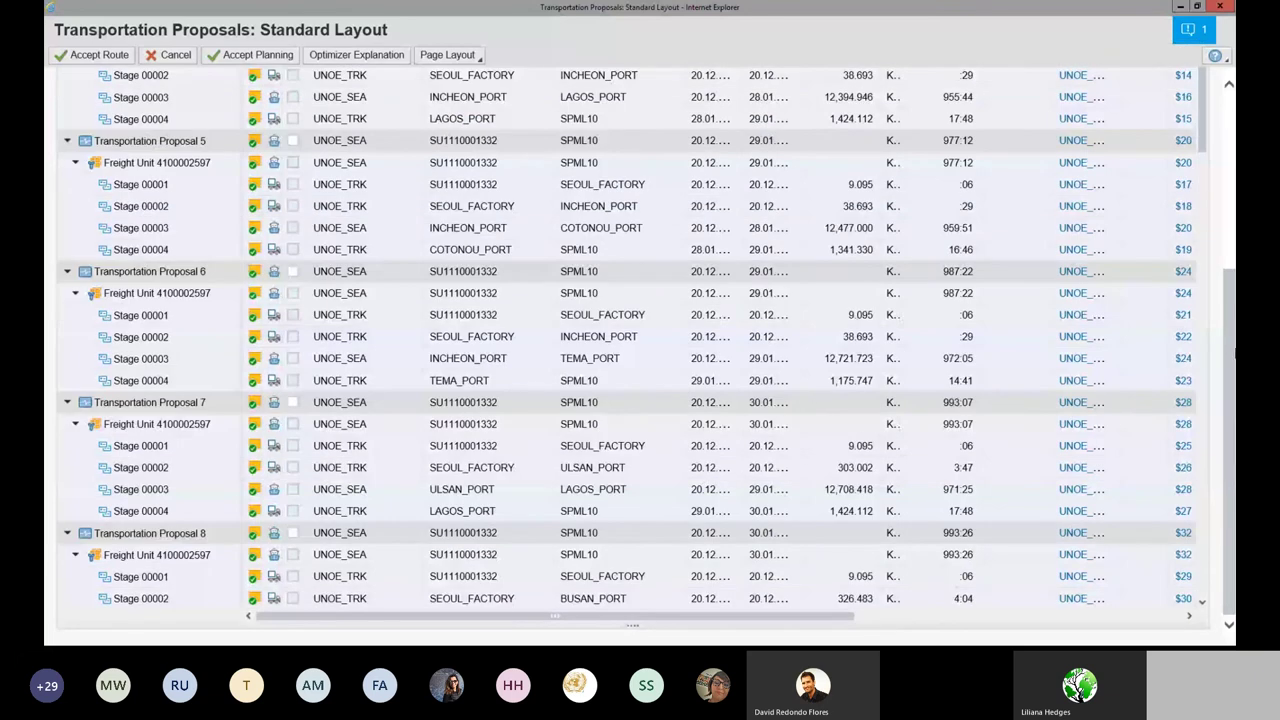
pyautogui.scroll(5, 1215, 345)
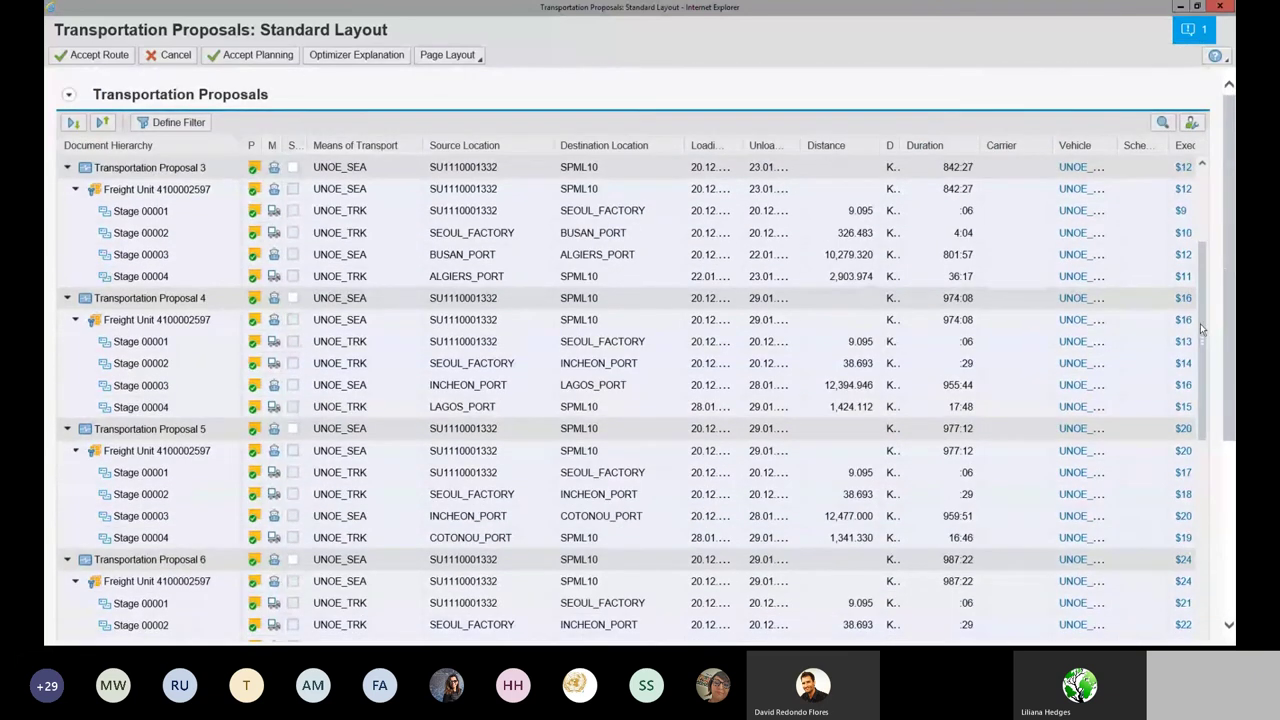
pyautogui.scroll(5, 1202, 185)
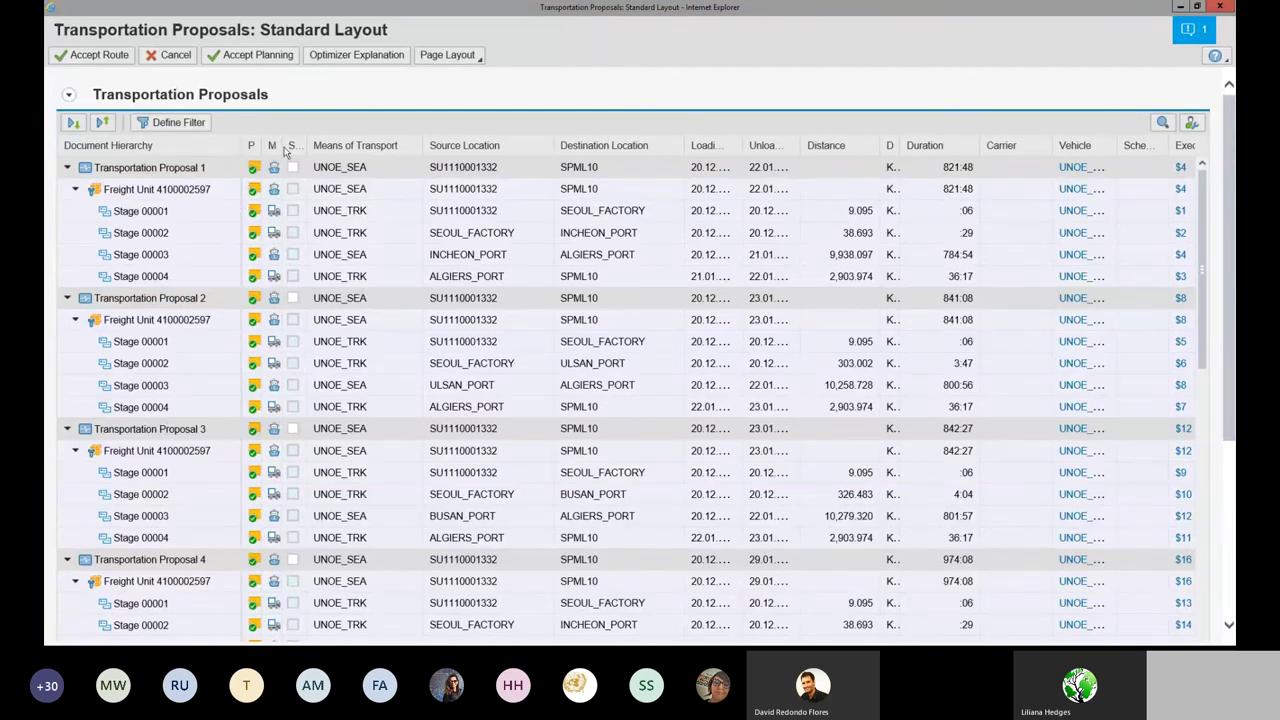
pyautogui.moveTo(290, 150); pyautogui.dragTo(324, 150)
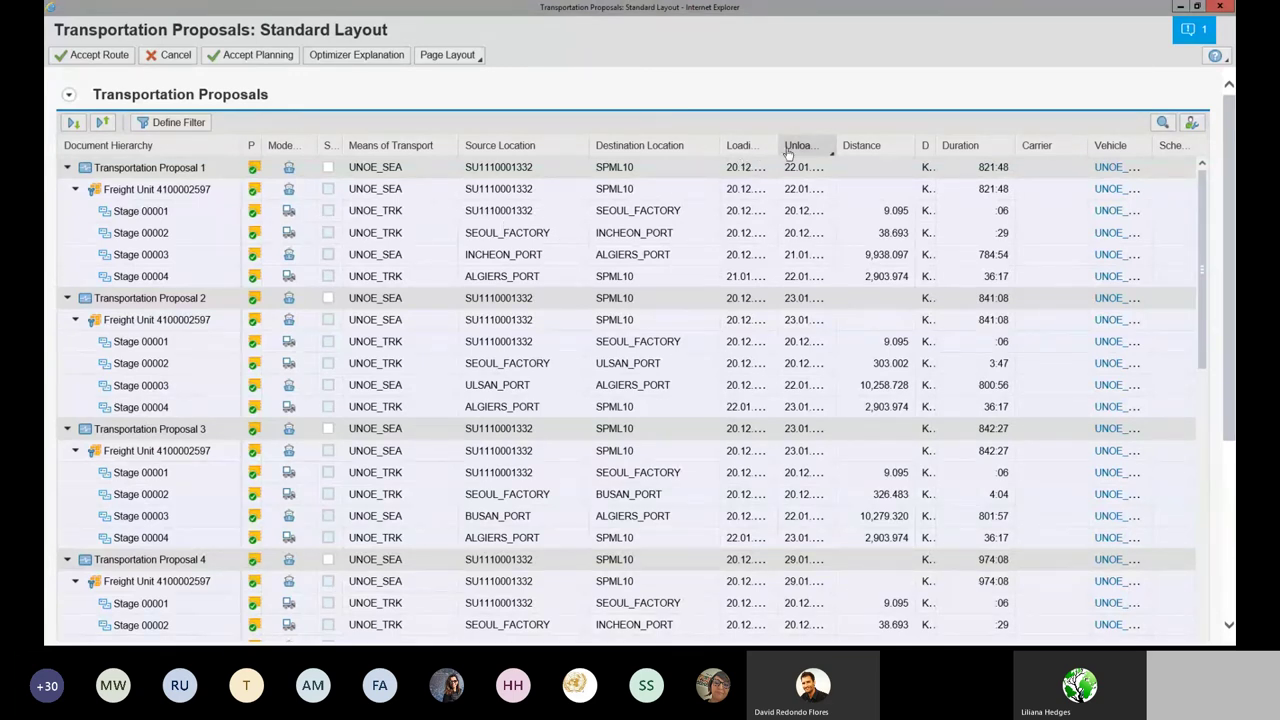
pyautogui.moveTo(774, 148); pyautogui.dragTo(941, 150)
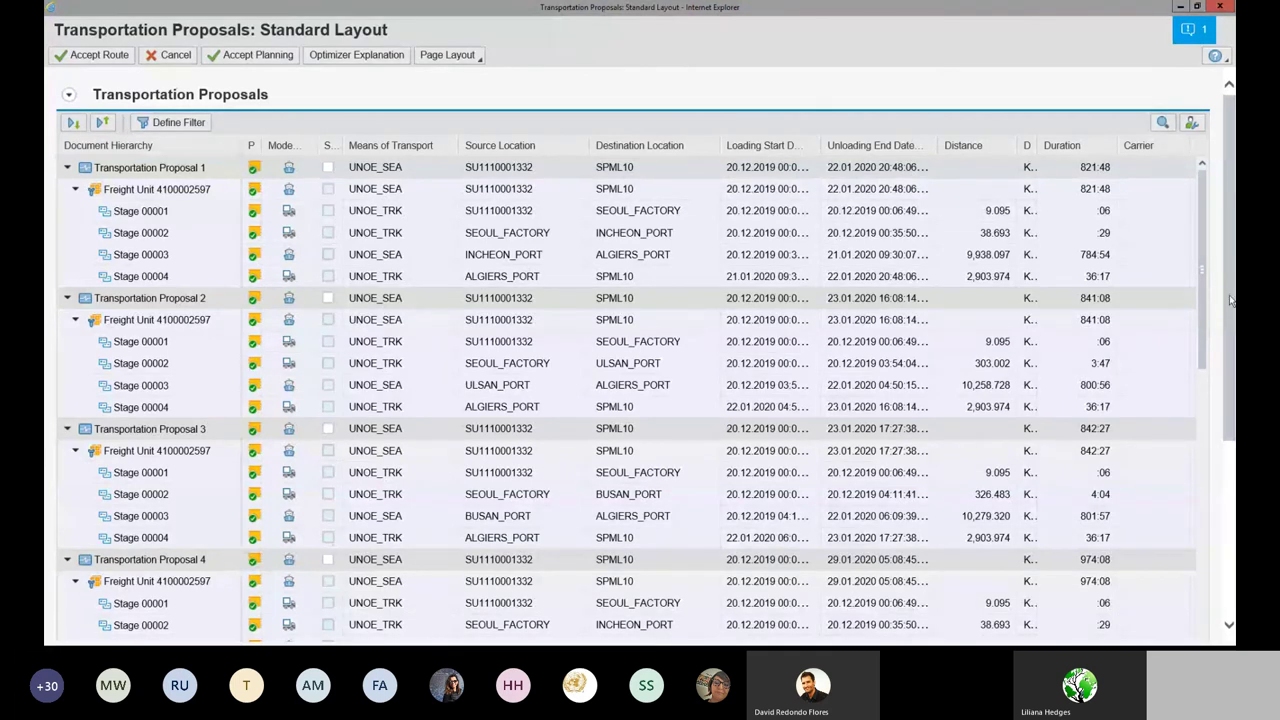
# Step: Examine the remaining columns of the transportation proposals, from Distance and Duration across to Freight Order Costs
pyautogui.moveTo(1226, 309); pyautogui.dragTo(1195, 250)
pyautogui.moveTo(1232, 205); pyautogui.dragTo(1230, 533)
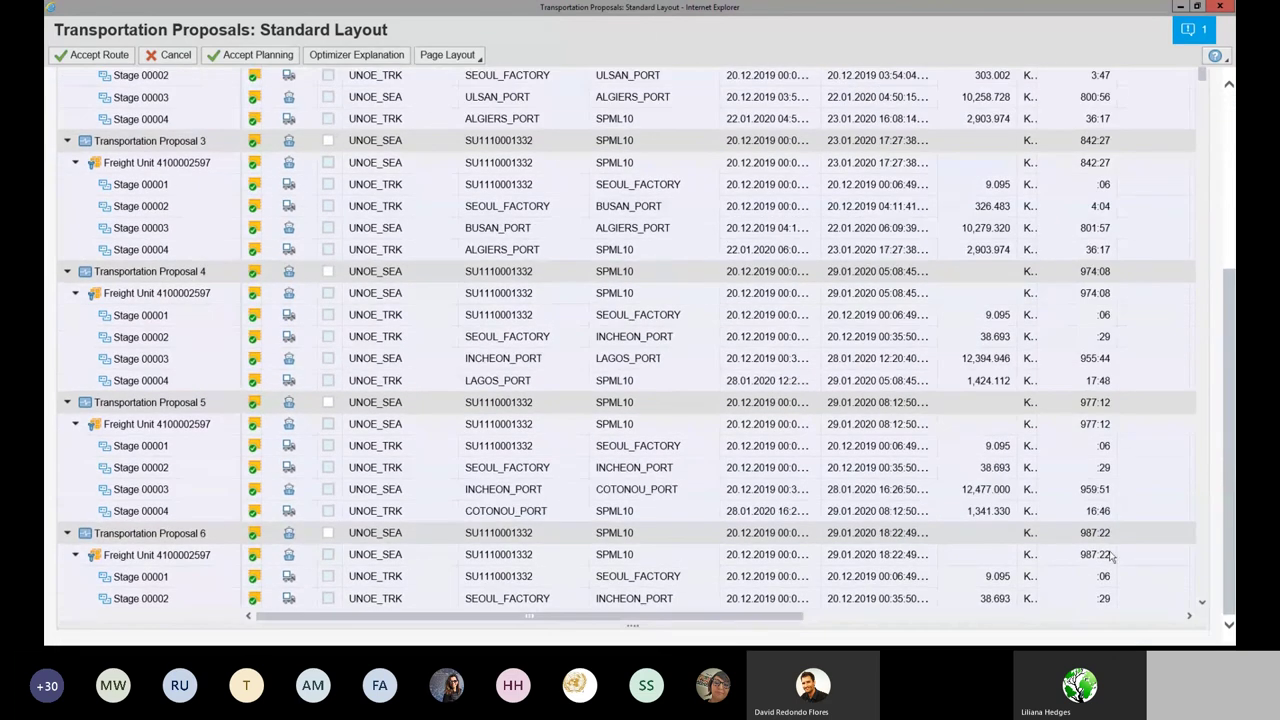
pyautogui.moveTo(808, 617); pyautogui.dragTo(985, 603)
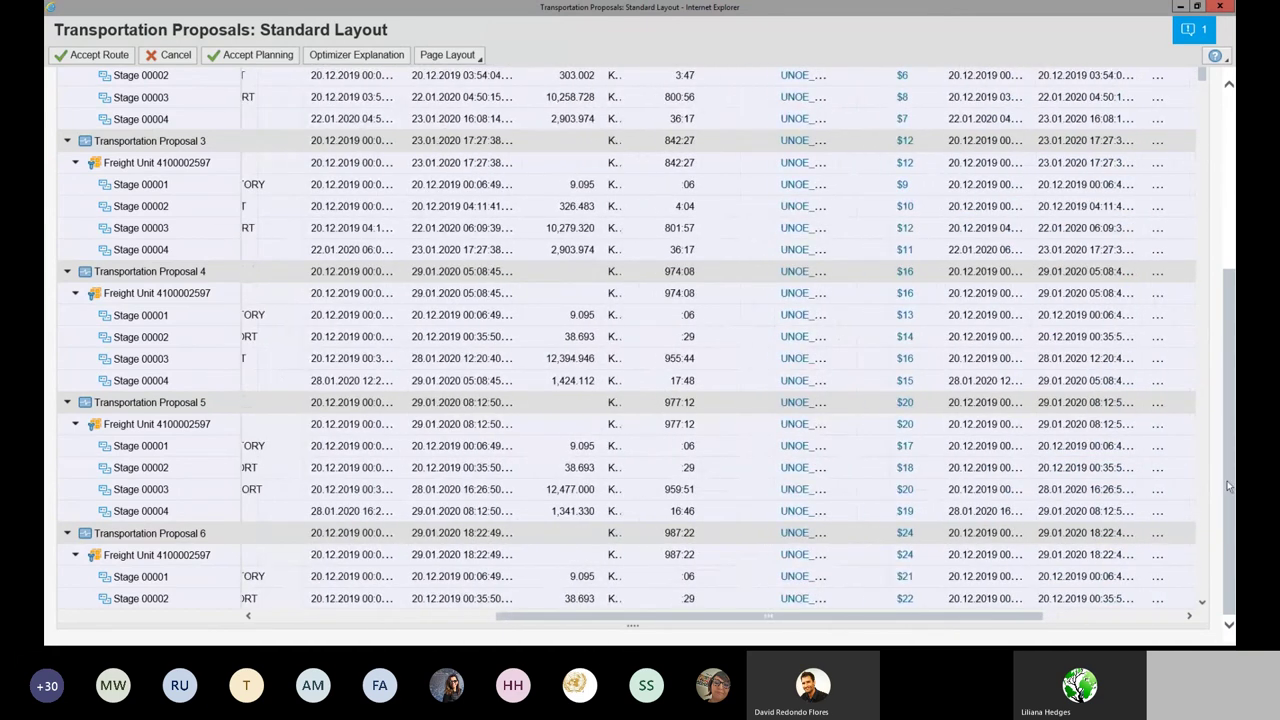
pyautogui.moveTo(1228, 410); pyautogui.dragTo(1230, 88)
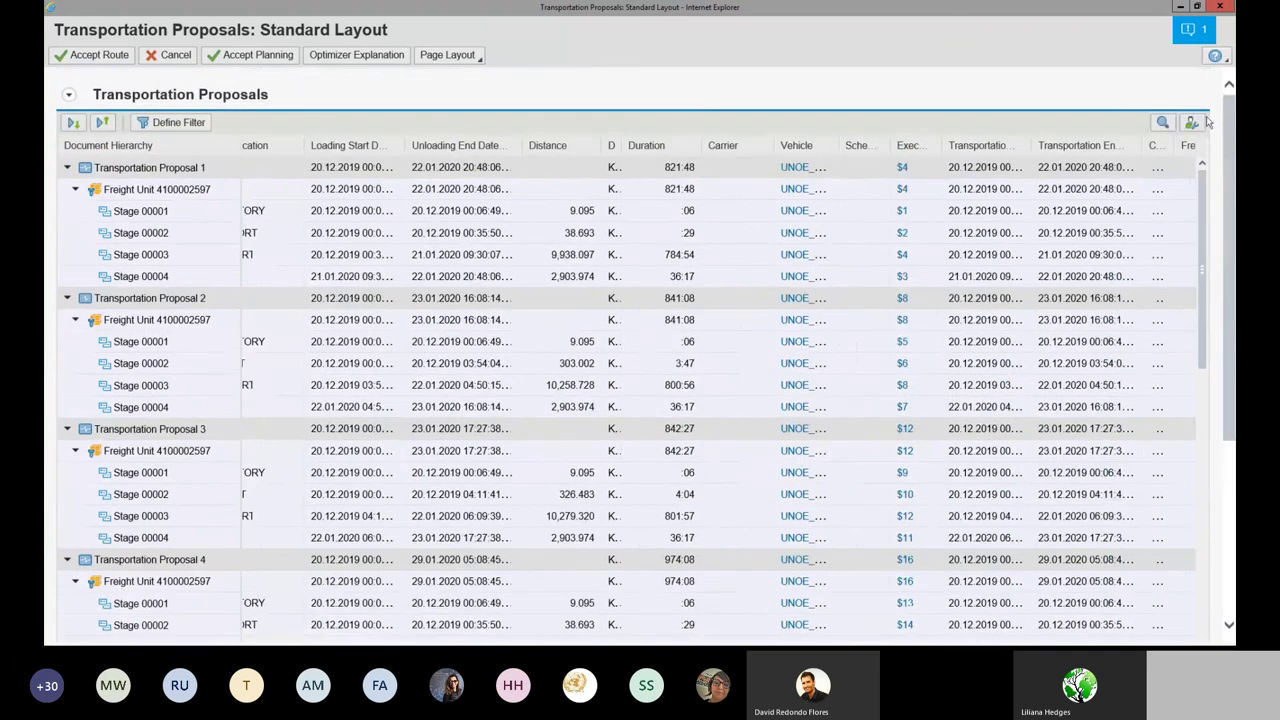
pyautogui.moveTo(1200, 268); pyautogui.dragTo(1205, 172)
pyautogui.scroll(-3, 978, 606)
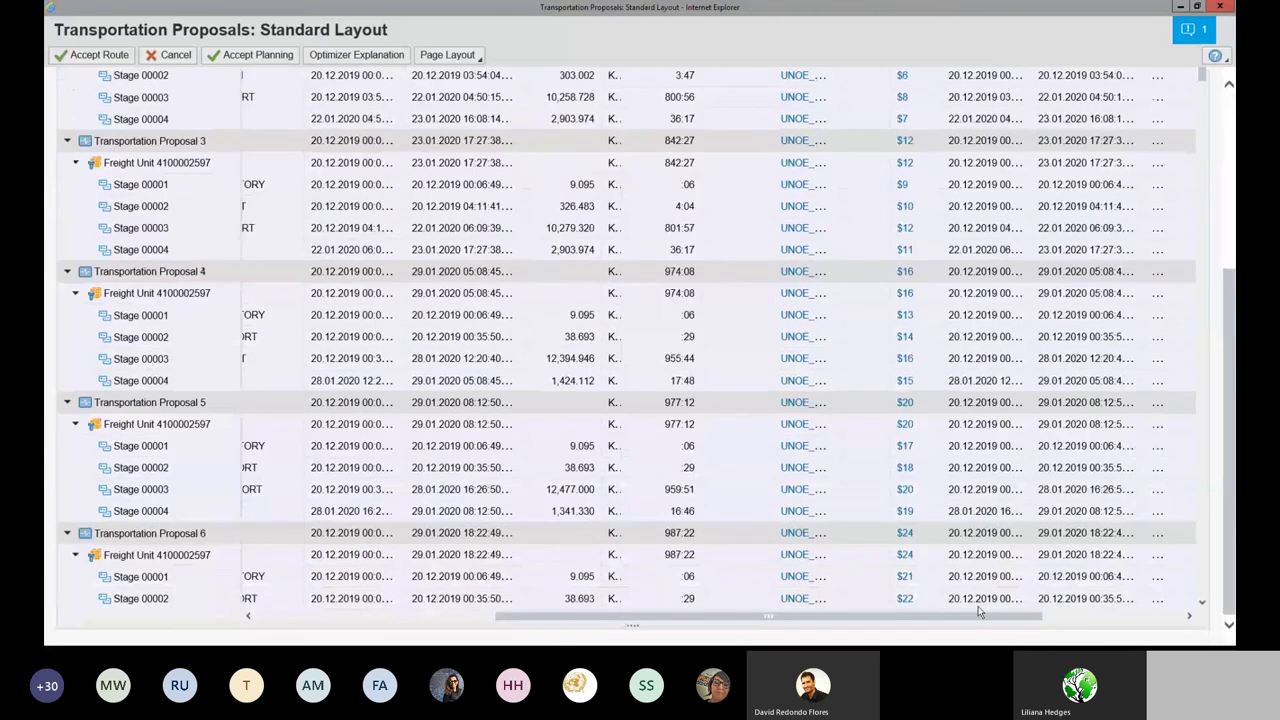
pyautogui.click(1157, 618)
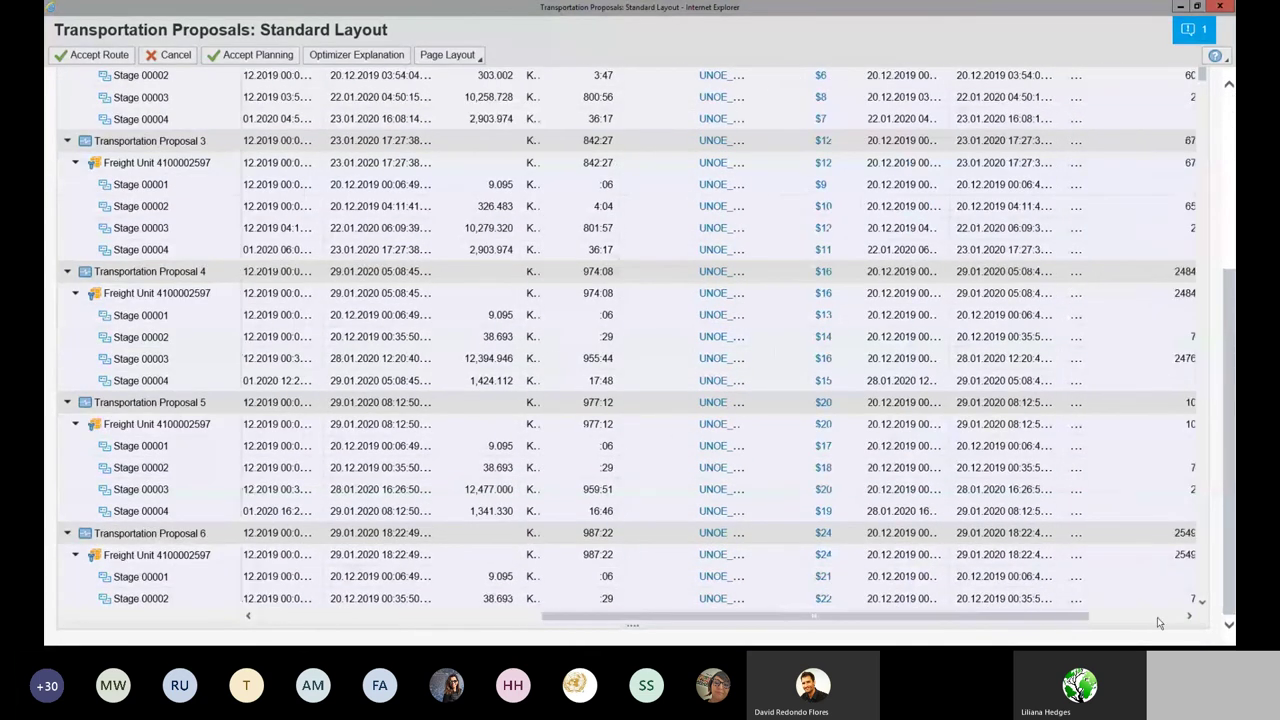
pyautogui.click(1158, 620)
pyautogui.scroll(3, 1228, 413)
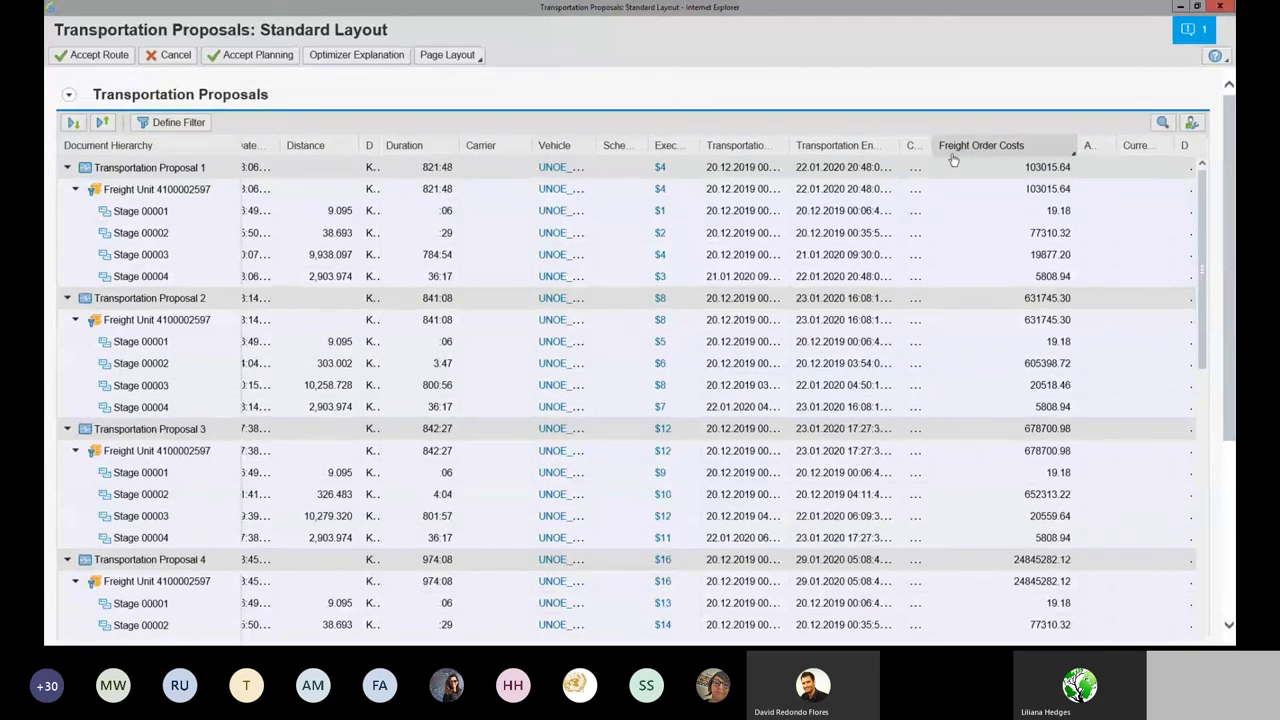
# Step: Compare the proposals by Freight Order Costs in ascending and descending order, leaving them sorted ascending
pyautogui.click(1043, 147)
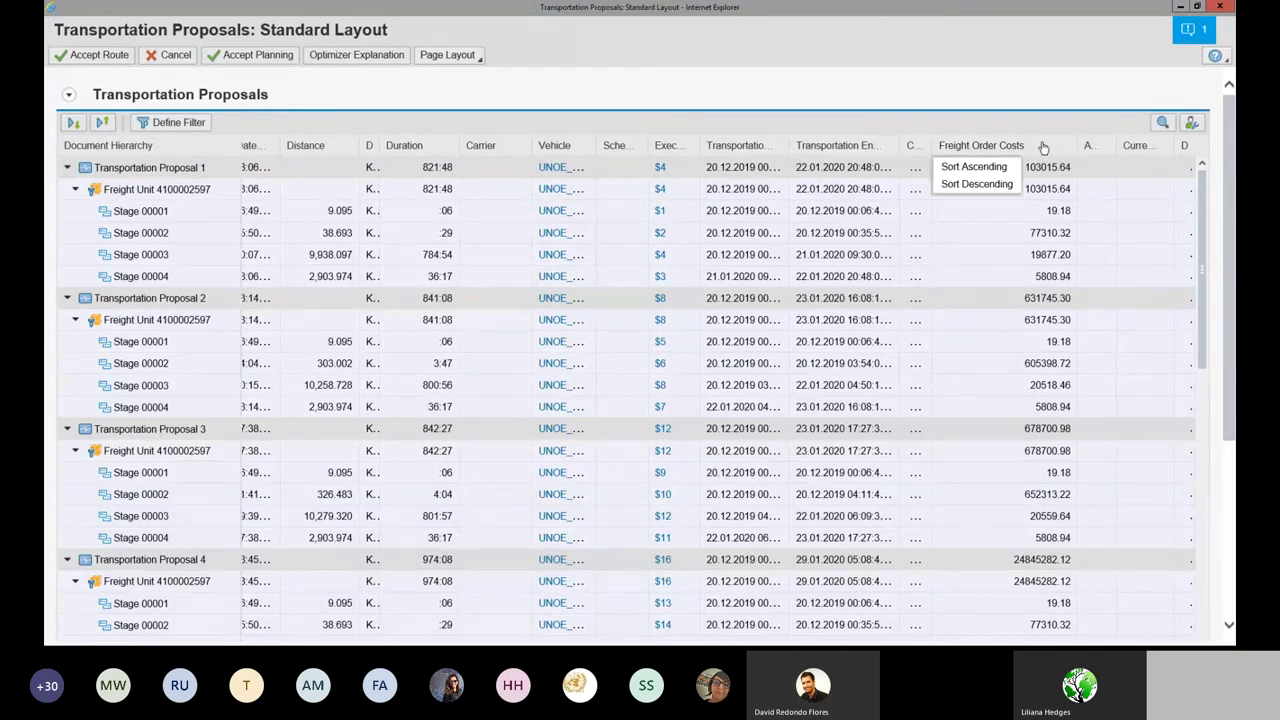
pyautogui.click(988, 168)
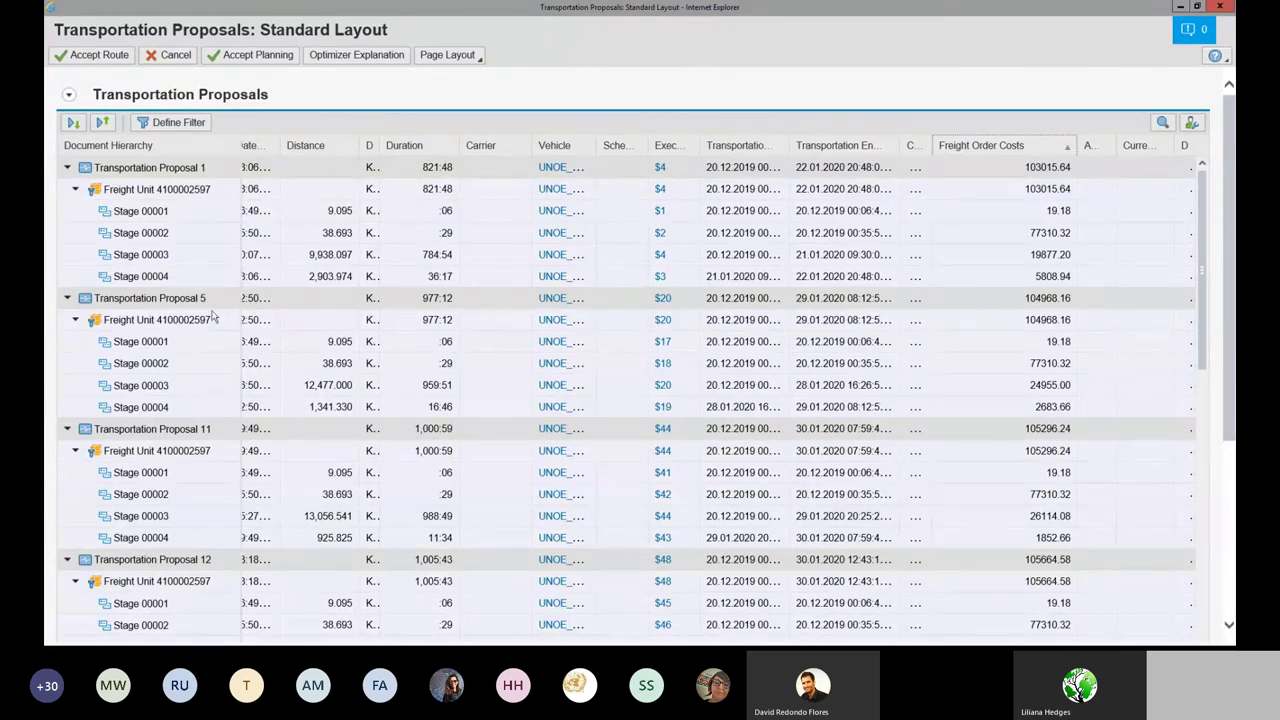
pyautogui.click(1007, 146)
pyautogui.click(977, 185)
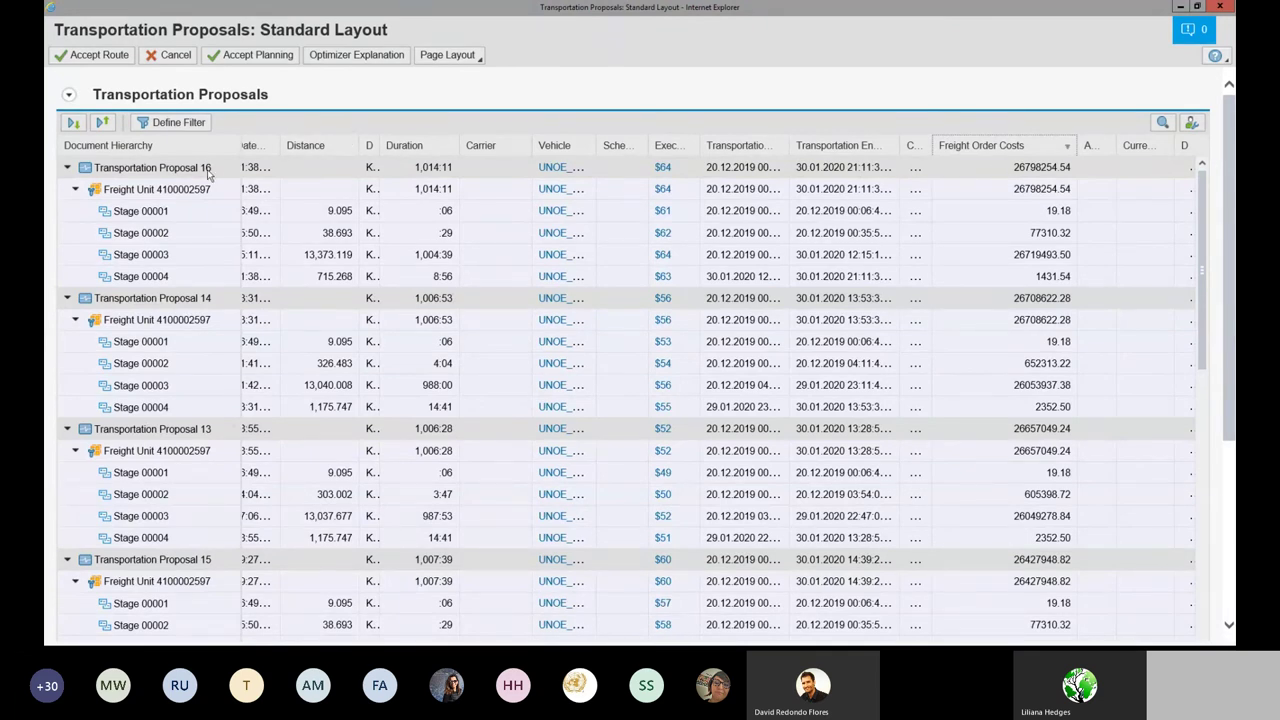
pyautogui.click(990, 146)
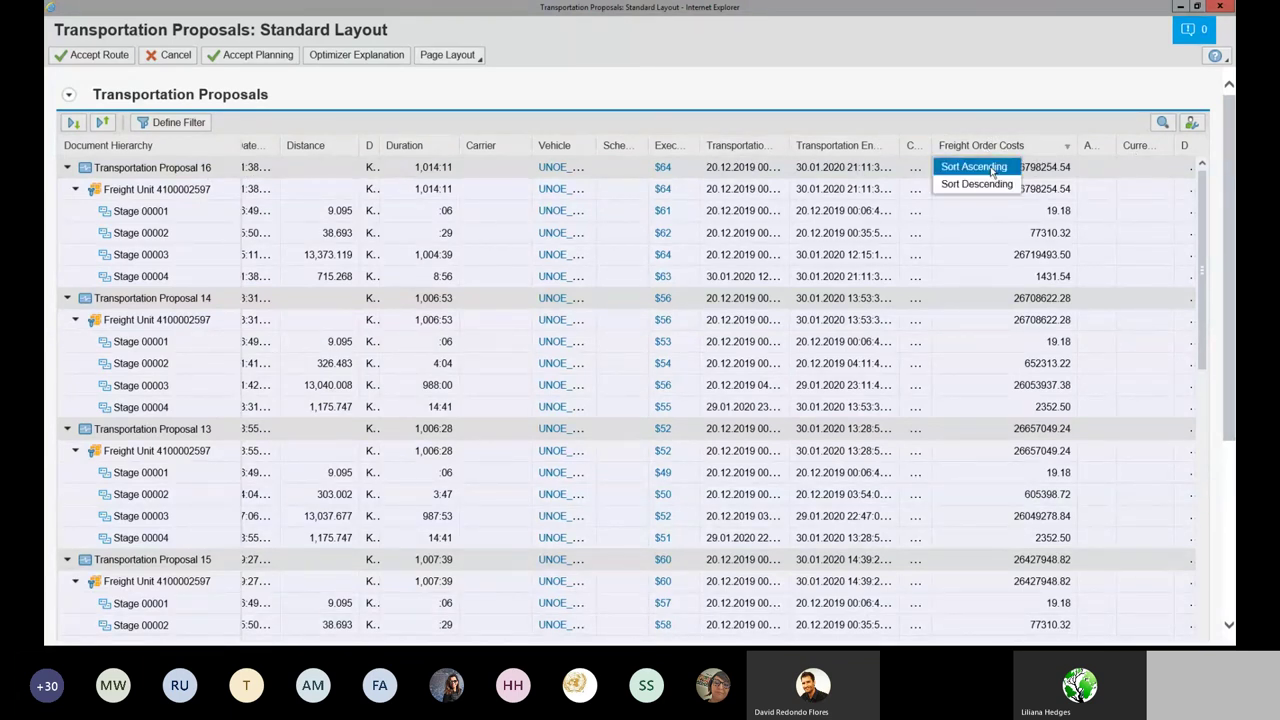
pyautogui.click(1028, 150)
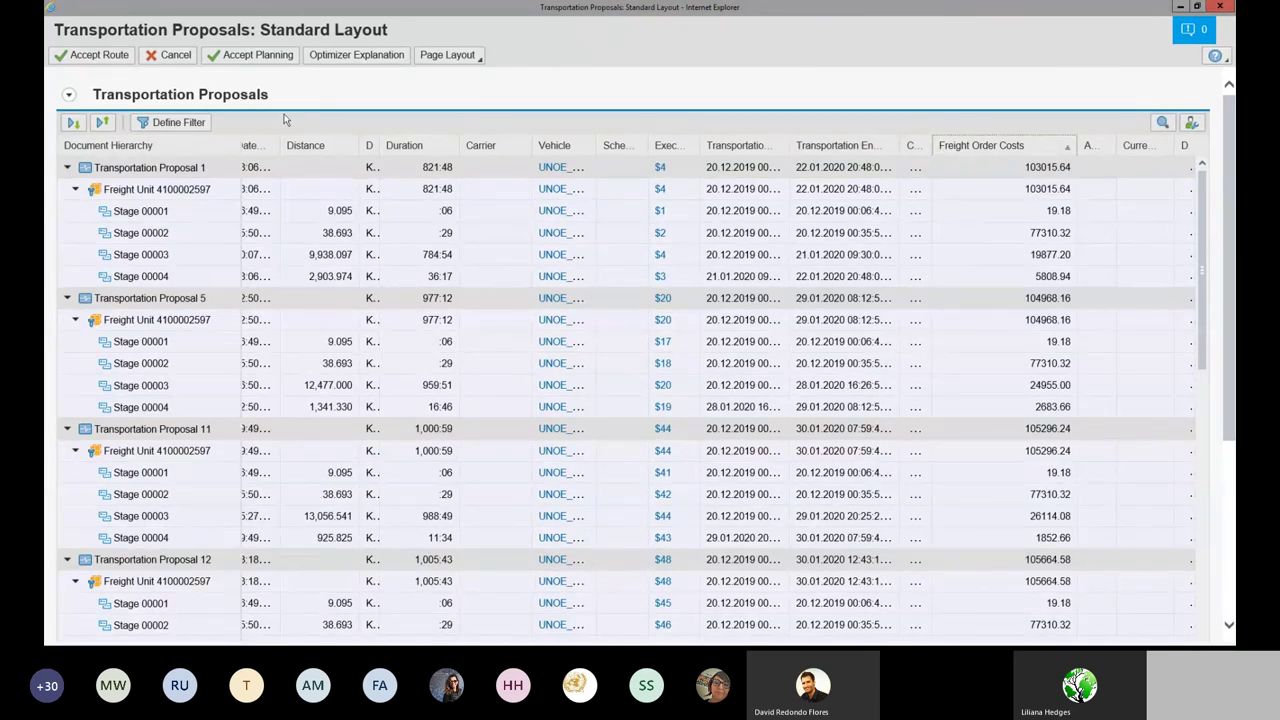
# Step: Define a filter on the transportation proposals for Means of Transport containing AIR
pyautogui.click(182, 123)
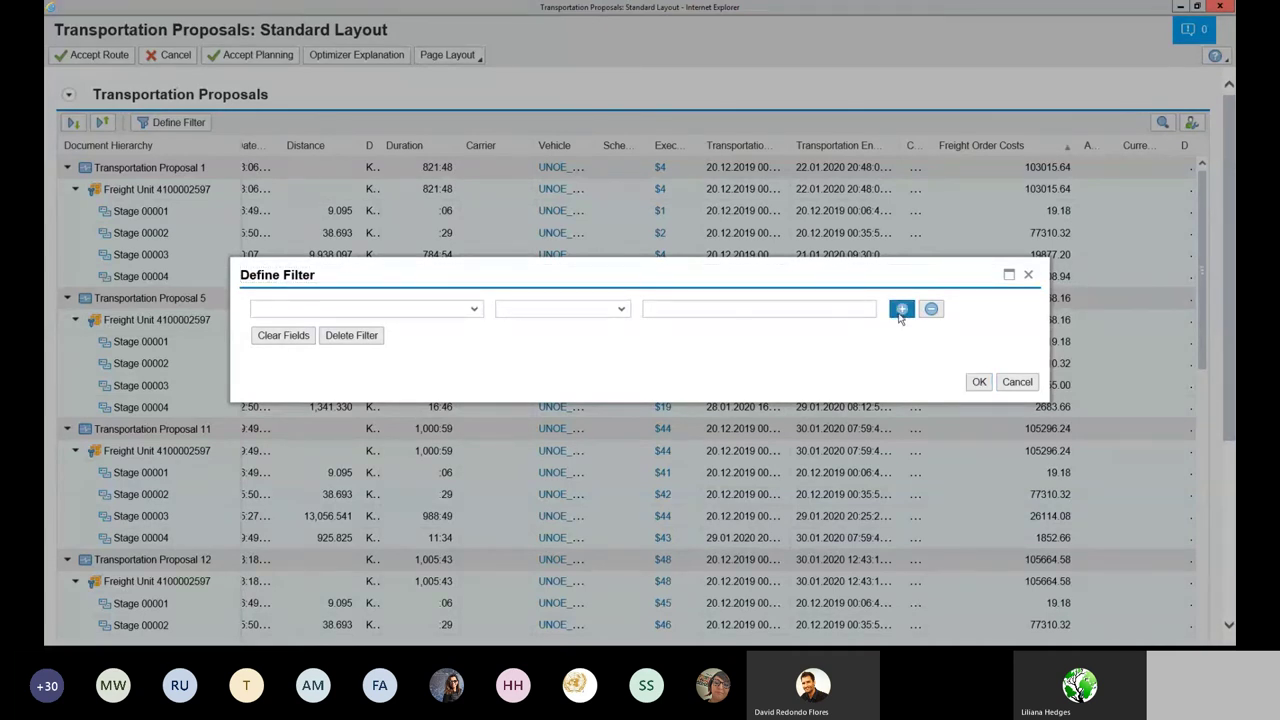
pyautogui.click(901, 312)
pyautogui.click(901, 329)
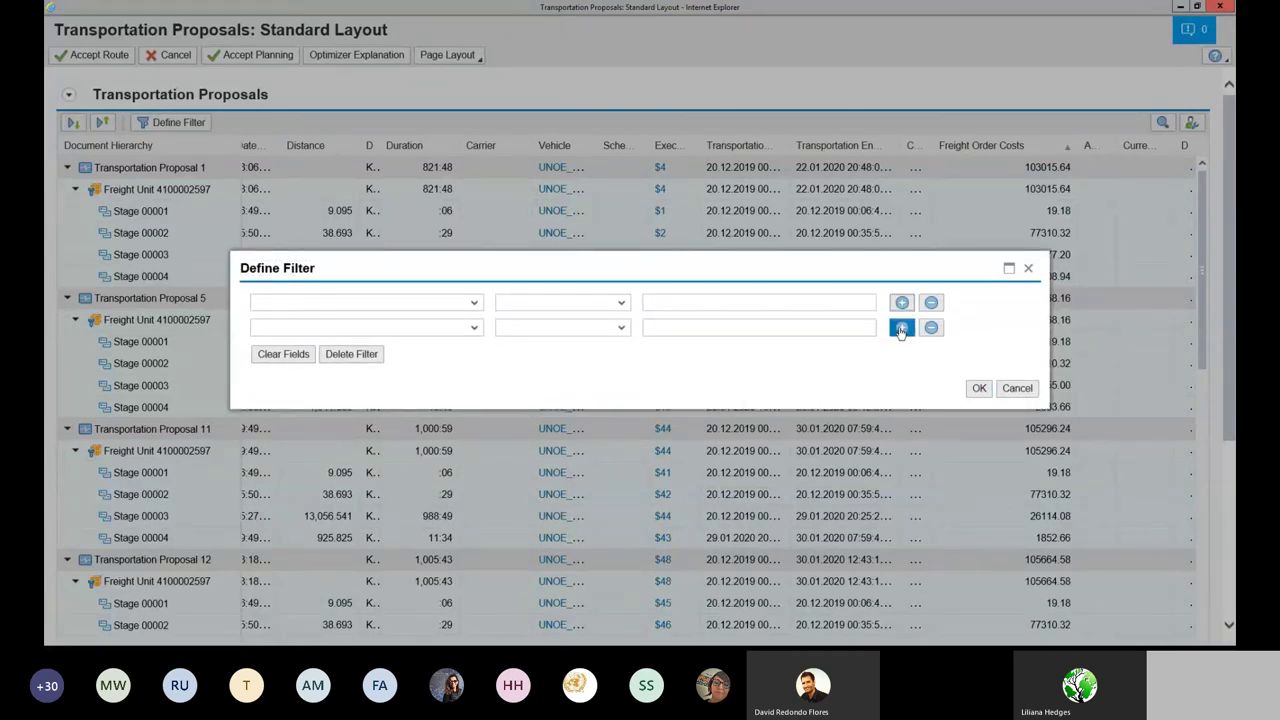
pyautogui.click(475, 291)
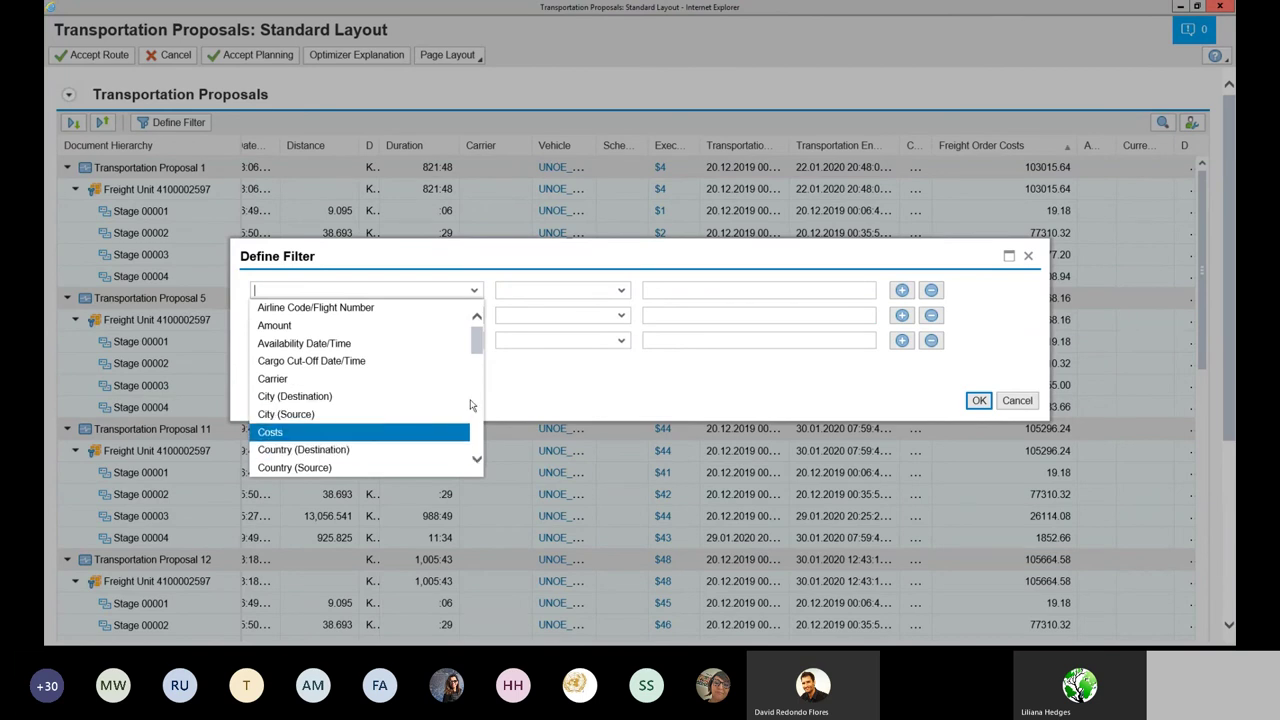
pyautogui.moveTo(479, 341); pyautogui.dragTo(480, 418)
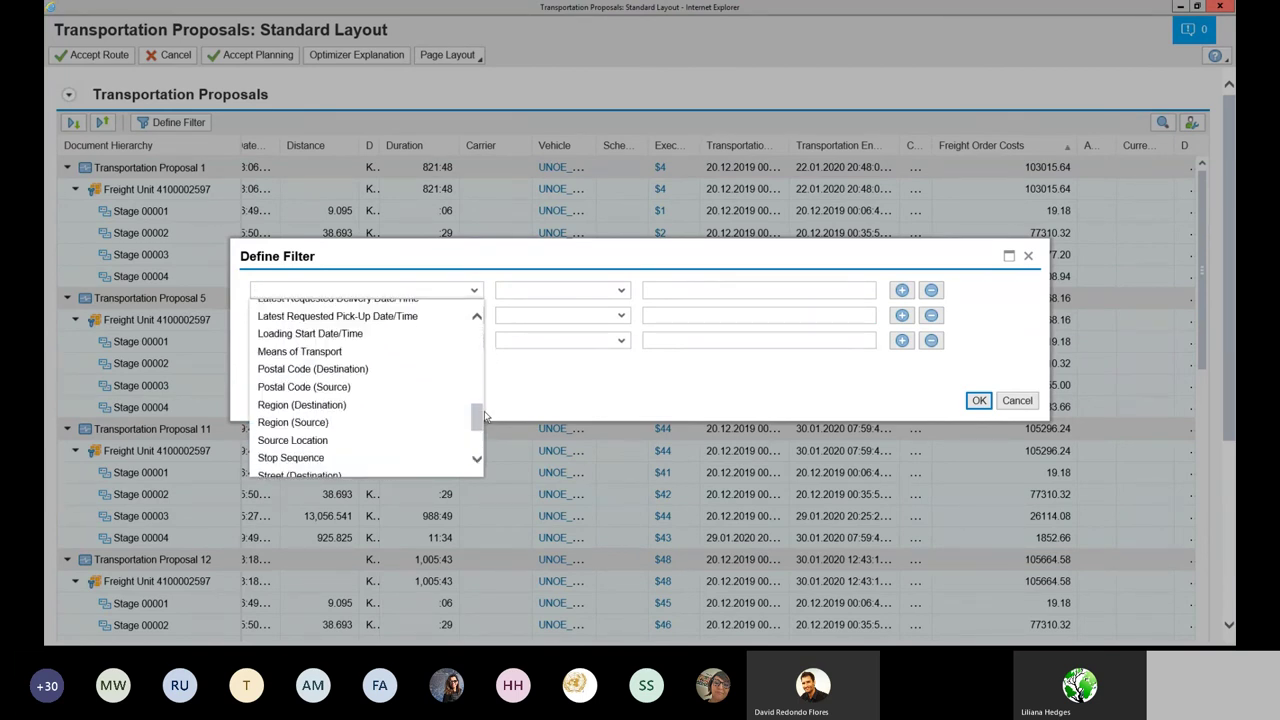
pyautogui.click(359, 352)
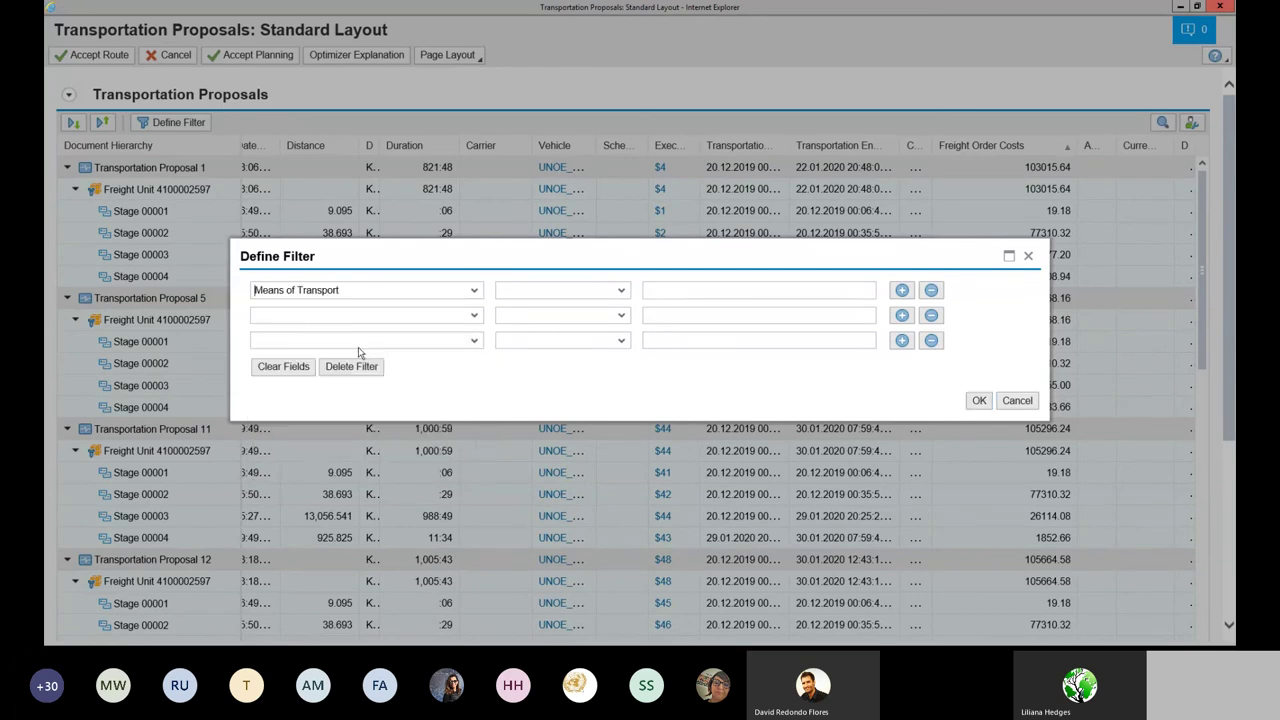
pyautogui.click(619, 294)
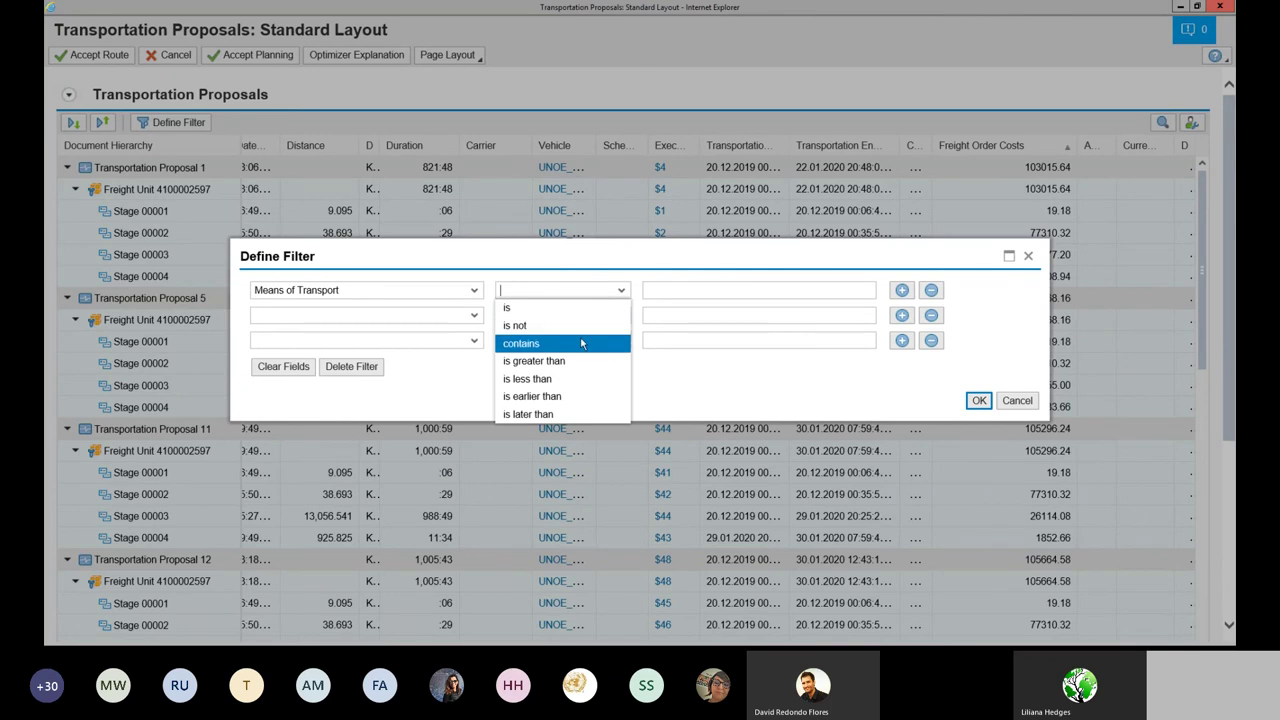
pyautogui.click(528, 344)
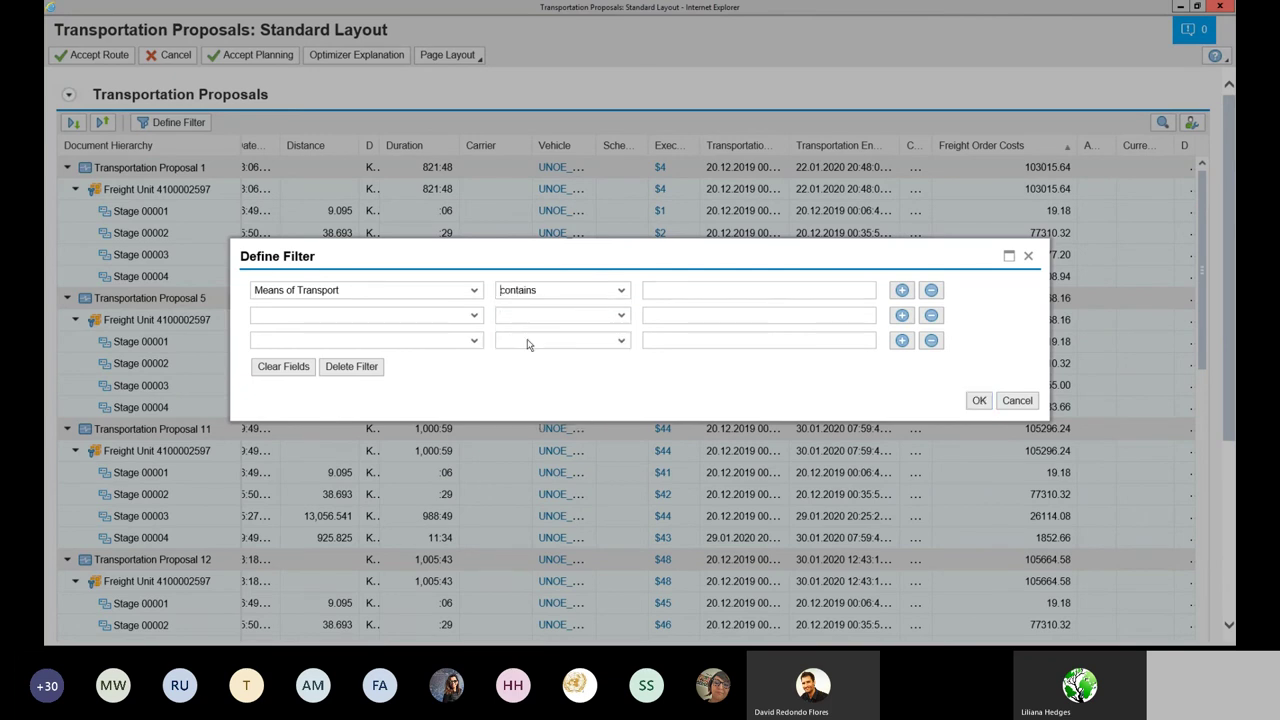
pyautogui.click(654, 289)
pyautogui.write('AIR')
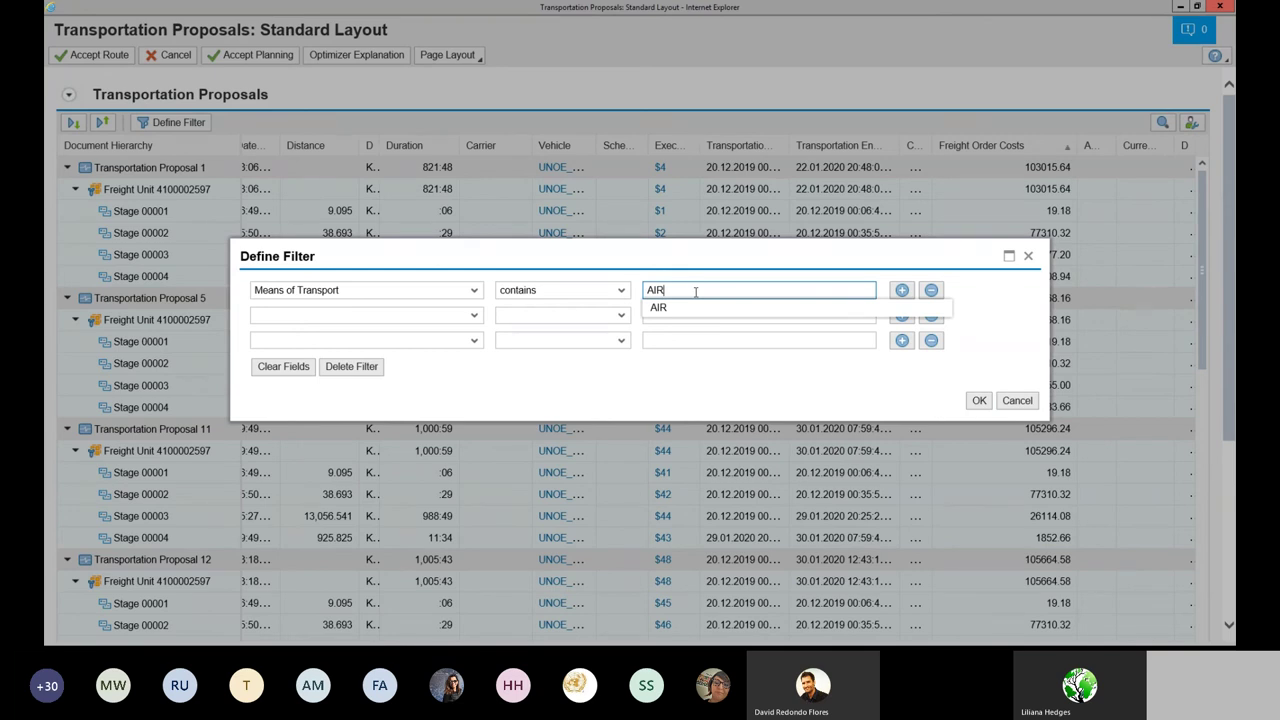
# Step: Apply the AIR filter without its empty condition rows, and delete the filter again after checking the proposals
pyautogui.click(977, 404)
pyautogui.click(980, 400)
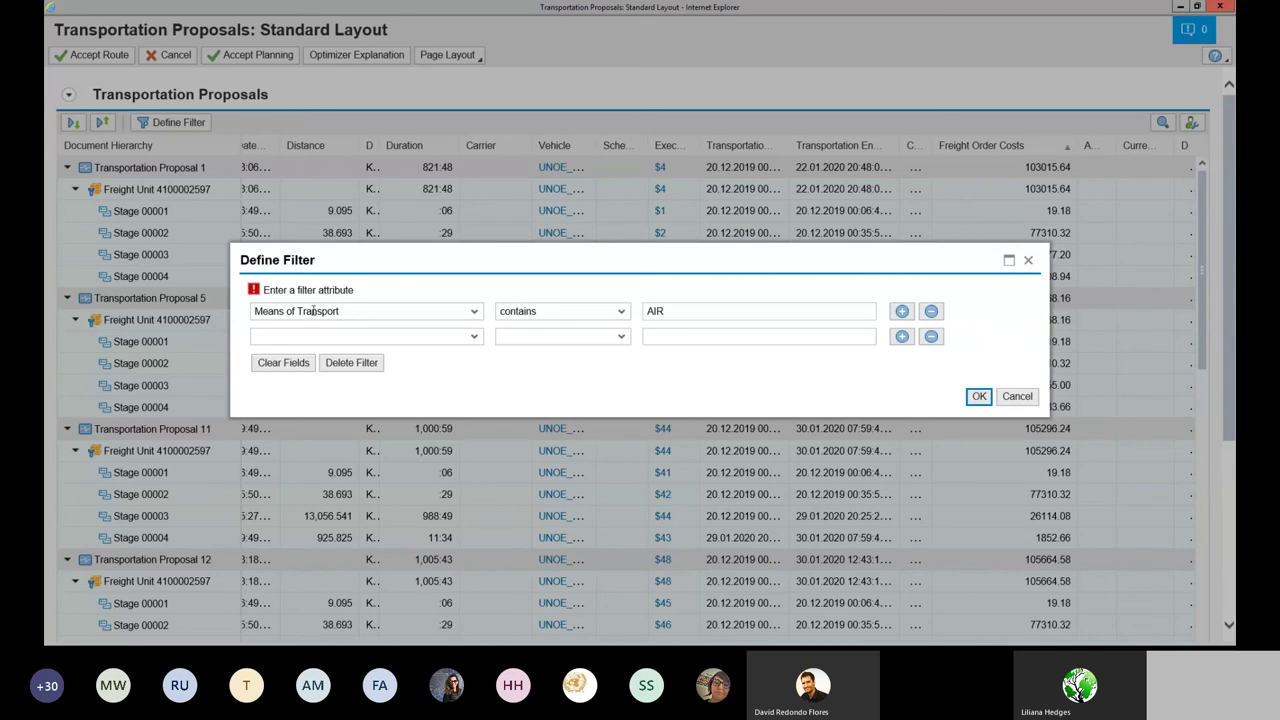
pyautogui.click(697, 314)
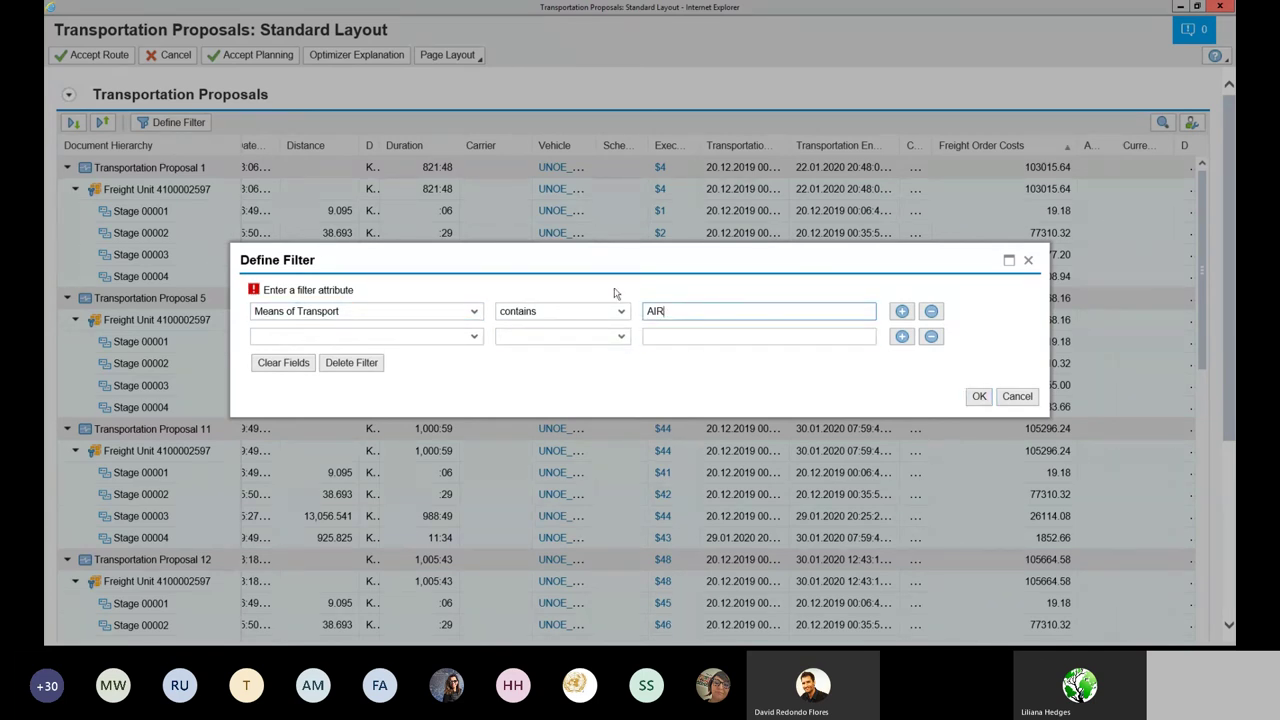
pyautogui.click(931, 336)
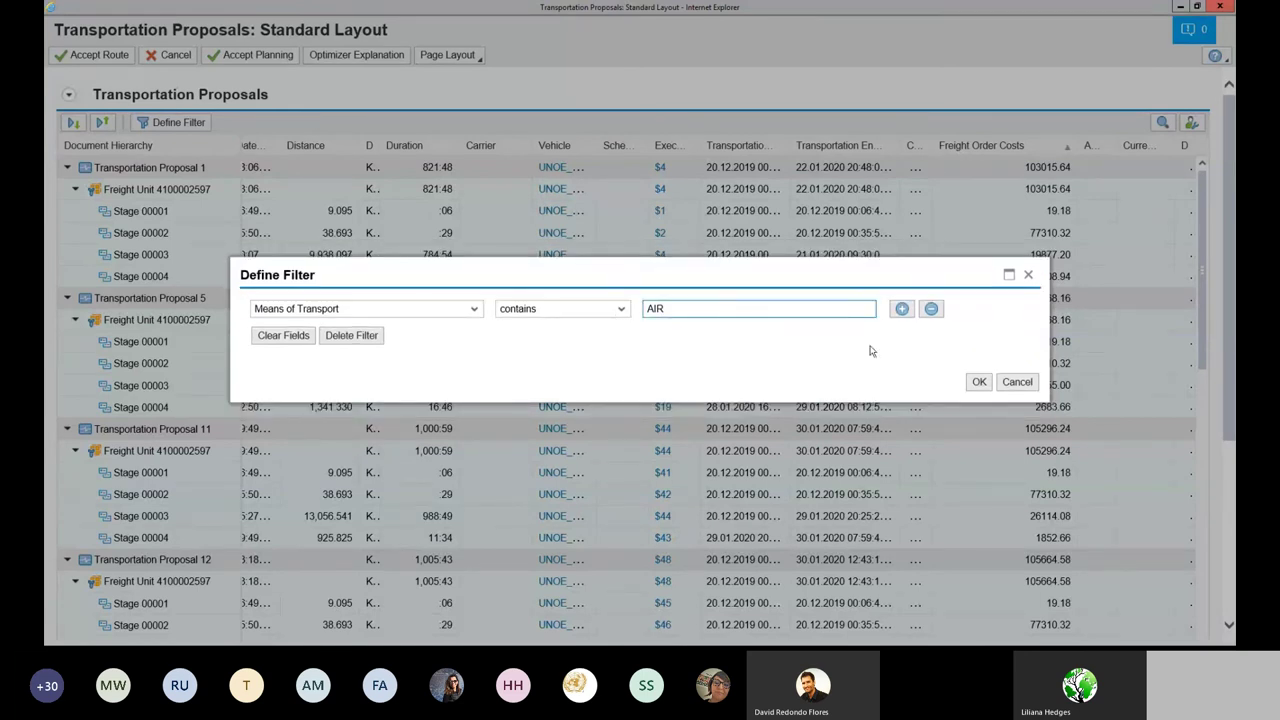
pyautogui.click(979, 384)
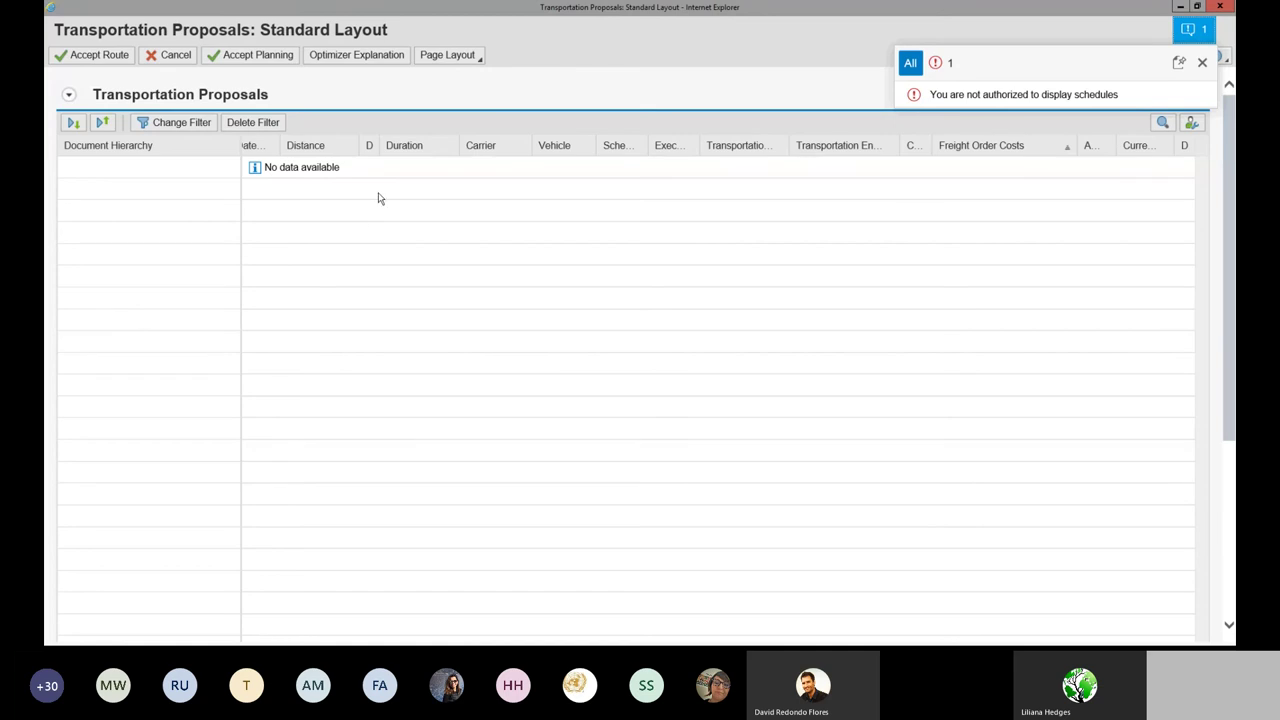
pyautogui.click(247, 129)
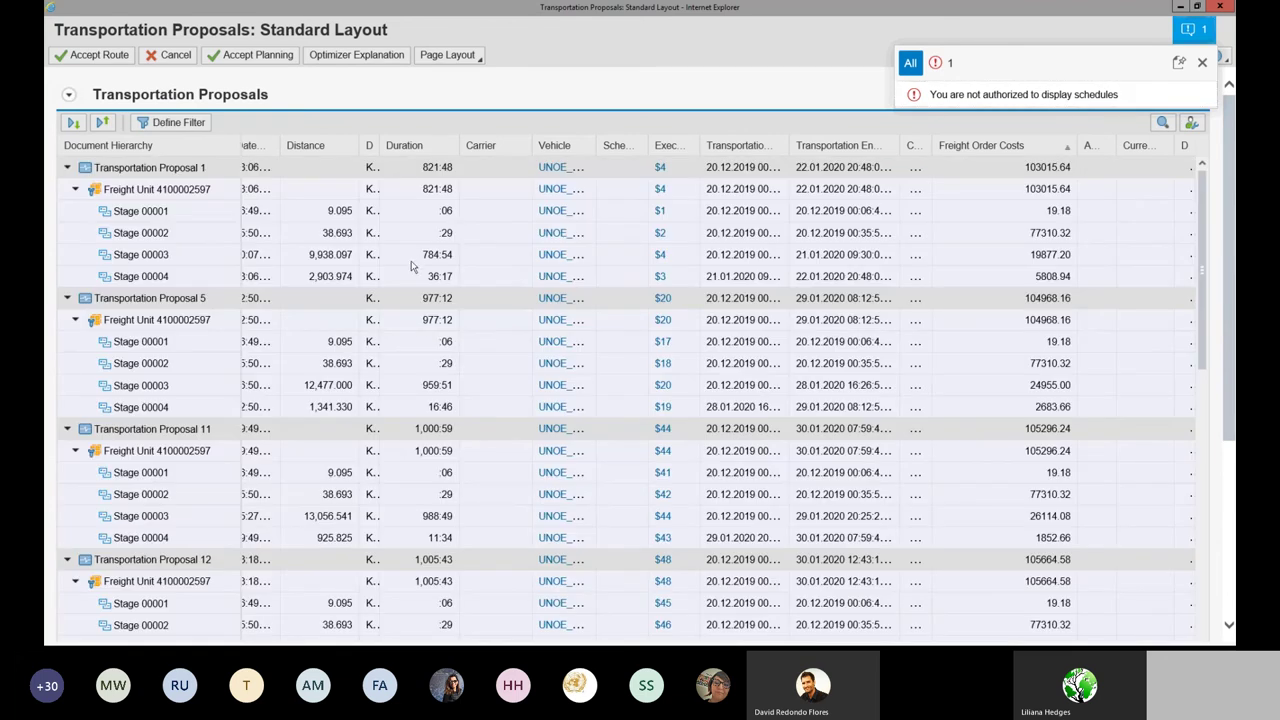
# Step: Dismiss the message log and mark Transportation Proposal 1 as selected
pyautogui.scroll(-5, 1225, 447)
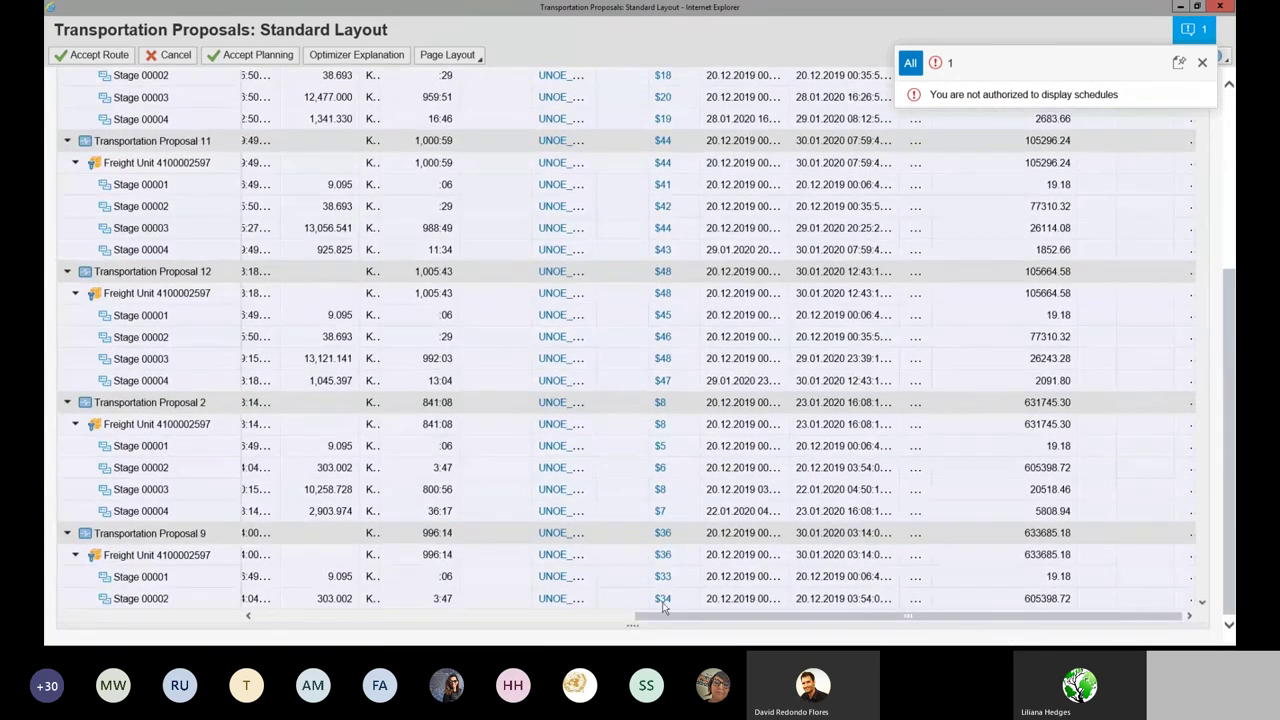
pyautogui.moveTo(992, 617); pyautogui.dragTo(867, 617)
pyautogui.click(320, 615)
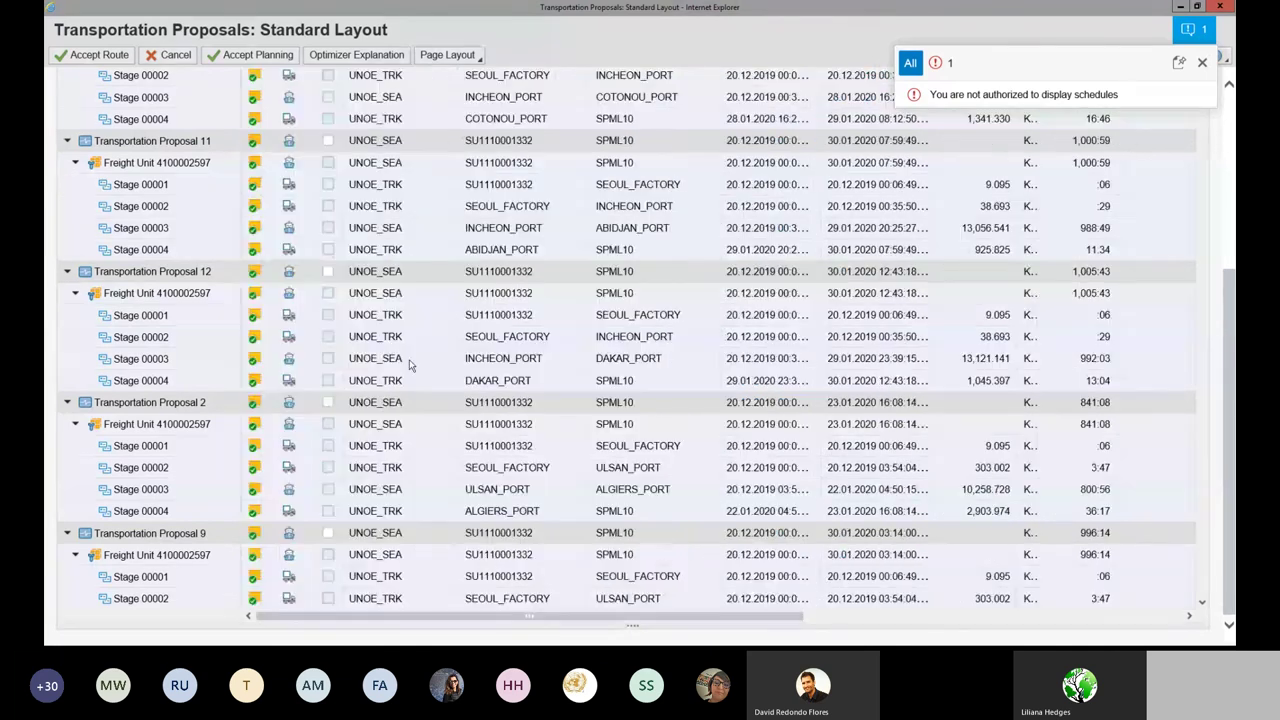
pyautogui.scroll(5, 409, 365)
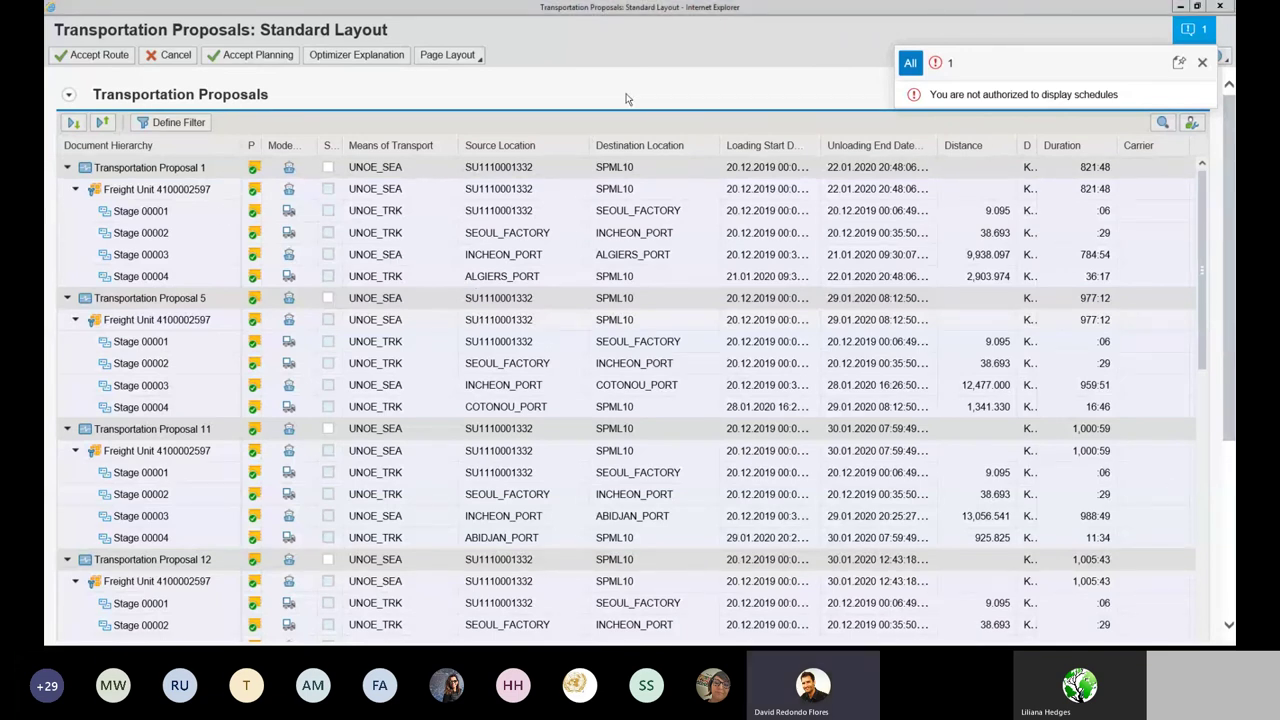
pyautogui.click(1178, 62)
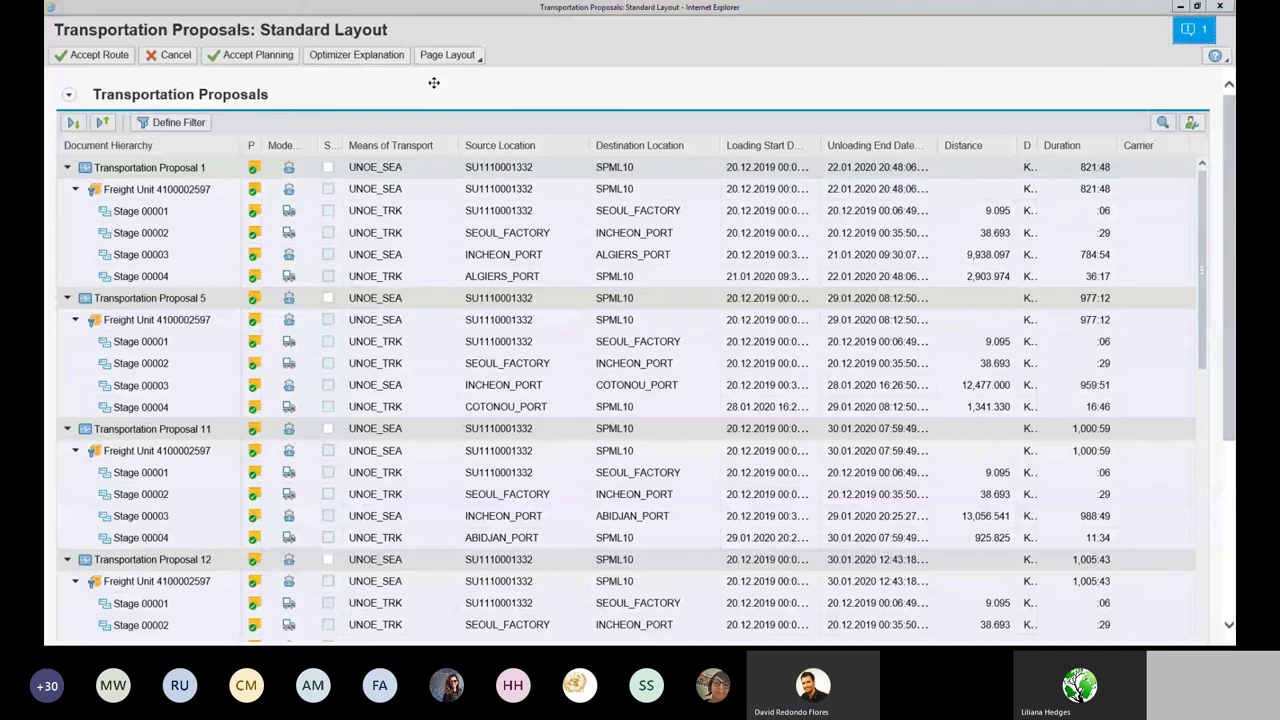
pyautogui.click(328, 168)
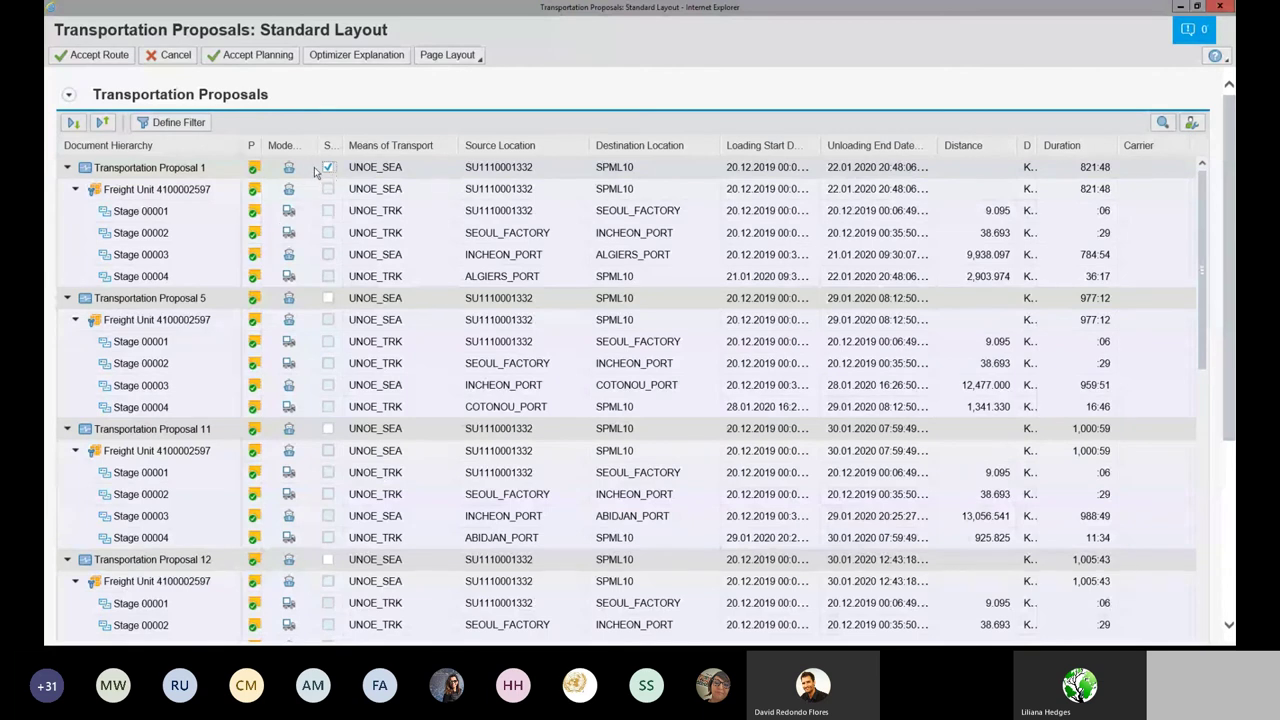
# Step: Accept the planning of Transportation Proposal 1 and widen the freight unit number column in the stages list
pyautogui.click(258, 57)
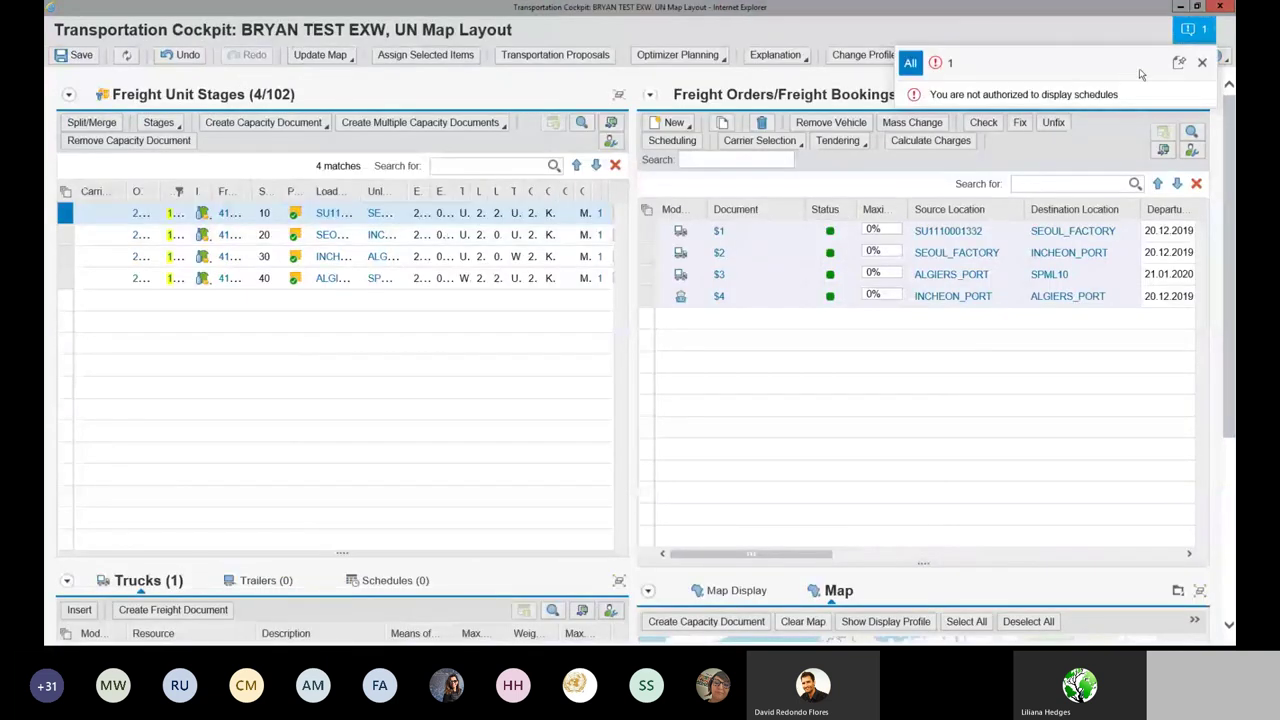
pyautogui.click(1202, 62)
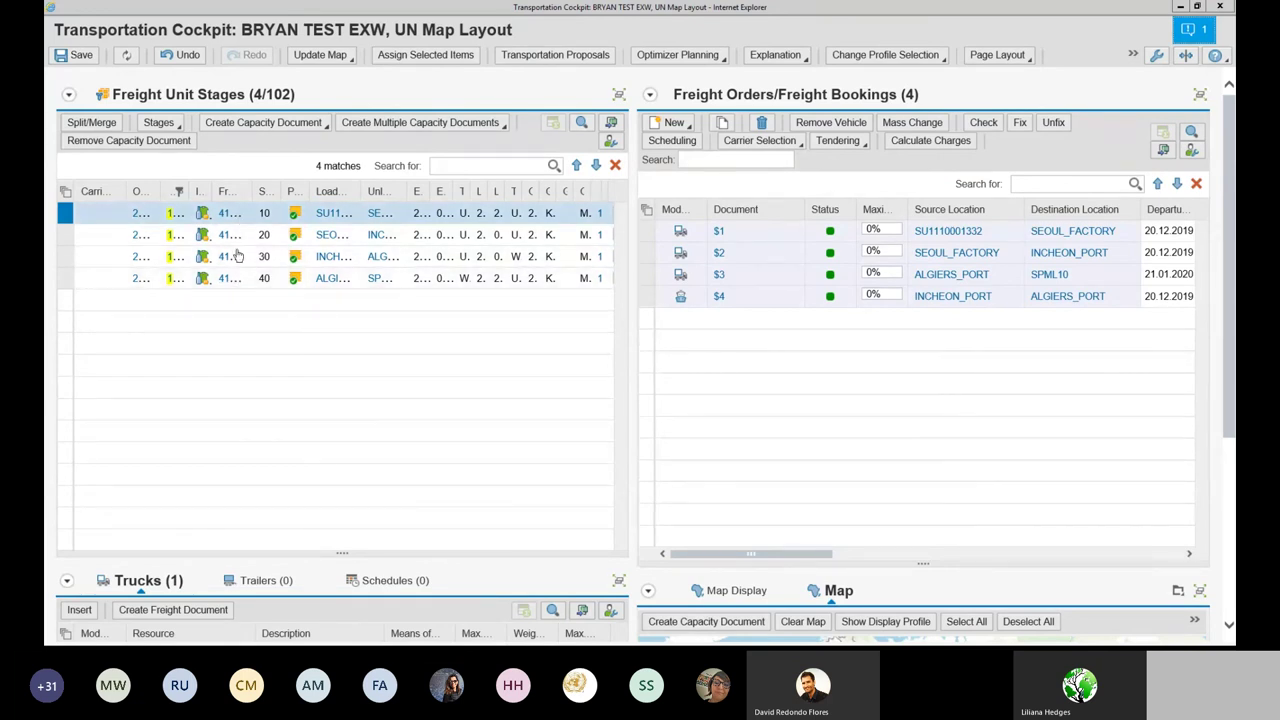
pyautogui.moveTo(246, 194); pyautogui.dragTo(330, 195)
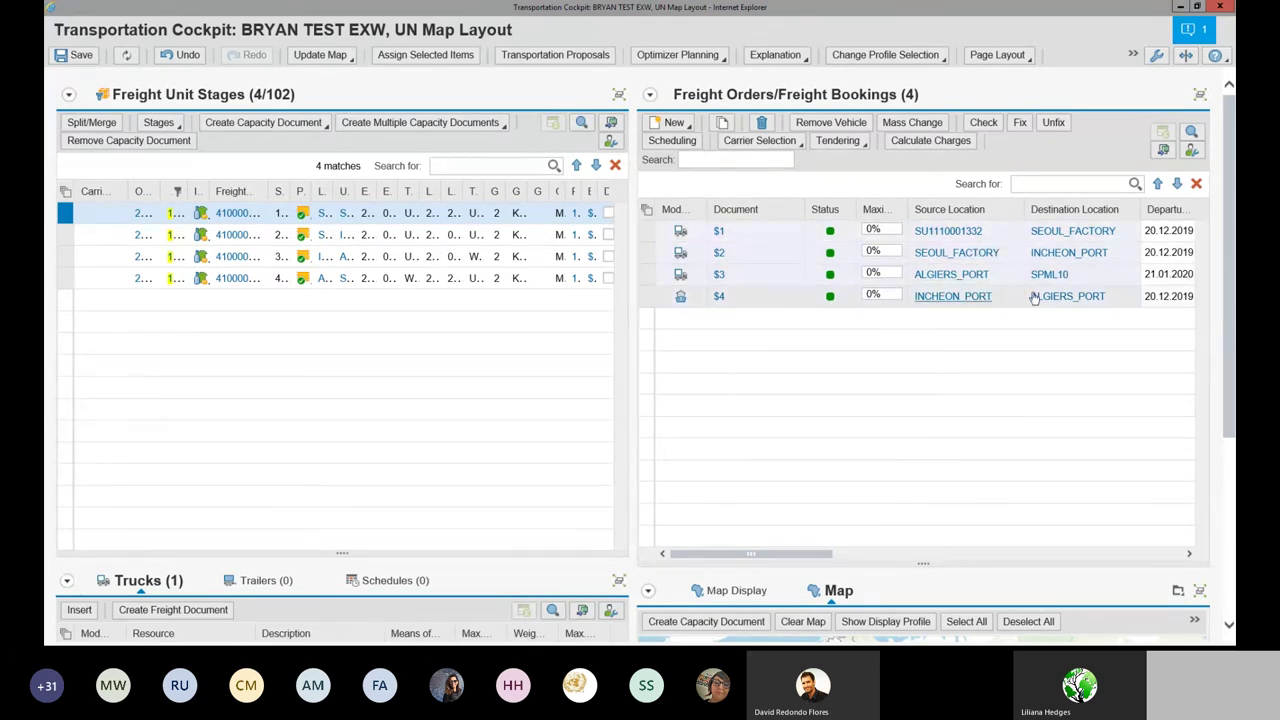
pyautogui.moveTo(1040, 297)
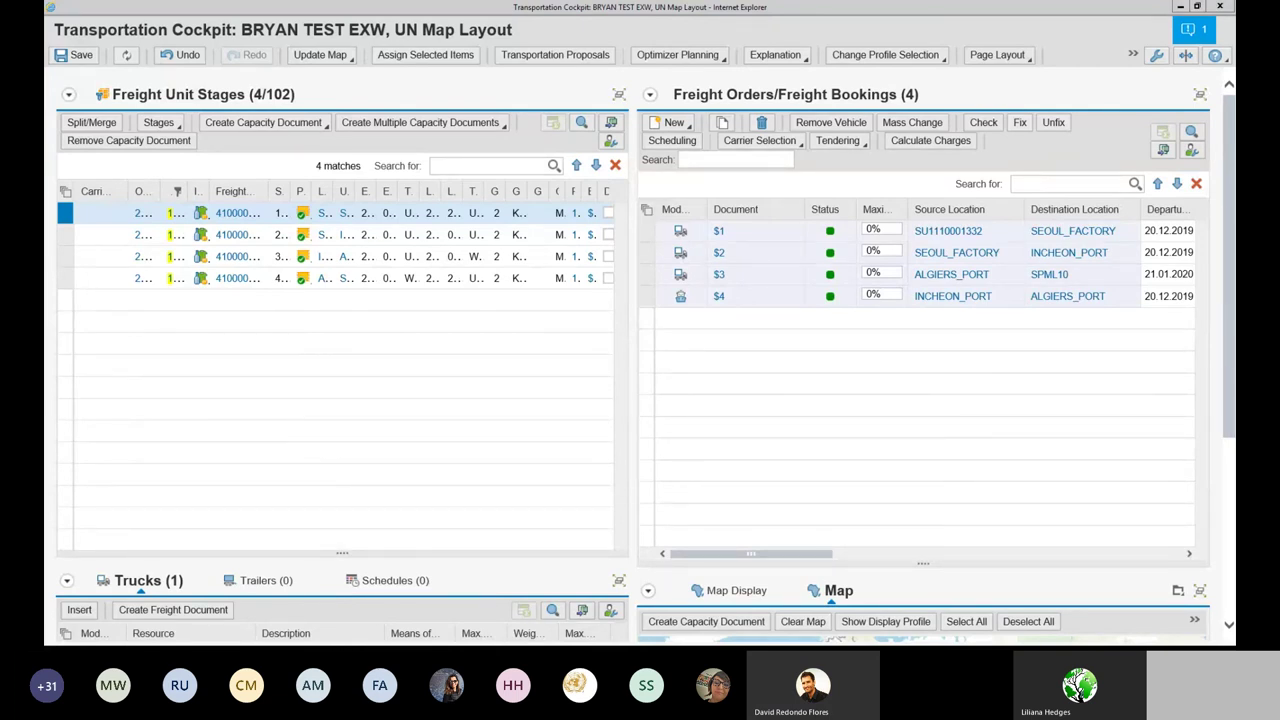
# Step: Select all four freight unit stages, clear the map and add the selected entries to it
pyautogui.keyDown('shift'); pyautogui.click(69, 285); pyautogui.keyUp('shift')
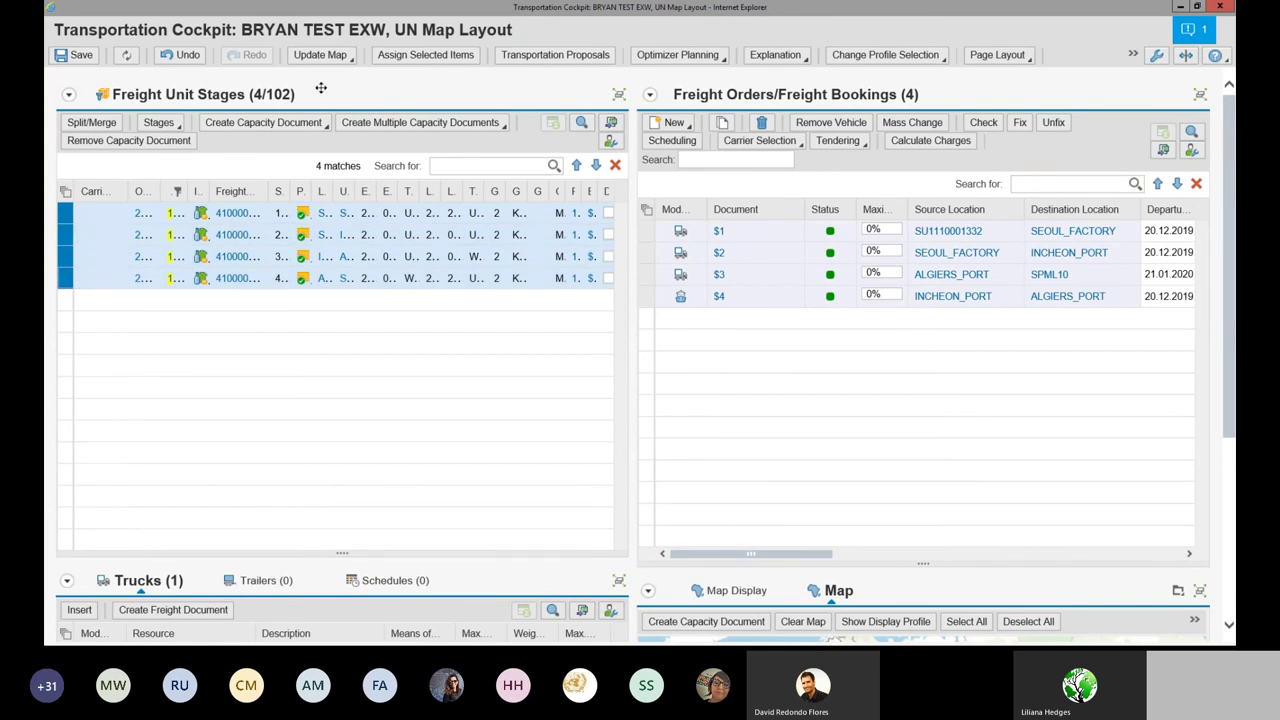
pyautogui.click(347, 60)
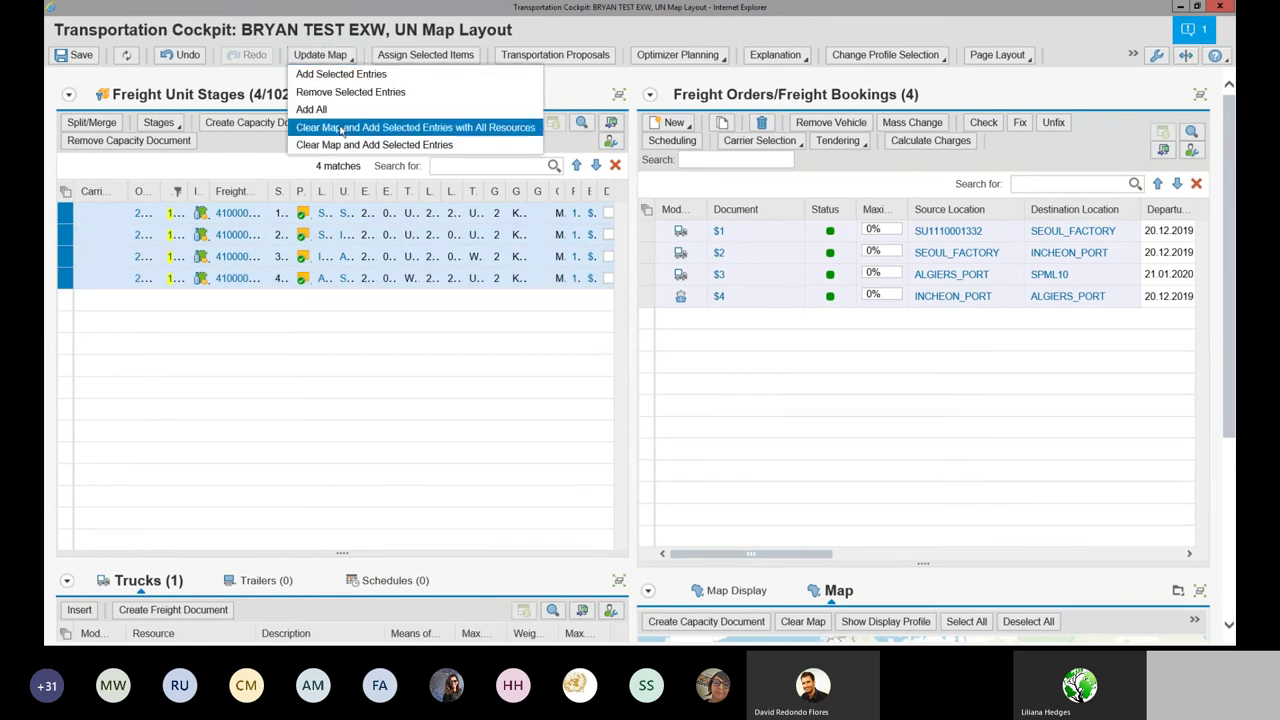
pyautogui.click(405, 148)
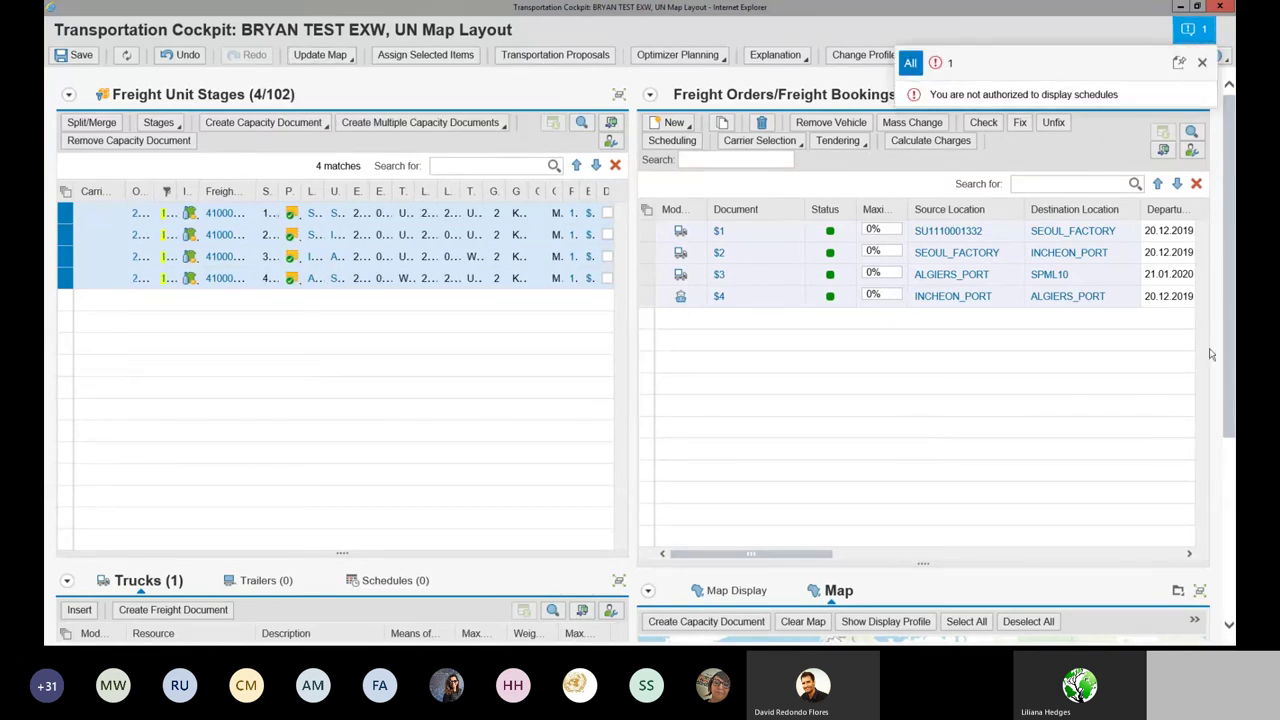
pyautogui.moveTo(1230, 378); pyautogui.dragTo(1230, 548)
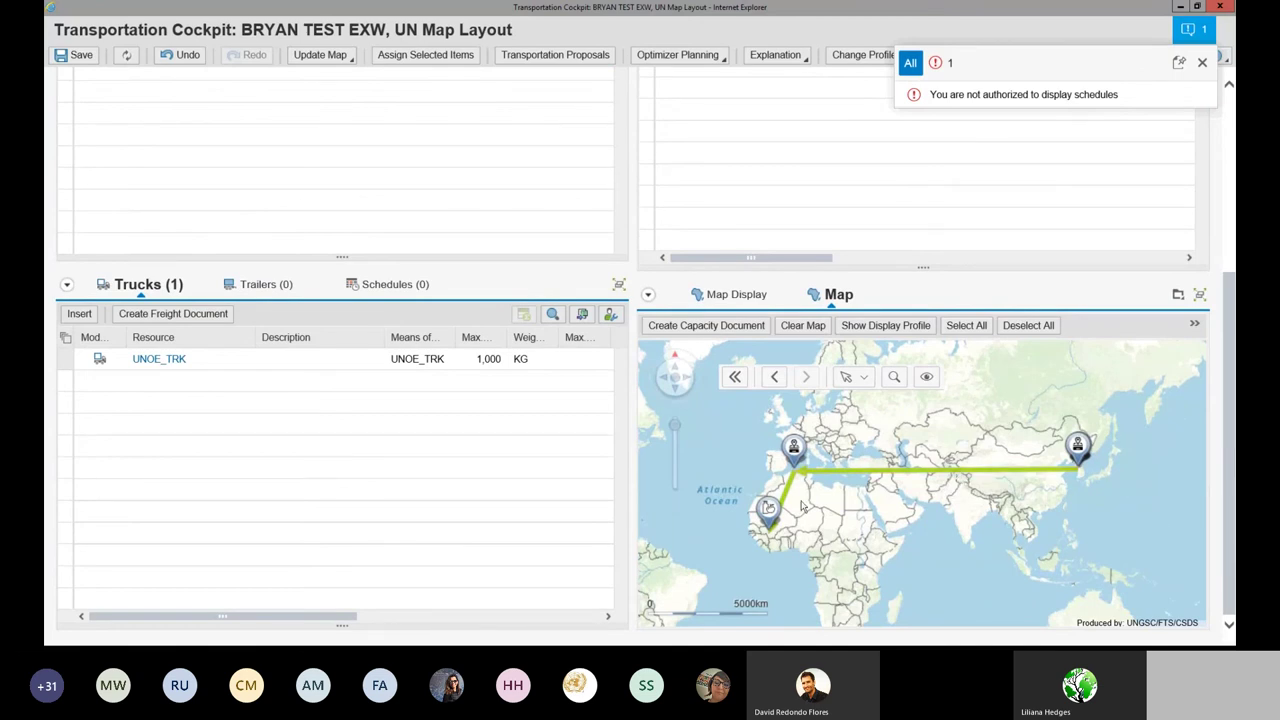
# Step: Examine the route of the added stages on the map in detail and fitted as a whole
pyautogui.click(926, 377)
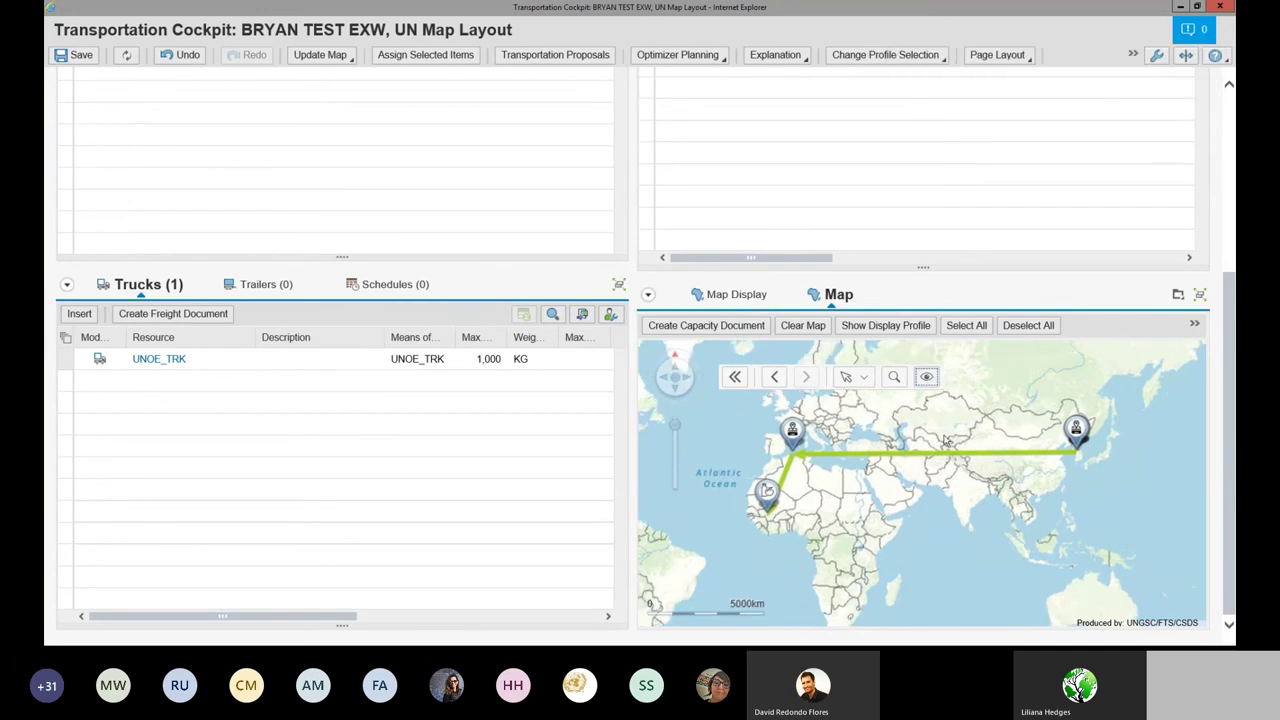
pyautogui.scroll(1, 997, 490)
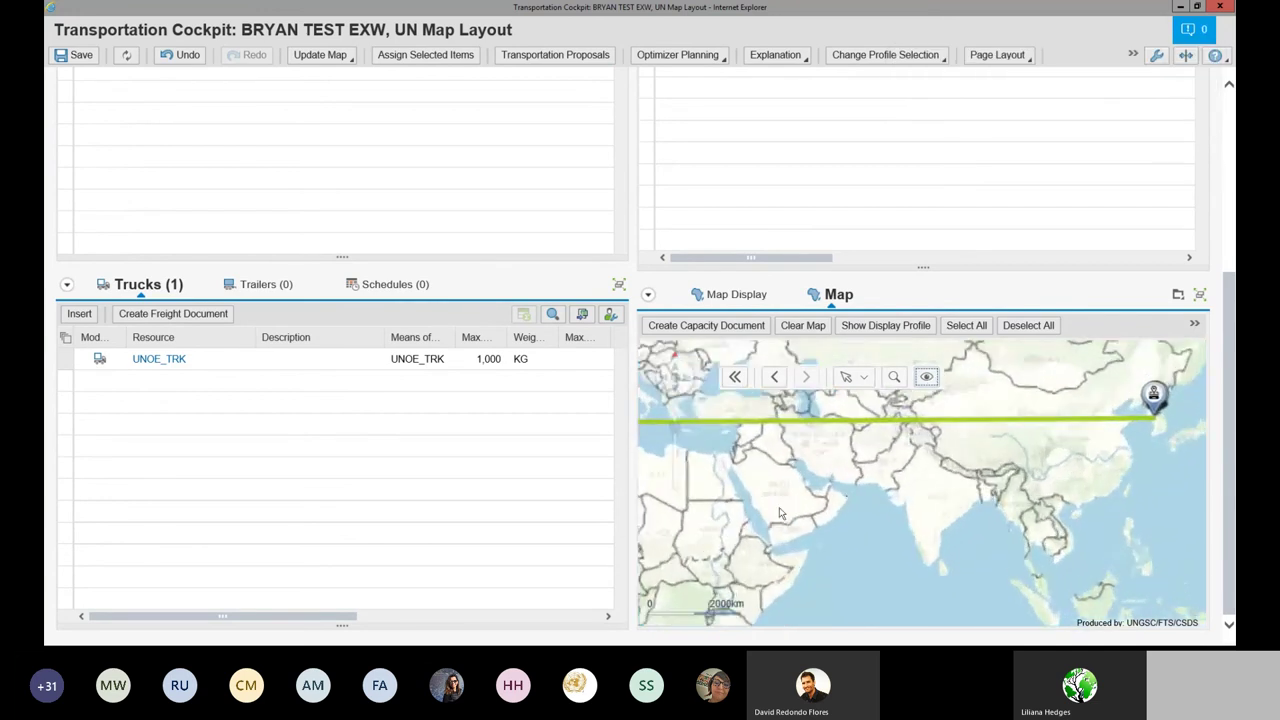
pyautogui.scroll(1, 866, 538)
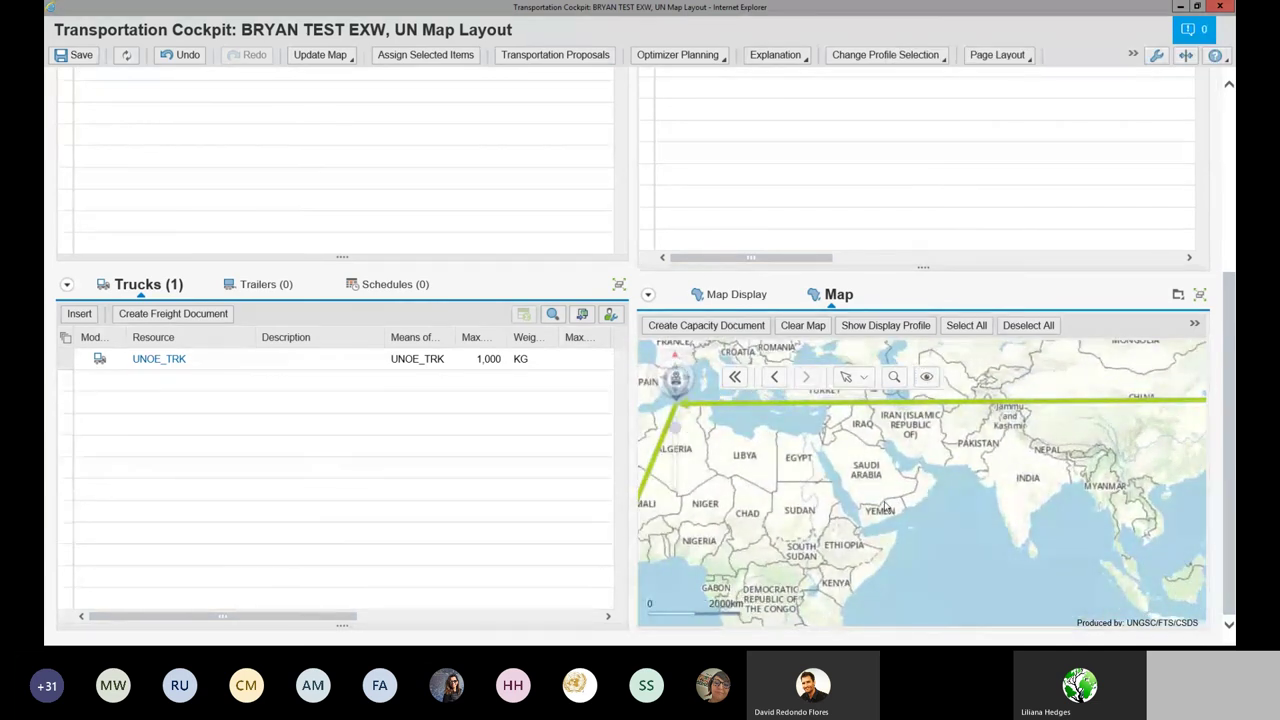
pyautogui.scroll(-2, 880, 495)
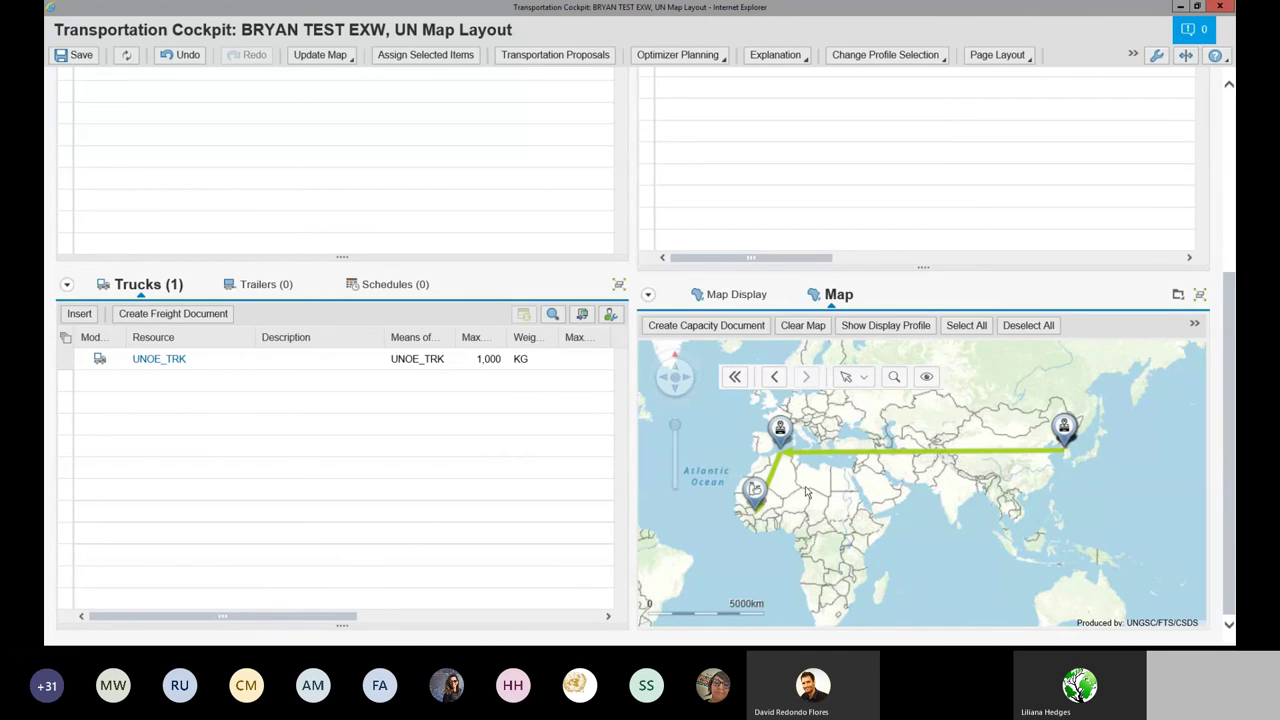
pyautogui.scroll(1, 808, 490)
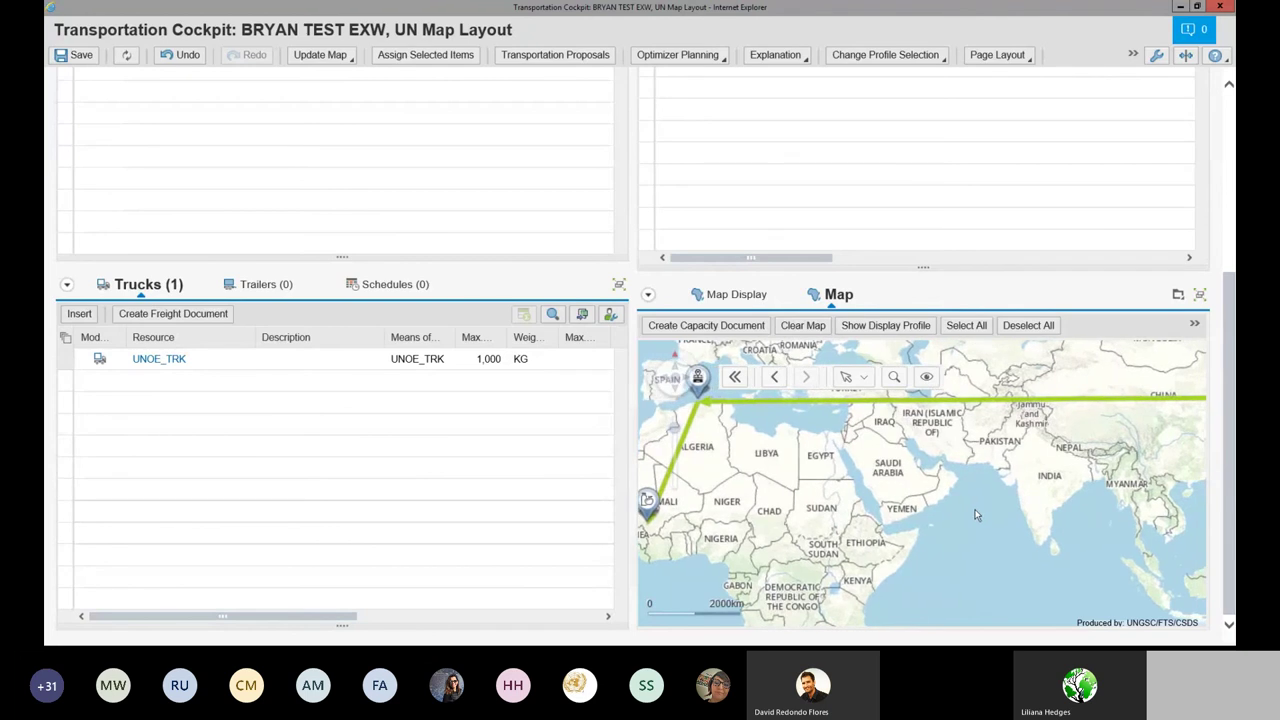
pyautogui.moveTo(972, 509); pyautogui.dragTo(990, 503)
pyautogui.click(926, 376)
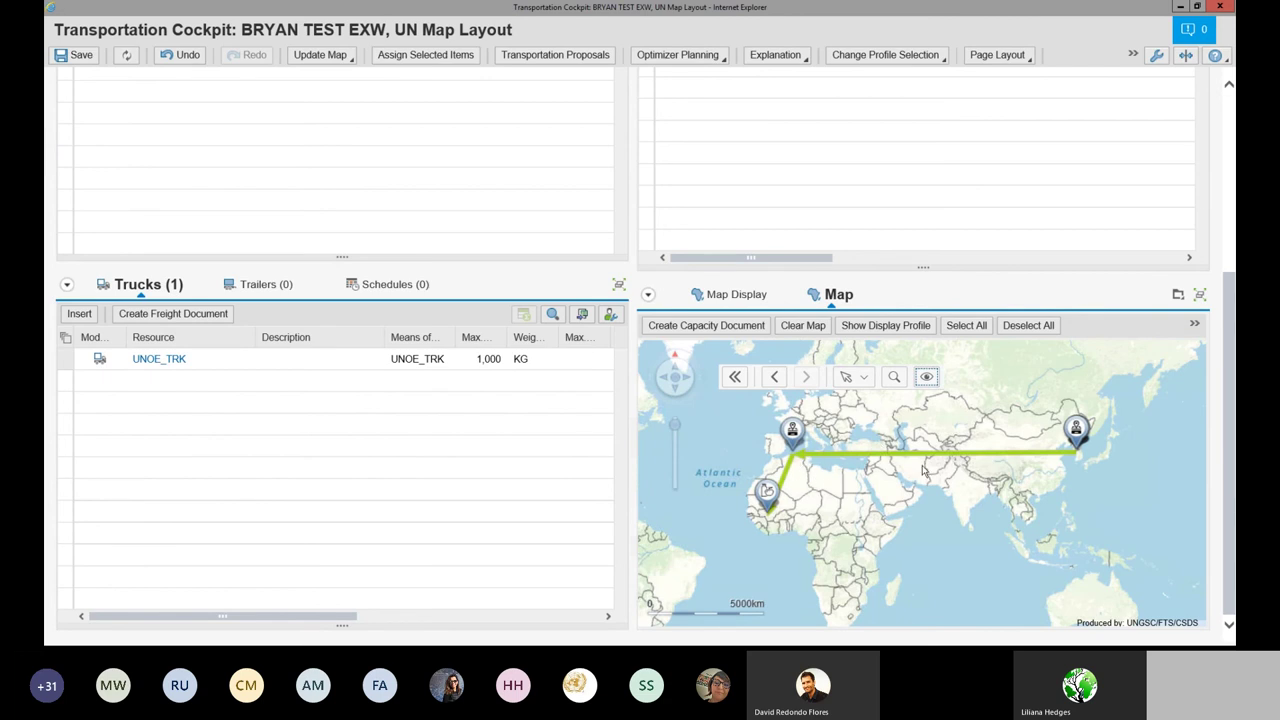
# Step: Show the freight order from SEOUL_FACTORY to INCHEON_PORT in its own map display and examine the route at different scales
pyautogui.moveTo(1232, 402); pyautogui.dragTo(1234, 280)
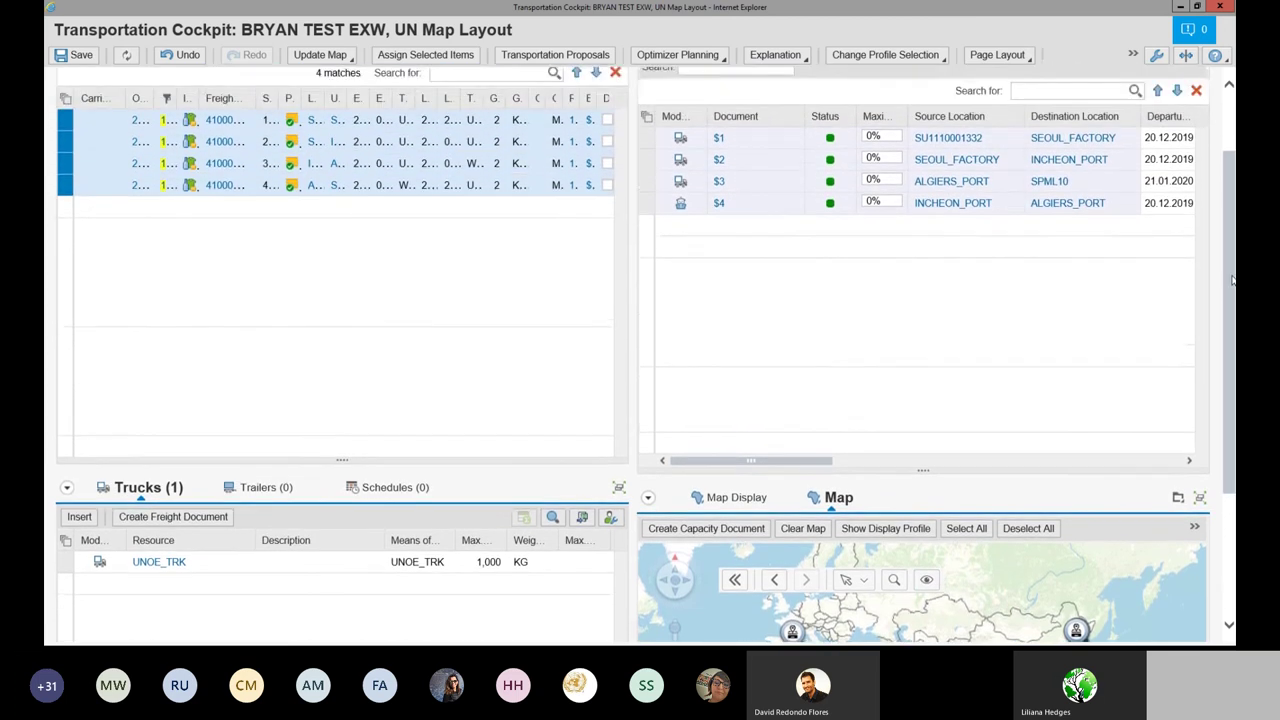
pyautogui.click(648, 145)
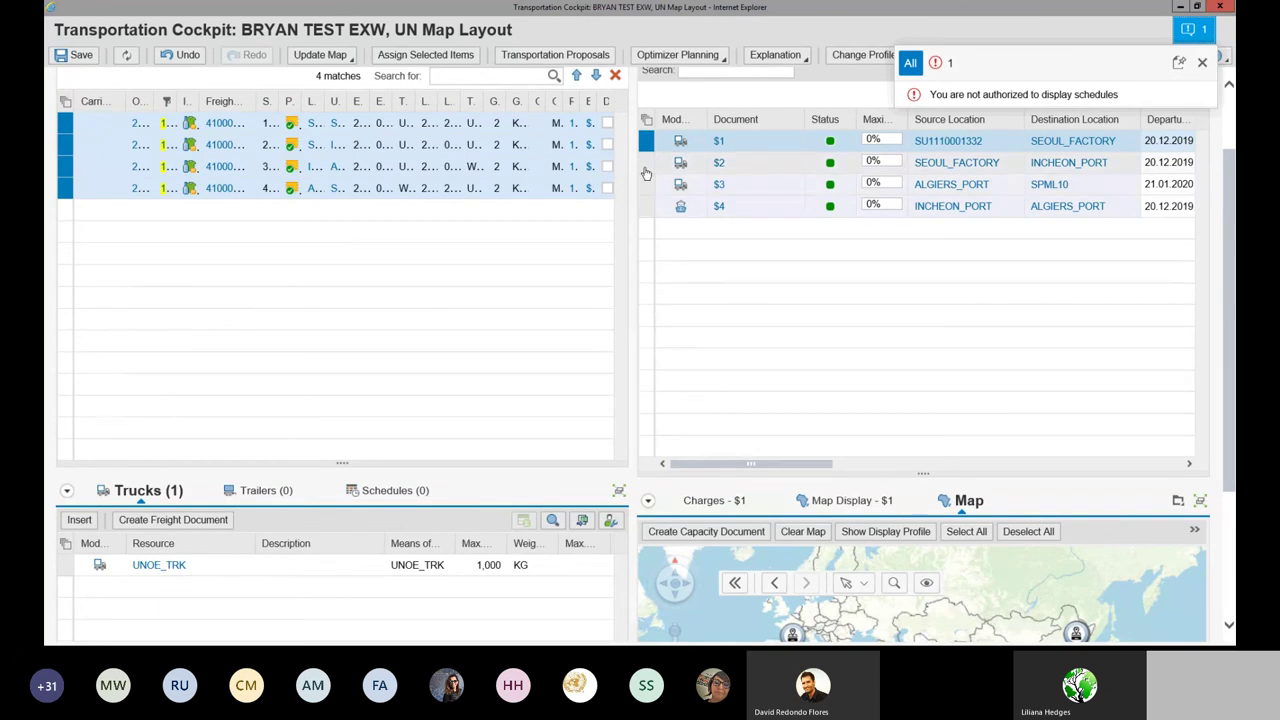
pyautogui.click(646, 163)
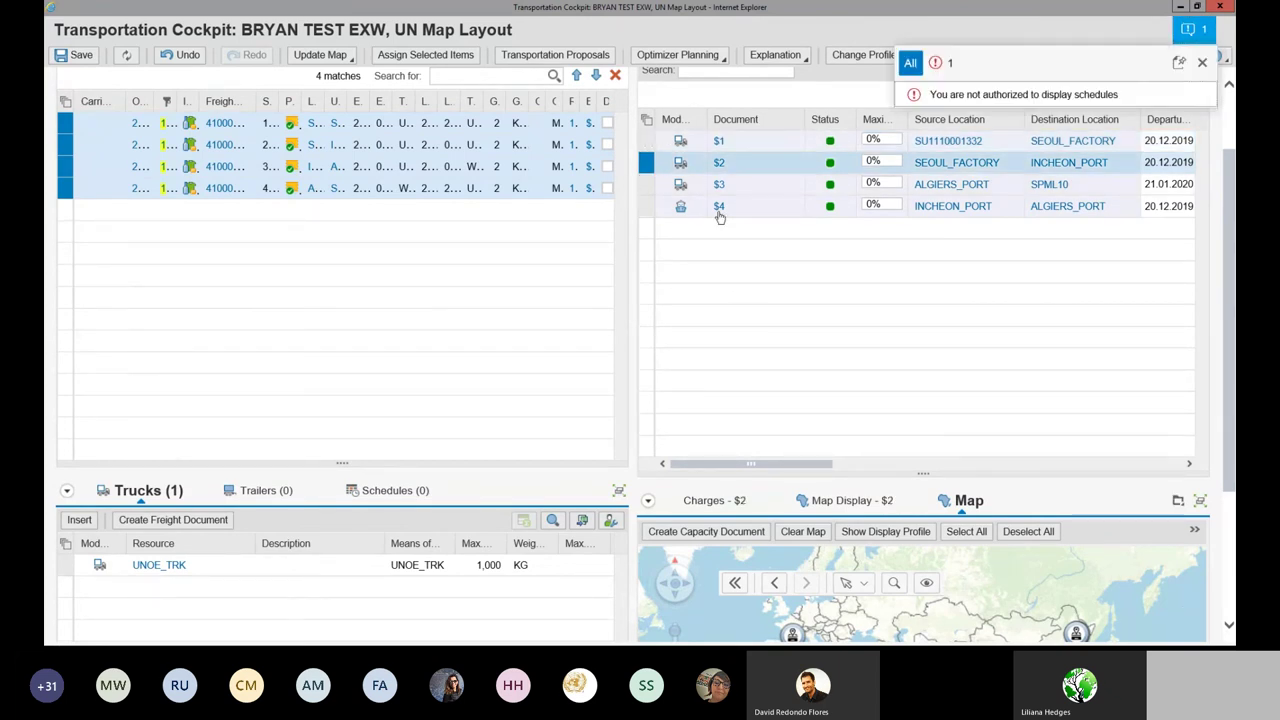
pyautogui.click(862, 506)
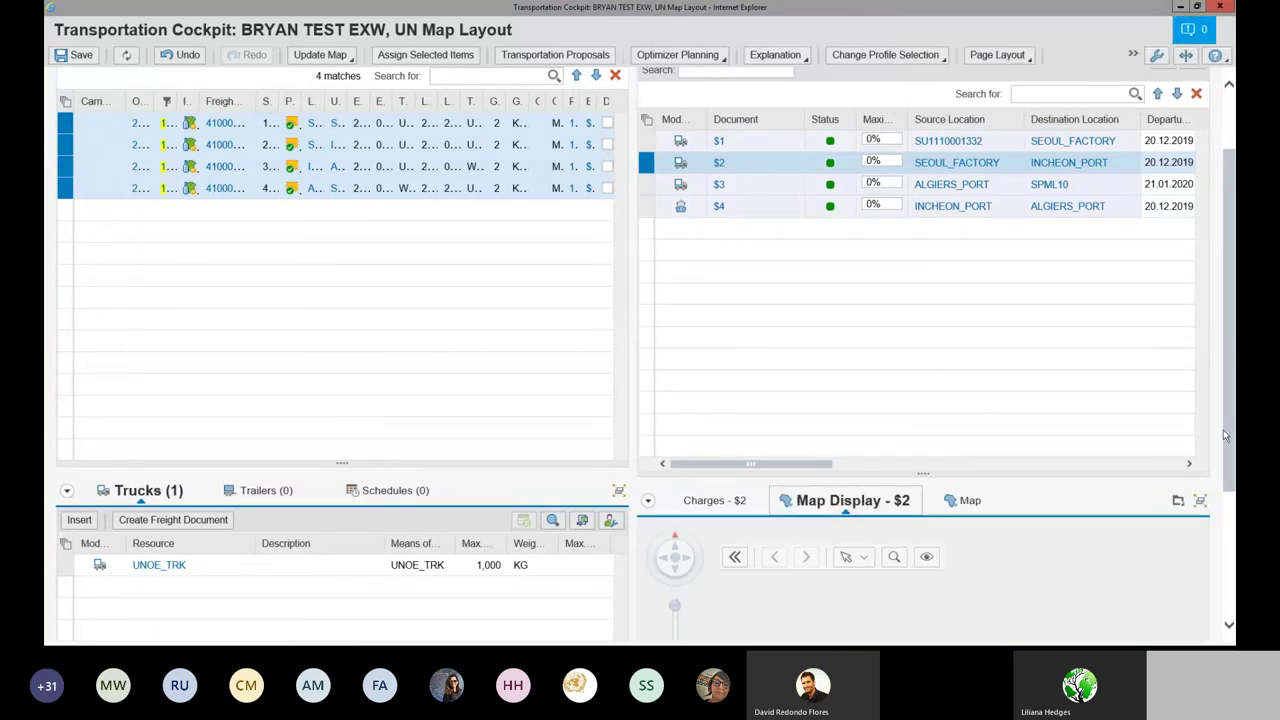
pyautogui.scroll(-1, 1232, 450)
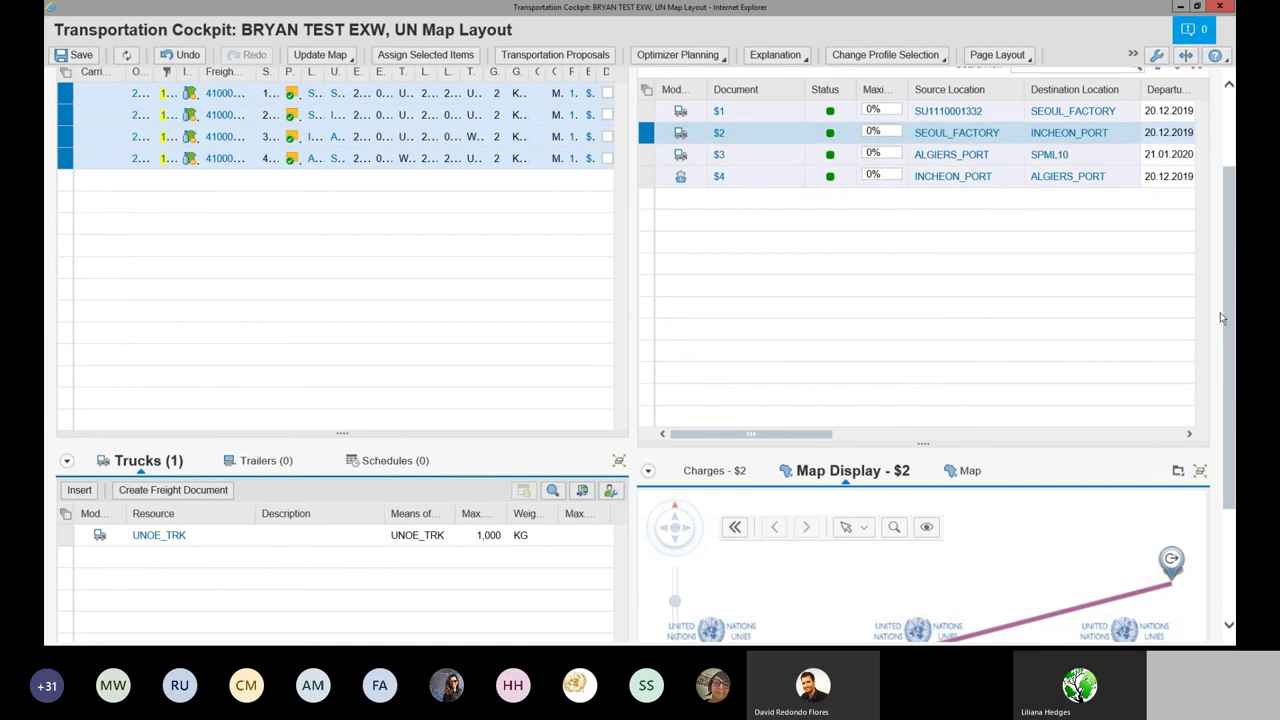
pyautogui.moveTo(1228, 340); pyautogui.dragTo(1218, 430)
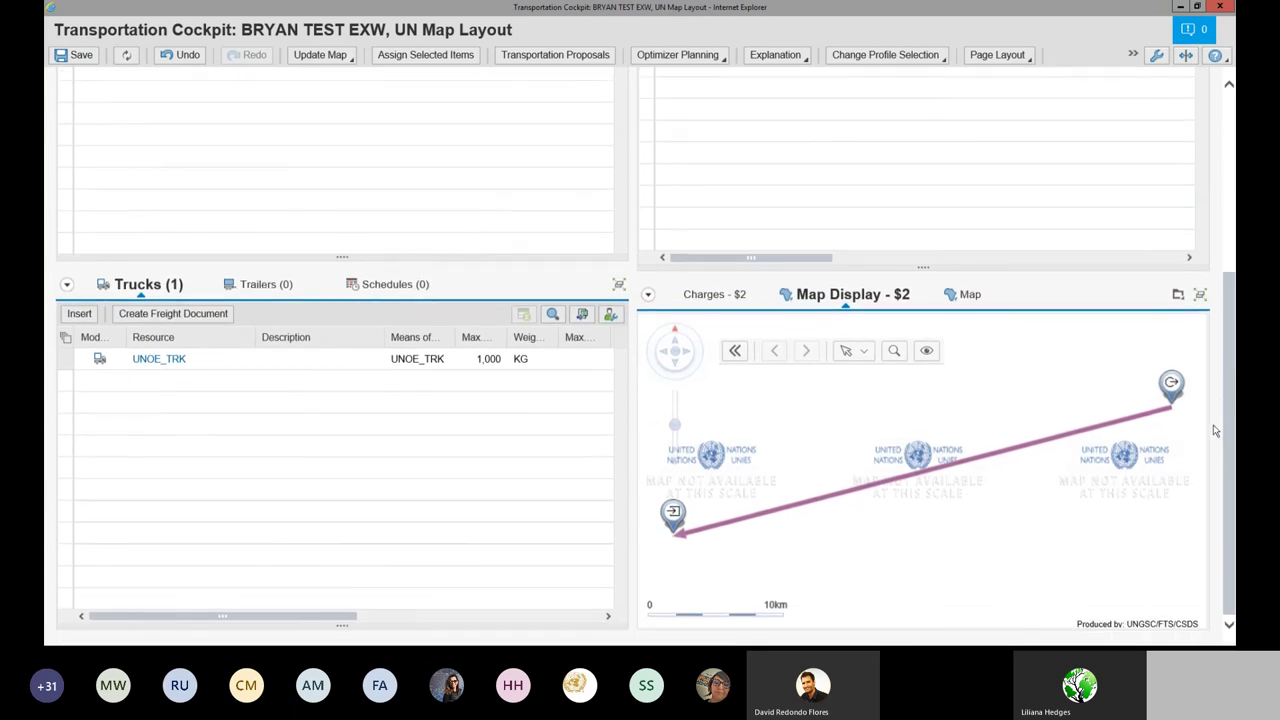
pyautogui.scroll(-2, 946, 493)
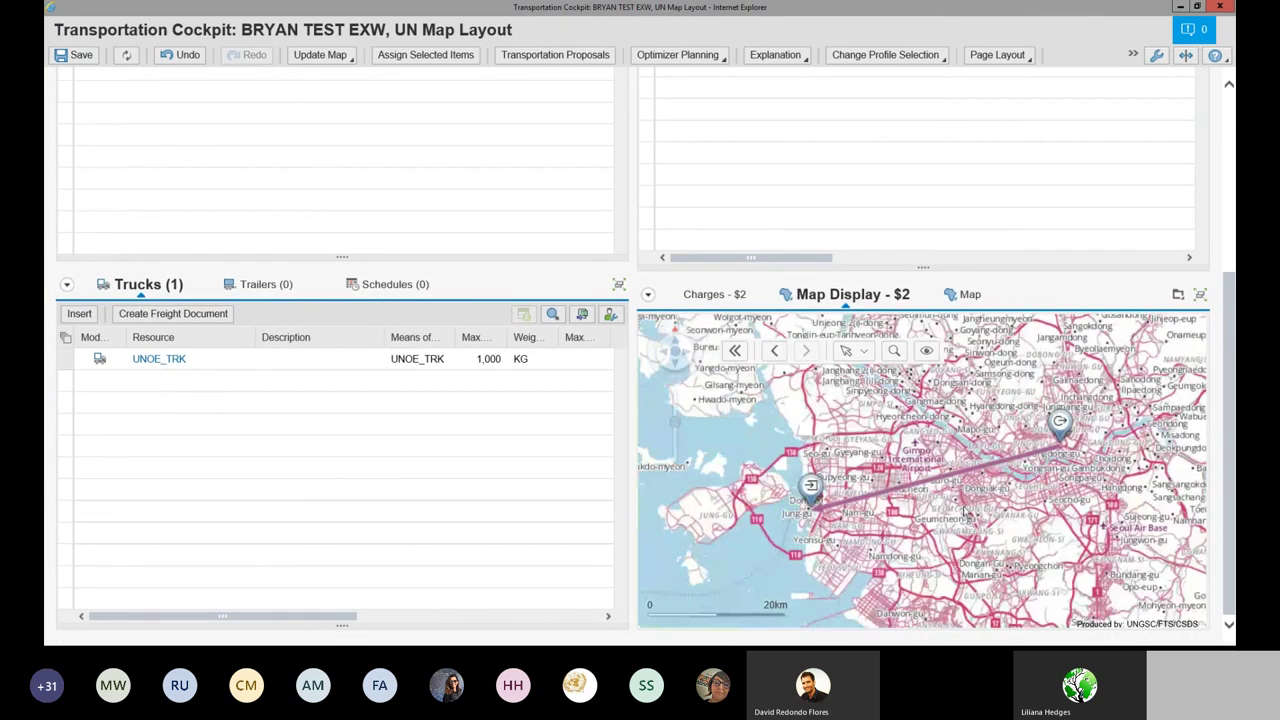
pyautogui.scroll(1, 964, 510)
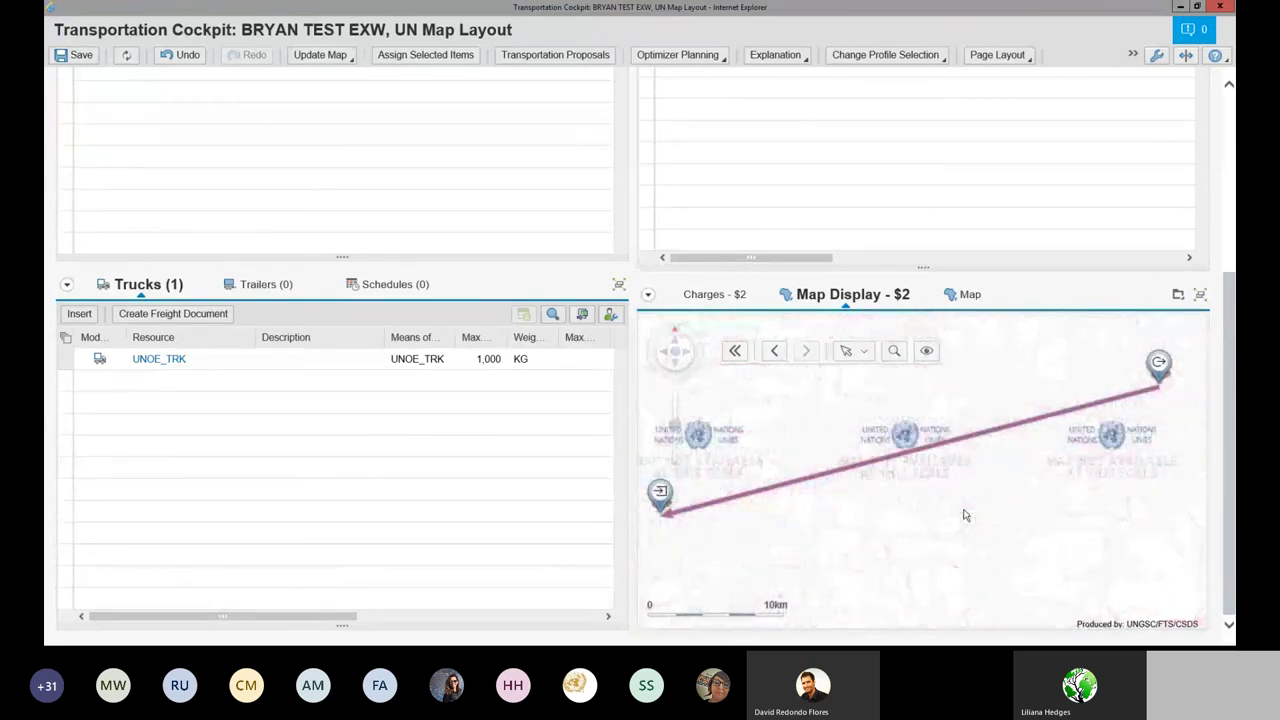
pyautogui.scroll(-1, 966, 515)
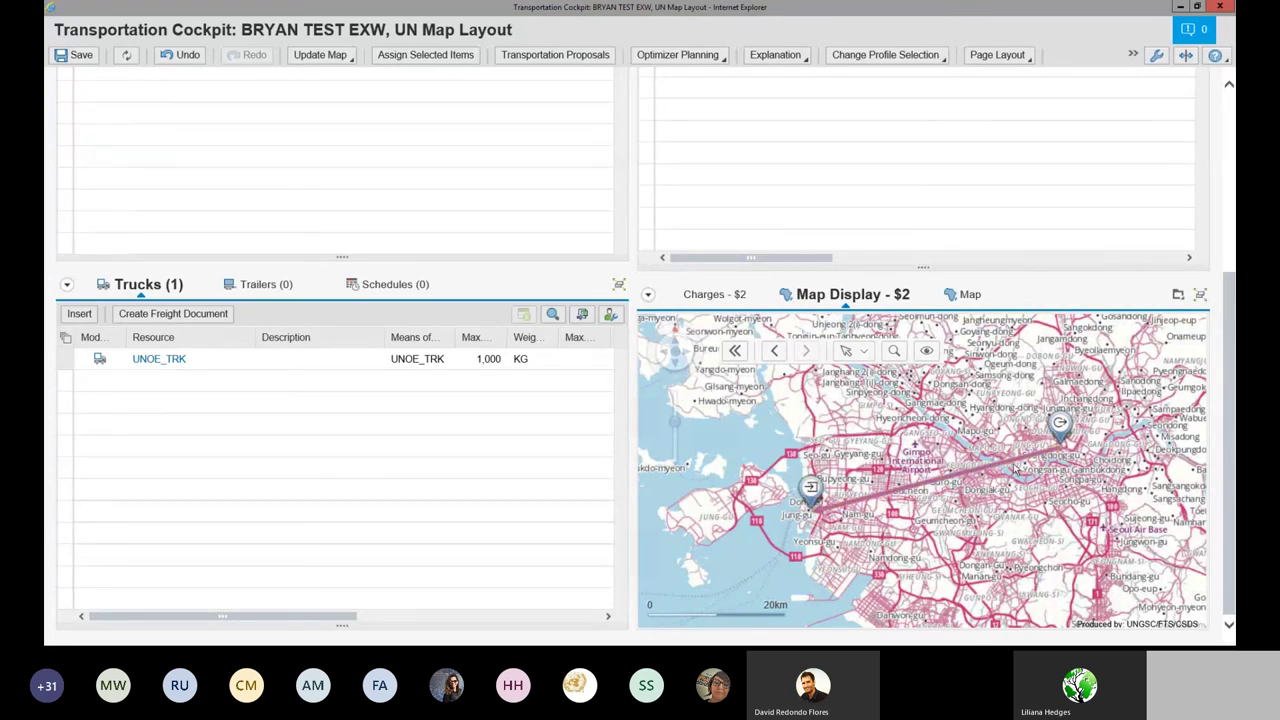
pyautogui.moveTo(1008, 467)
pyautogui.scroll(3, 1236, 358)
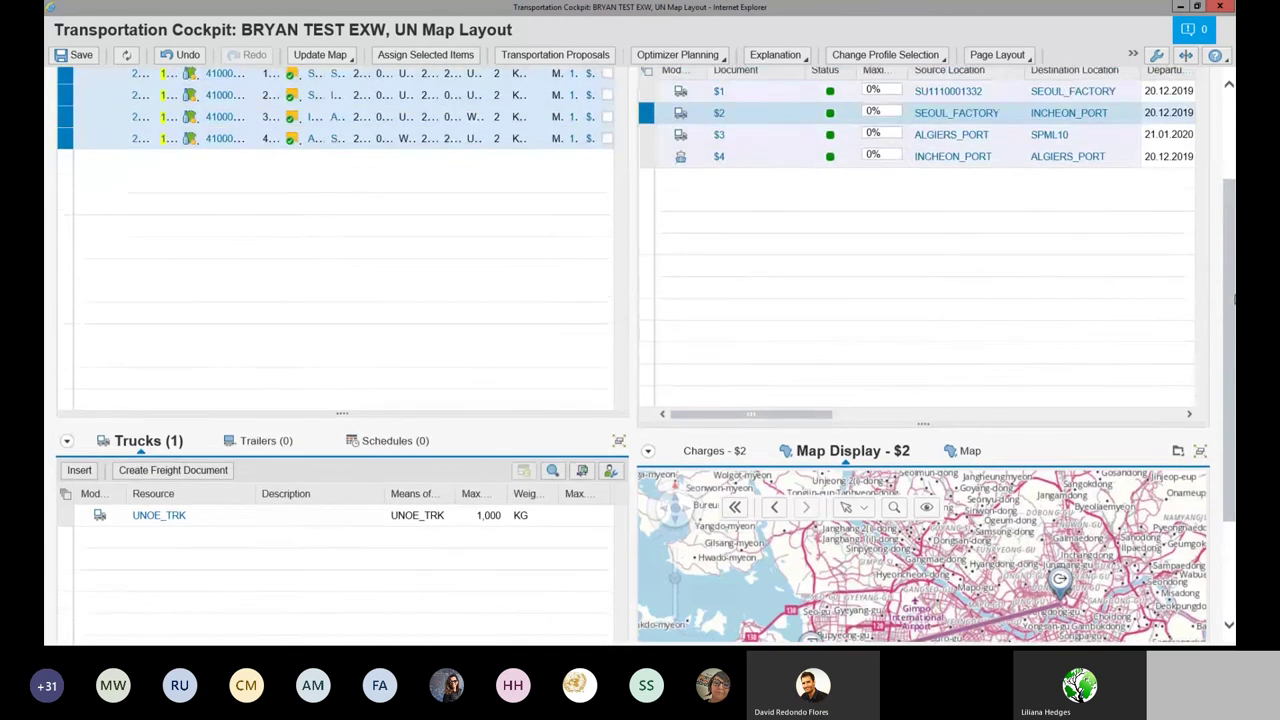
# Step: Show the freight booking from INCHEON_PORT to ALGIERS_PORT in the map display and examine its route
pyautogui.click(645, 178)
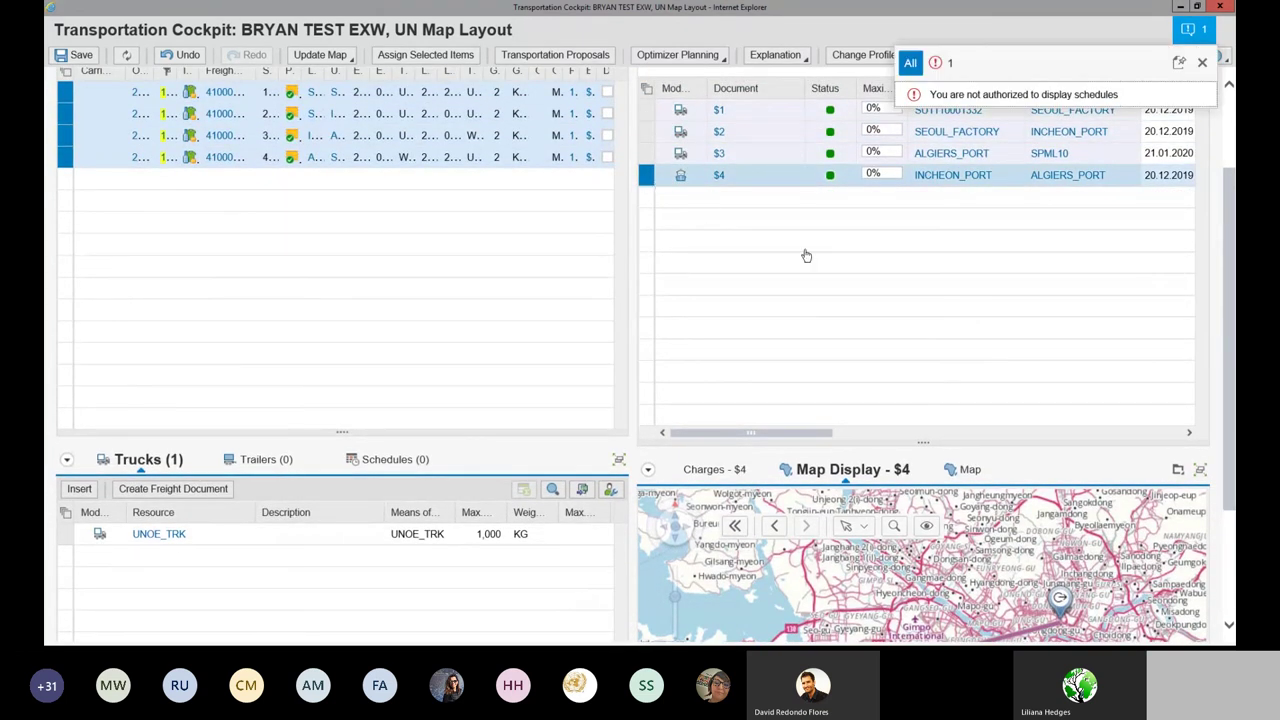
pyautogui.scroll(-3, 1231, 398)
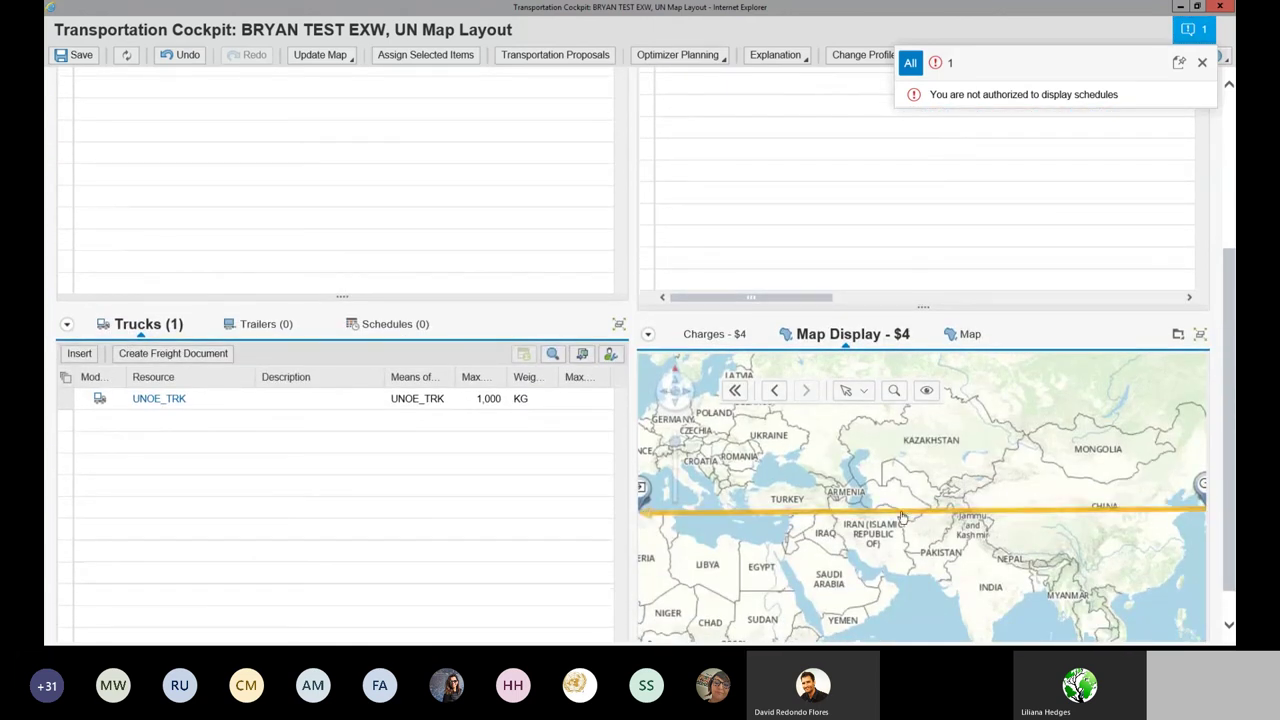
pyautogui.moveTo(913, 516)
pyautogui.scroll(1, 1234, 500)
# Step: Delete all four planned freight orders and freight bookings and dismiss the resulting messages
pyautogui.scroll(5, 1234, 420)
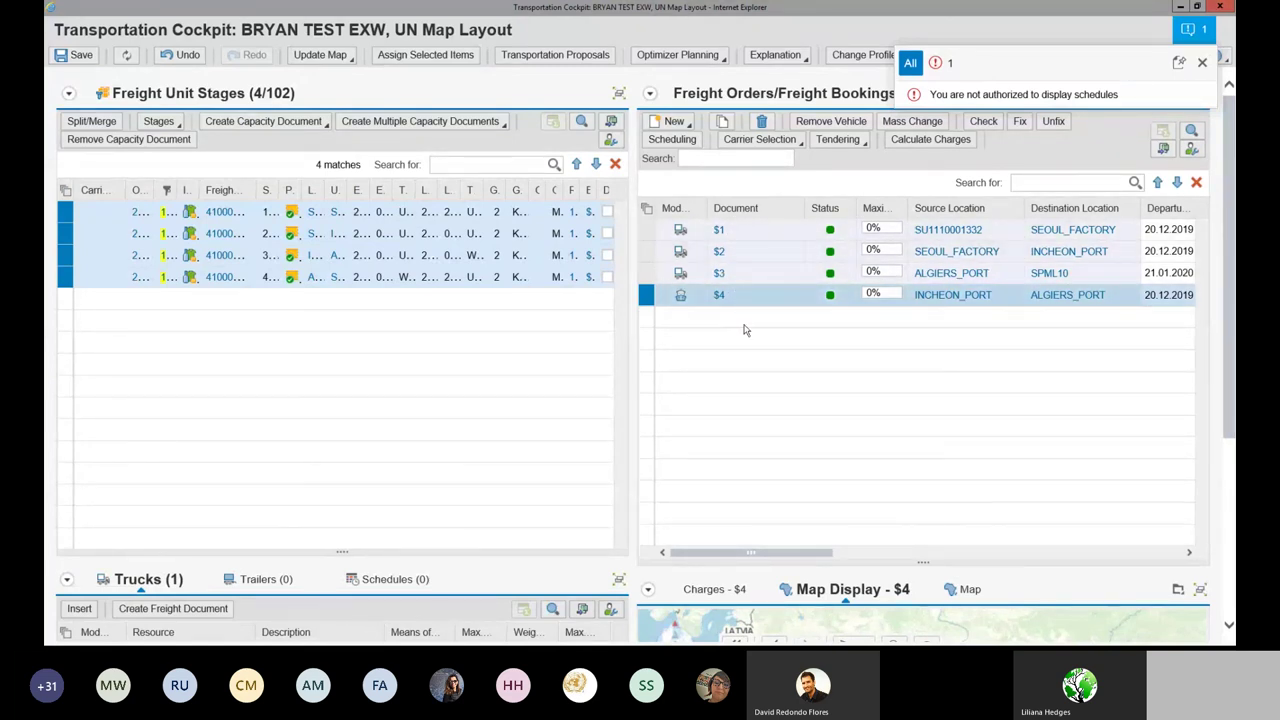
pyautogui.keyDown('shift'); pyautogui.click(649, 233); pyautogui.keyUp('shift')
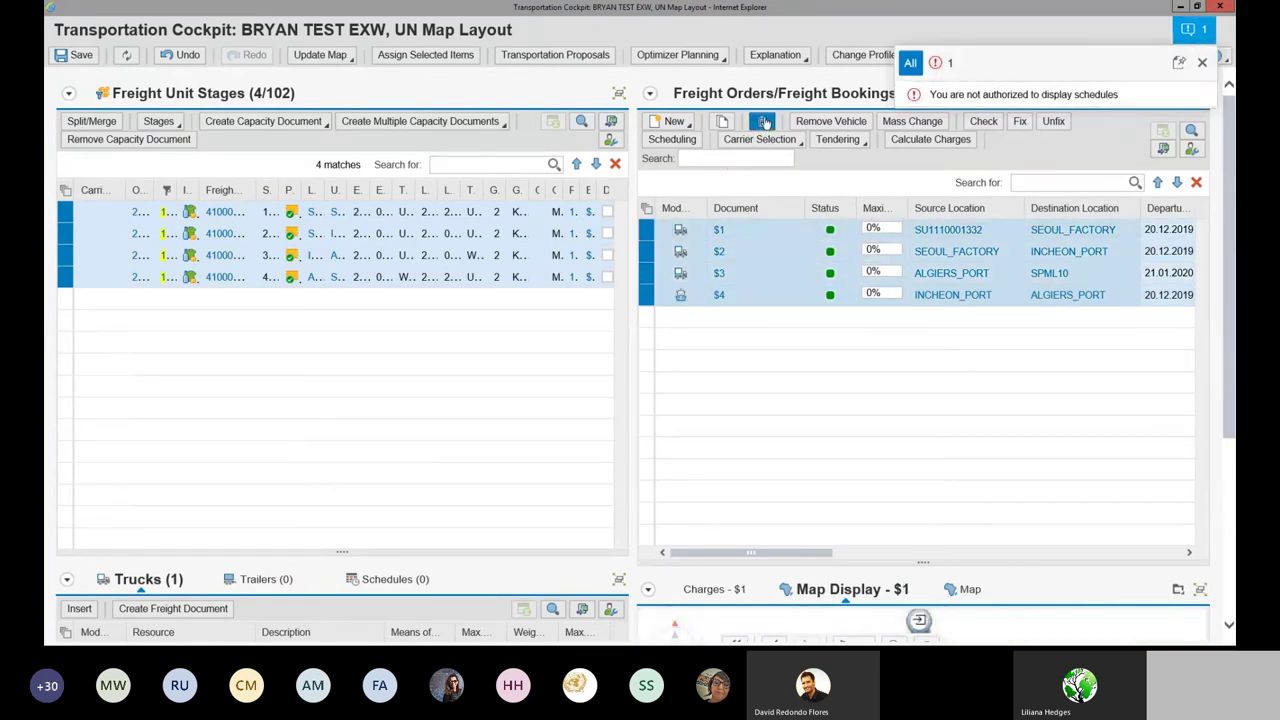
pyautogui.click(765, 124)
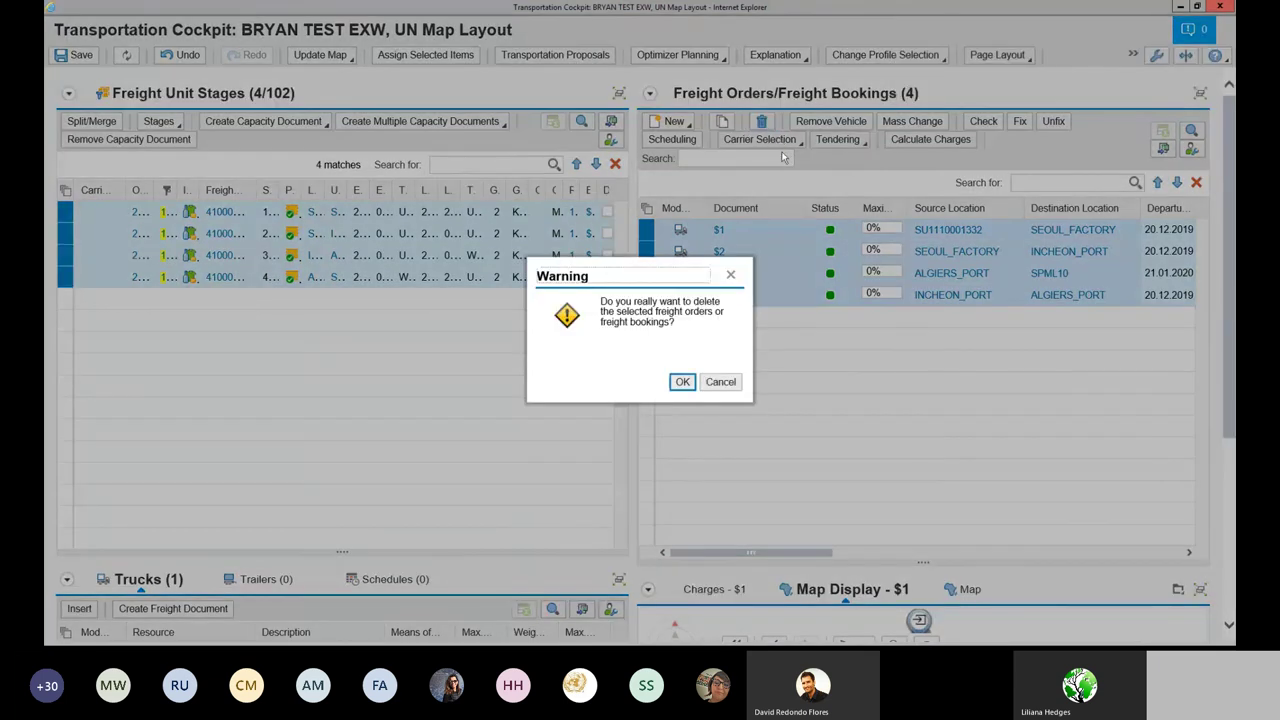
pyautogui.click(692, 376)
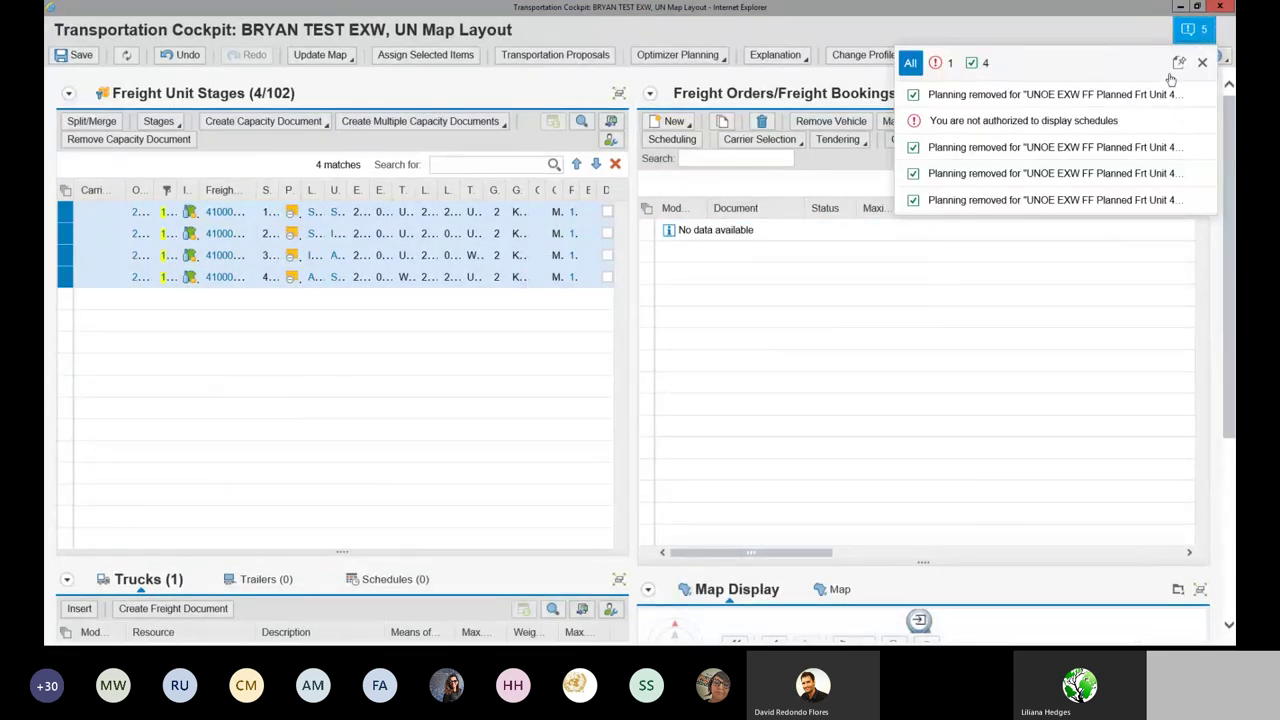
pyautogui.click(1202, 63)
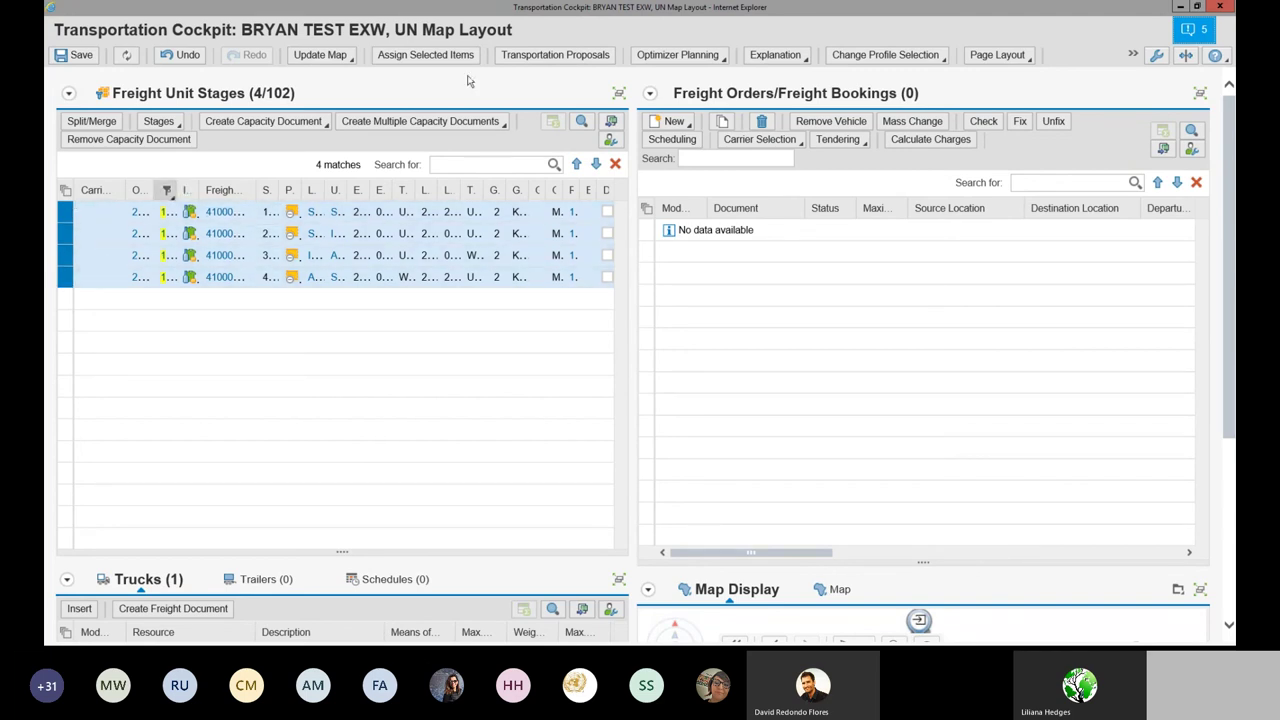
# Step: Generate transportation proposals again for the four selected freight unit stages and look through the proposed routes
pyautogui.click(543, 55)
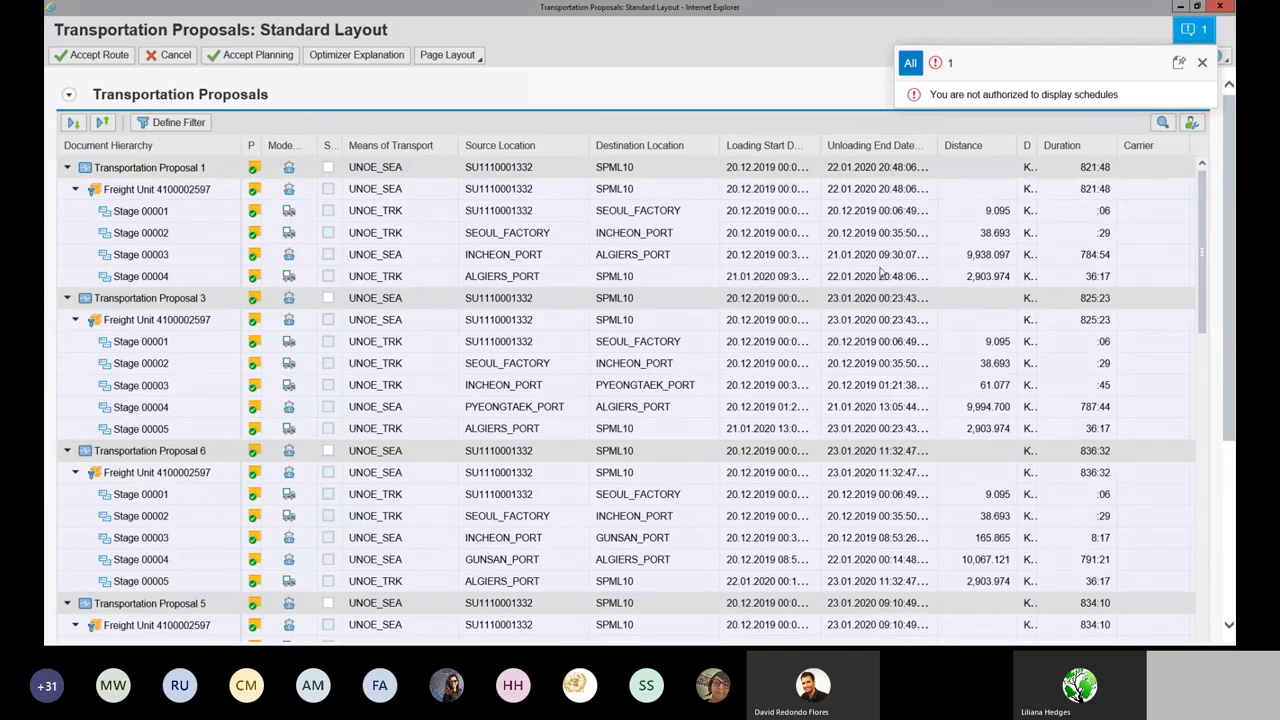
pyautogui.scroll(-1, 968, 298)
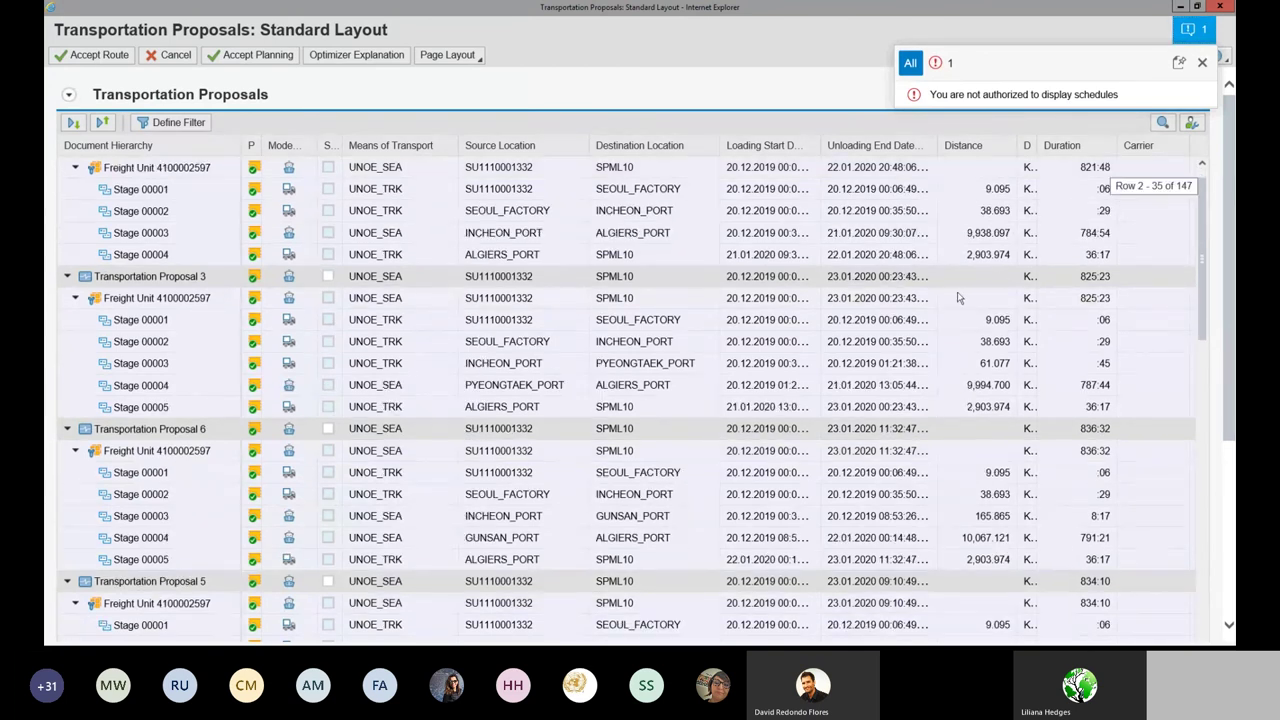
pyautogui.scroll(-1, 470, 346)
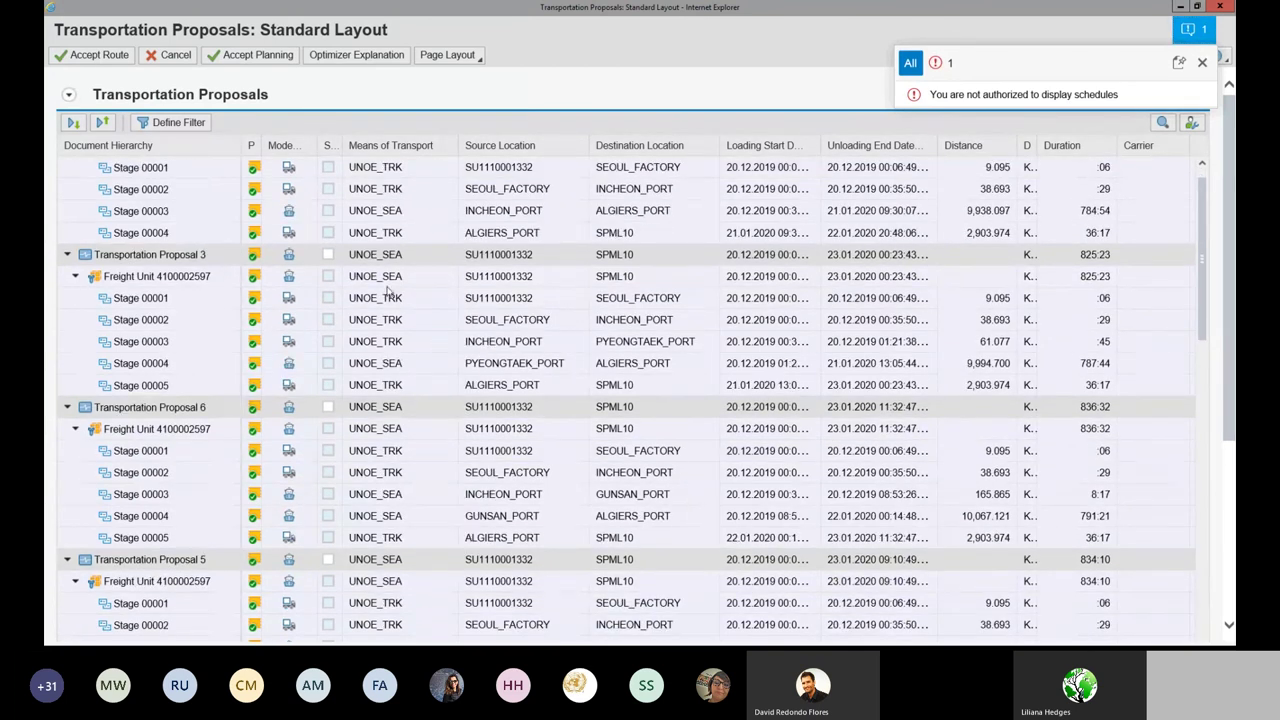
pyautogui.scroll(2, 352, 318)
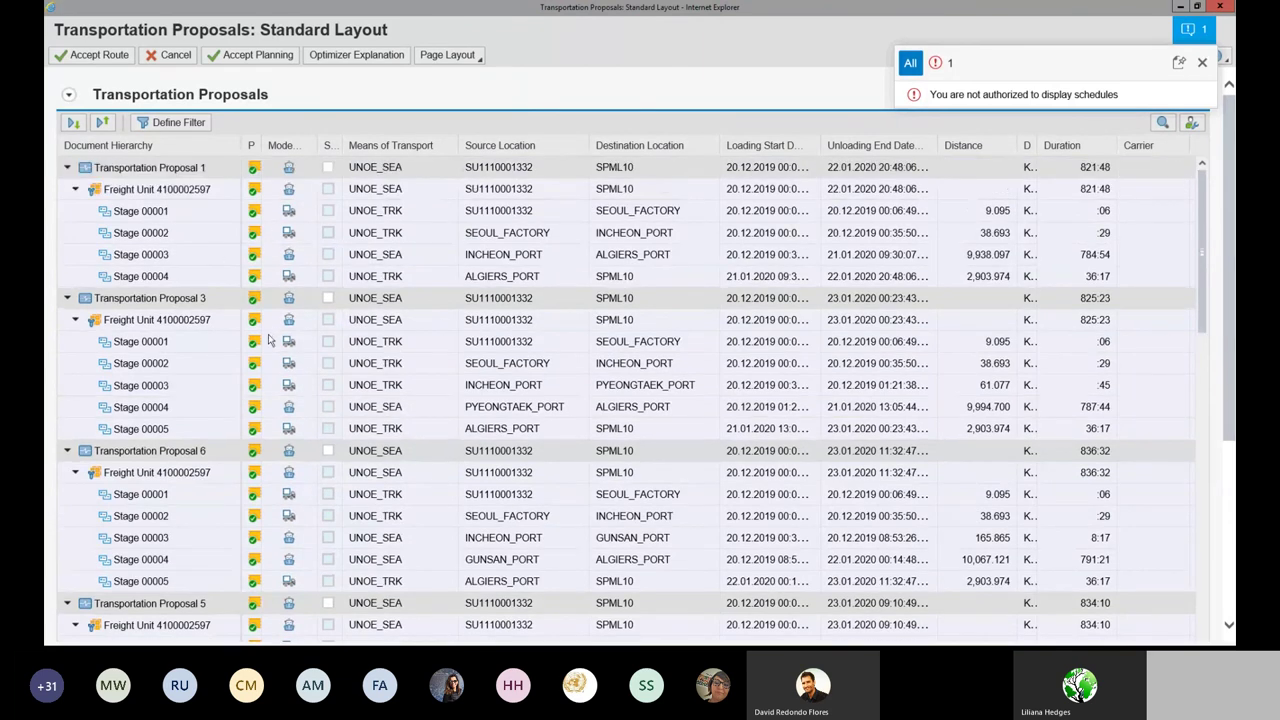
# Step: Mark Transportation Proposal 3 and compare the ports, distances and durations of the alternative transportation proposals
pyautogui.scroll(-1, 268, 338)
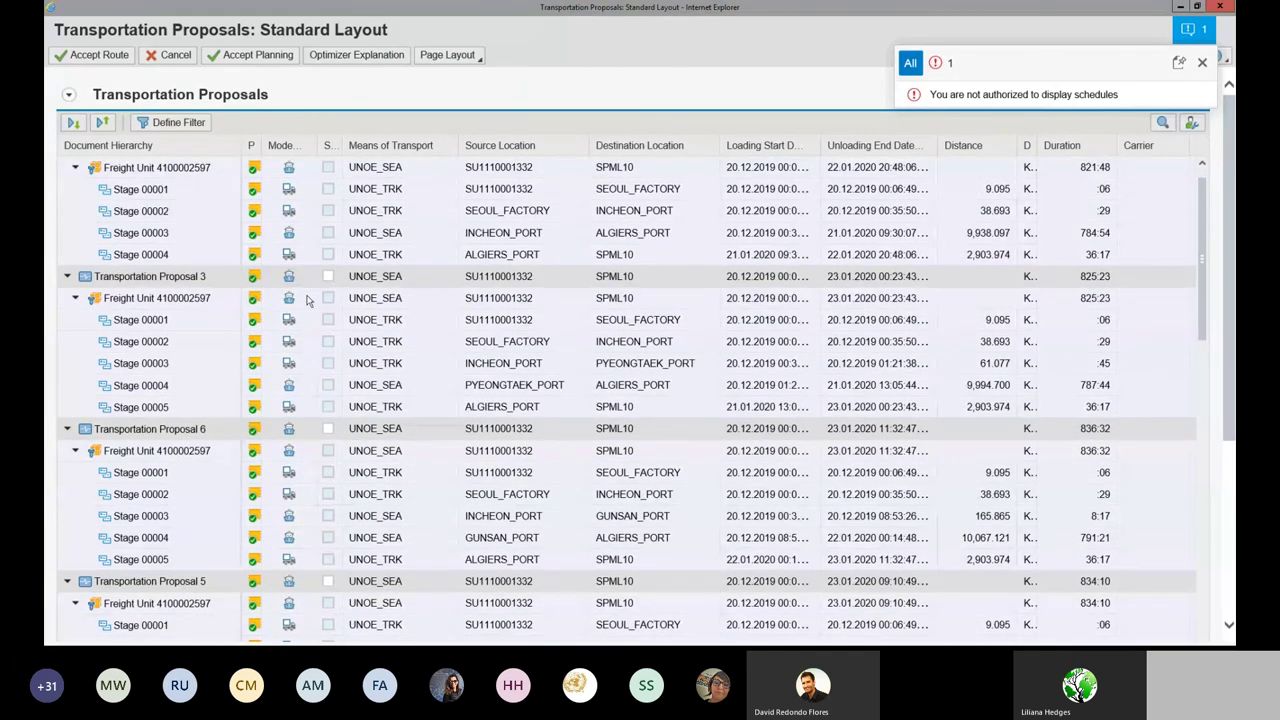
pyautogui.click(328, 277)
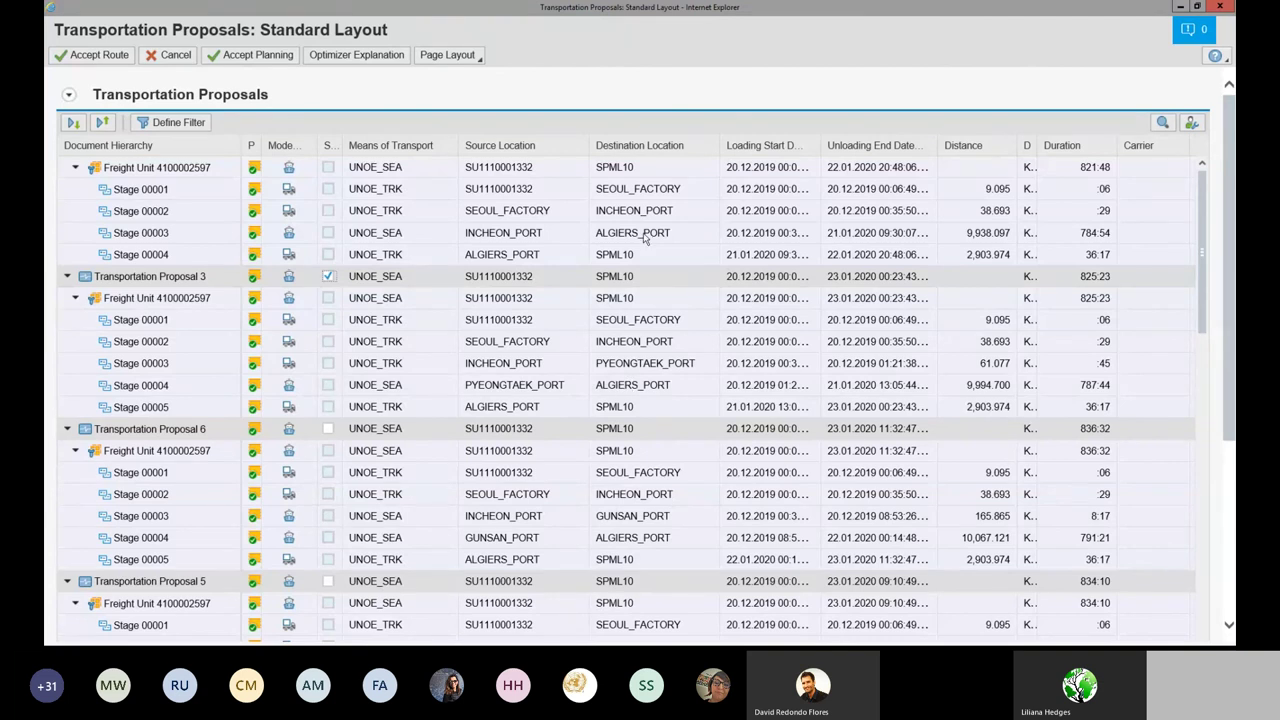
pyautogui.scroll(-3, 666, 429)
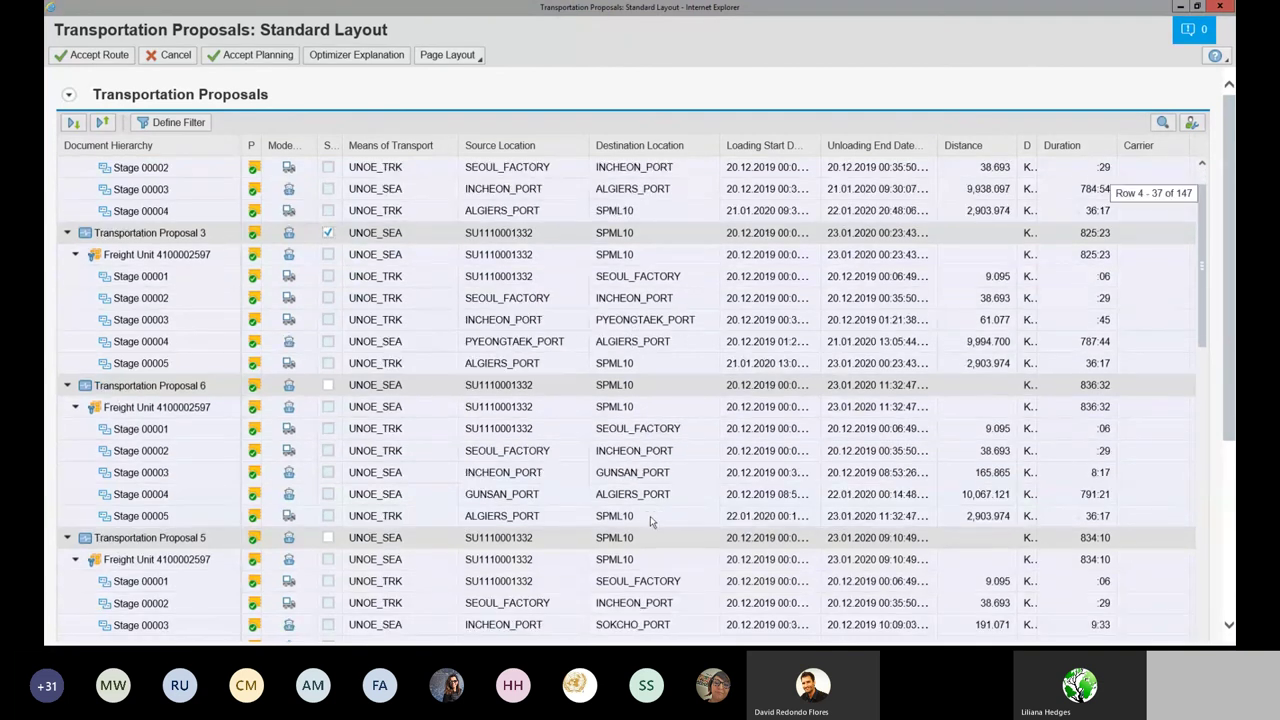
pyautogui.scroll(-3, 652, 538)
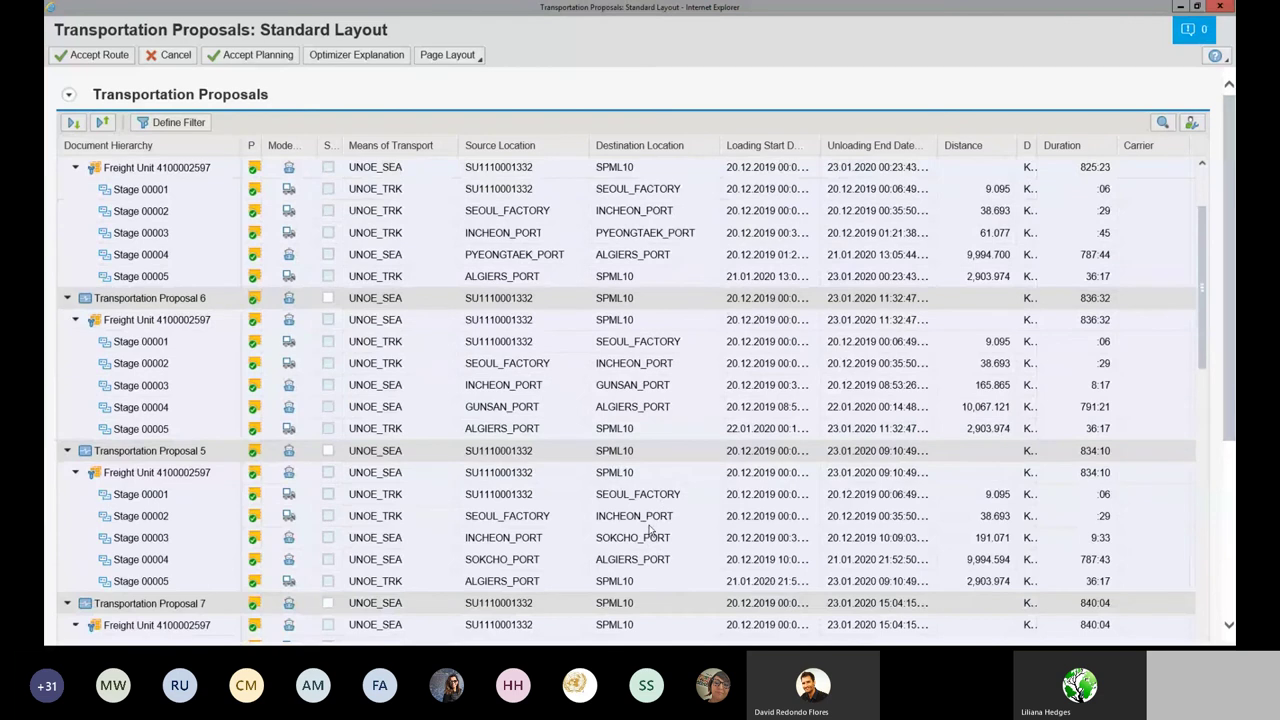
pyautogui.scroll(-4, 650, 533)
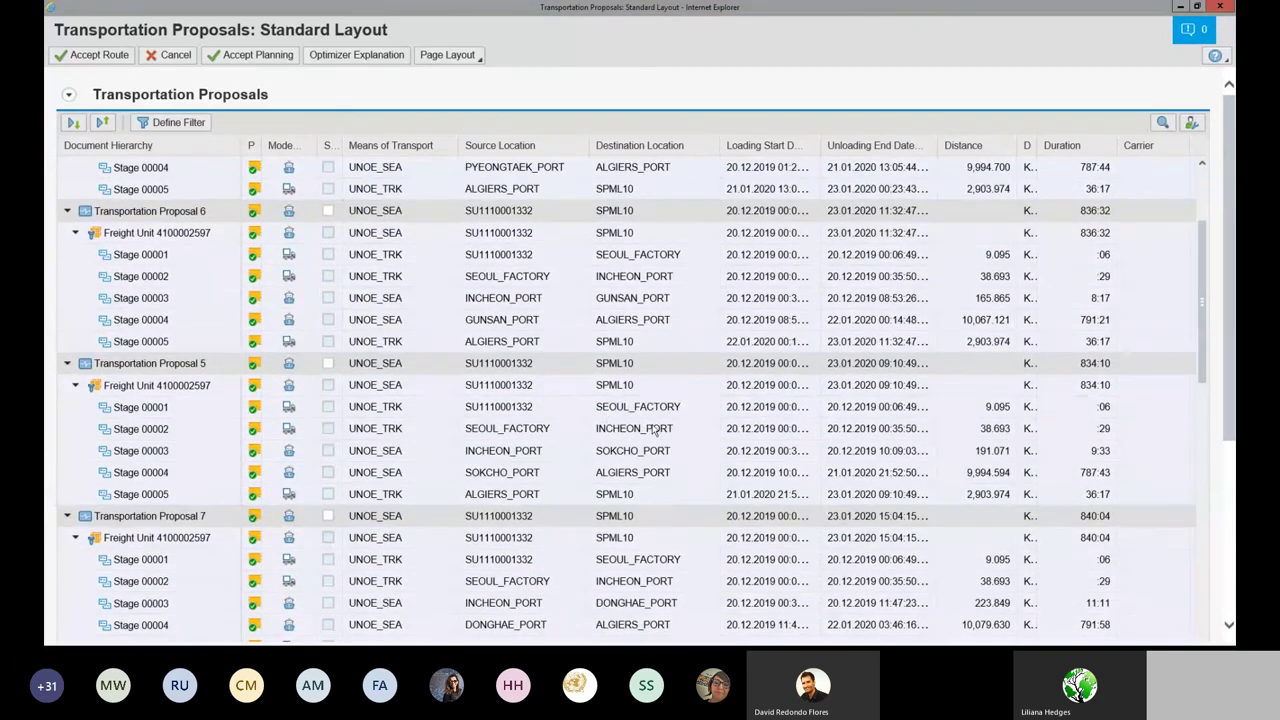
pyautogui.scroll(-6, 656, 430)
pyautogui.scroll(-4, 660, 478)
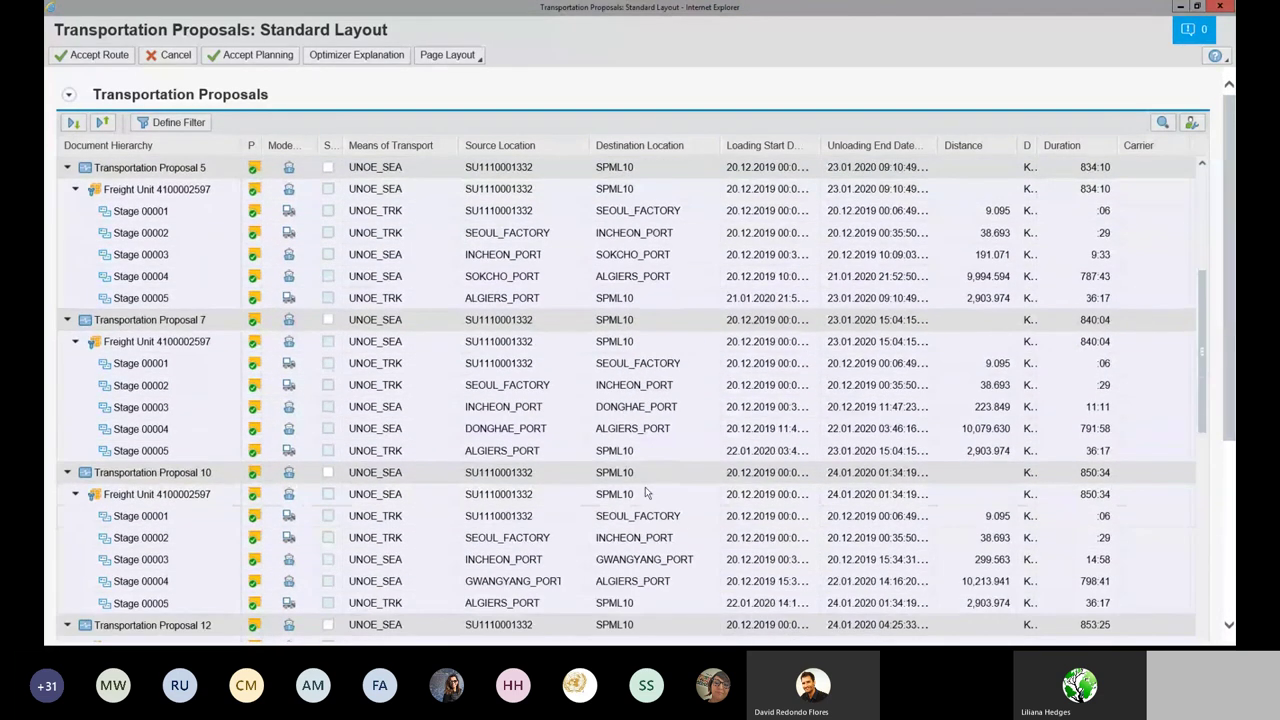
pyautogui.scroll(-8, 643, 515)
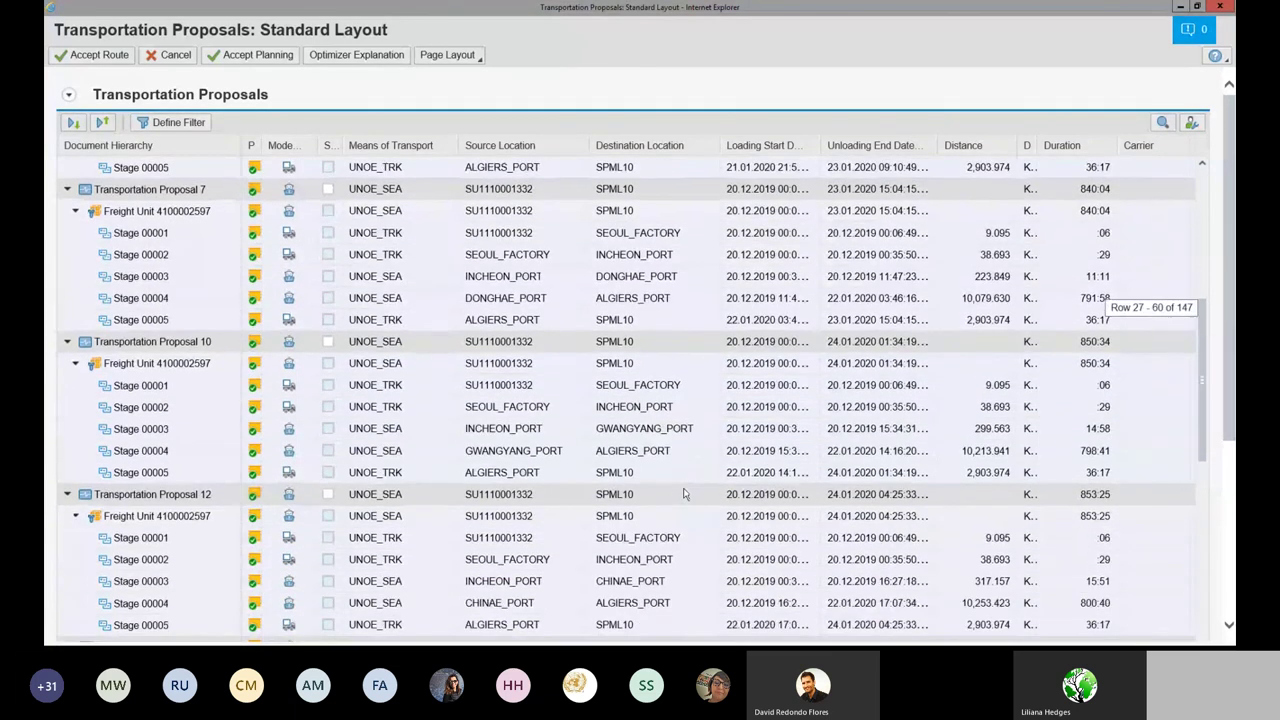
pyautogui.scroll(-8, 662, 516)
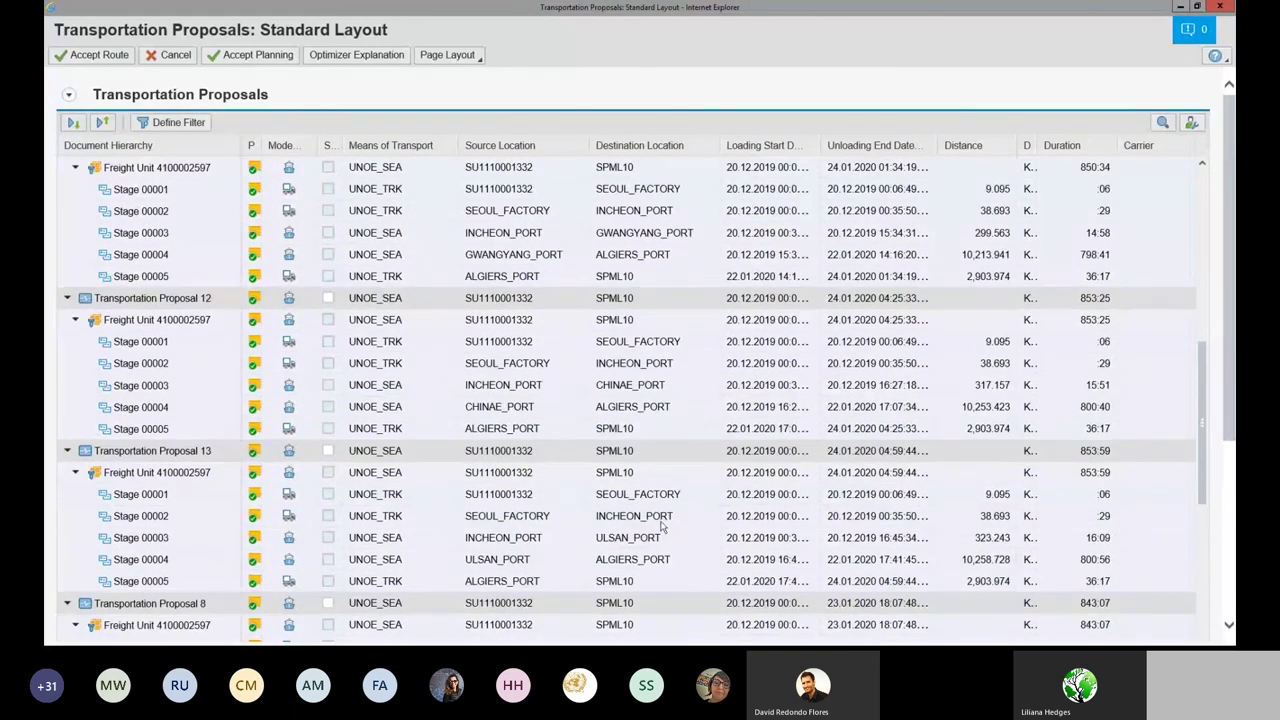
pyautogui.scroll(-2, 662, 557)
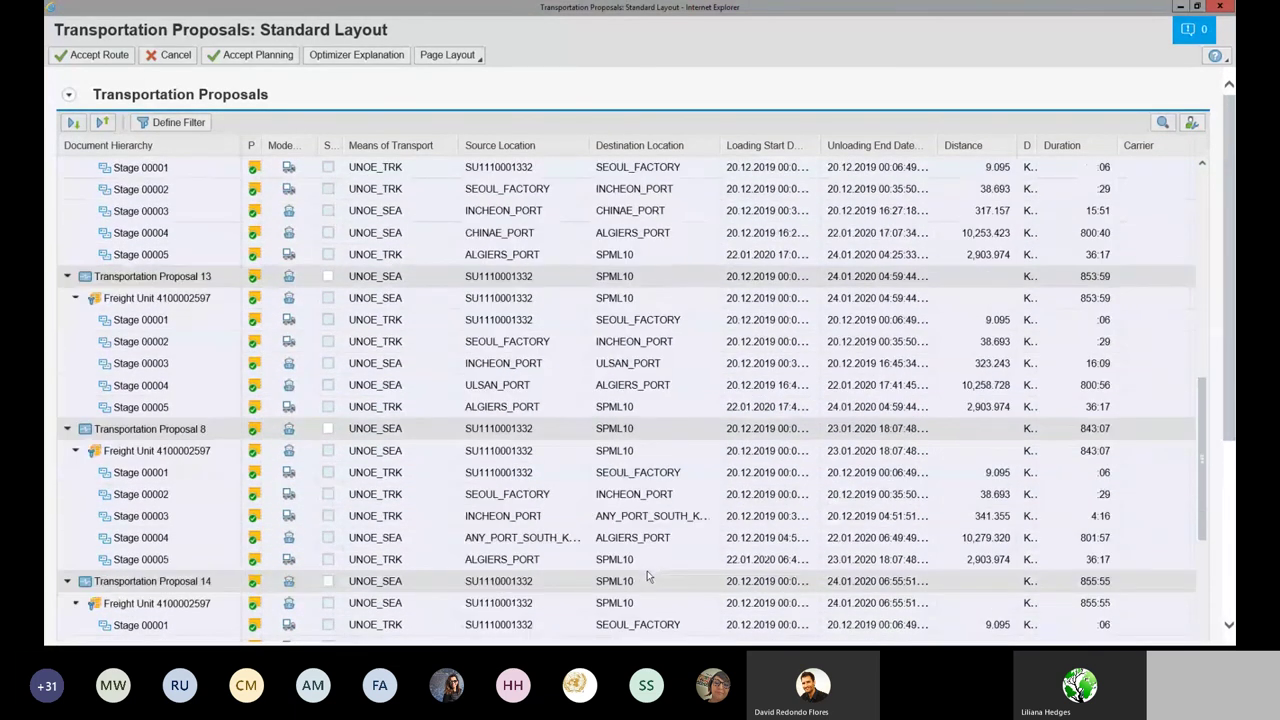
pyautogui.scroll(-10, 650, 547)
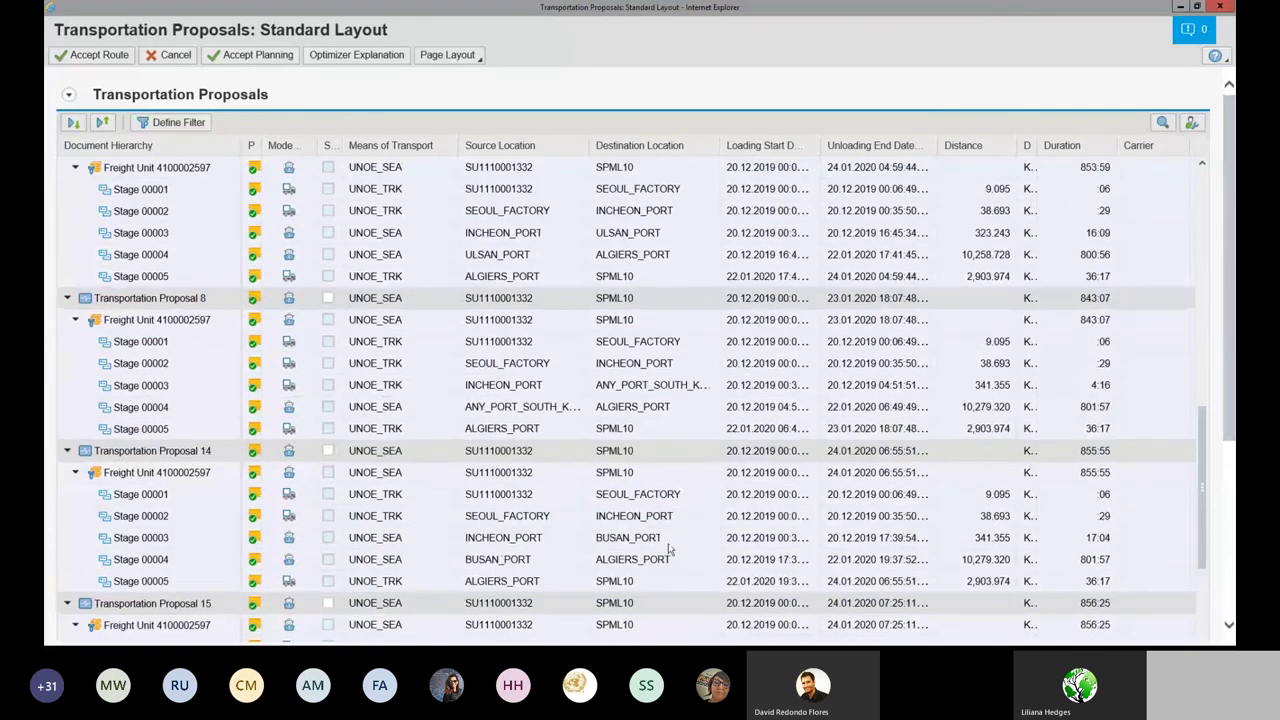
pyautogui.scroll(-5, 668, 567)
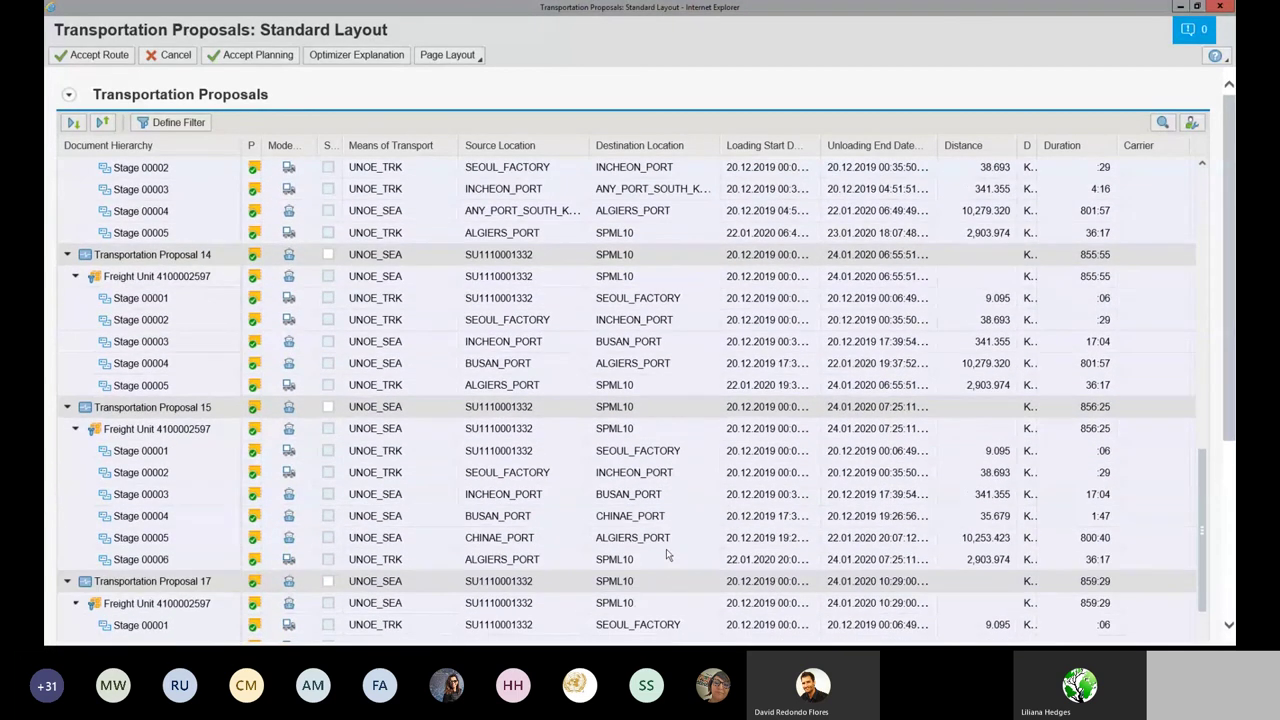
pyautogui.scroll(-3, 668, 540)
pyautogui.scroll(-3, 669, 546)
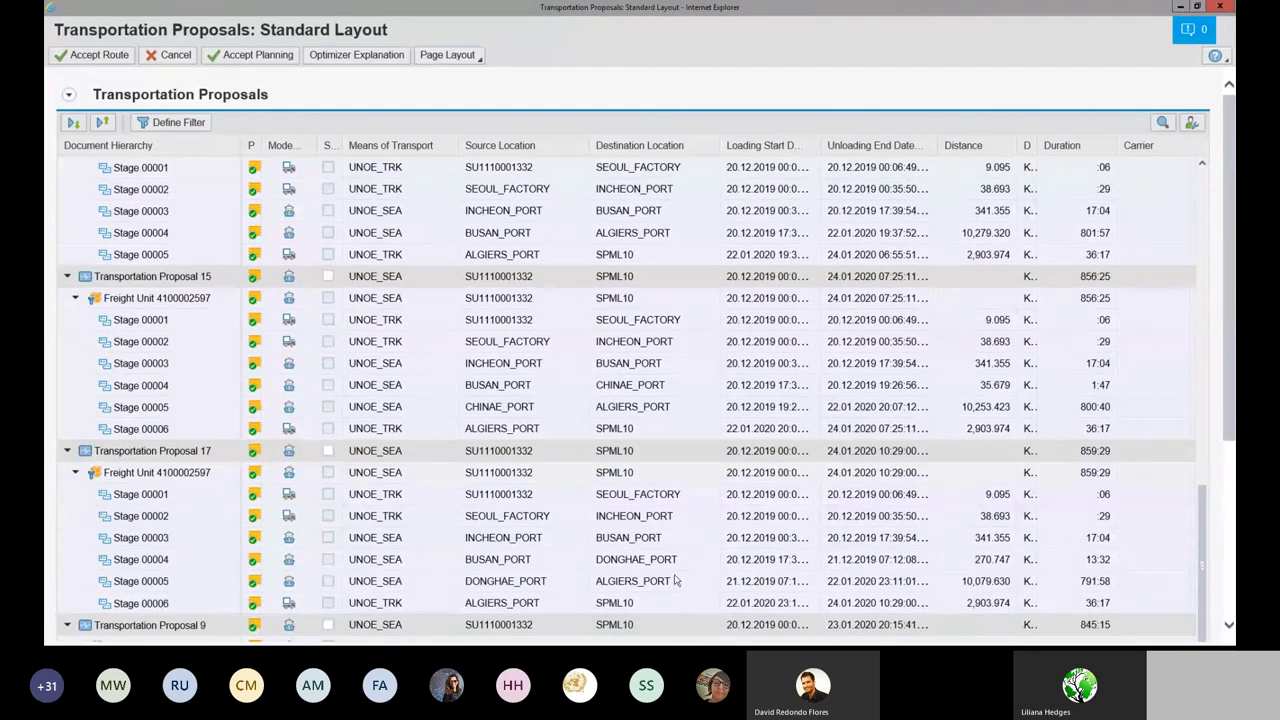
pyautogui.scroll(15, 669, 533)
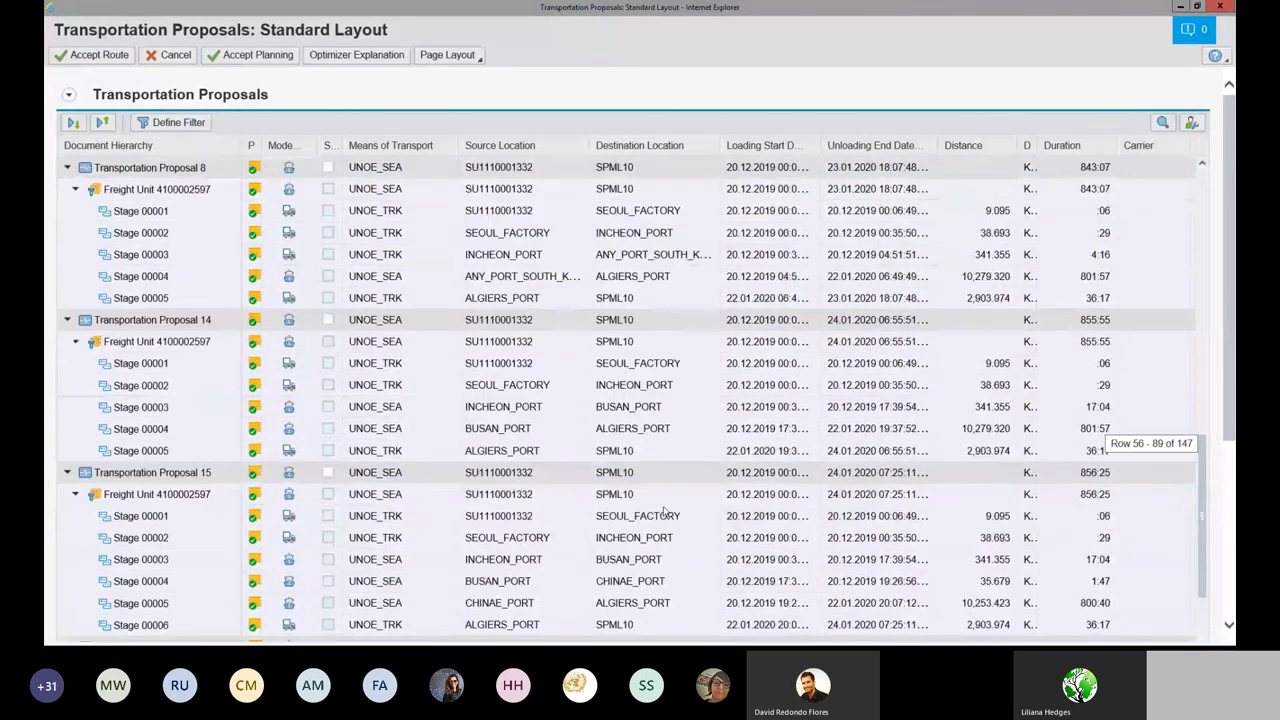
pyautogui.scroll(3, 668, 432)
pyautogui.scroll(11, 665, 437)
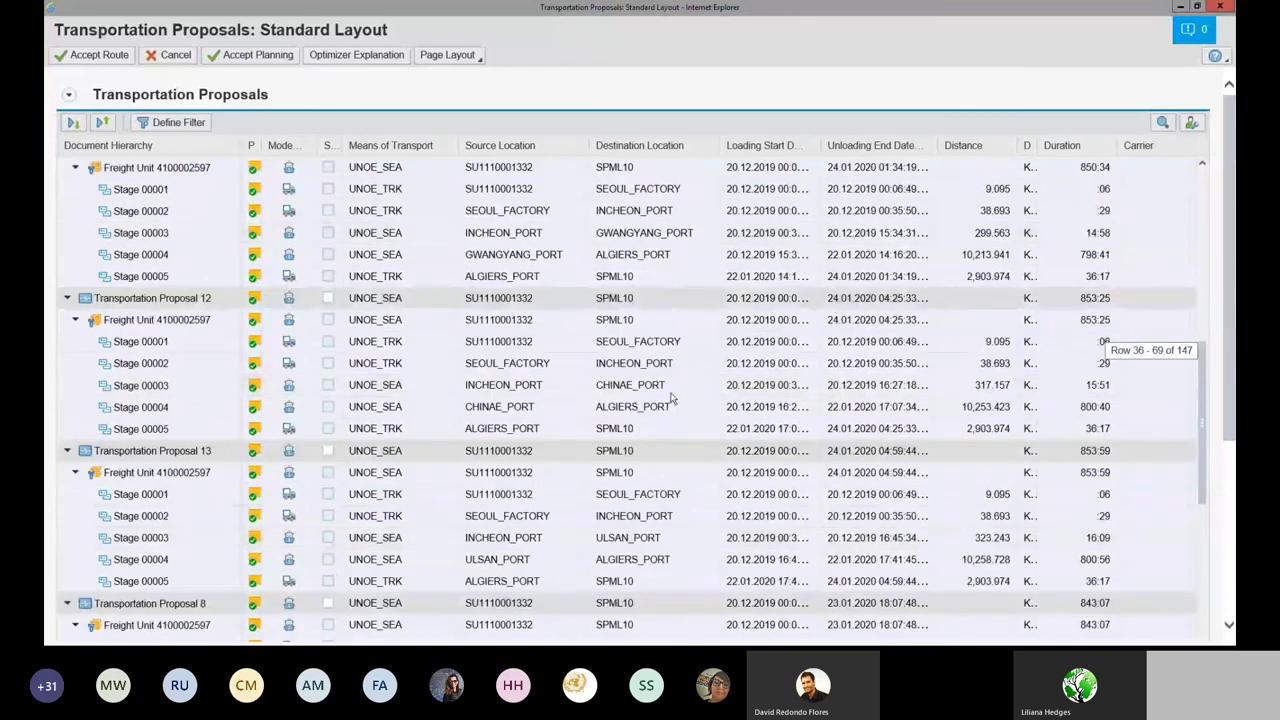
pyautogui.scroll(20, 672, 398)
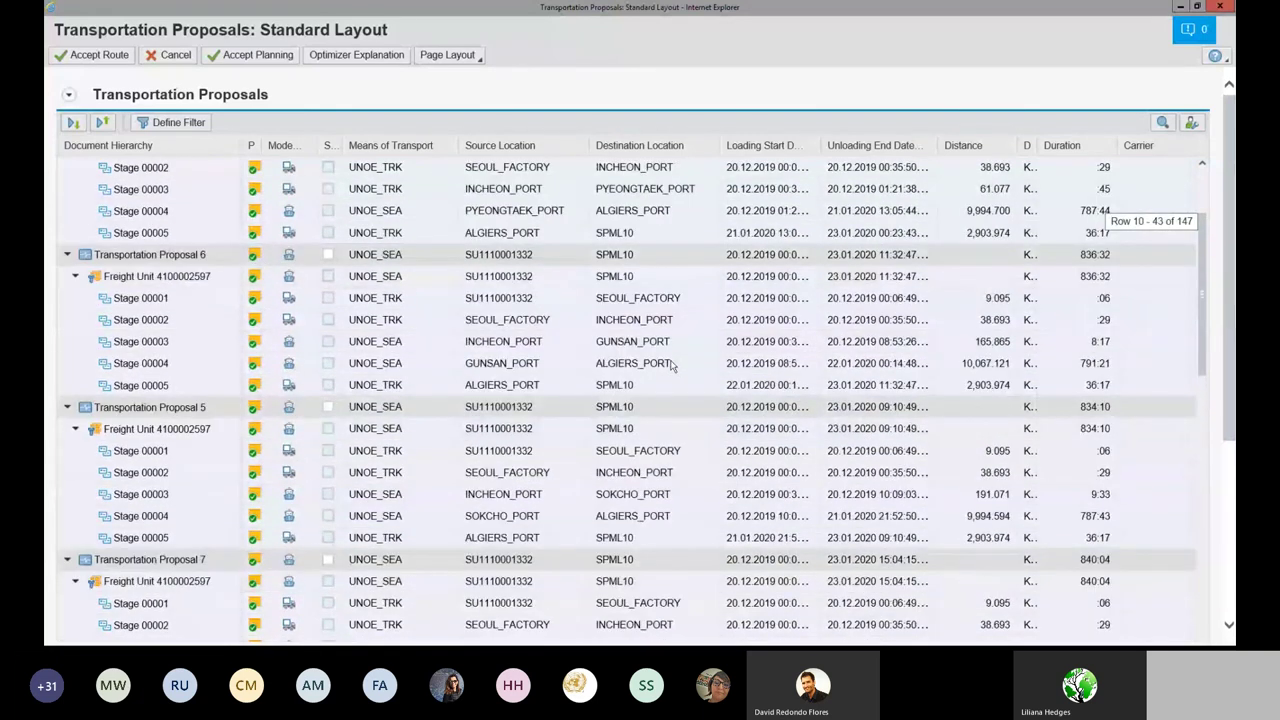
pyautogui.scroll(9, 672, 366)
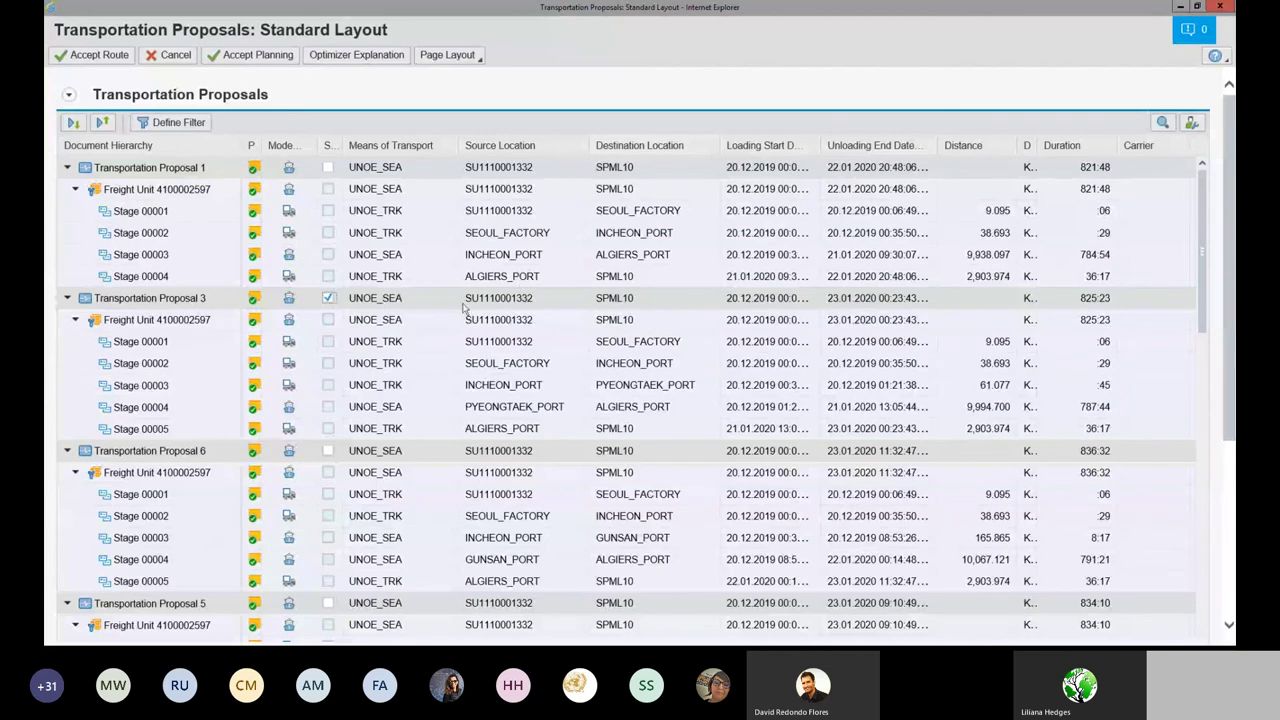
# Step: Choose Transportation Proposal 1 instead of Proposal 3, accept its planning, and save the planned freight documents
pyautogui.click(329, 298)
pyautogui.click(328, 169)
pyautogui.click(257, 58)
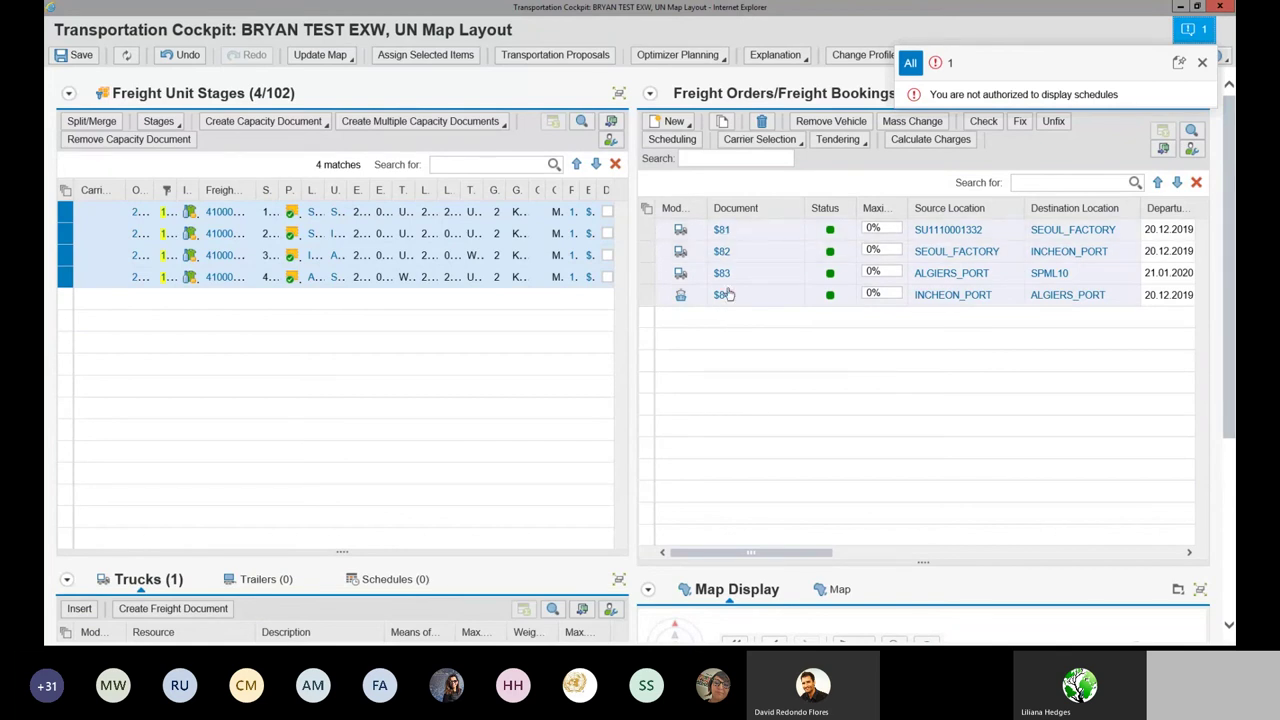
pyautogui.click(64, 57)
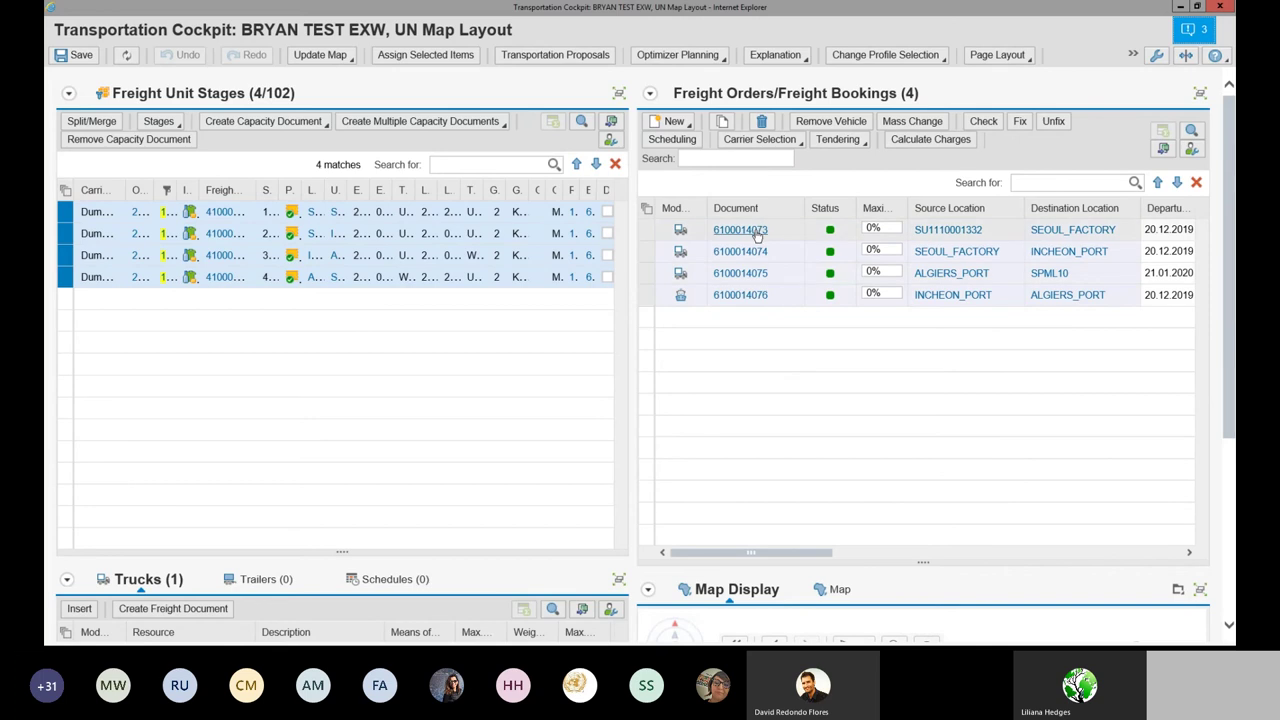
# Step: Highlight all four saved freight documents, ending with only the INCHEON_PORT to ALGIERS_PORT freight booking selected
pyautogui.moveTo(758, 234)
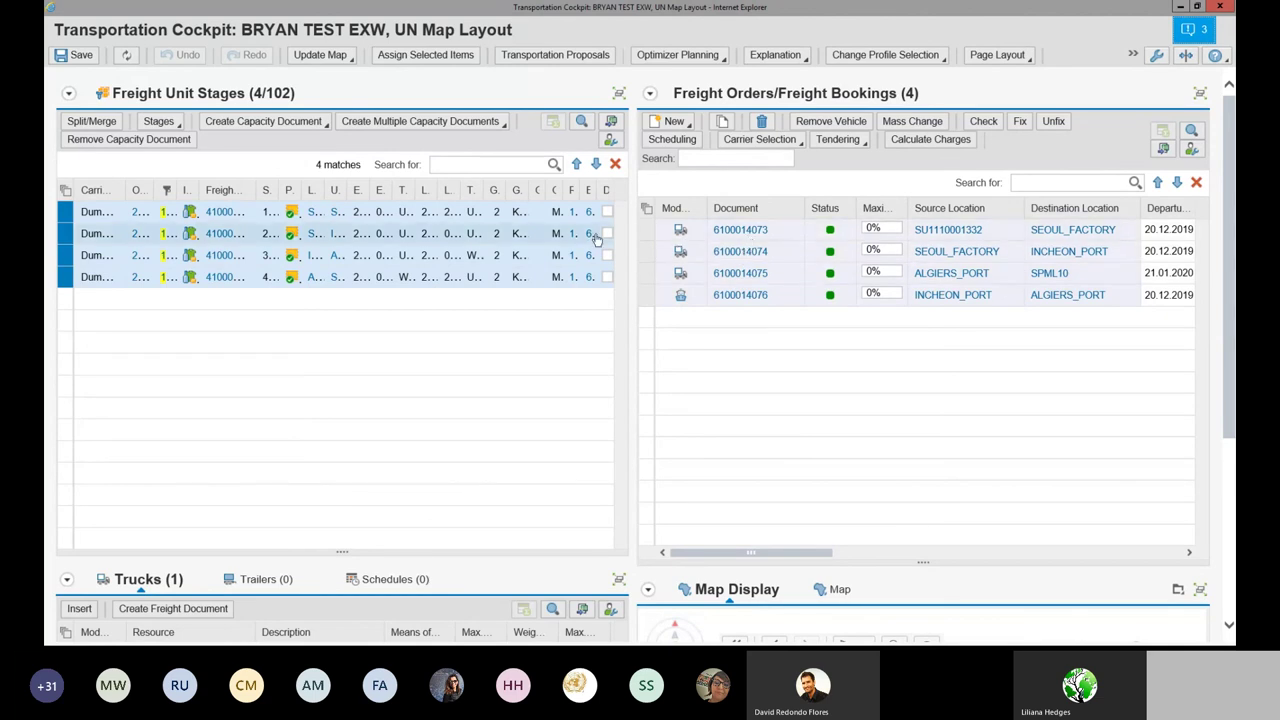
pyautogui.click(648, 300)
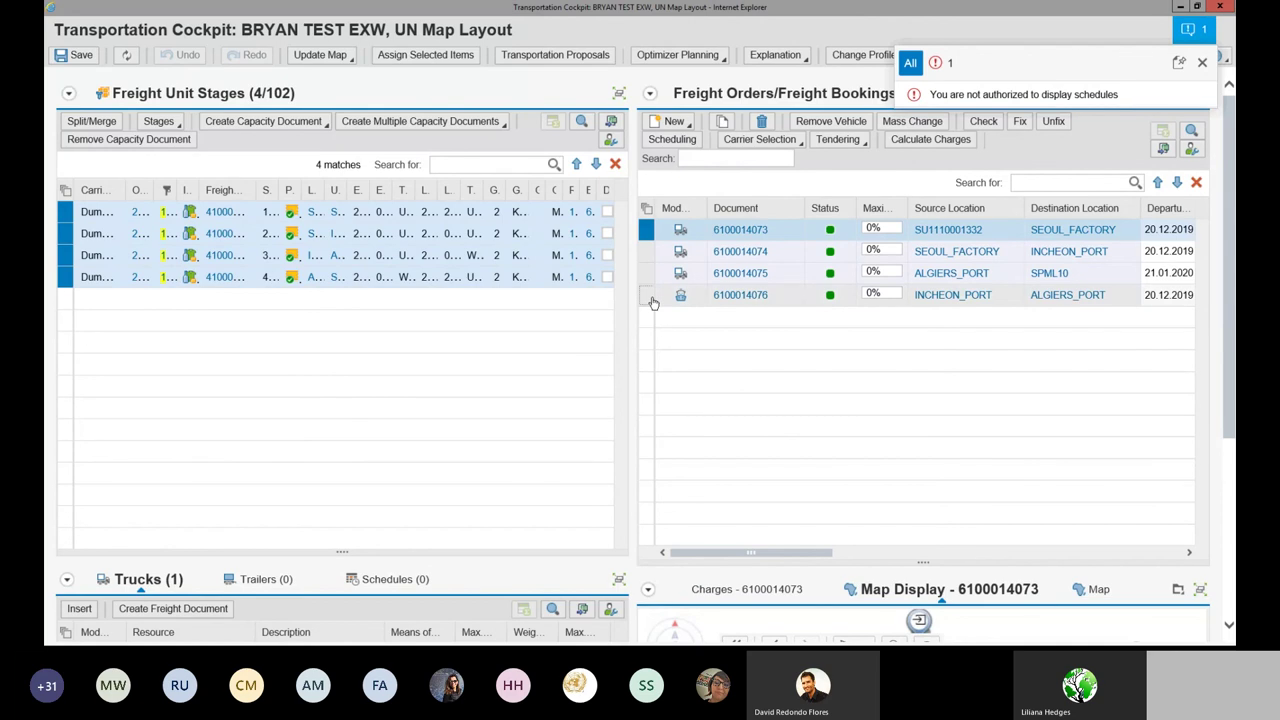
pyautogui.keyDown('shift'); pyautogui.click(648, 297); pyautogui.keyUp('shift')
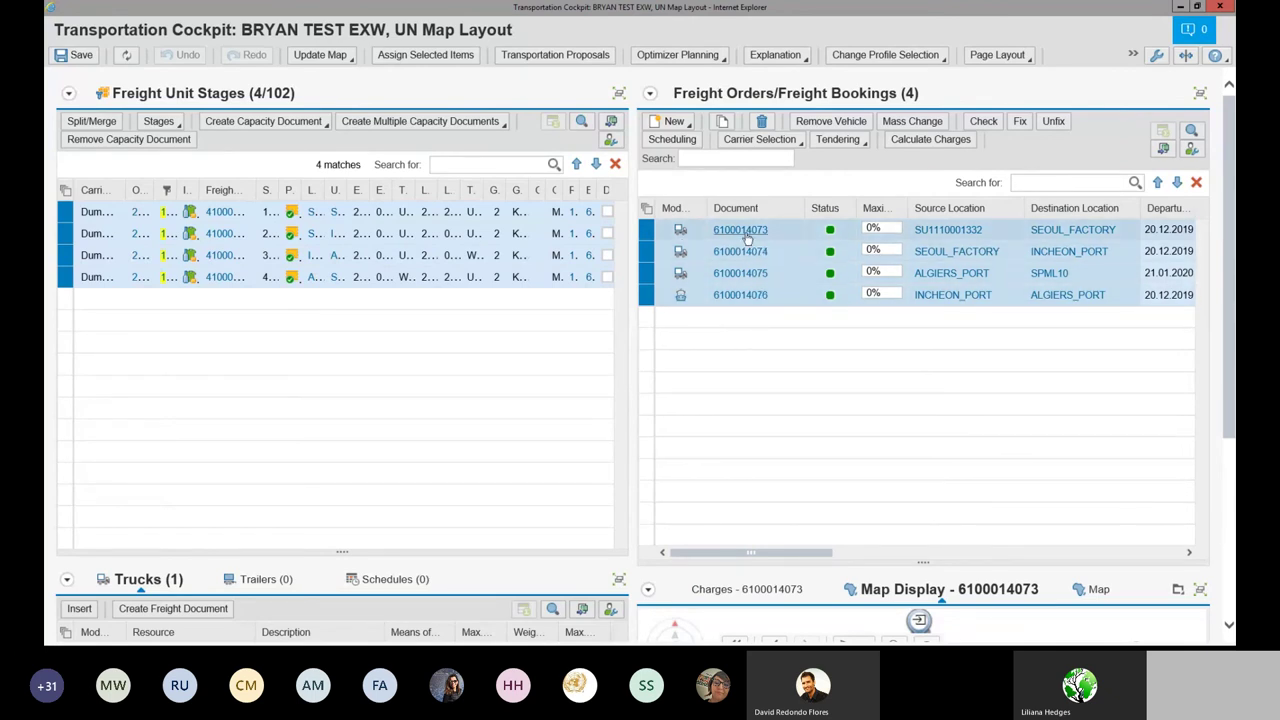
pyautogui.click(647, 296)
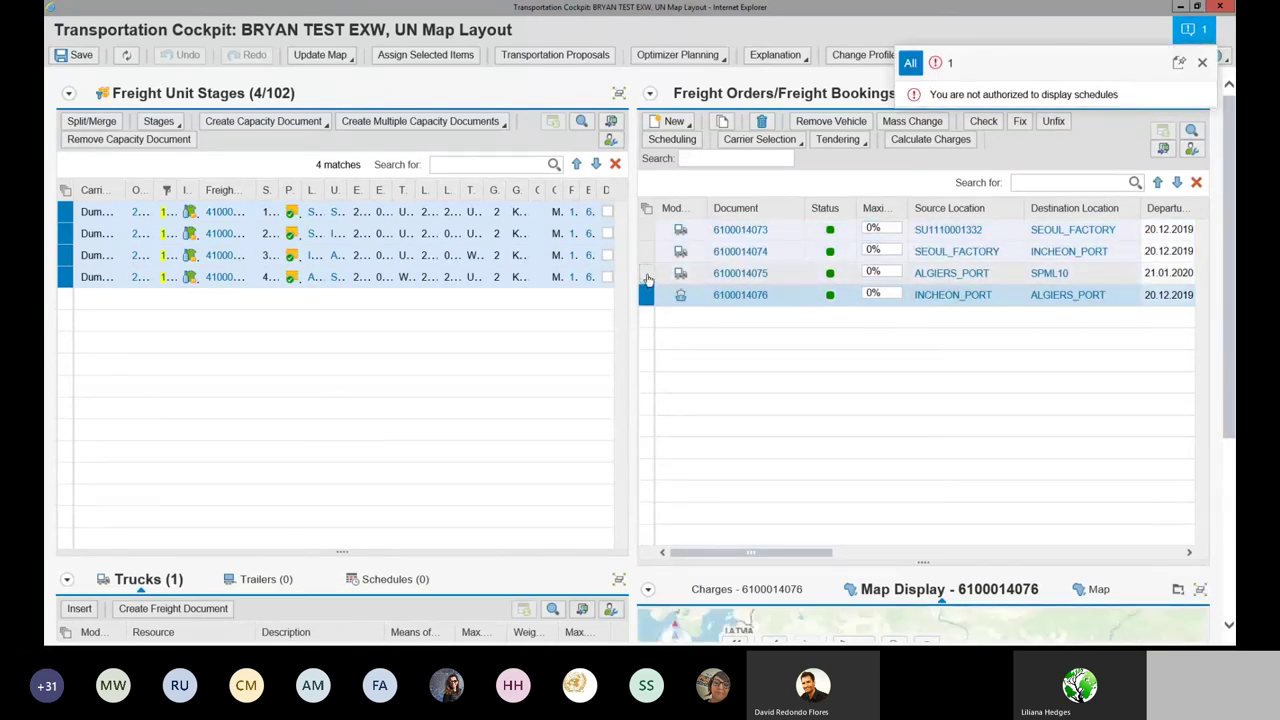
# Step: Delete the freight order from ALGIERS_PORT to SPML10 and confirm the deletion
pyautogui.click(647, 275)
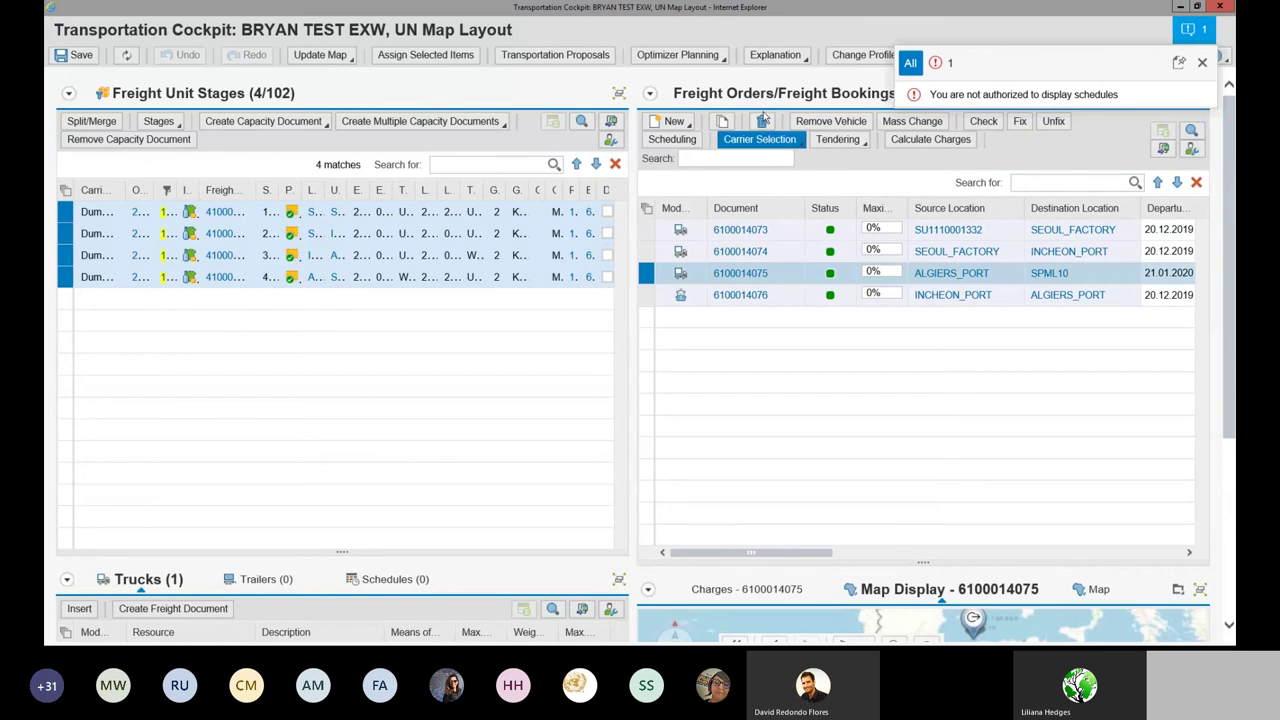
pyautogui.click(762, 122)
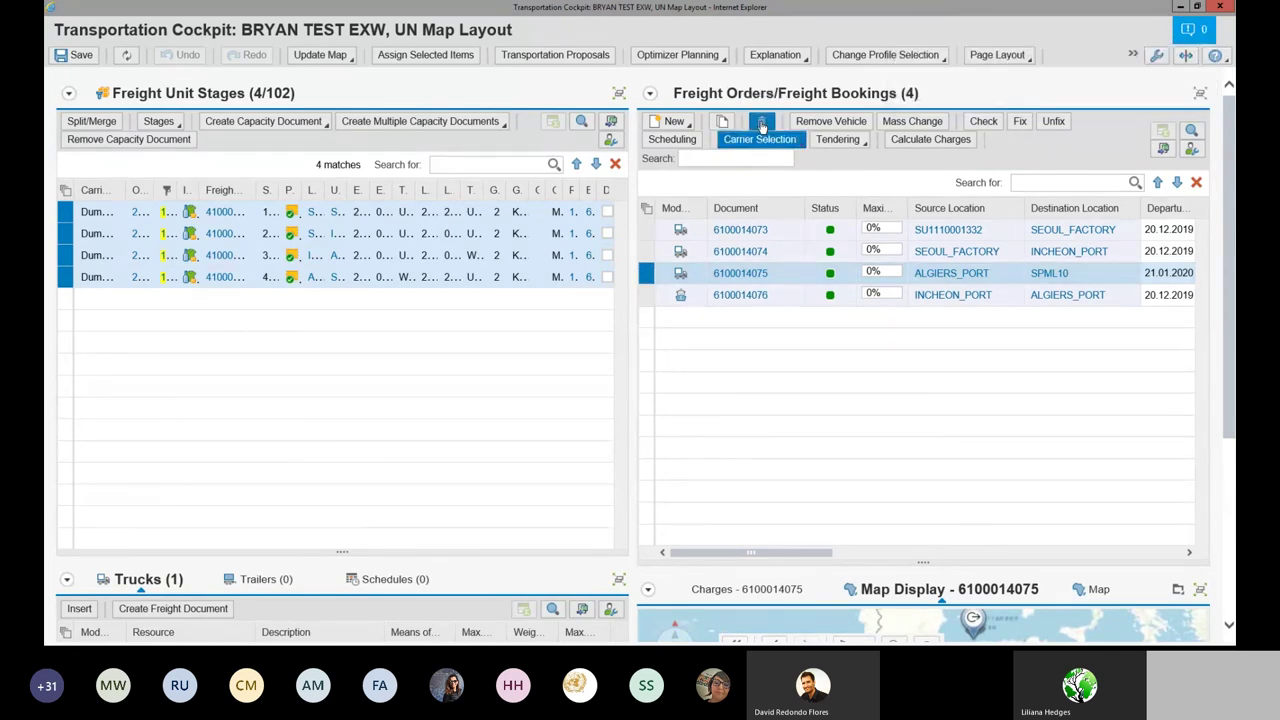
pyautogui.click(762, 122)
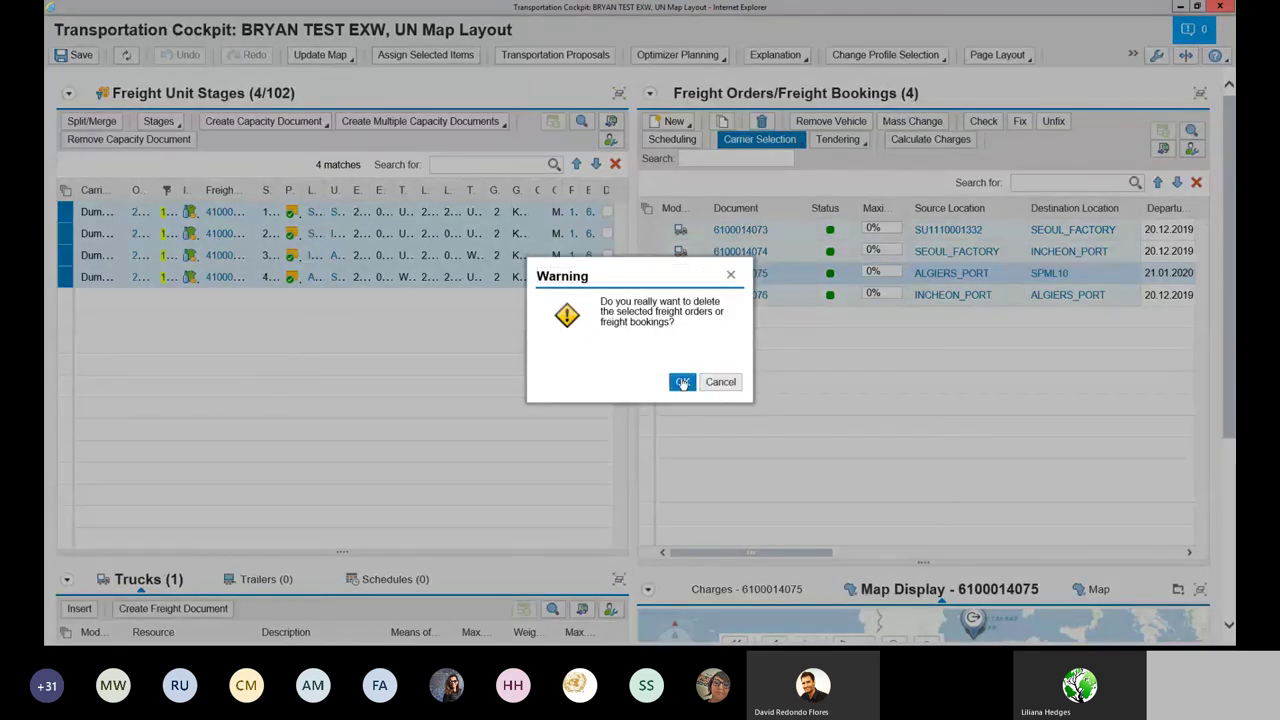
pyautogui.press('Return')
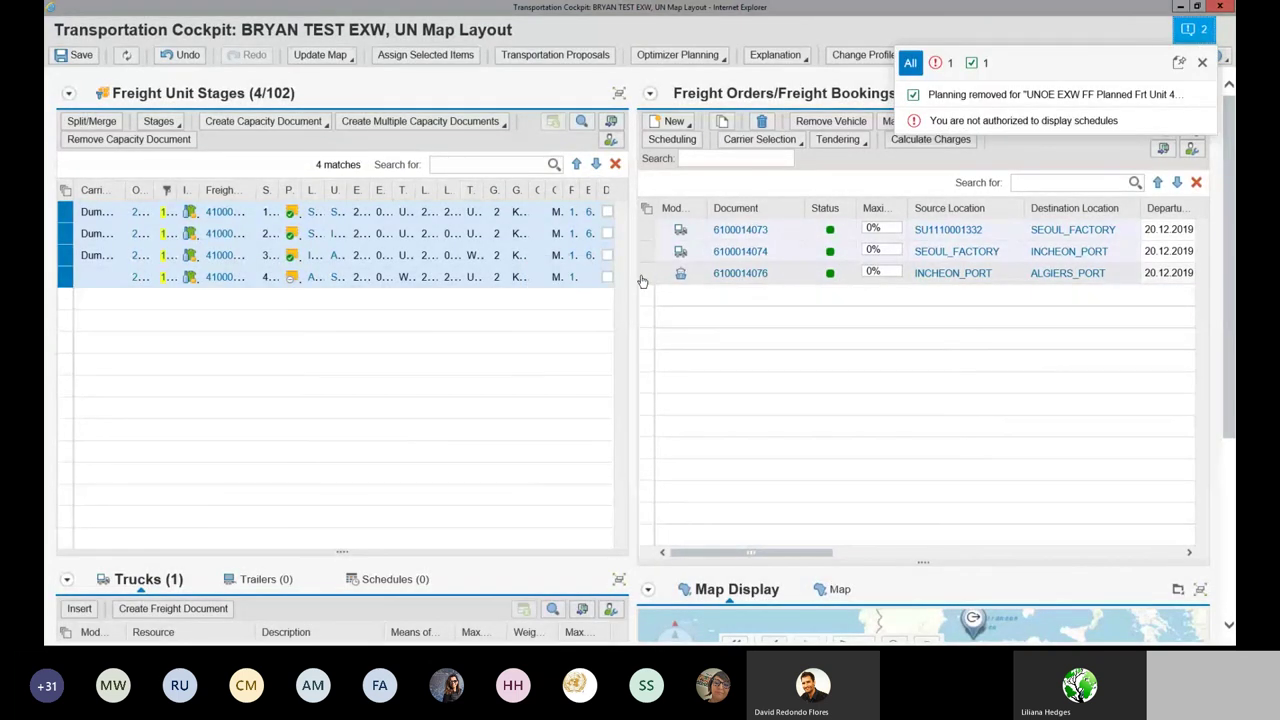
# Step: Delete the freight booking from INCHEON_PORT to ALGIERS_PORT and the freight order from SEOUL_FACTORY to INCHEON_PORT
pyautogui.click(682, 271)
pyautogui.click(760, 121)
pyautogui.click(683, 383)
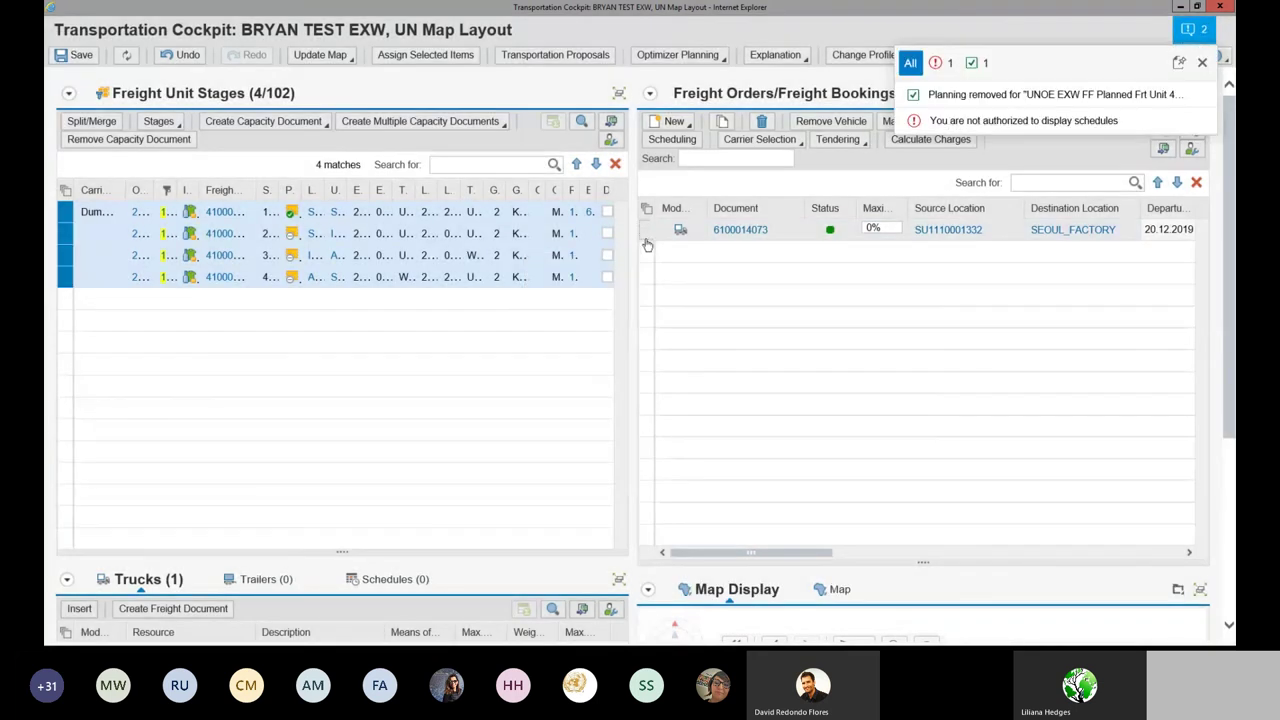
# Step: Delete the remaining freight order to SEOUL_FACTORY and confirm the deletion
pyautogui.click(646, 238)
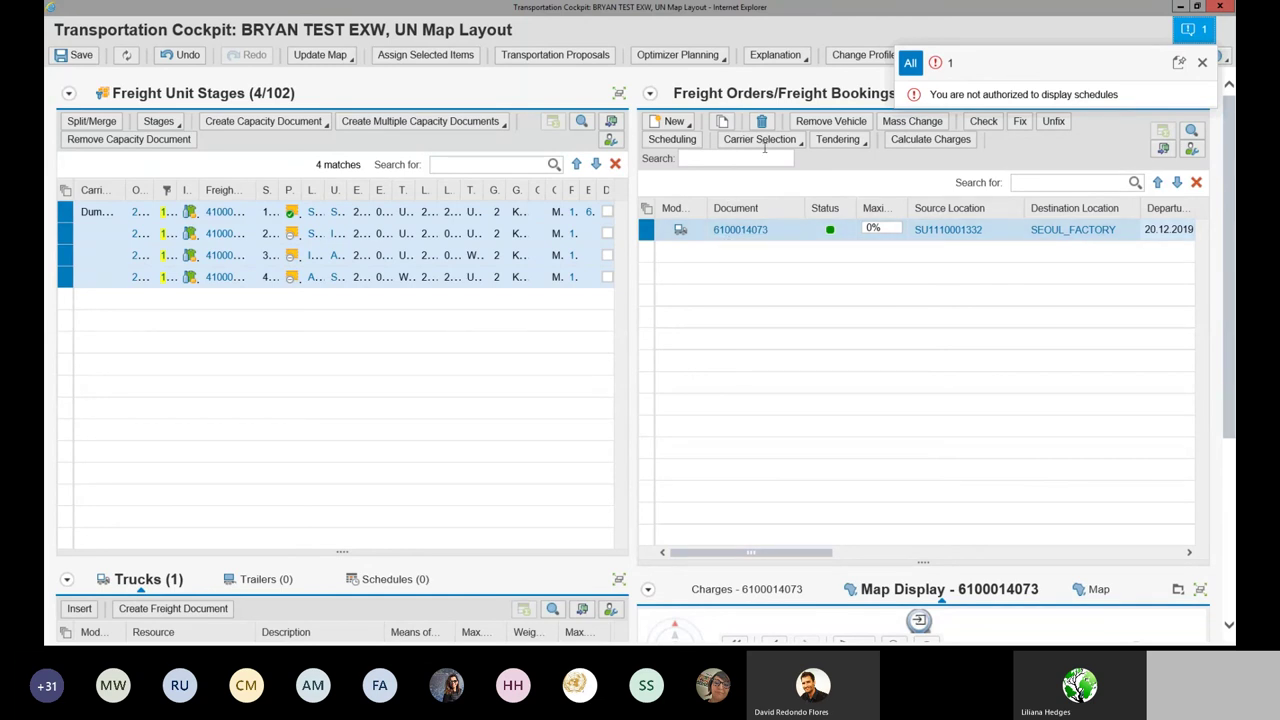
pyautogui.click(765, 122)
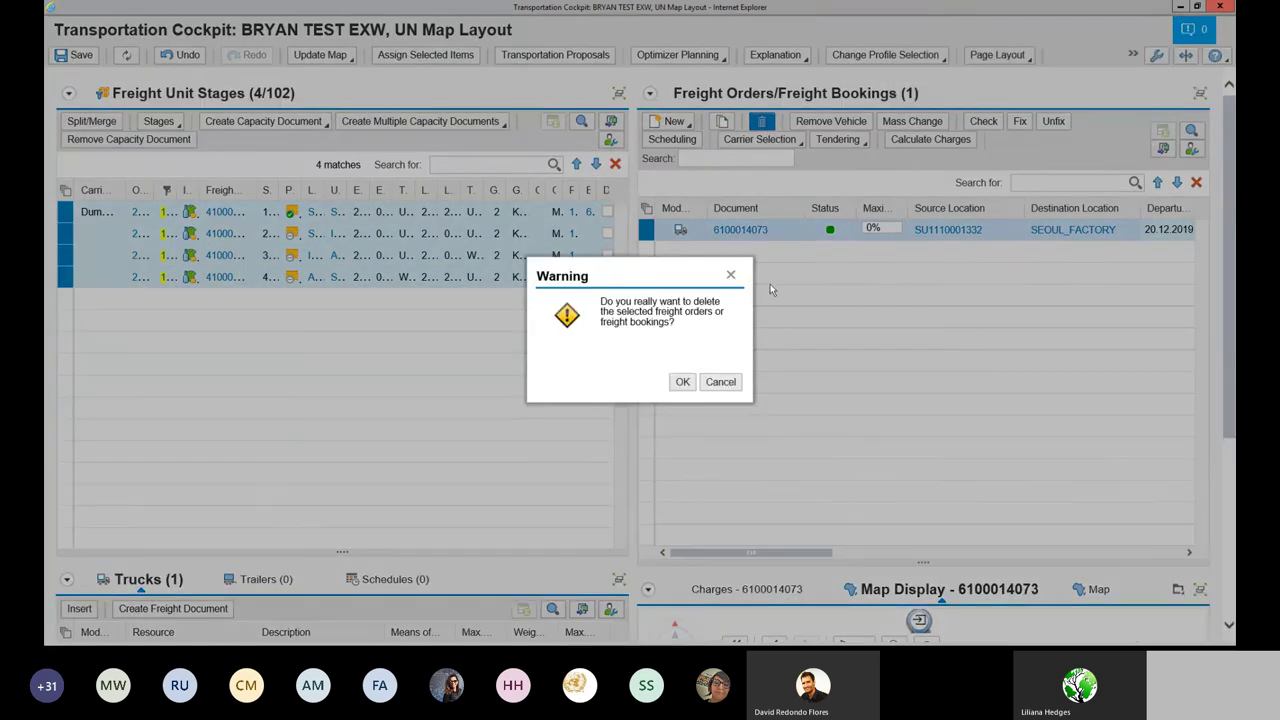
pyautogui.click(681, 383)
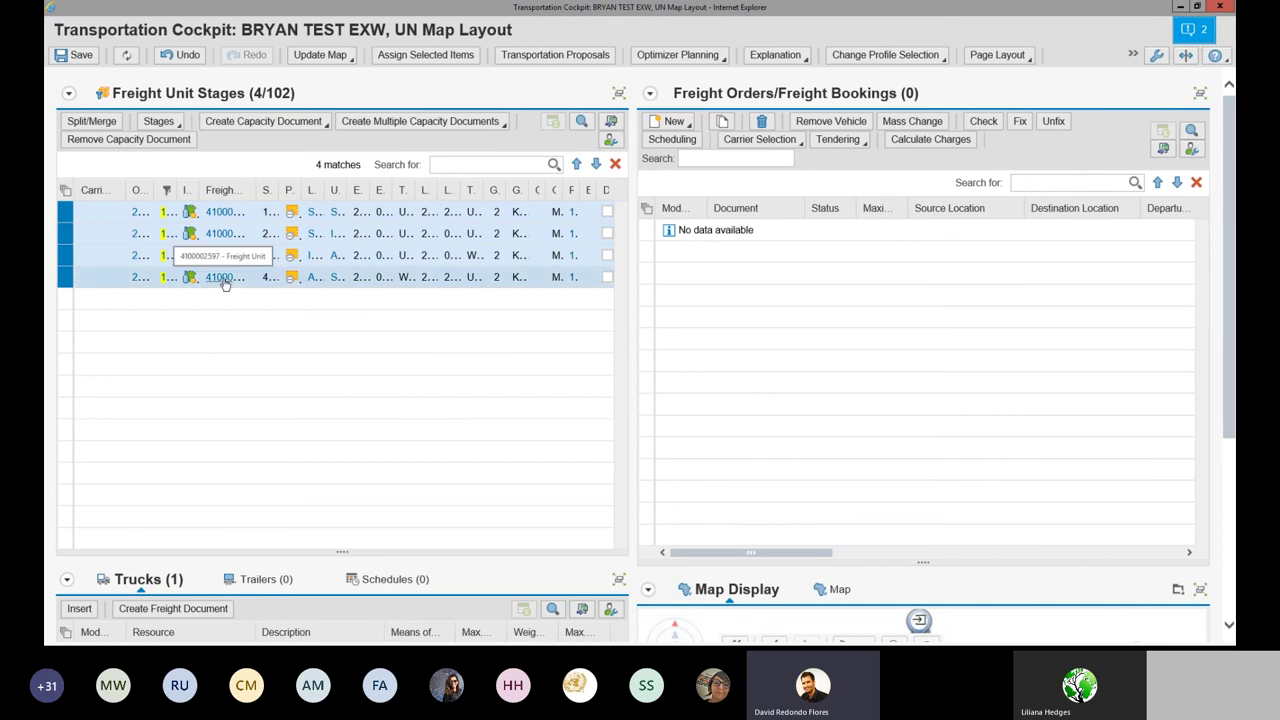
# Step: View the freight unit details of the fourth stage, select only that stage, and dismiss the message
pyautogui.moveTo(225, 285)
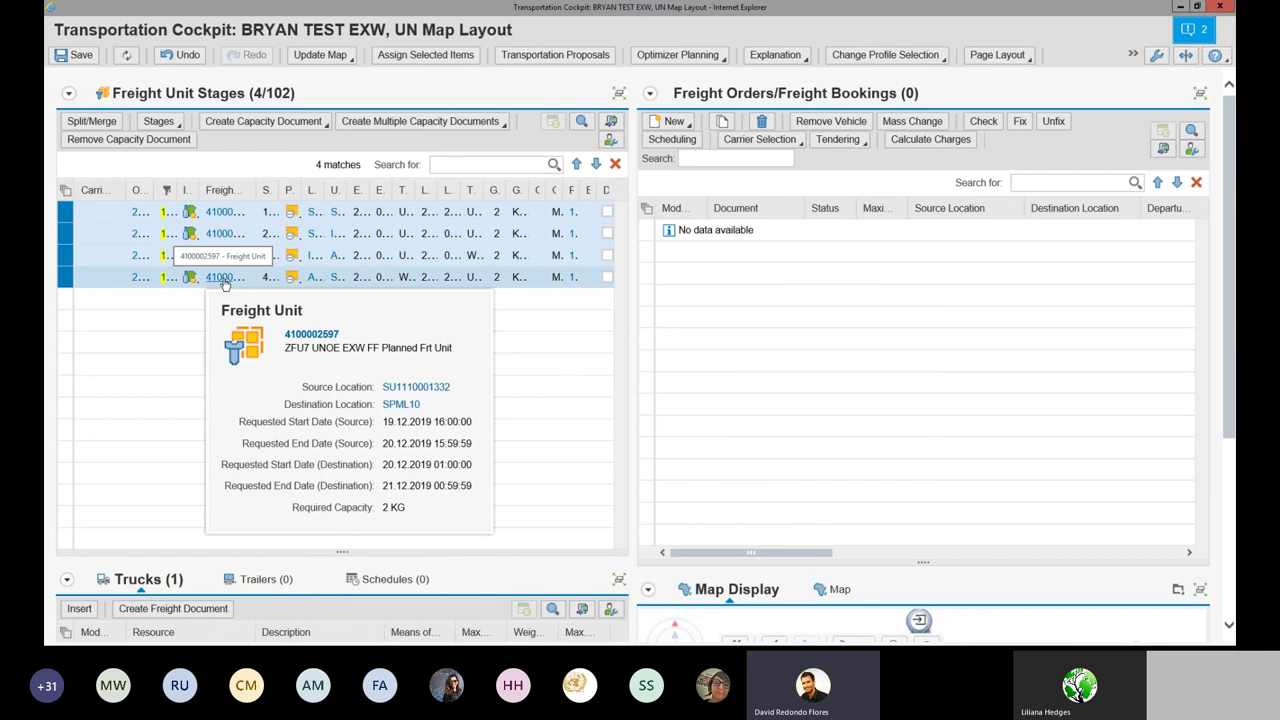
pyautogui.click(224, 281)
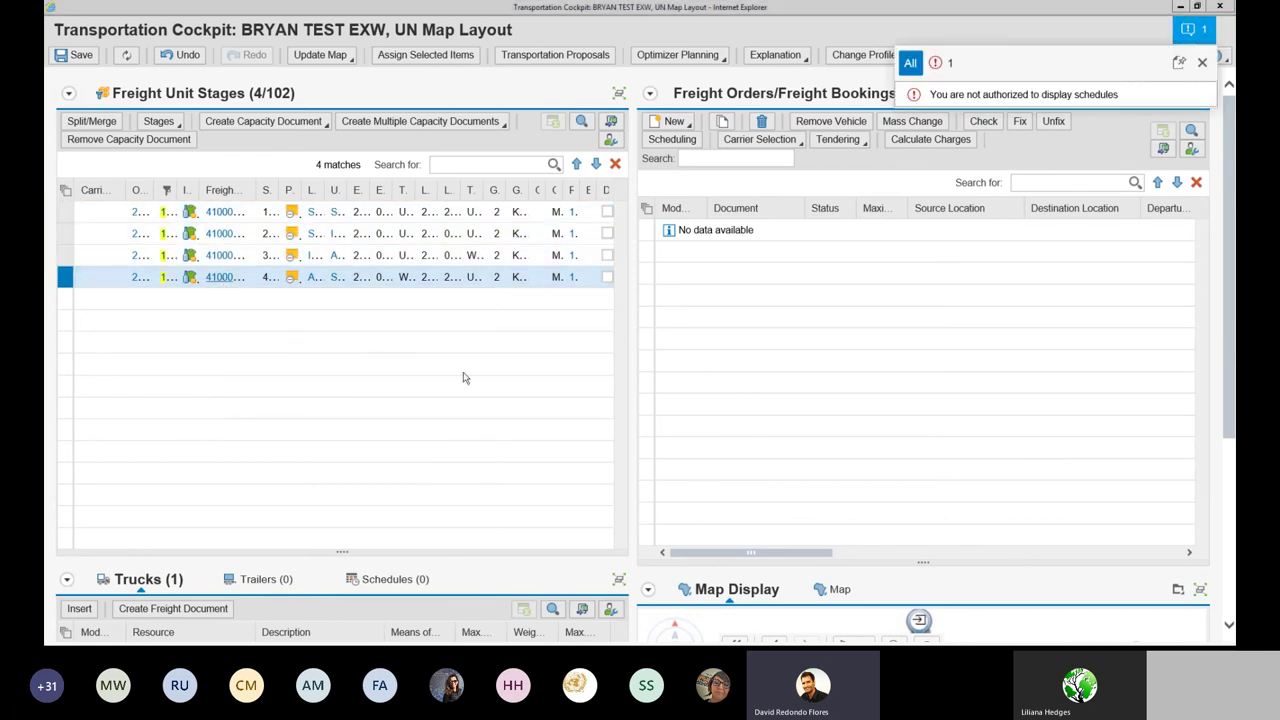
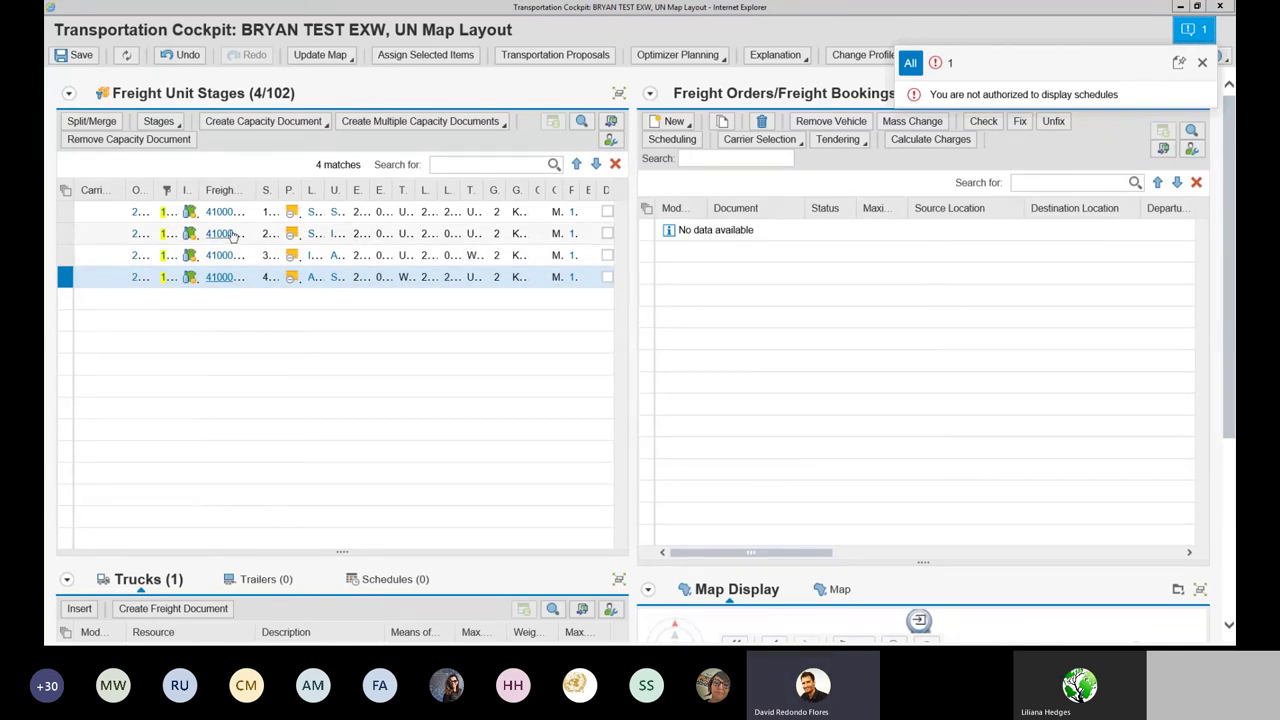
pyautogui.moveTo(231, 234)
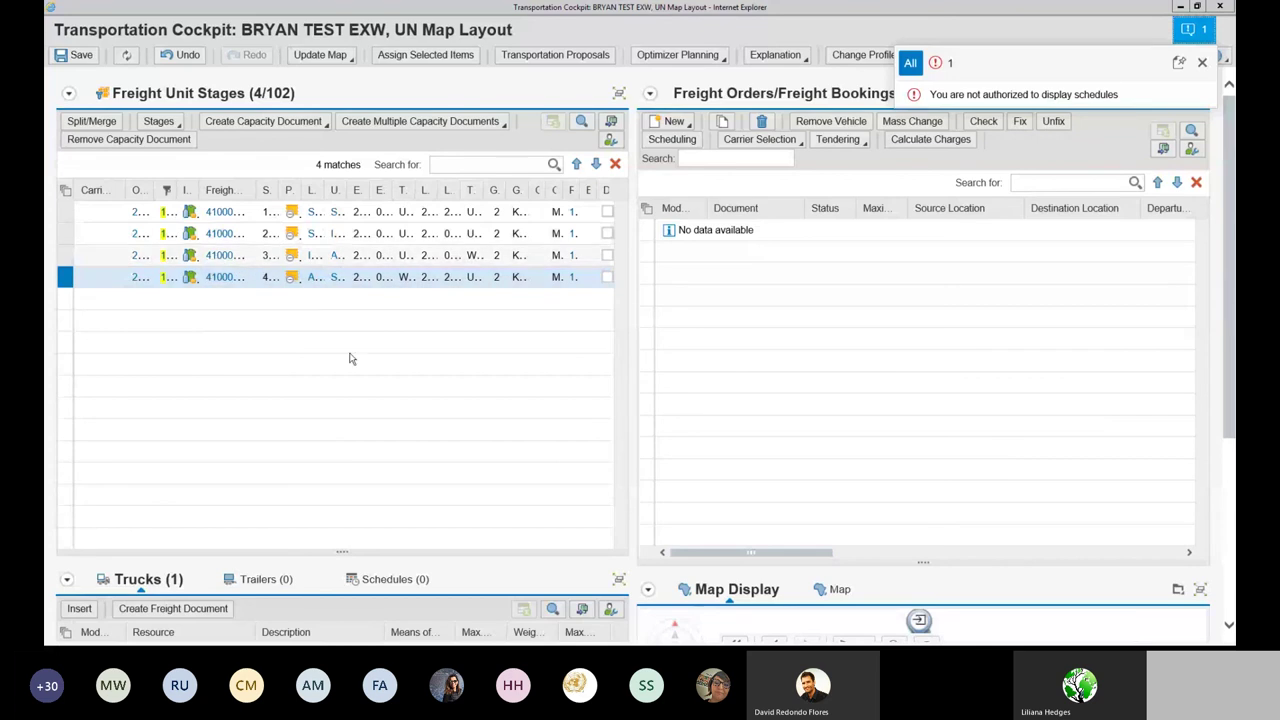
pyautogui.click(1201, 65)
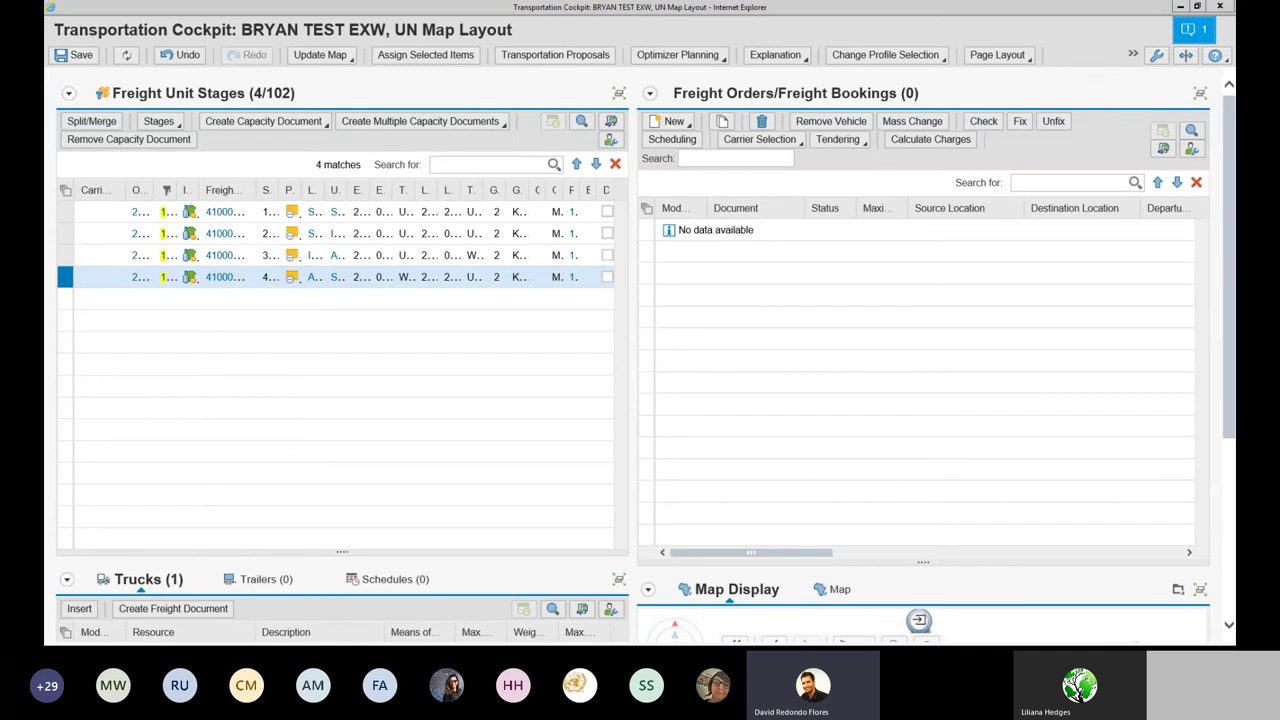
# Step: Maximize the Freight Unit Stages list and view the original order details of the first stage
pyautogui.click(619, 92)
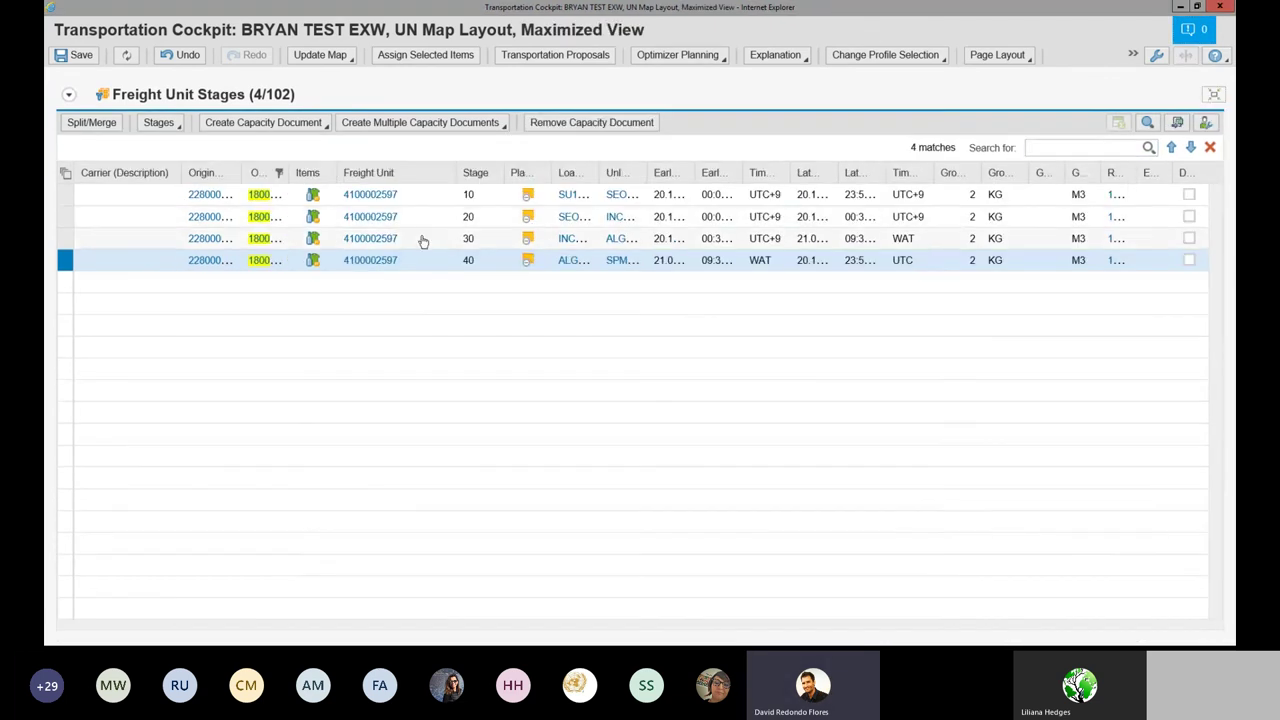
pyautogui.moveTo(379, 197)
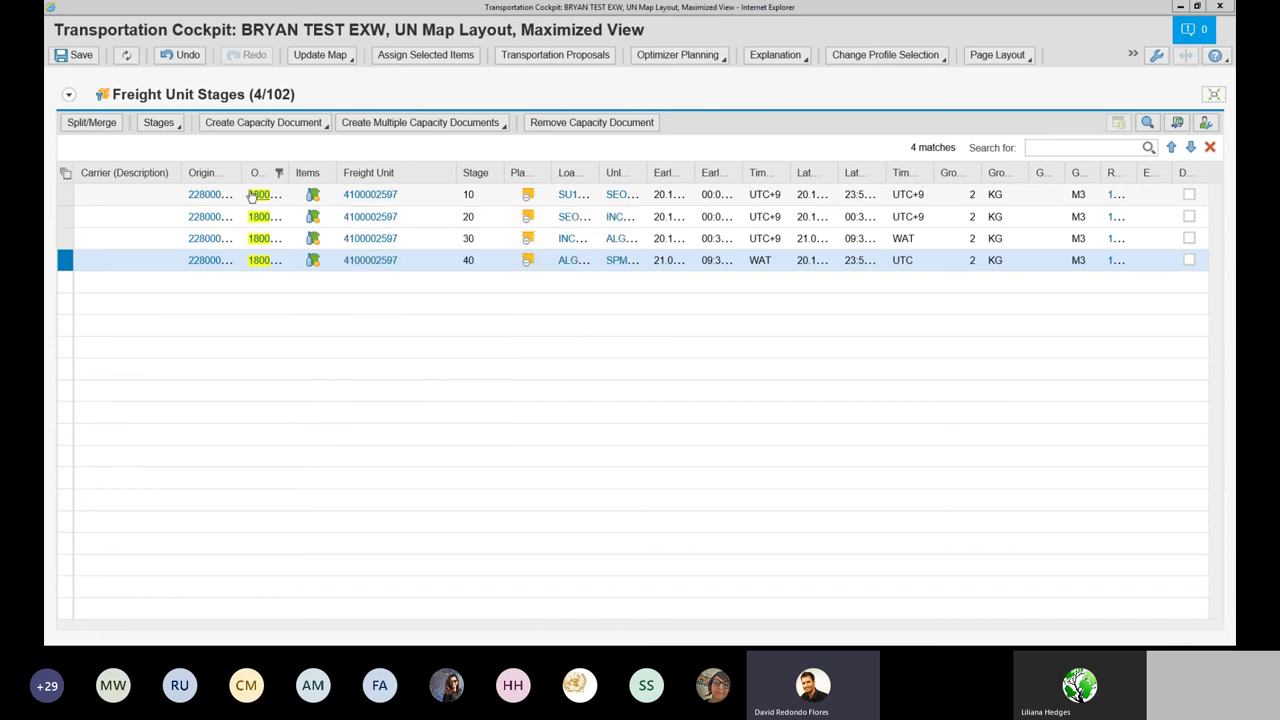
pyautogui.moveTo(256, 197)
pyautogui.moveTo(198, 200)
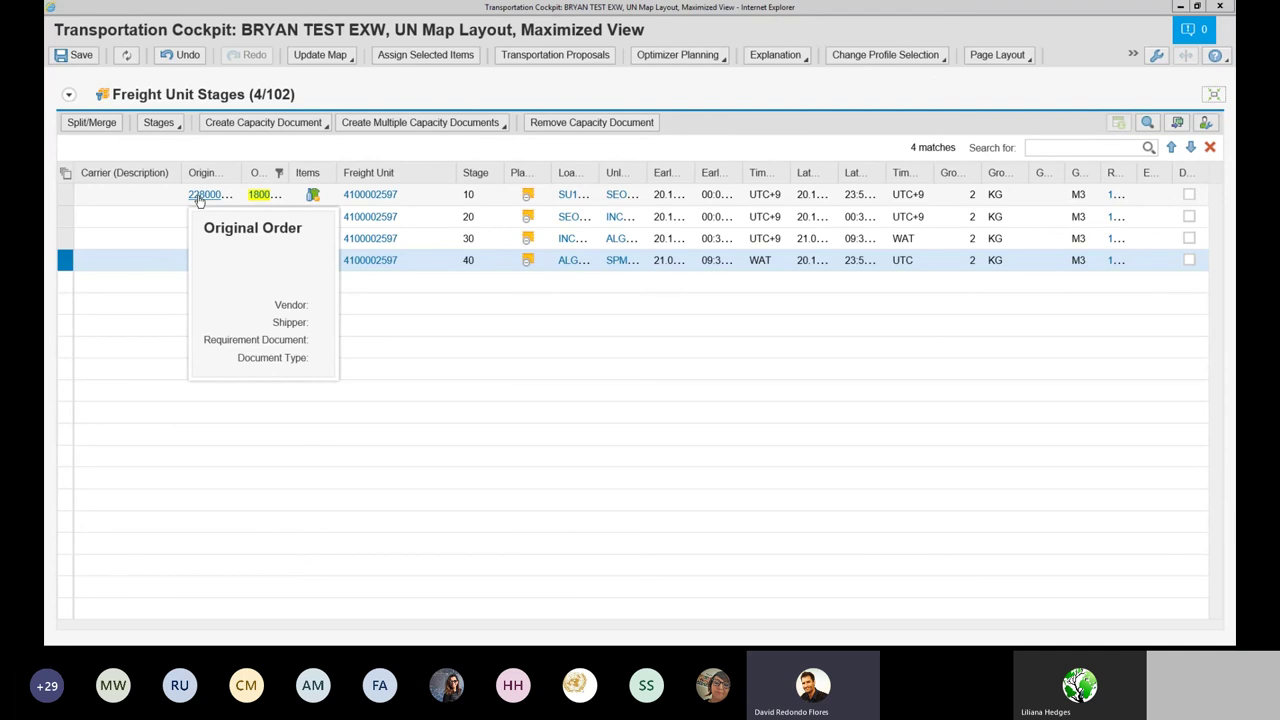
# Step: In the stage list's personalization settings, search the available columns for "items"
pyautogui.click(1206, 122)
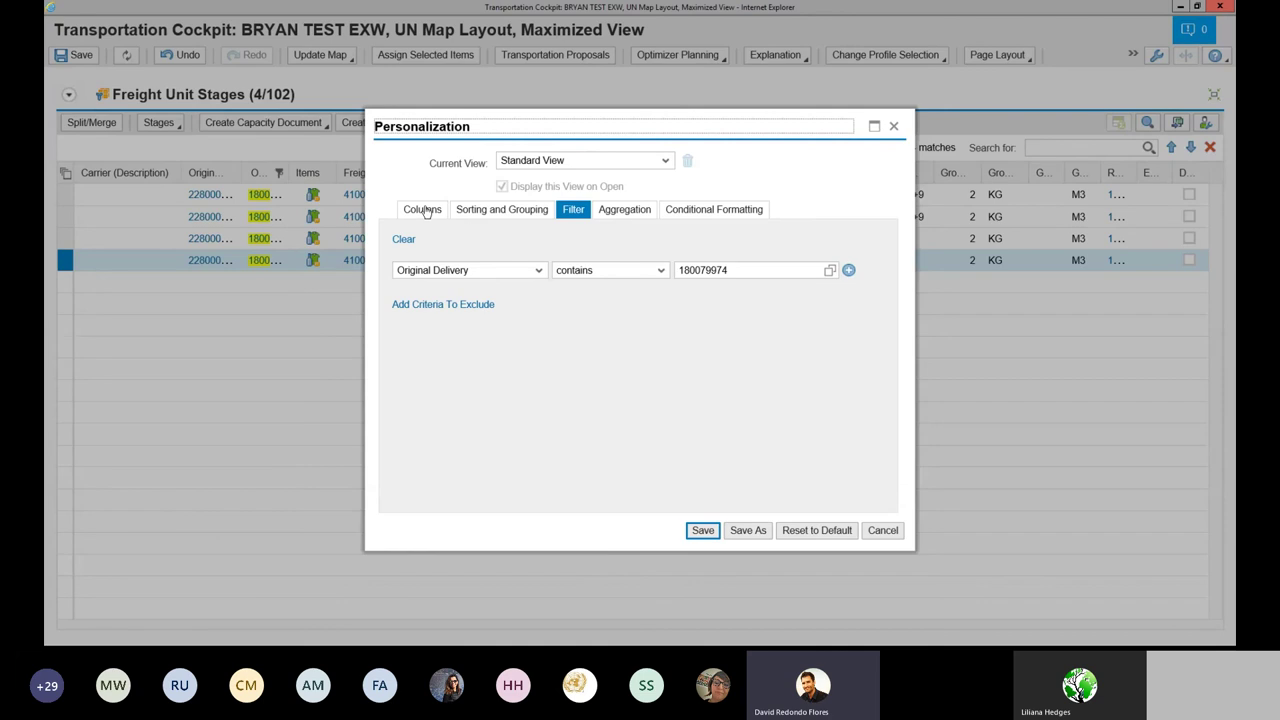
pyautogui.click(440, 207)
pyautogui.click(475, 316)
pyautogui.write('items')
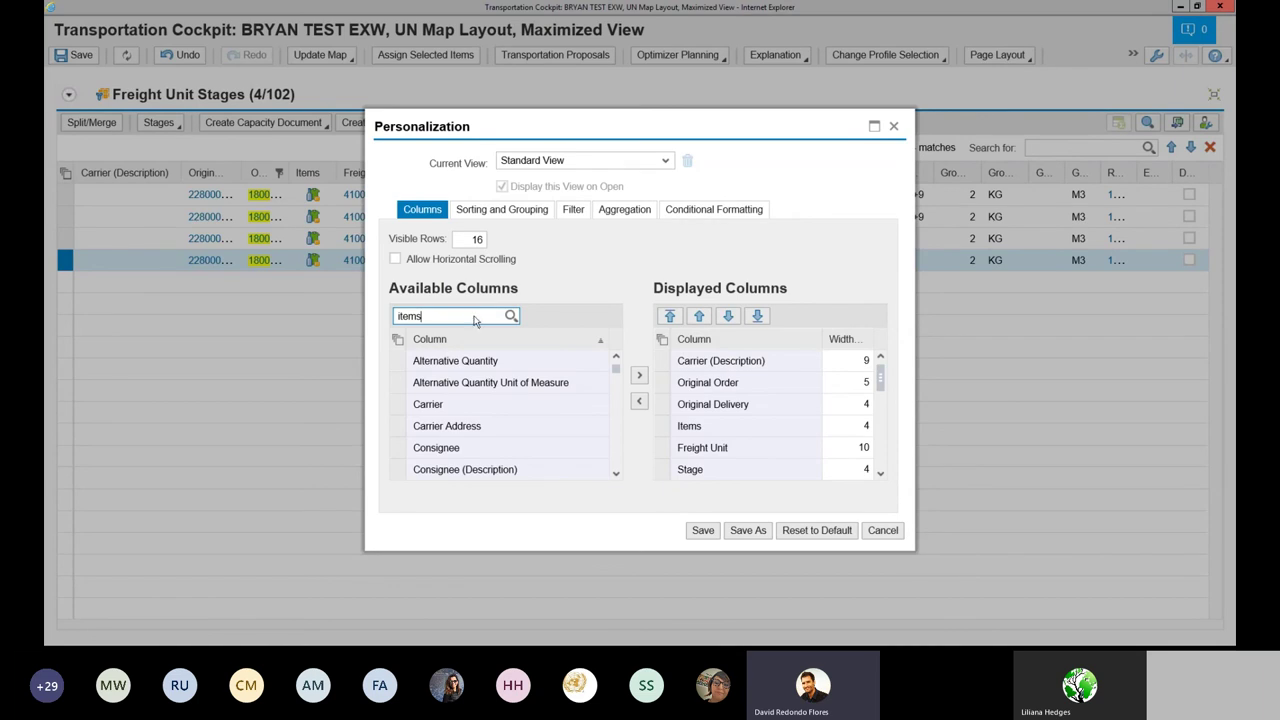
# Step: Clear the column search, select Items among the displayed columns, and save the list personalization
pyautogui.press('BackSpace')
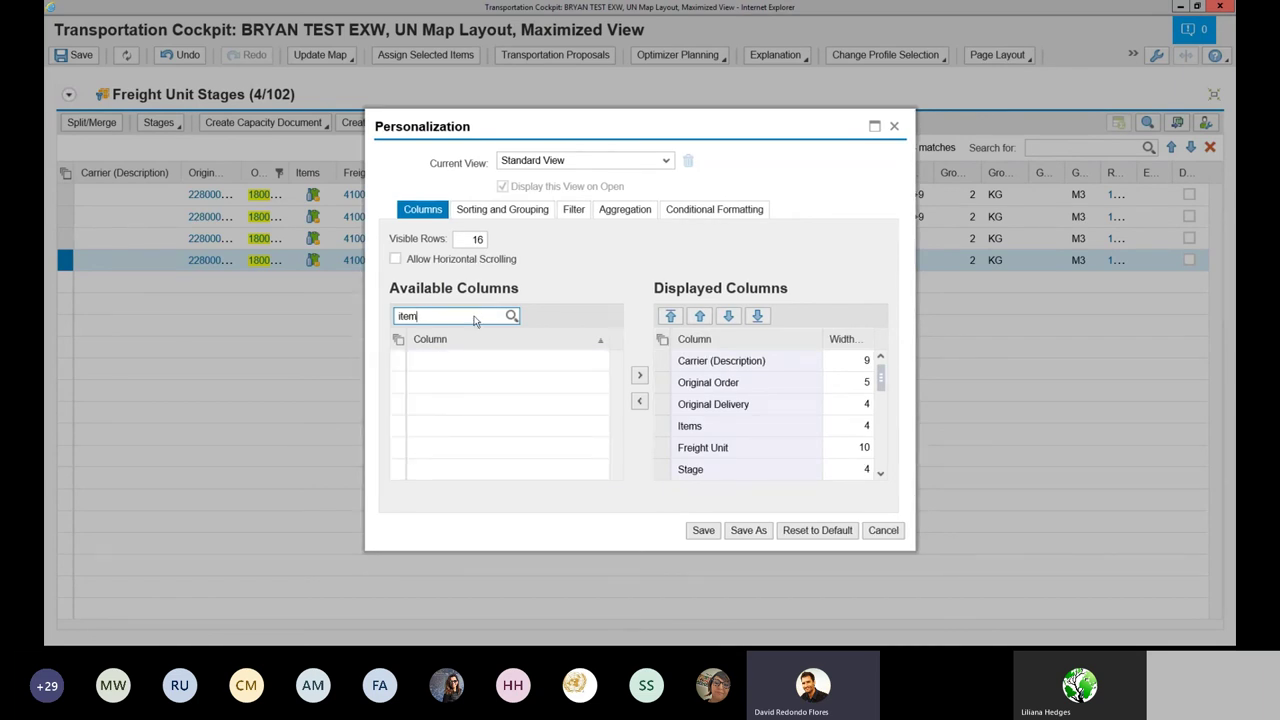
pyautogui.press('BackSpace')
pyautogui.press('BackSpace')
pyautogui.press('BackSpace')
pyautogui.press('BackSpace')
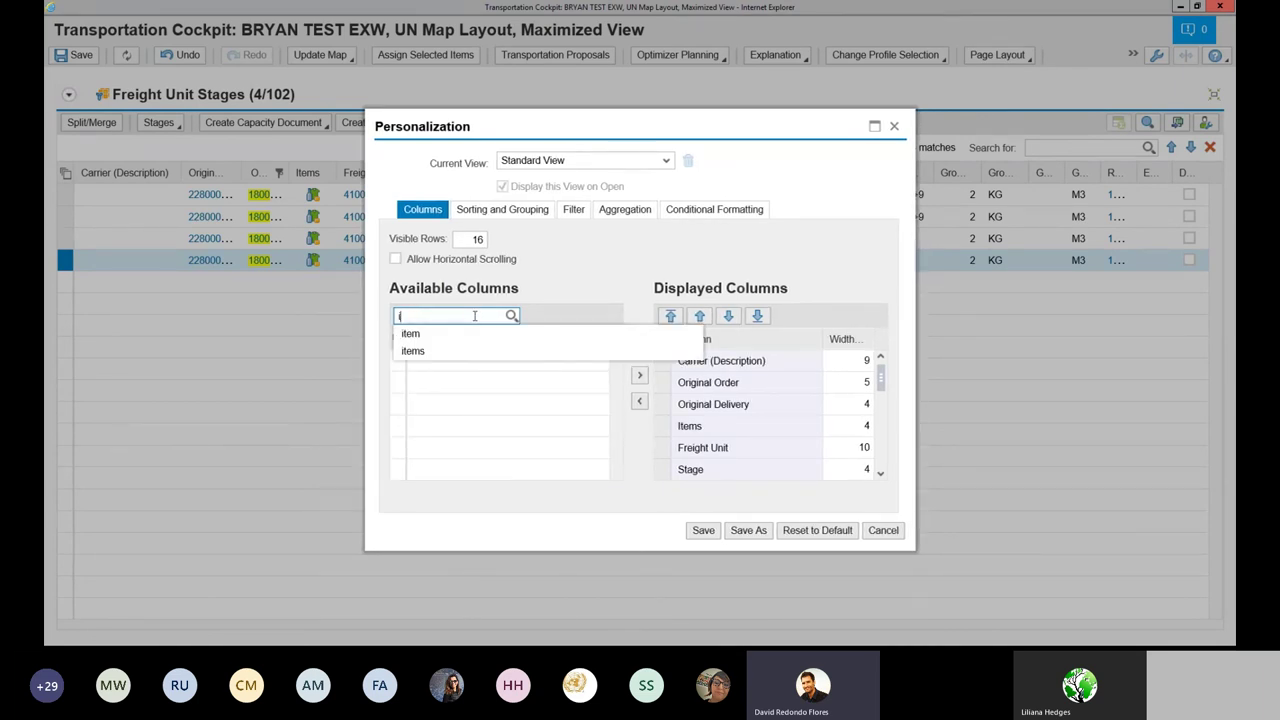
pyautogui.click(565, 275)
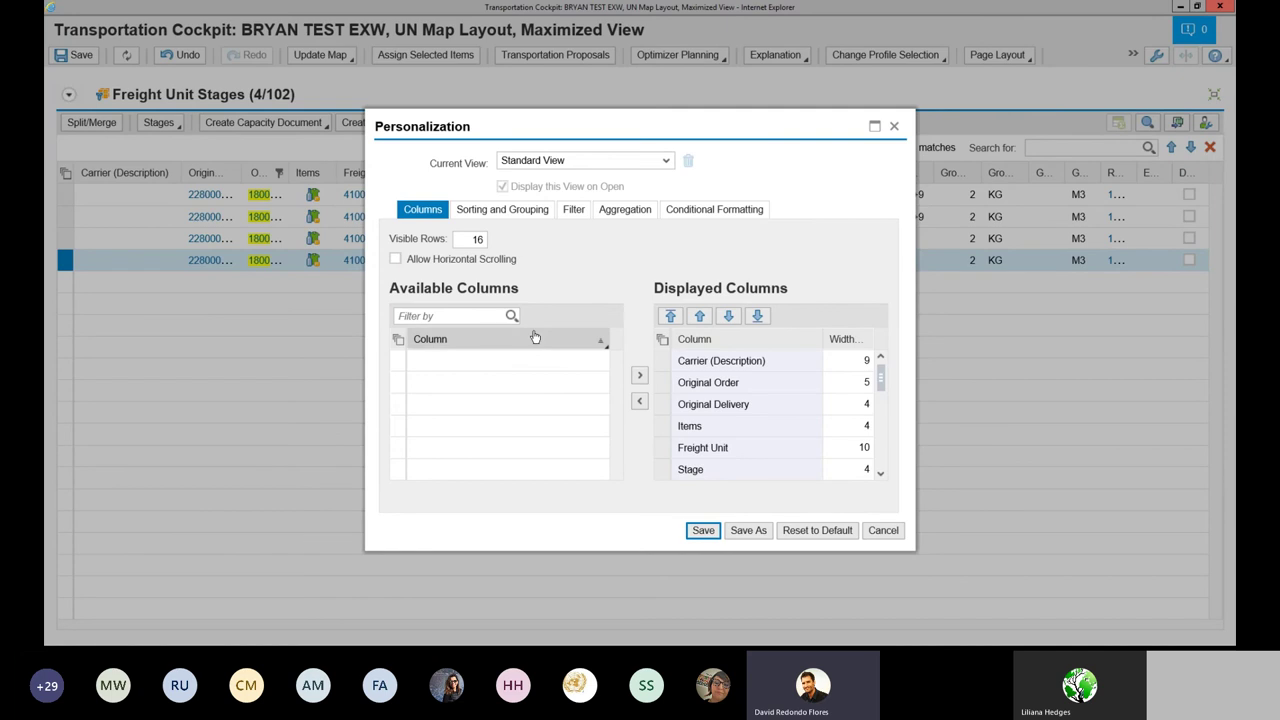
pyautogui.click(750, 437)
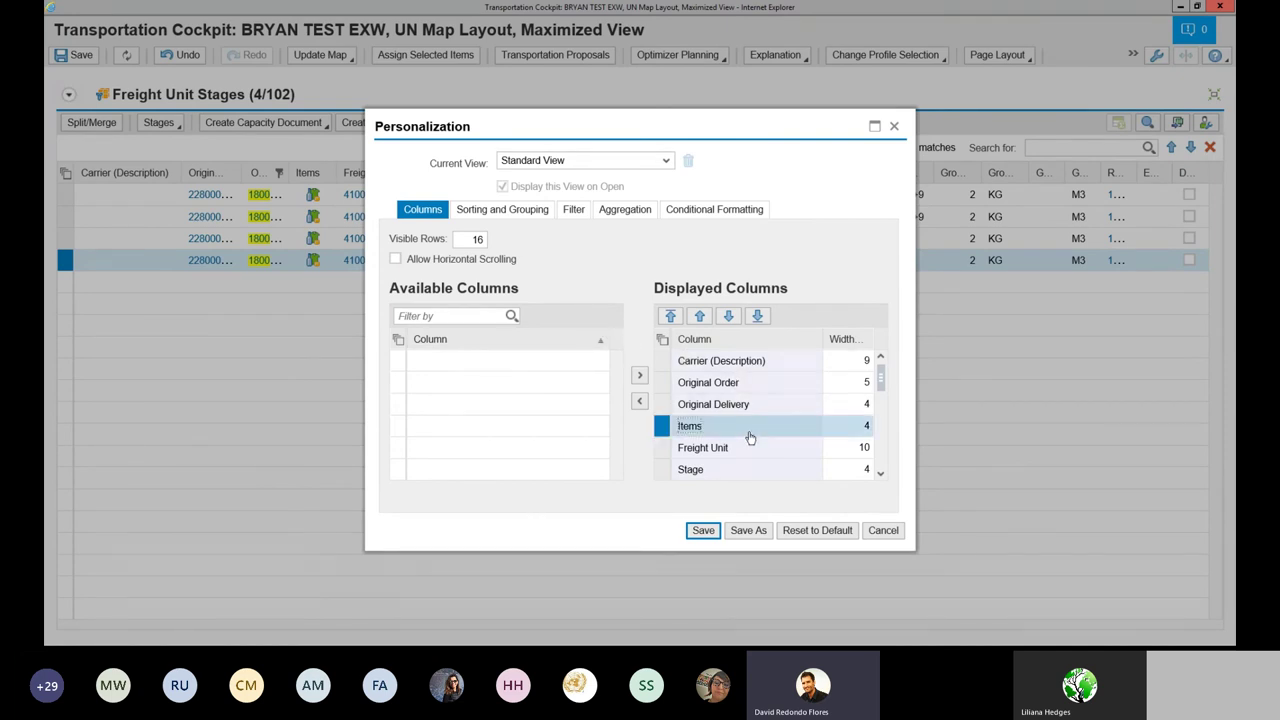
pyautogui.click(703, 530)
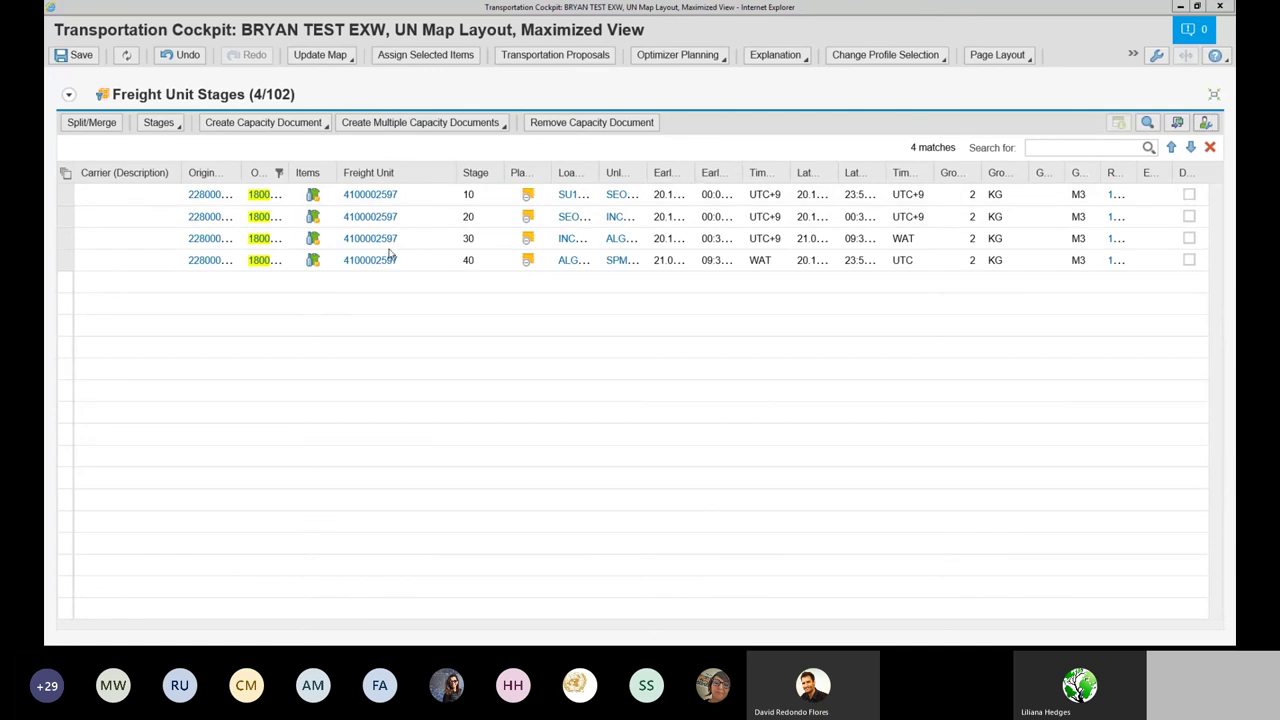
# Step: Select the stage 10 row, open its freight unit details, and dismiss the message
pyautogui.click(313, 197)
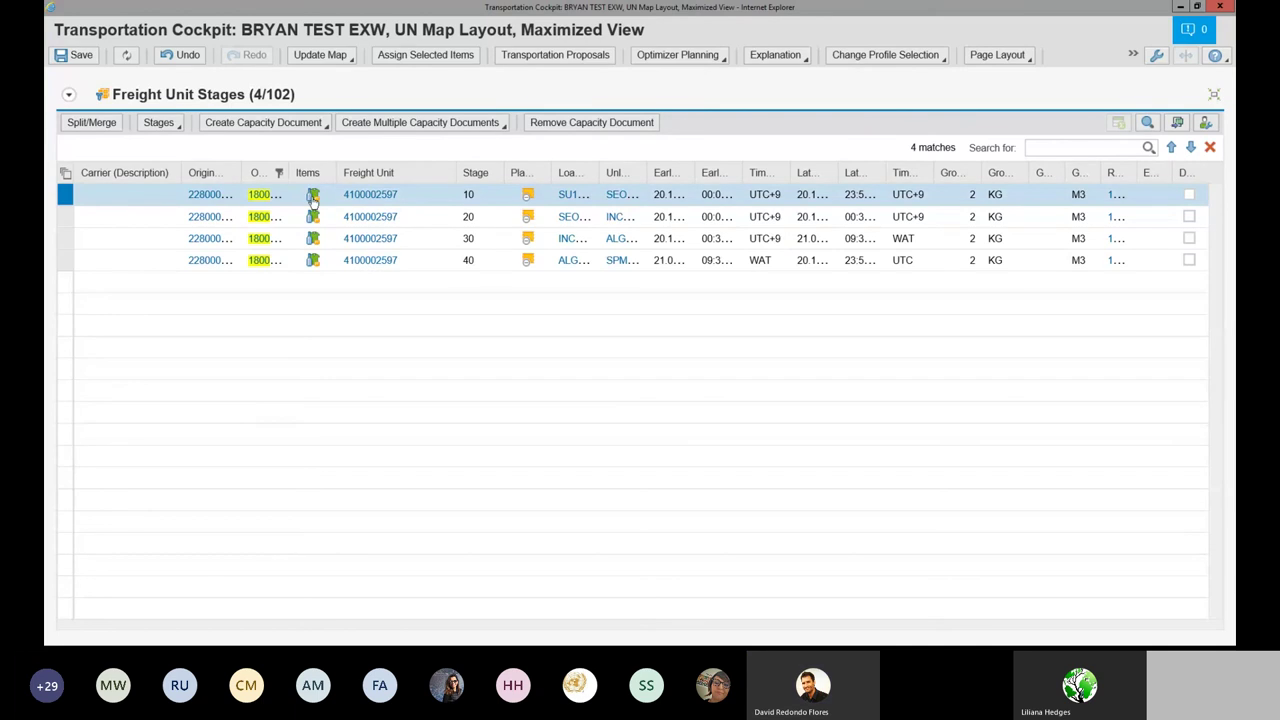
pyautogui.moveTo(313, 199)
pyautogui.moveTo(259, 199)
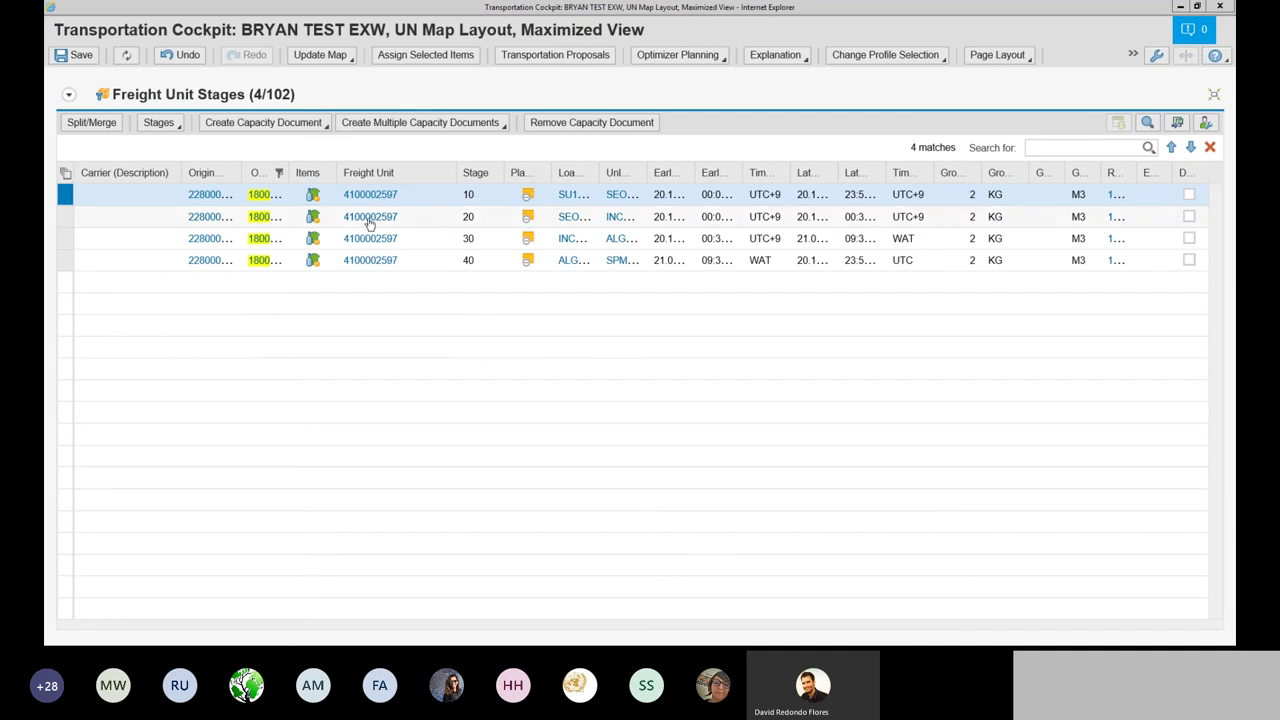
pyautogui.moveTo(370, 222)
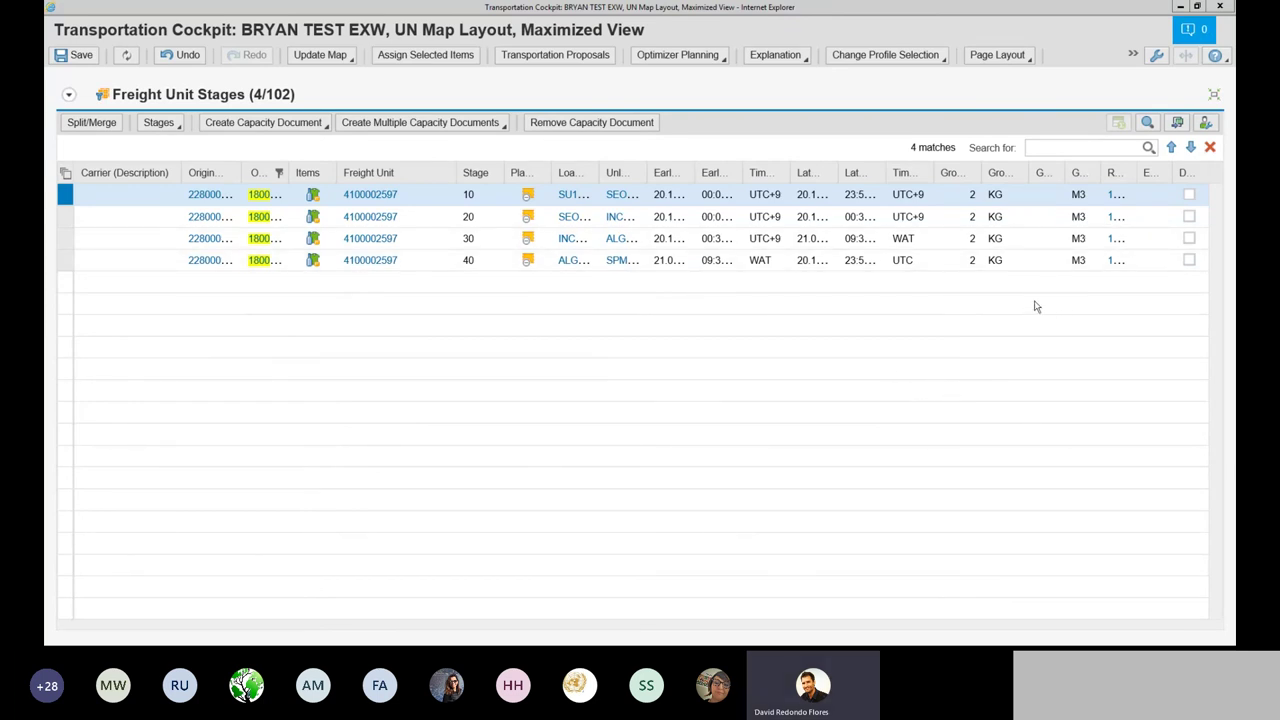
pyautogui.click(385, 195)
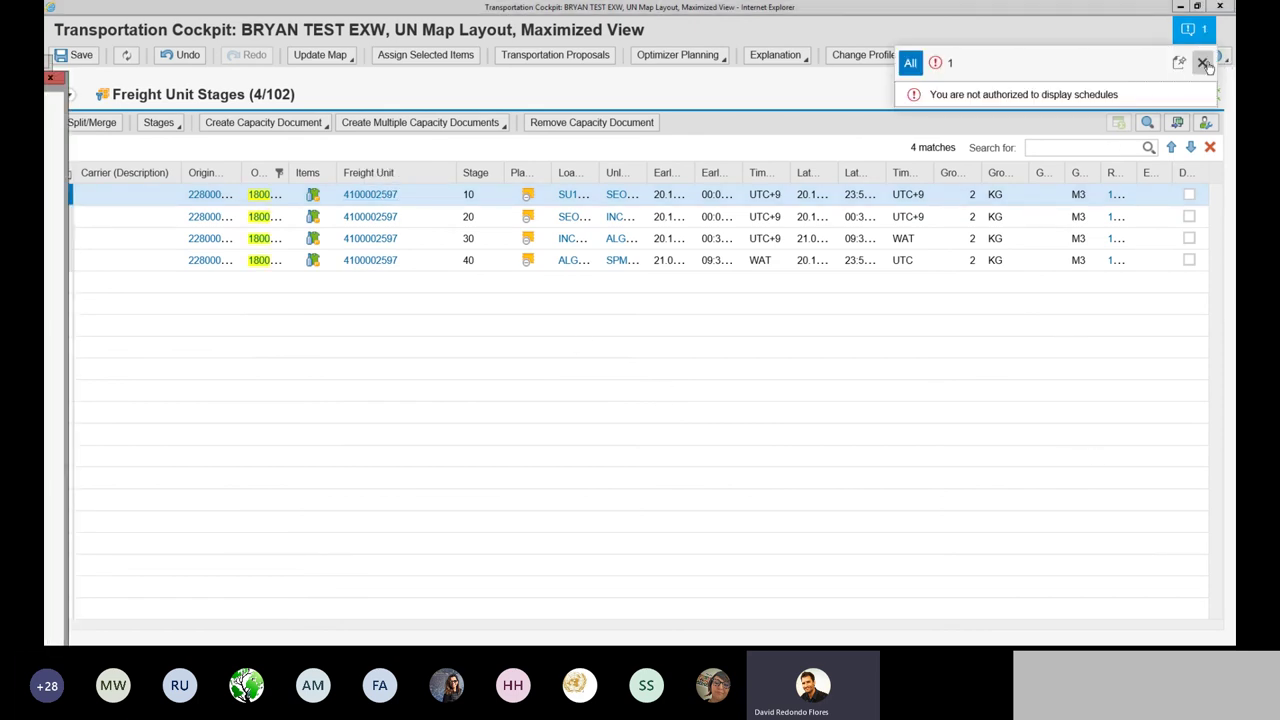
pyautogui.click(1150, 193)
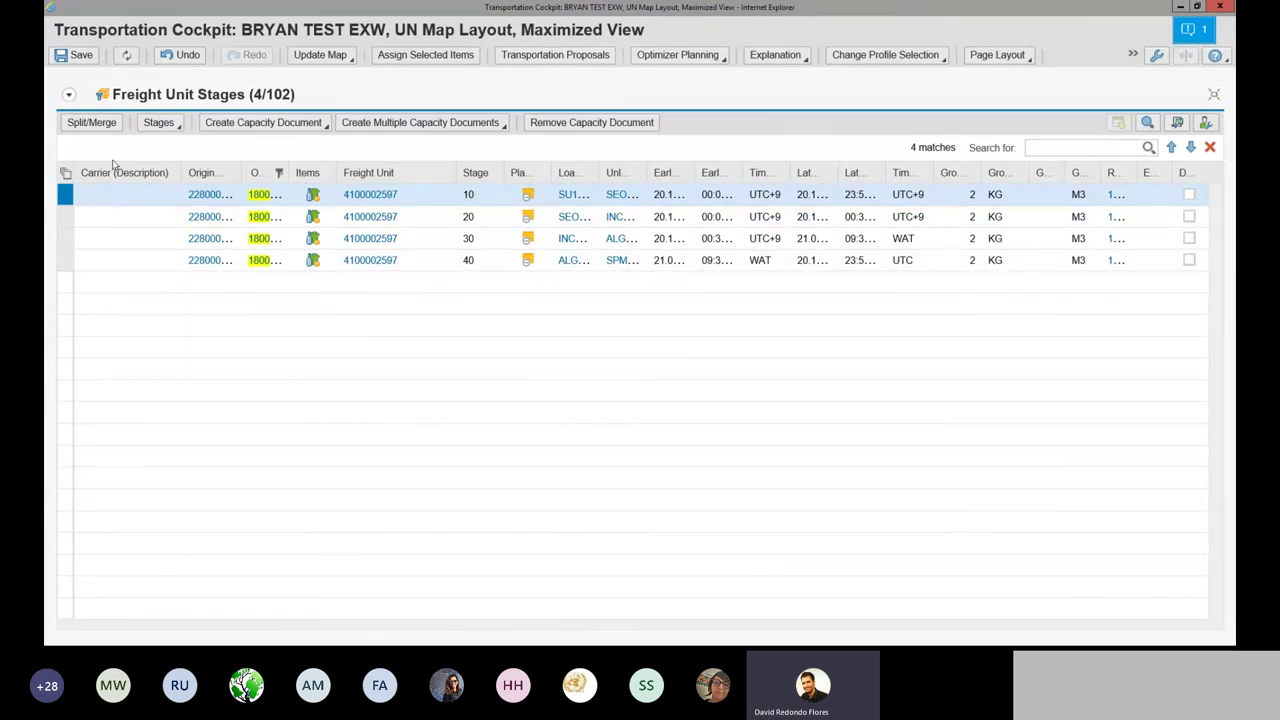
# Step: Close the Transportation Cockpit window and return to the Planning overview page
pyautogui.click(1220, 7)
pyautogui.click(605, 329)
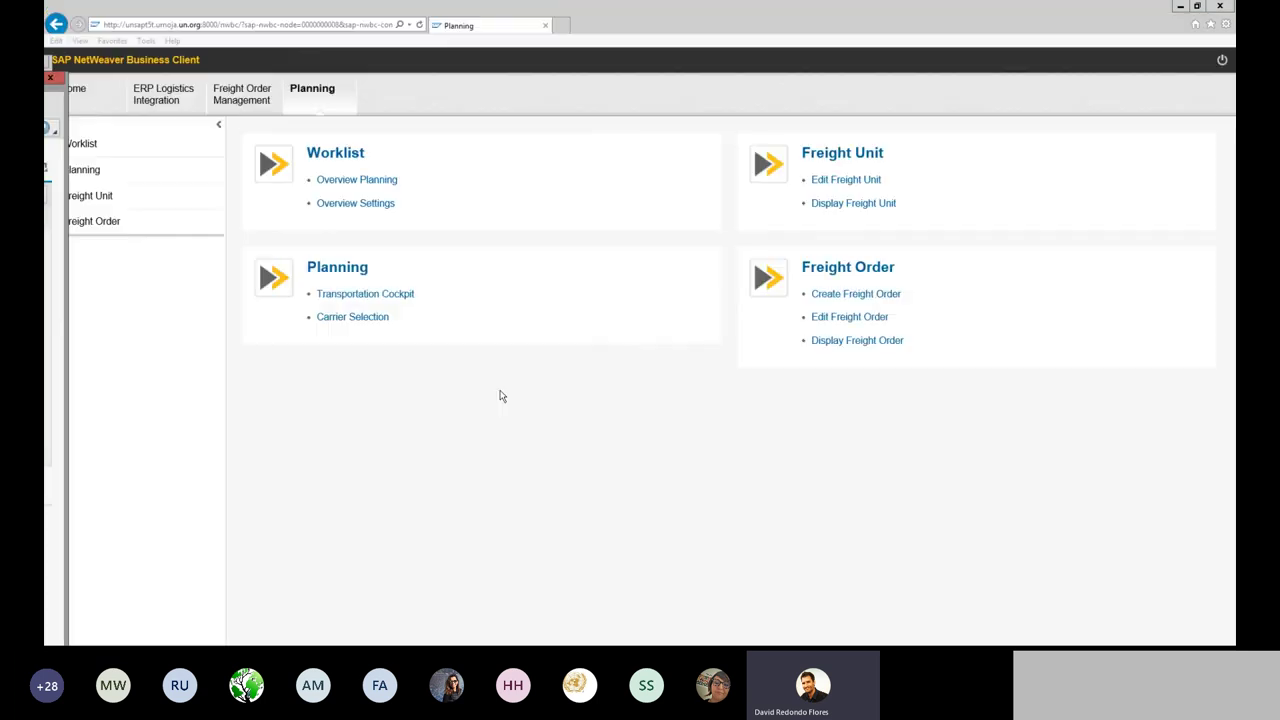